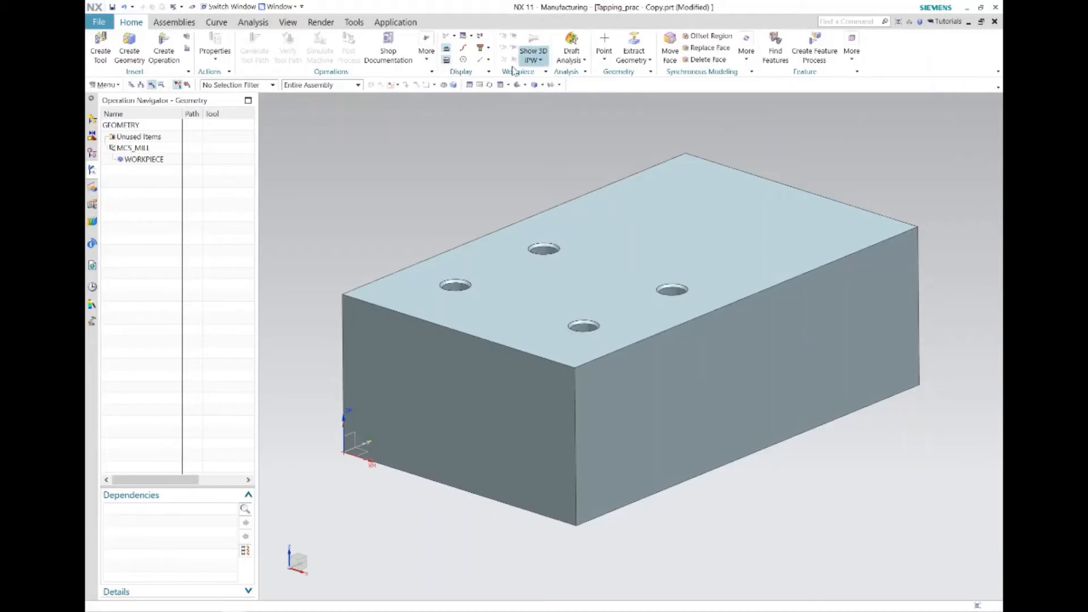
Check the part and blank geometry assigned to the WORKPIECE by displaying each of them
click(136, 162)
right_click(139, 162)
click(170, 170)
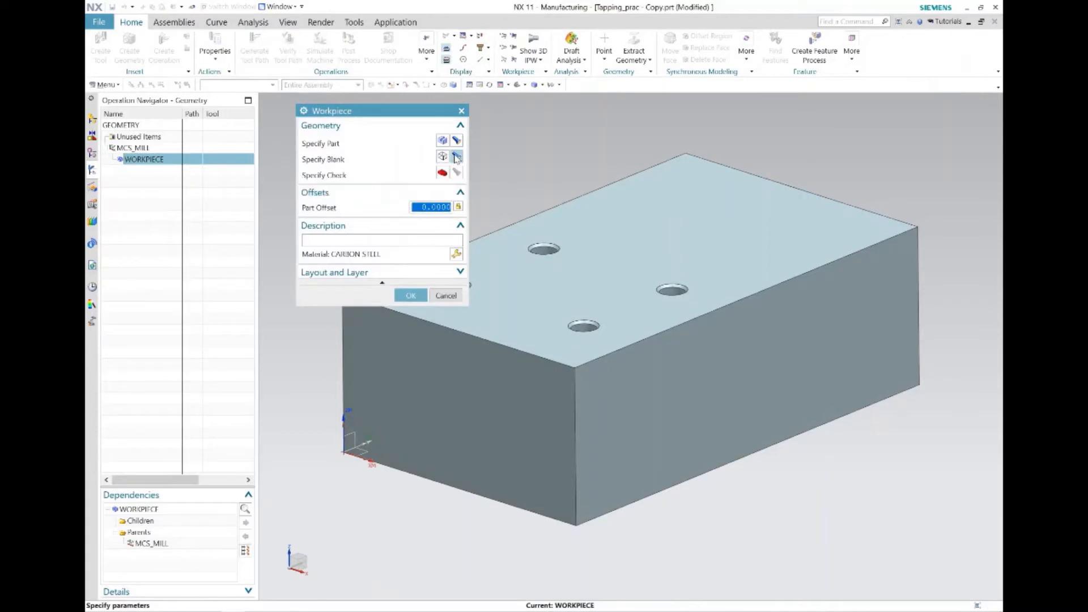
click(456, 140)
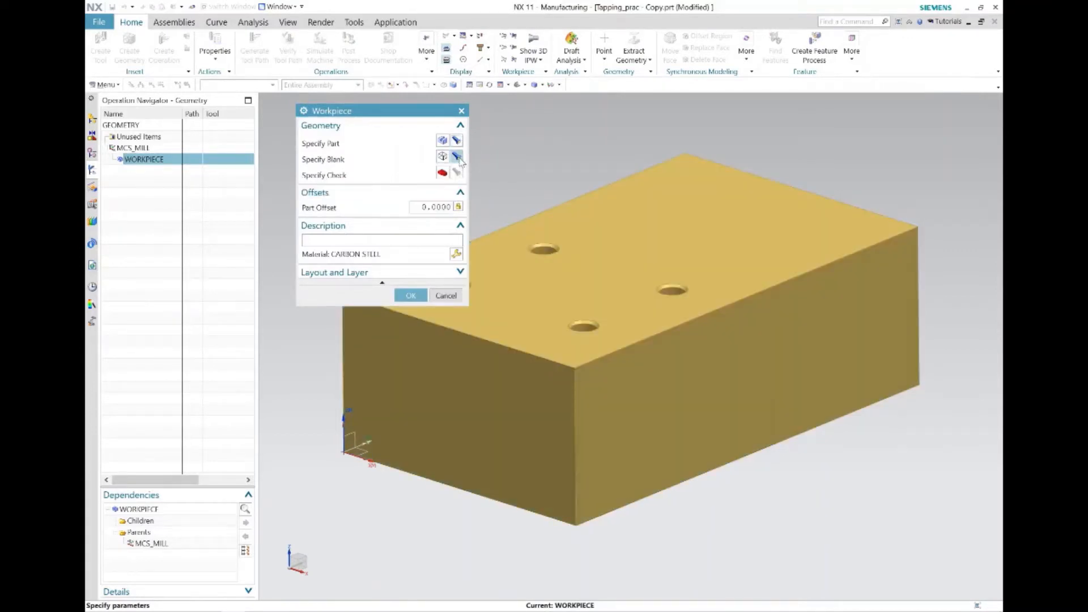
click(458, 158)
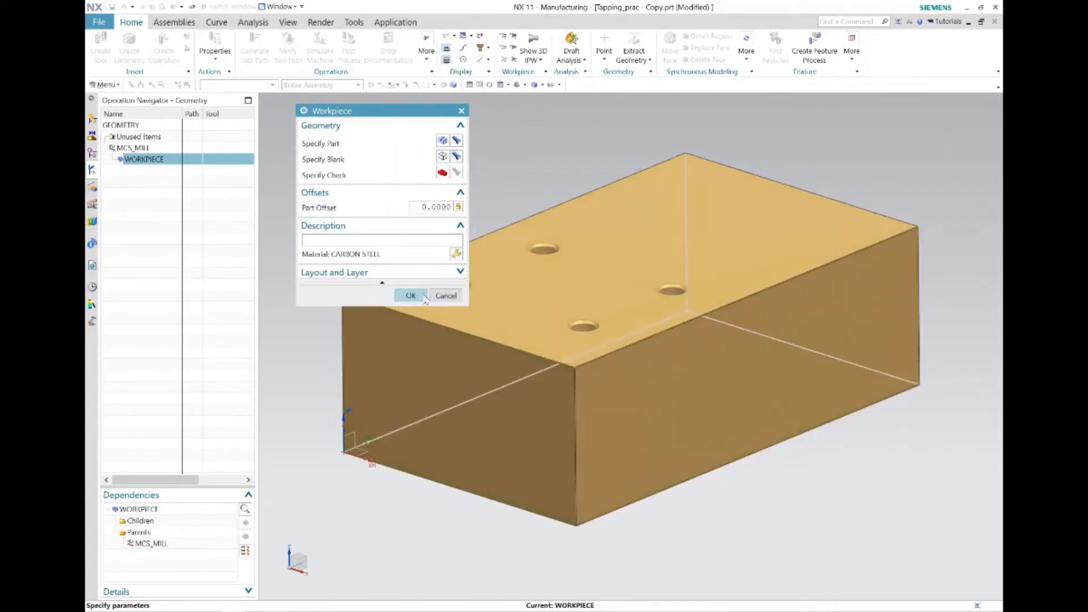
click(410, 295)
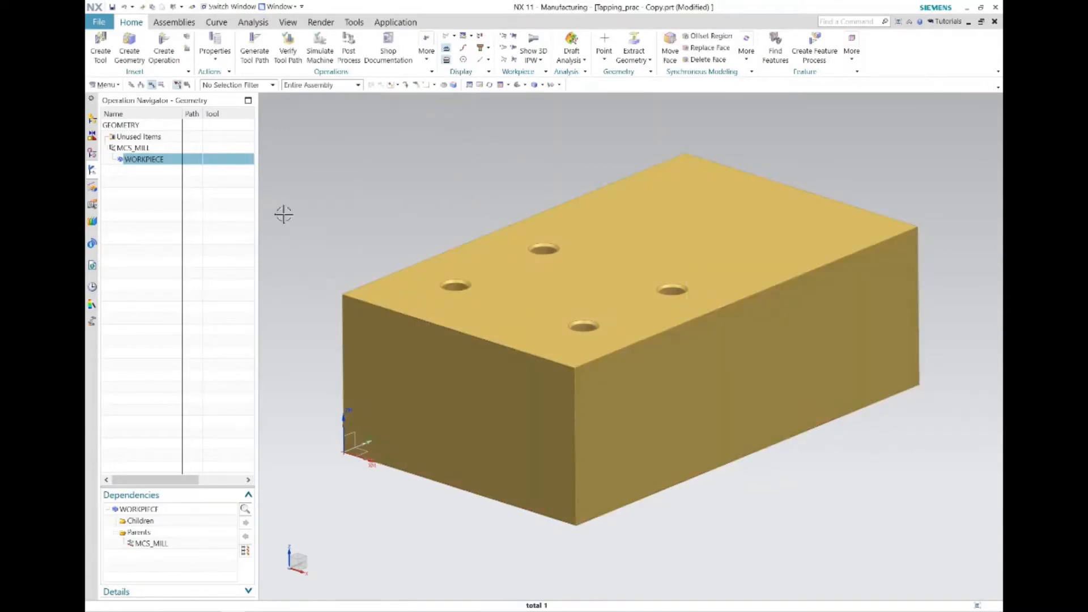
Create a hole_making geometry group of subtype HOLE_BOSS_GEOM under WORKPIECE, named M10_Tapped_Hole
click(127, 50)
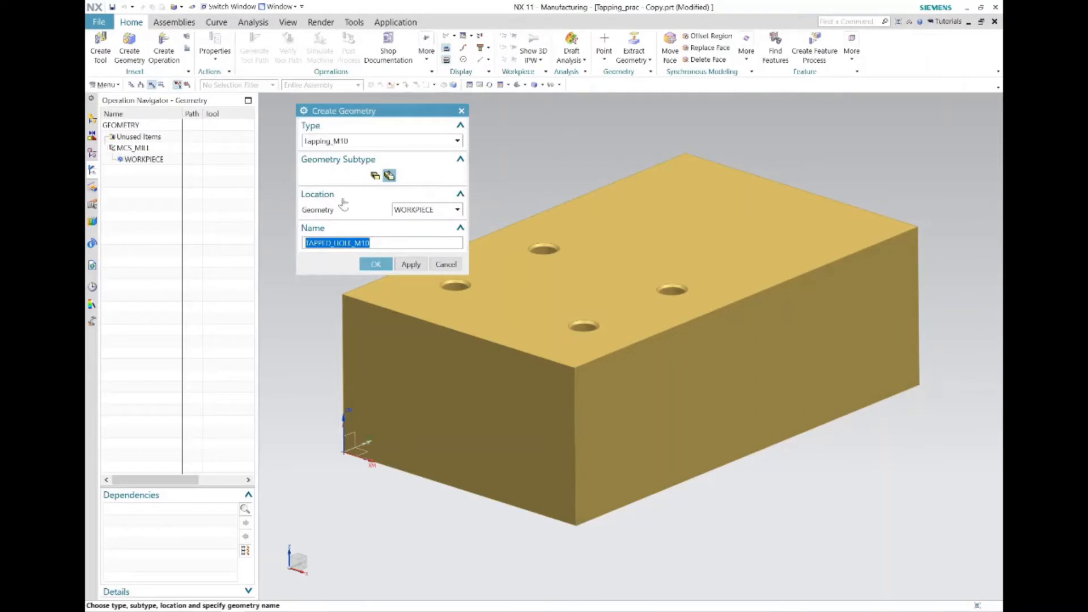
click(383, 142)
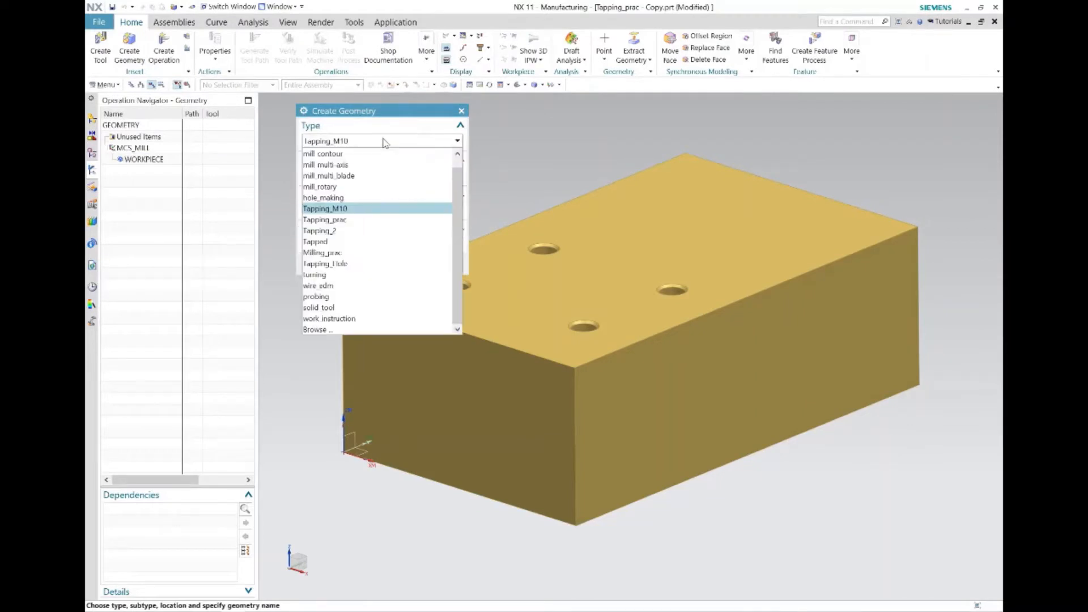
click(360, 197)
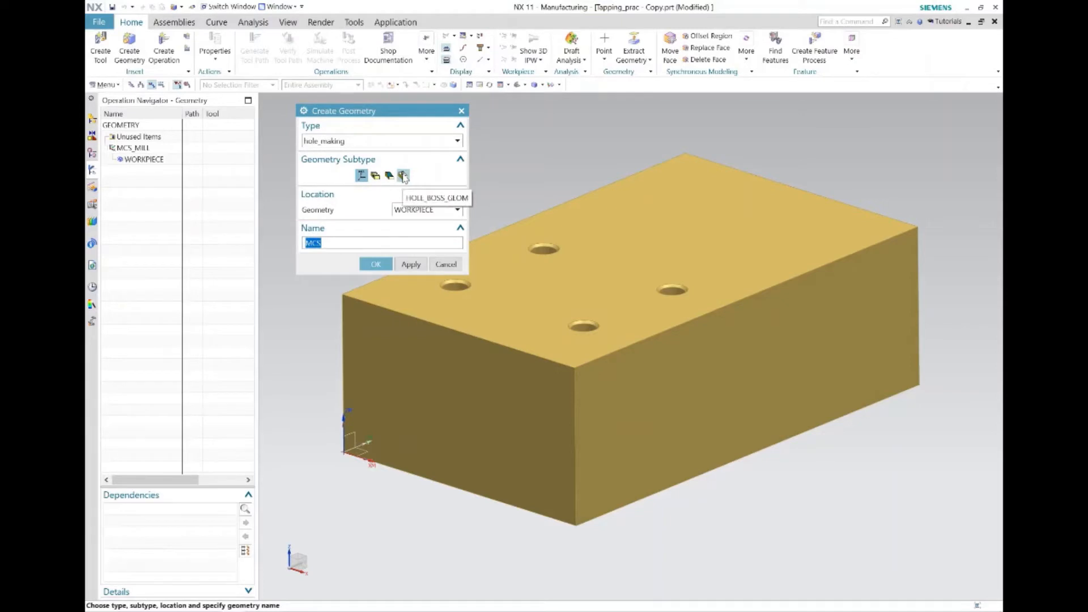
click(404, 177)
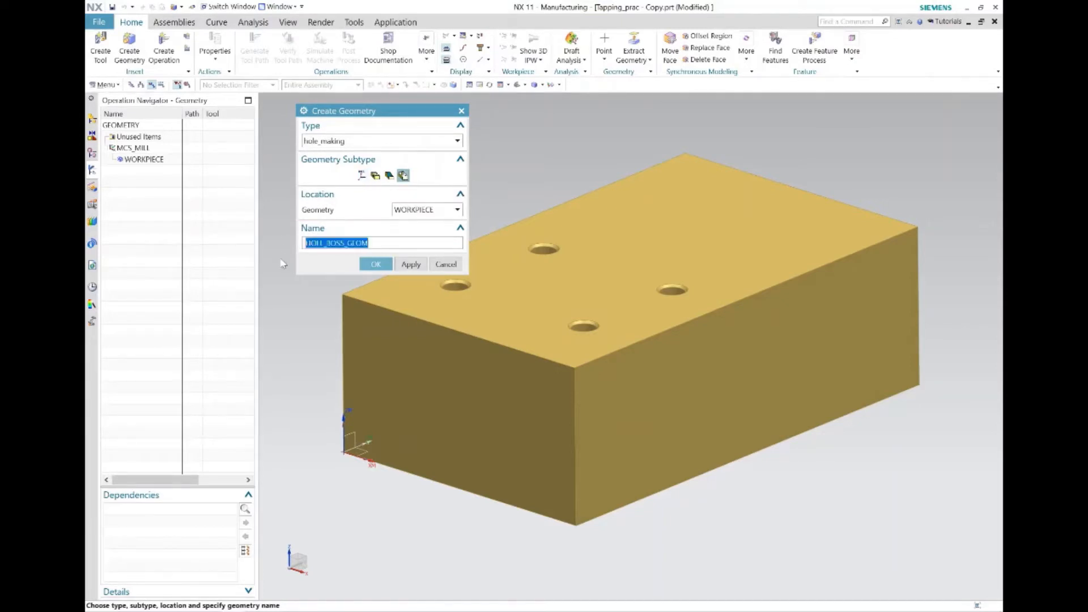
key(BackSpace)
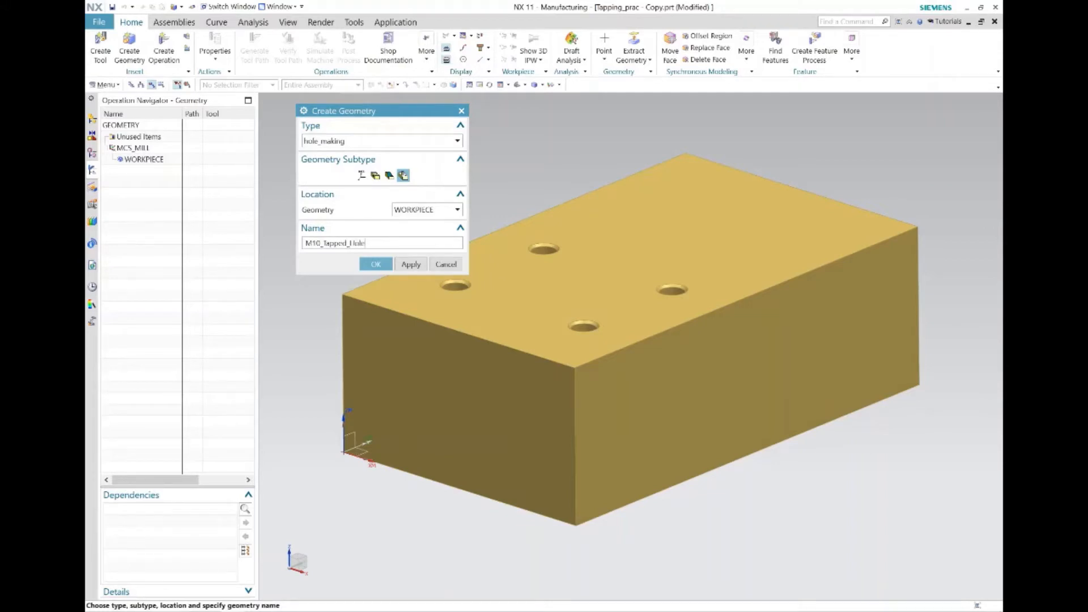
key(Return)
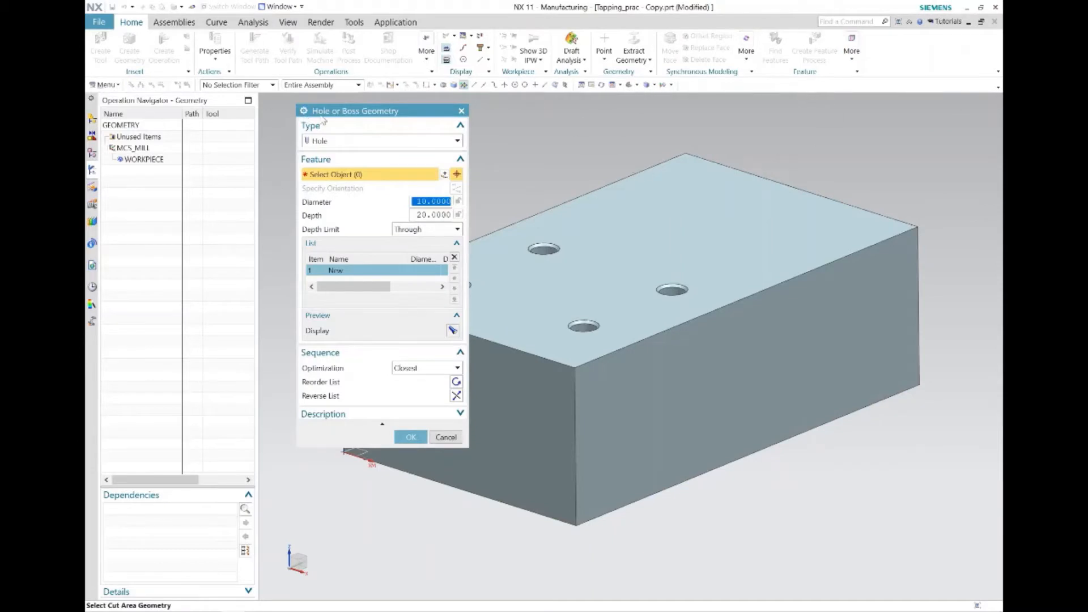
Assign the four holes on the block's top face as the hole features of the geometry group
drag(332, 113, 147, 141)
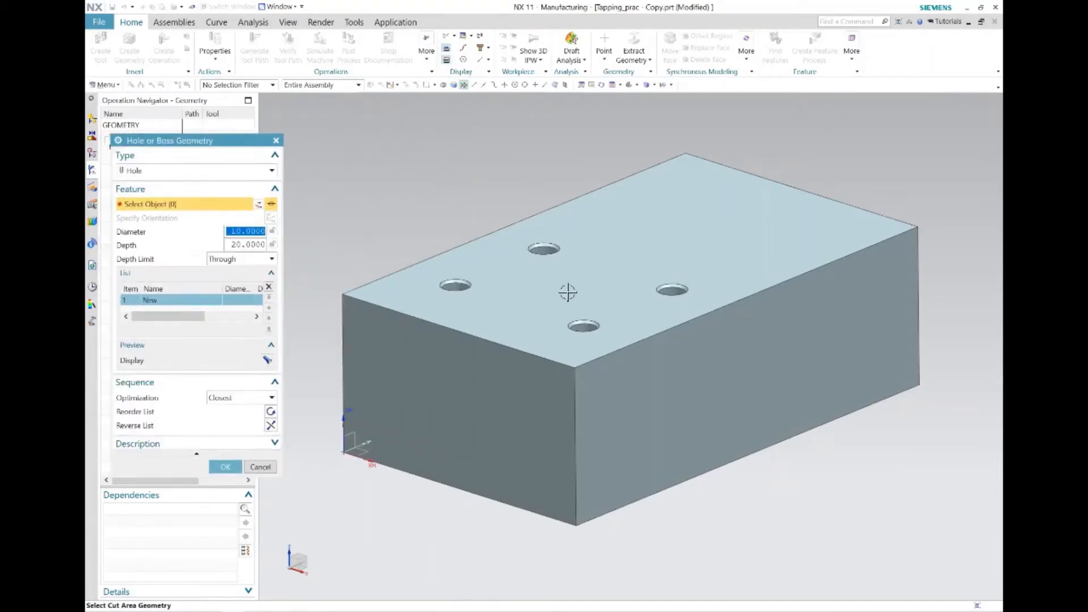
click(454, 284)
click(543, 248)
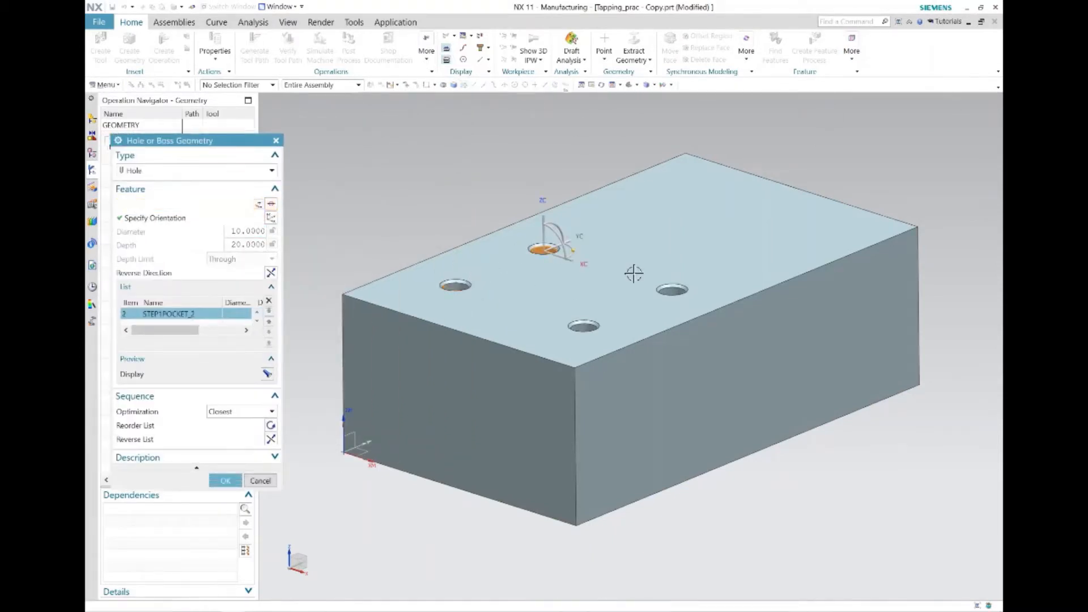
click(672, 290)
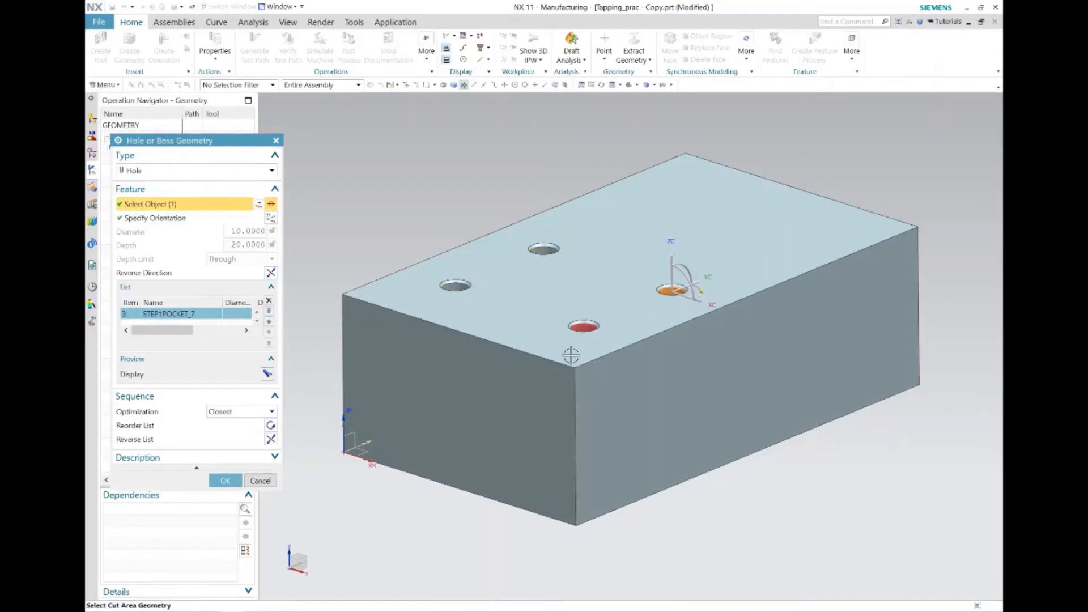
click(573, 327)
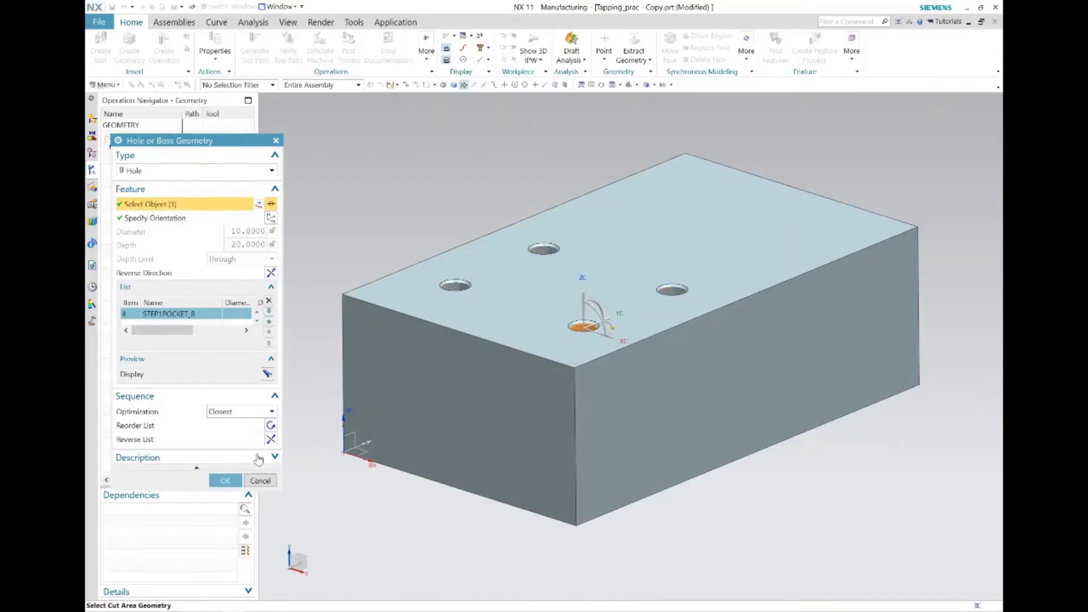
click(225, 480)
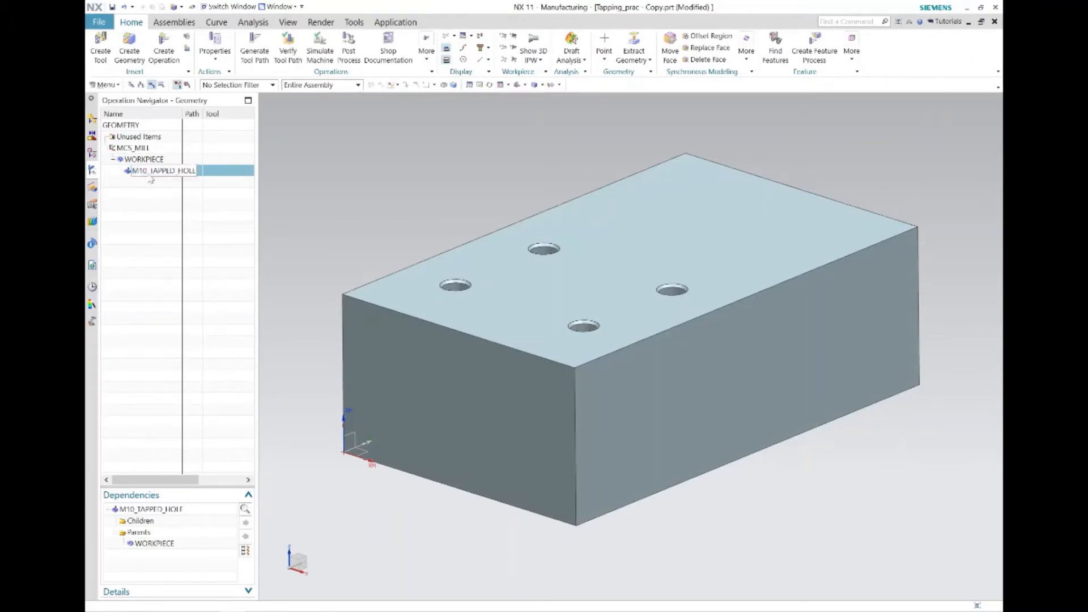
Create a hole_making Spot Drilling operation that uses the M10_TAPPED_HOLE geometry
click(164, 55)
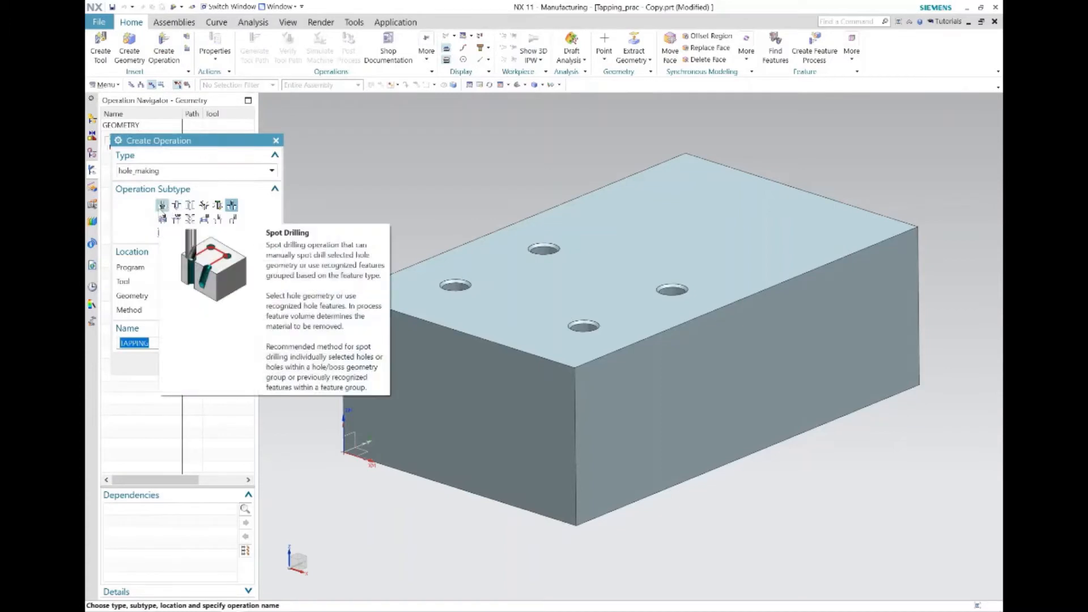
click(162, 205)
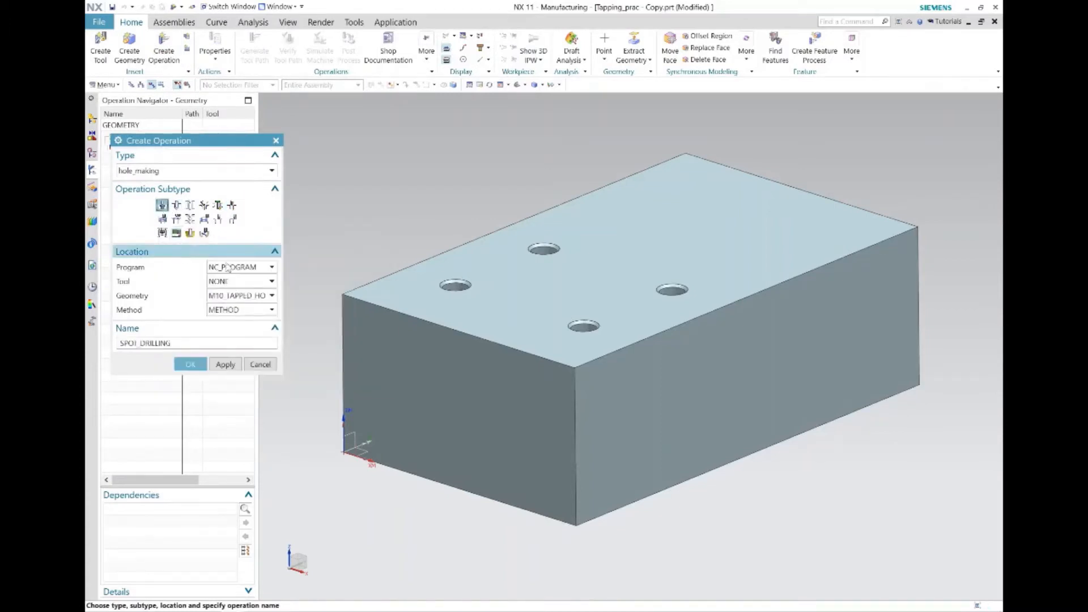
click(238, 295)
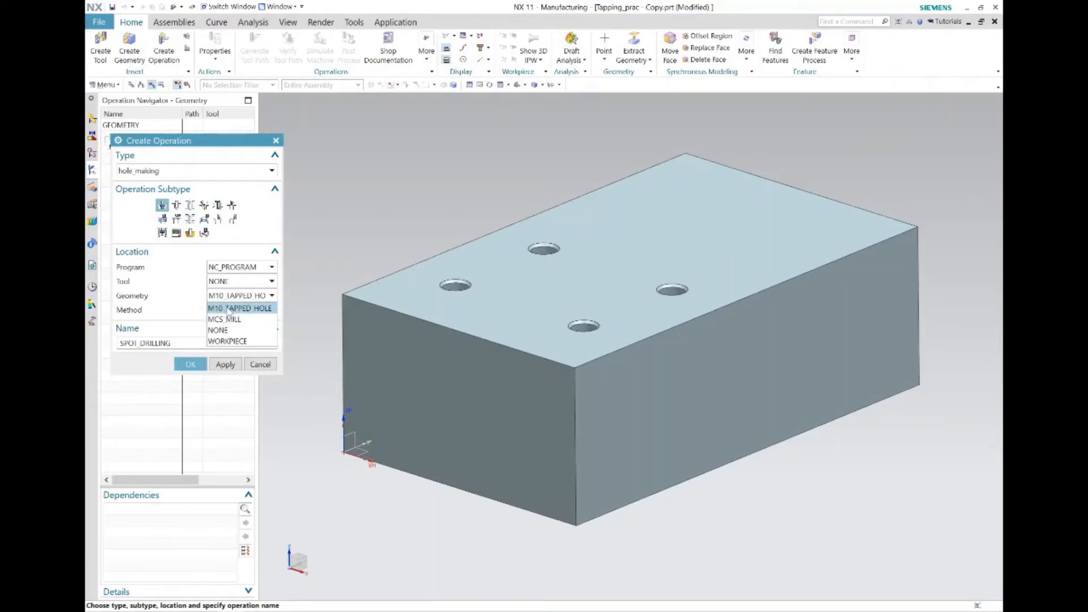
click(228, 309)
click(188, 365)
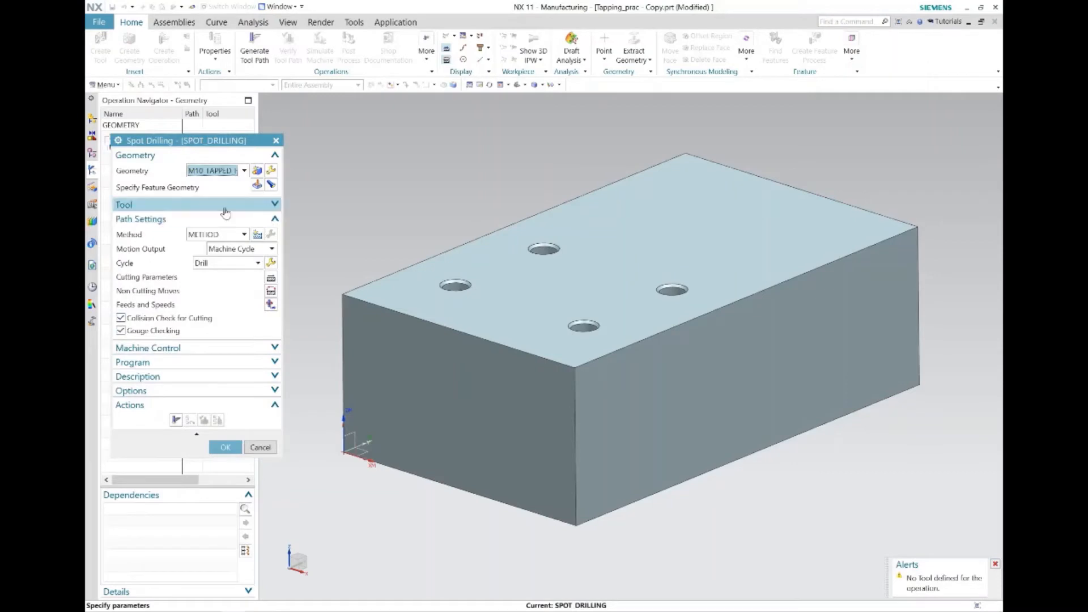
Retrieve the 10 mm spot drill ugt0321_005 from the tool library for the spot drilling operation and accept the operation
click(222, 206)
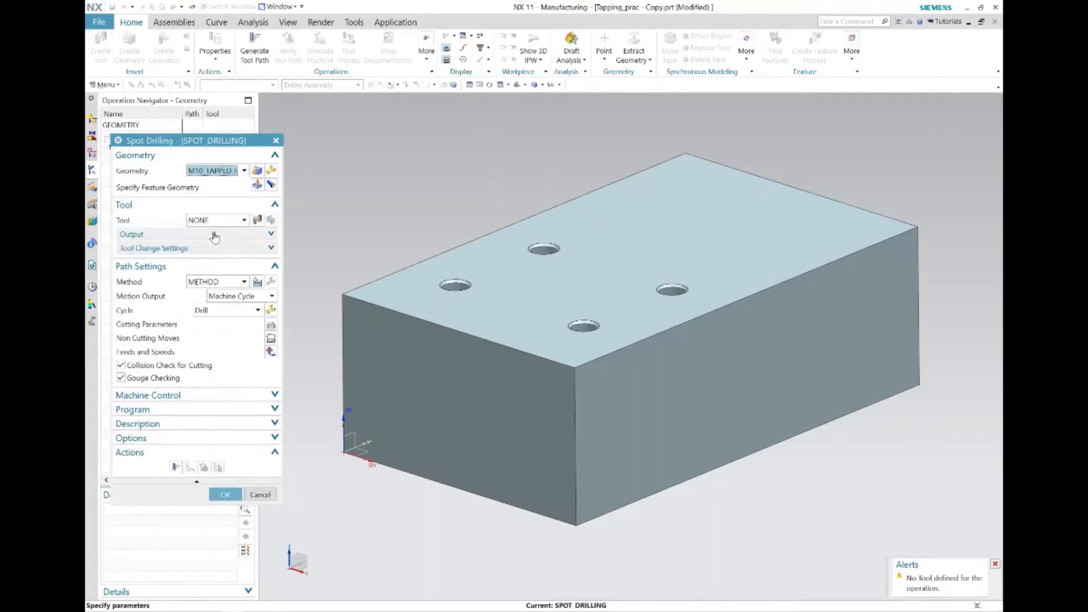
click(257, 221)
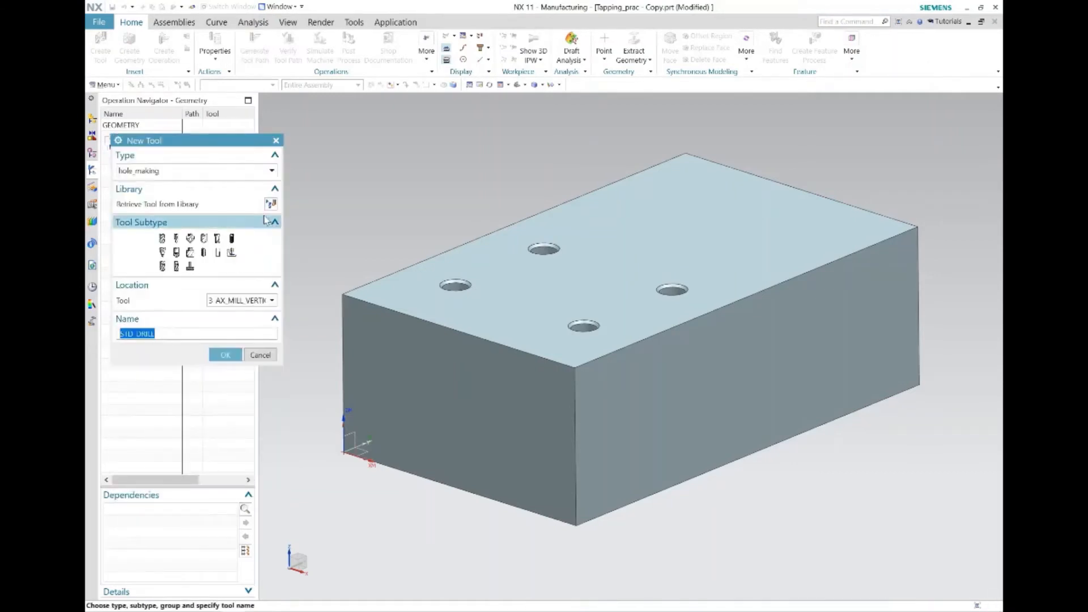
click(271, 205)
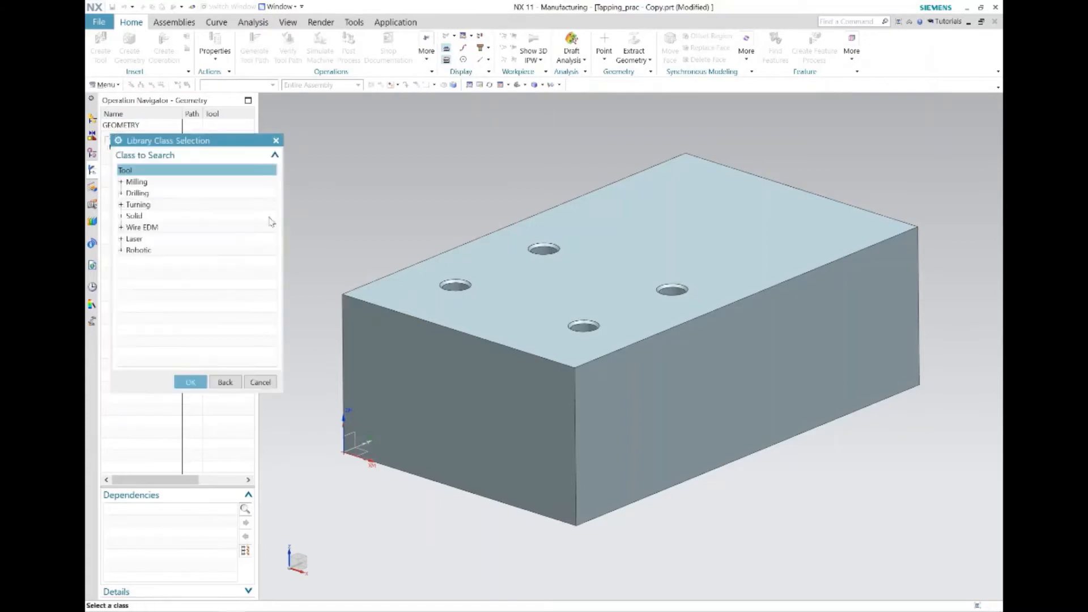
click(121, 194)
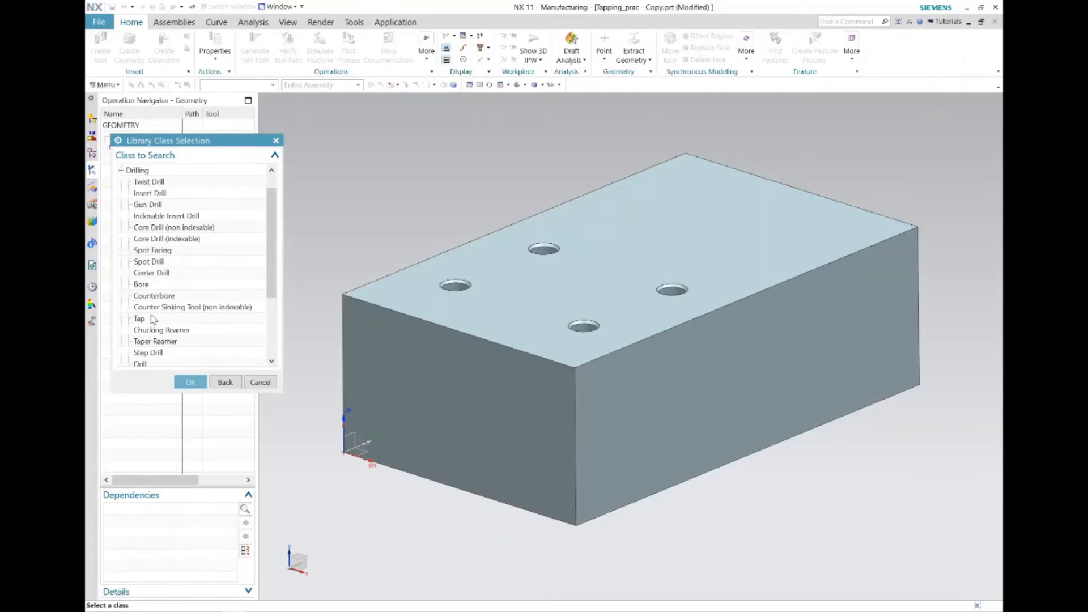
click(158, 264)
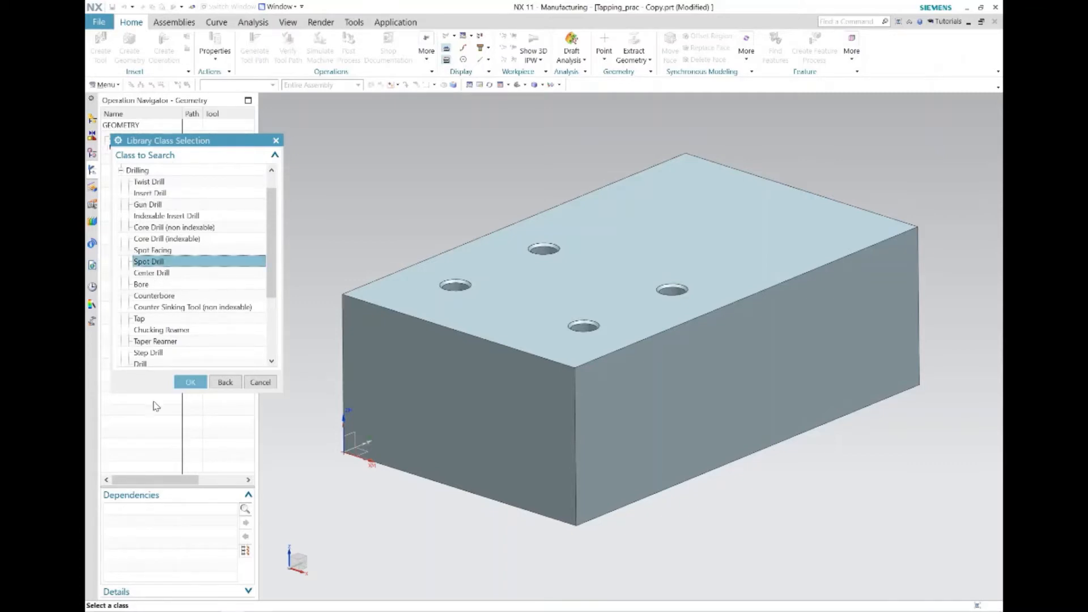
click(191, 382)
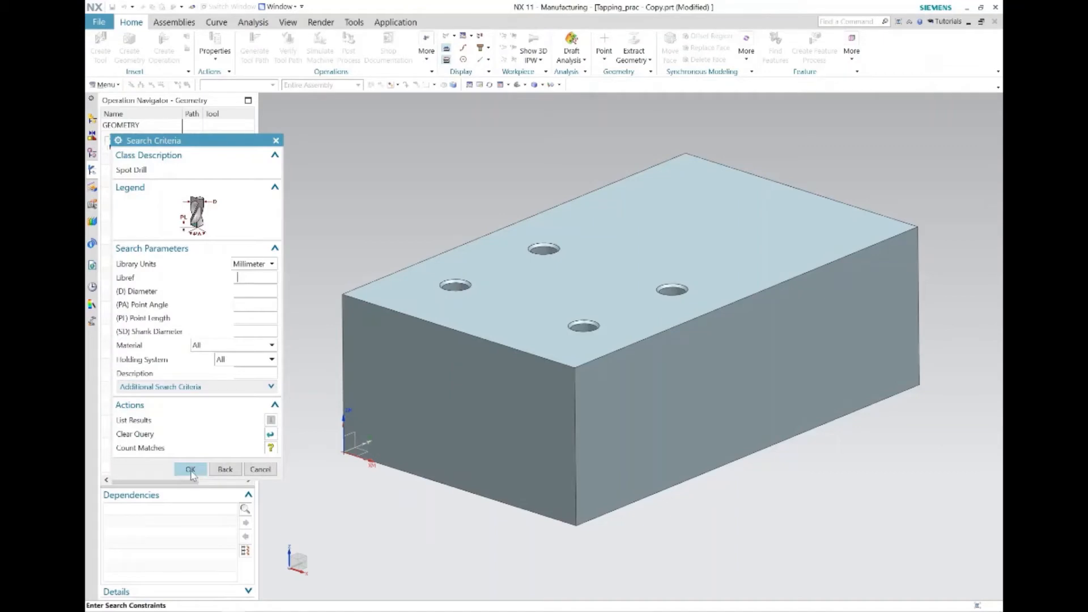
click(190, 470)
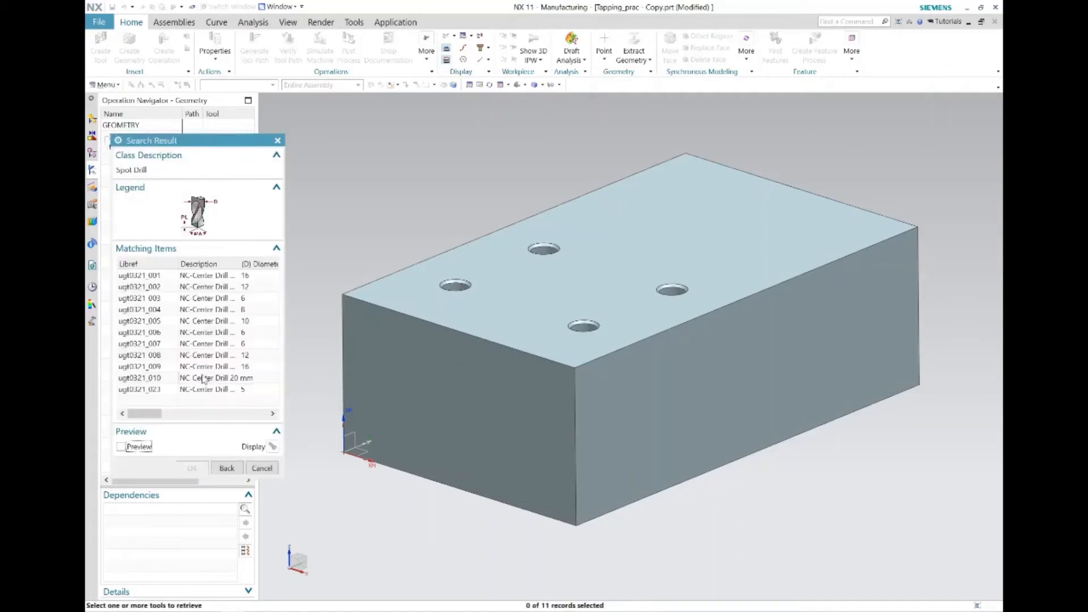
click(225, 321)
click(192, 468)
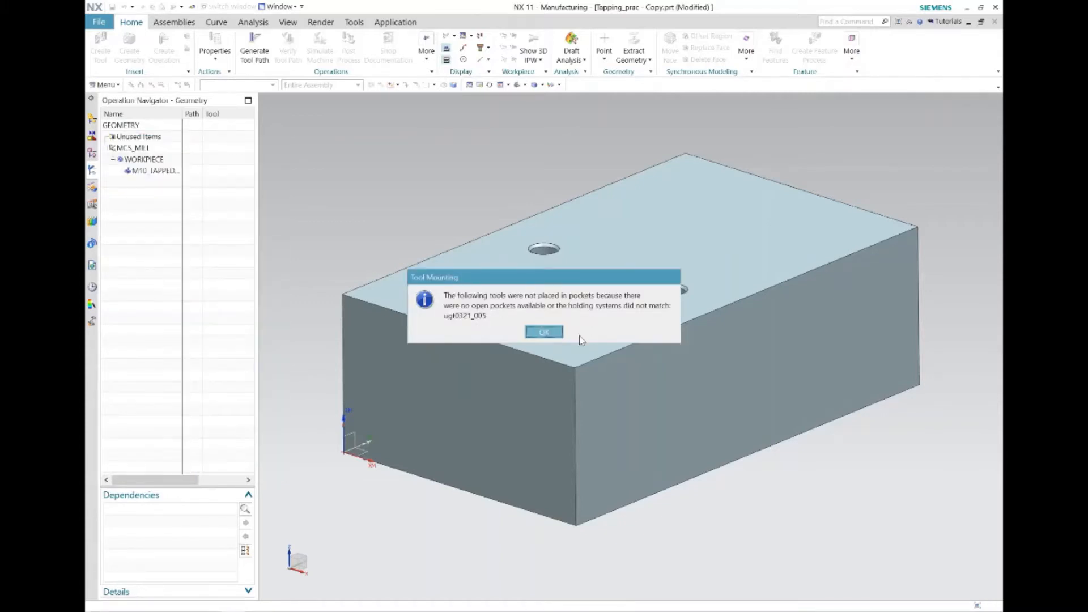
click(543, 331)
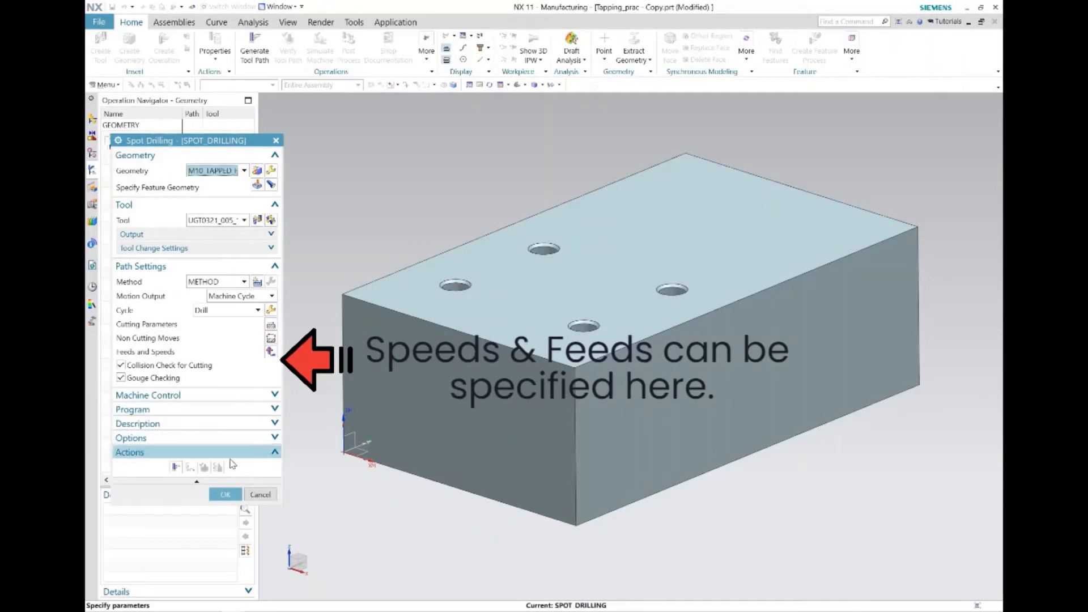
click(225, 494)
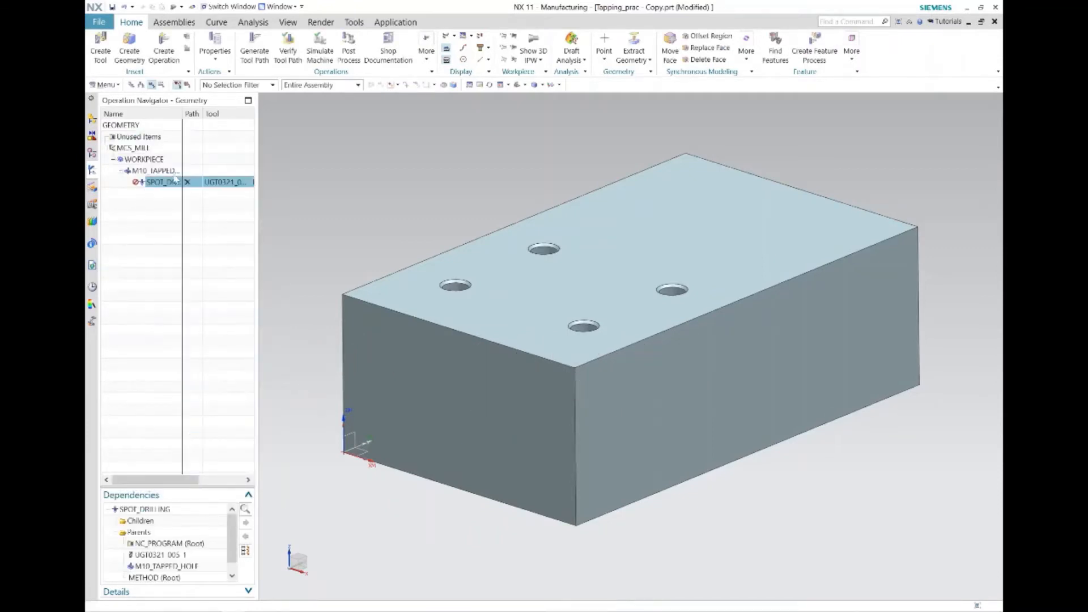
Create a hole_making Drilling operation on the M10_TAPPED_HOLE geometry
click(162, 54)
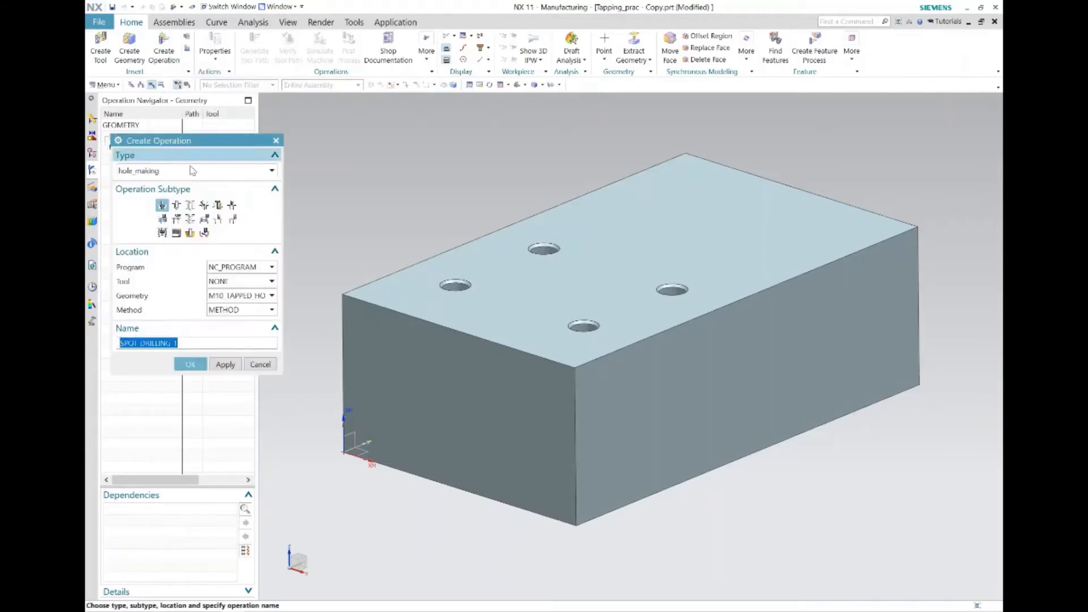
click(176, 205)
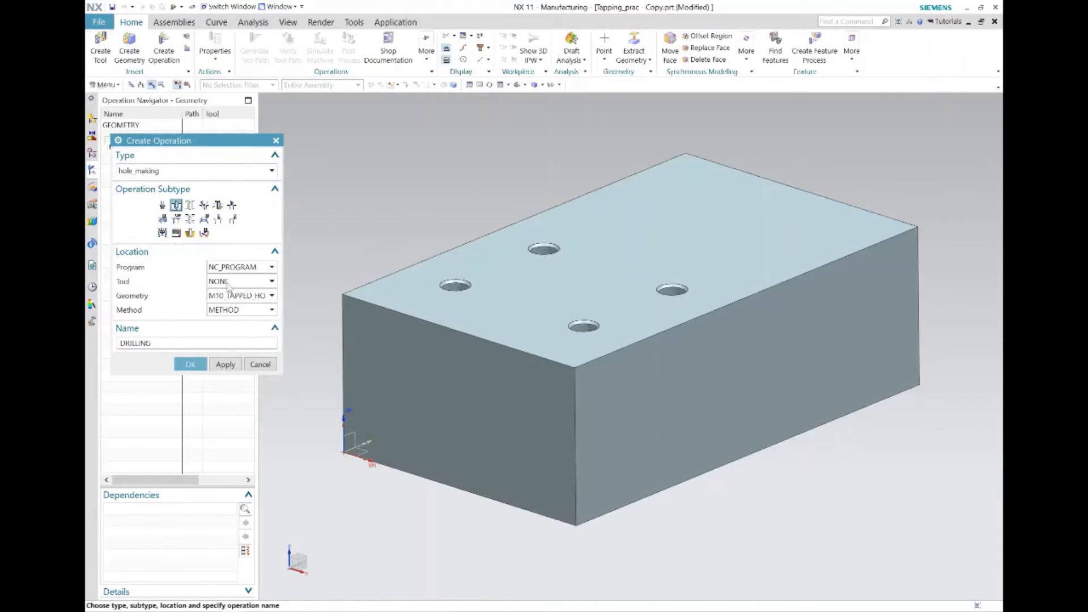
click(190, 364)
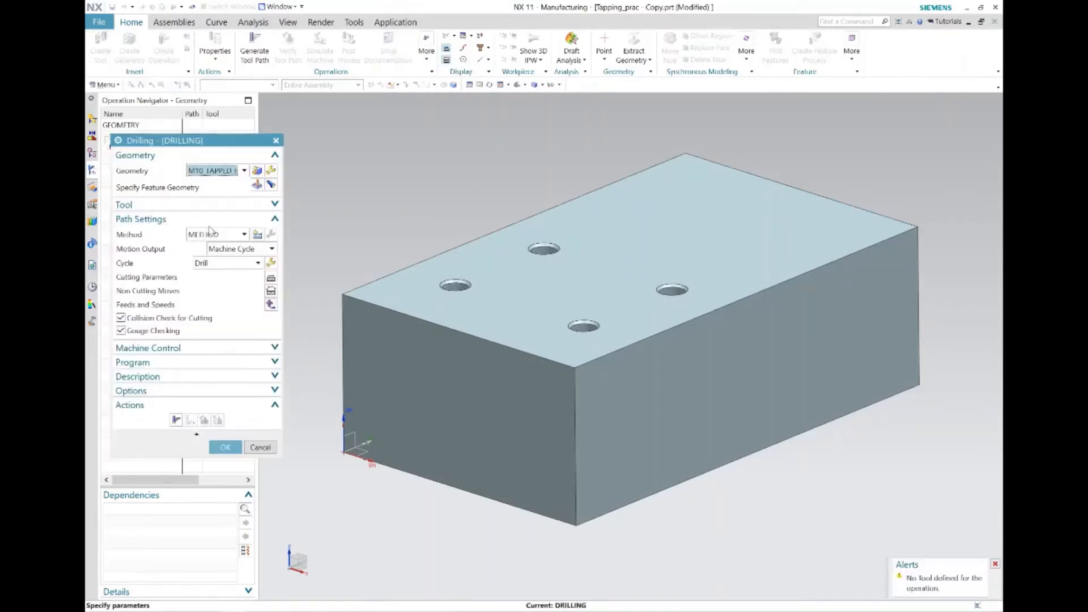
Retrieve the 8.5 mm twist drill ugt0301_029 from the tool library for the drilling operation and accept the operation
click(274, 204)
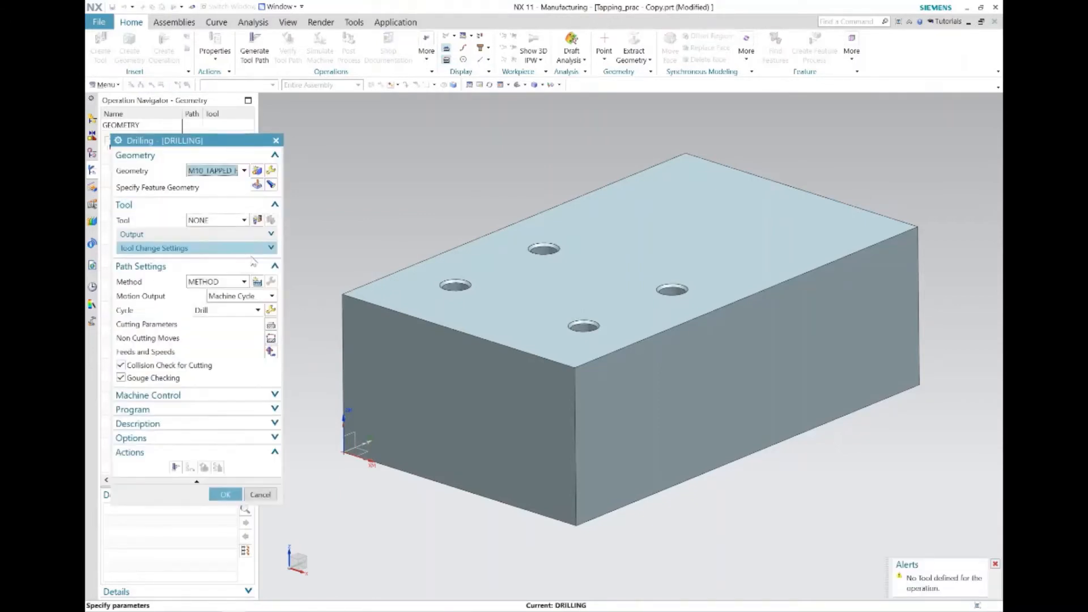
click(270, 220)
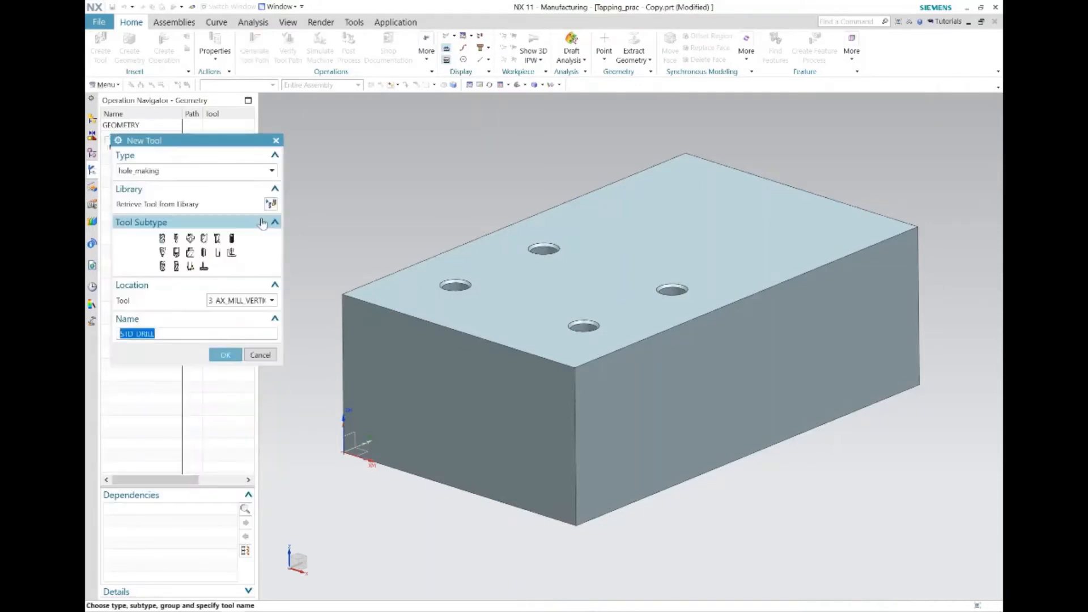
click(271, 204)
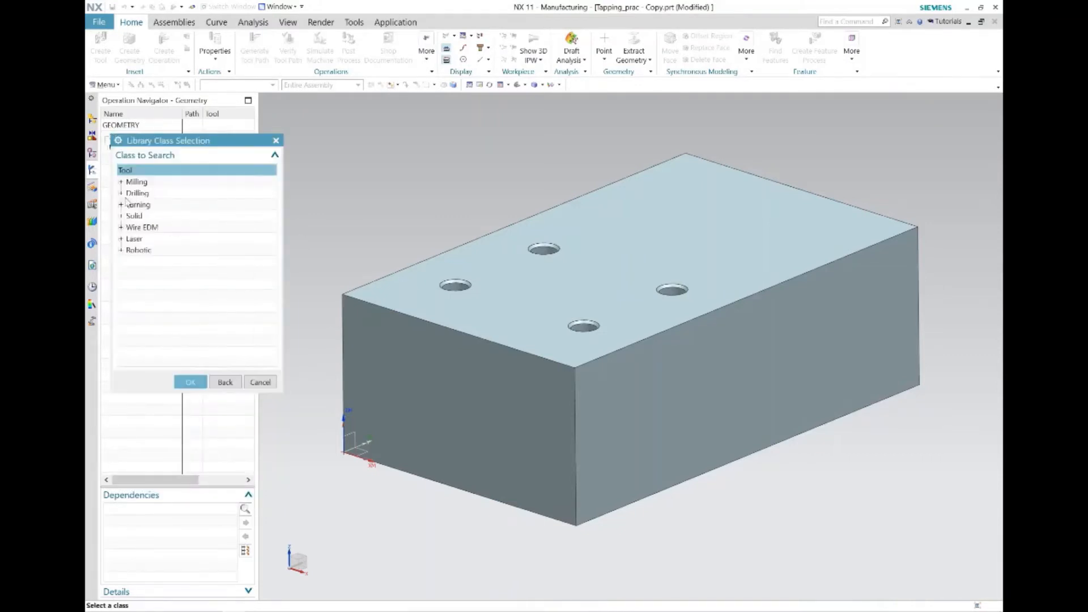
click(128, 194)
double_click(127, 193)
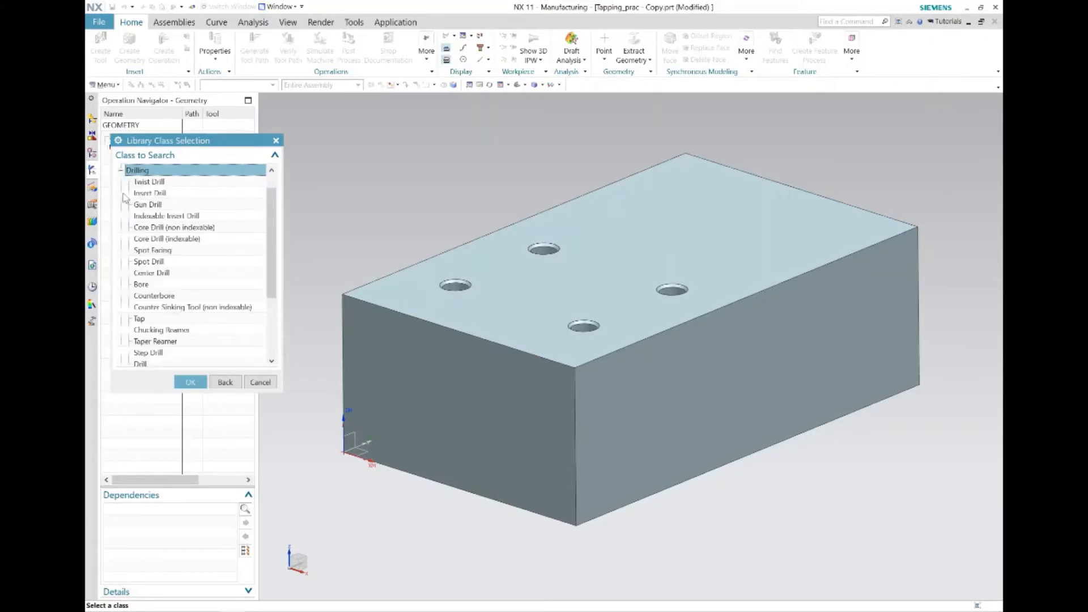
click(153, 182)
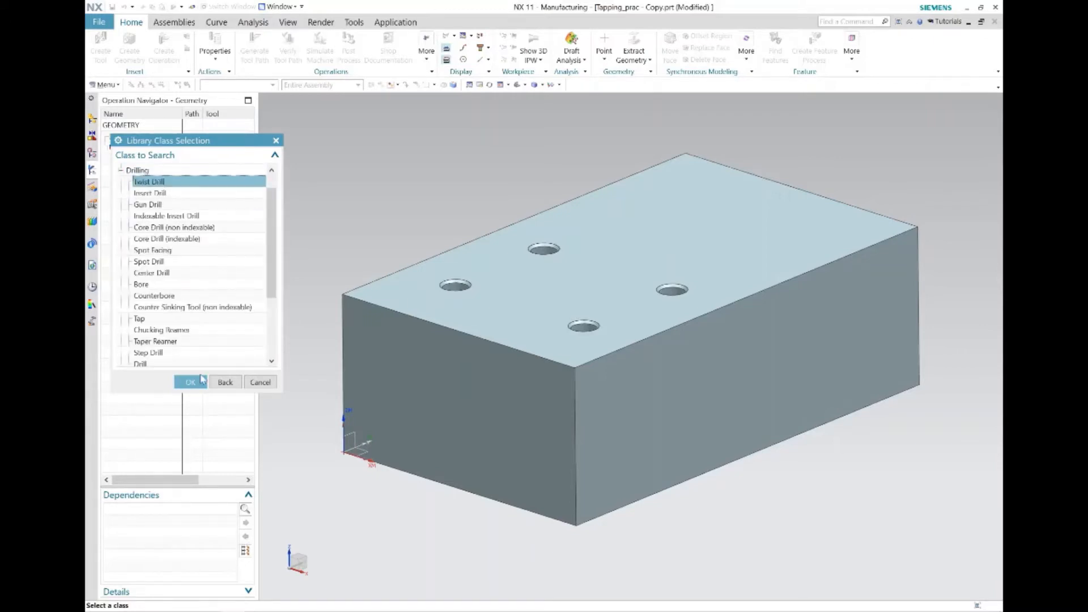
click(192, 381)
click(198, 494)
scroll(203, 309, down, 3)
scroll(209, 331, down, 3)
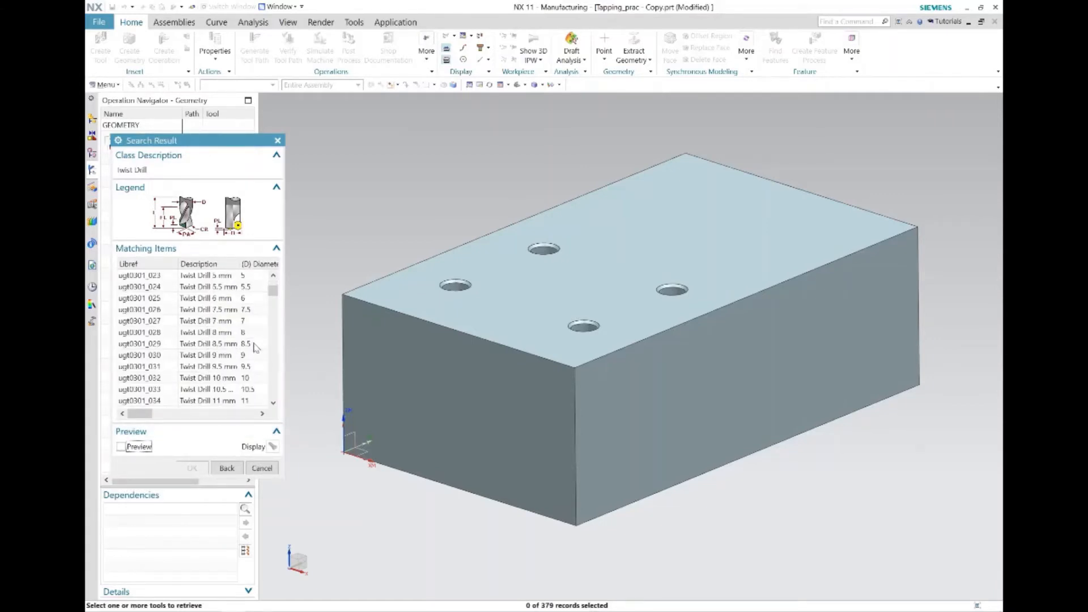
double_click(205, 346)
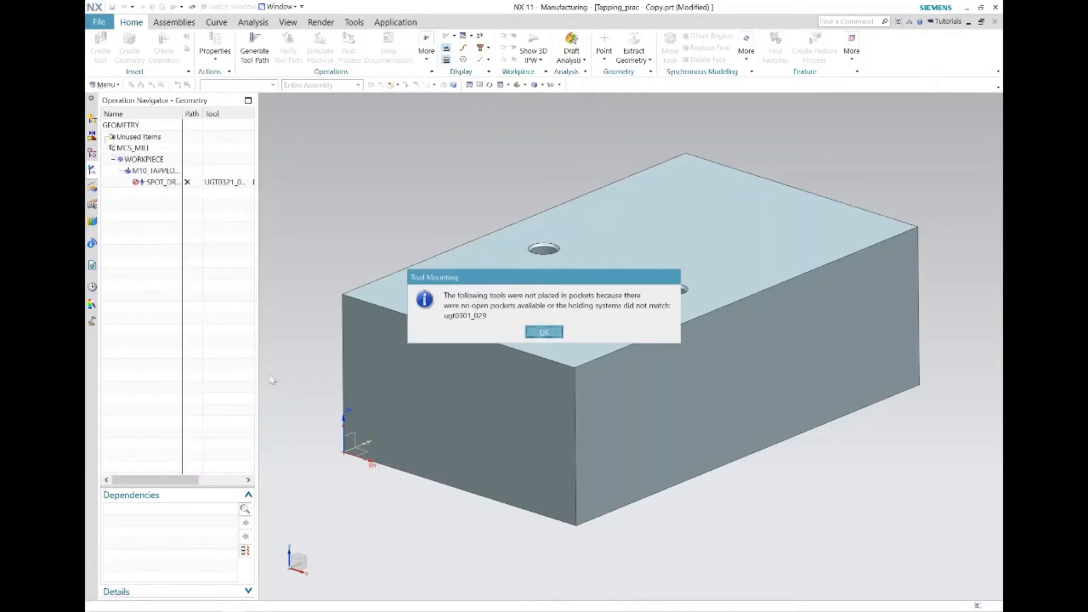
click(544, 332)
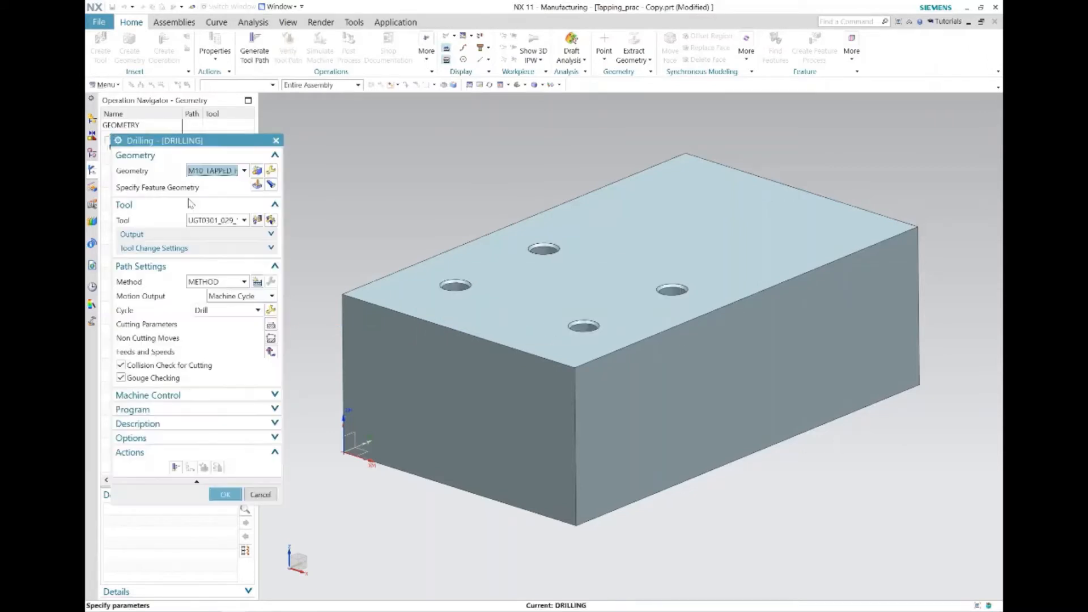
click(225, 494)
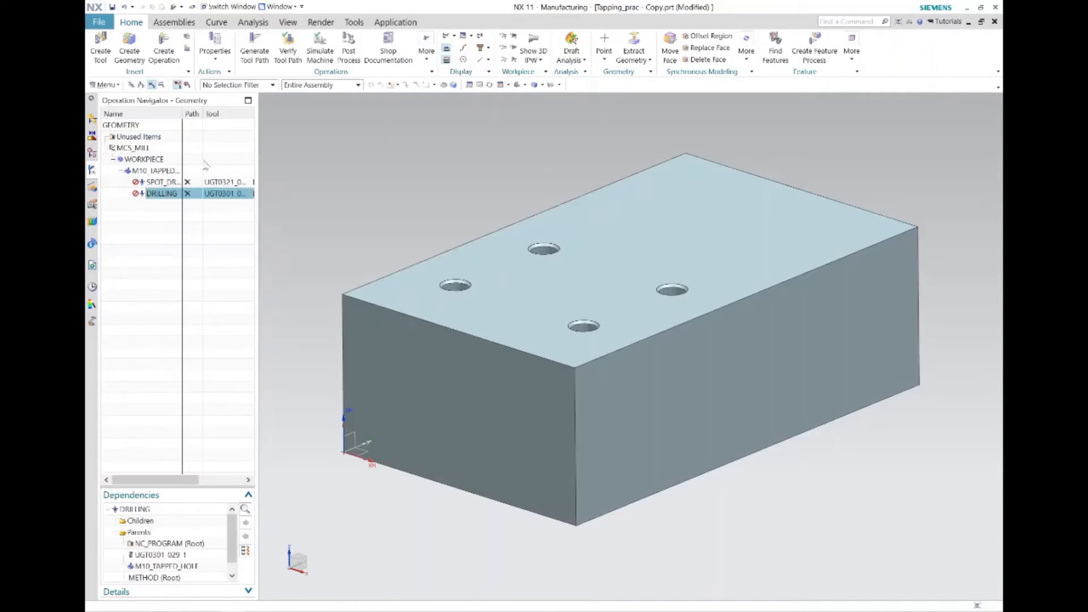
Create a hole_making Tapping operation on the M10_TAPPED_HOLE geometry
click(156, 57)
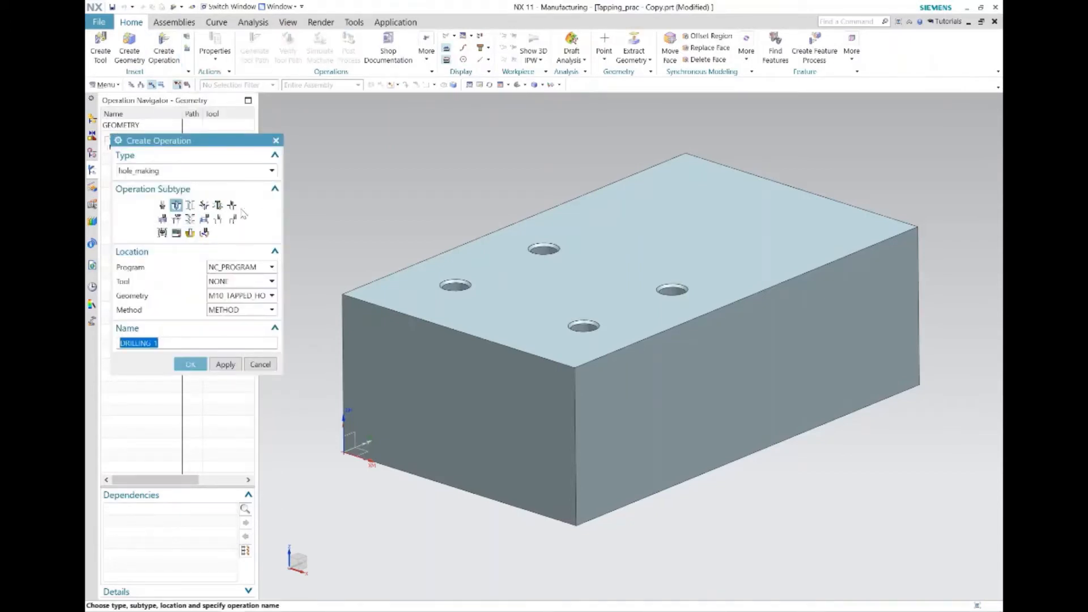
click(232, 206)
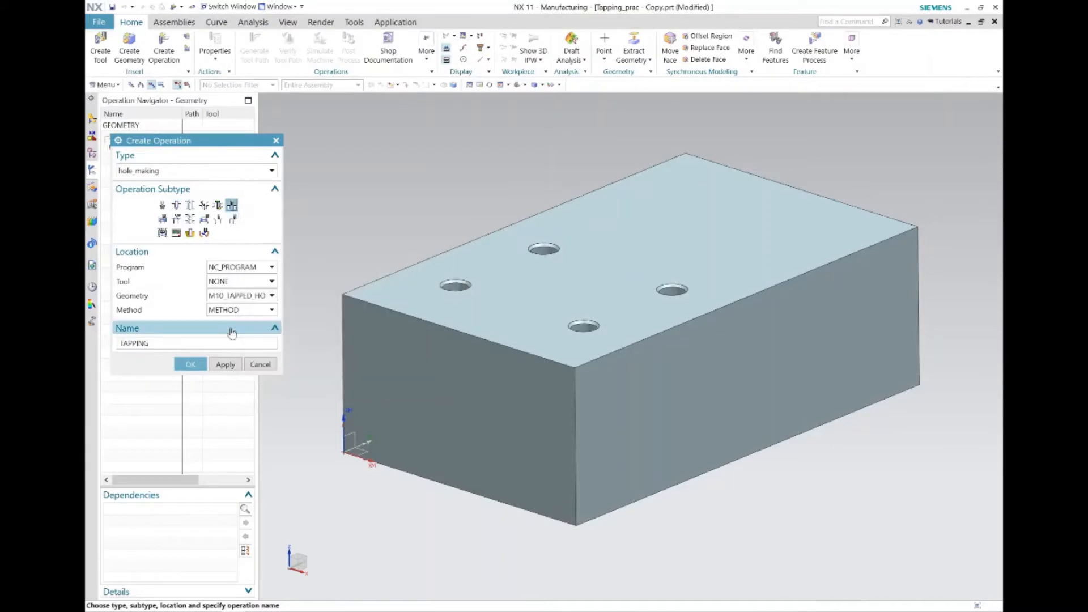
click(191, 364)
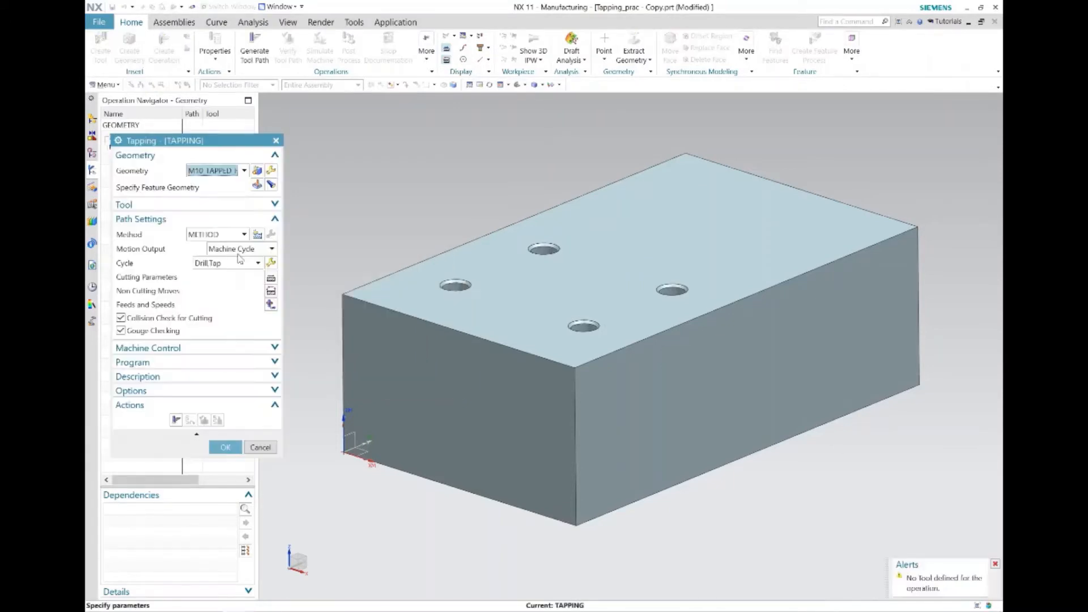
Retrieve the M10 x 1.5 tap ugt0371_001 from the tool library for the tapping operation, and accept the operation with gouge checking turned off
click(231, 207)
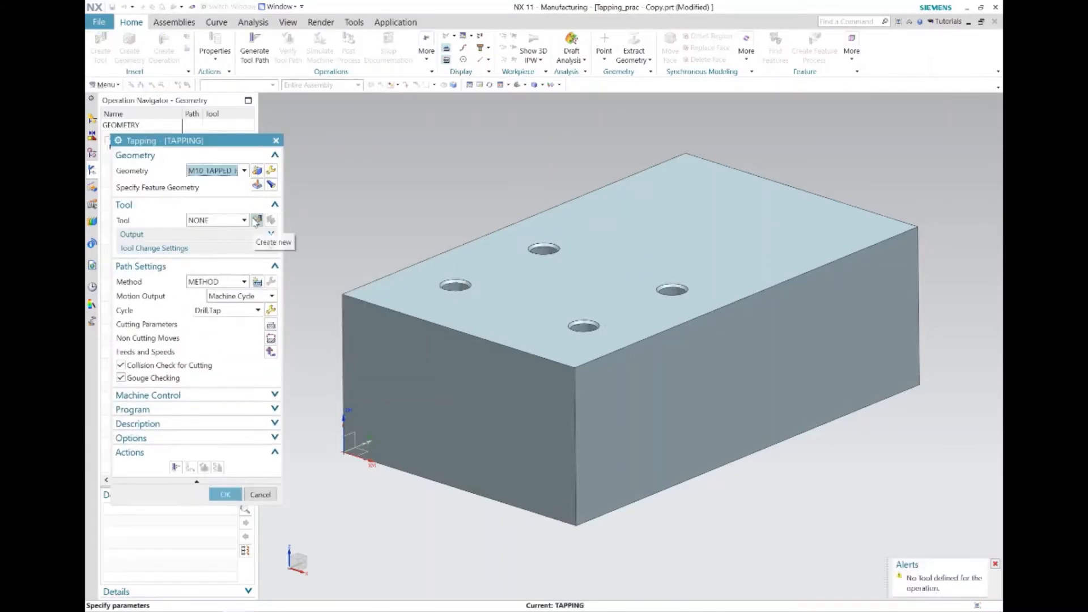
click(256, 221)
click(271, 207)
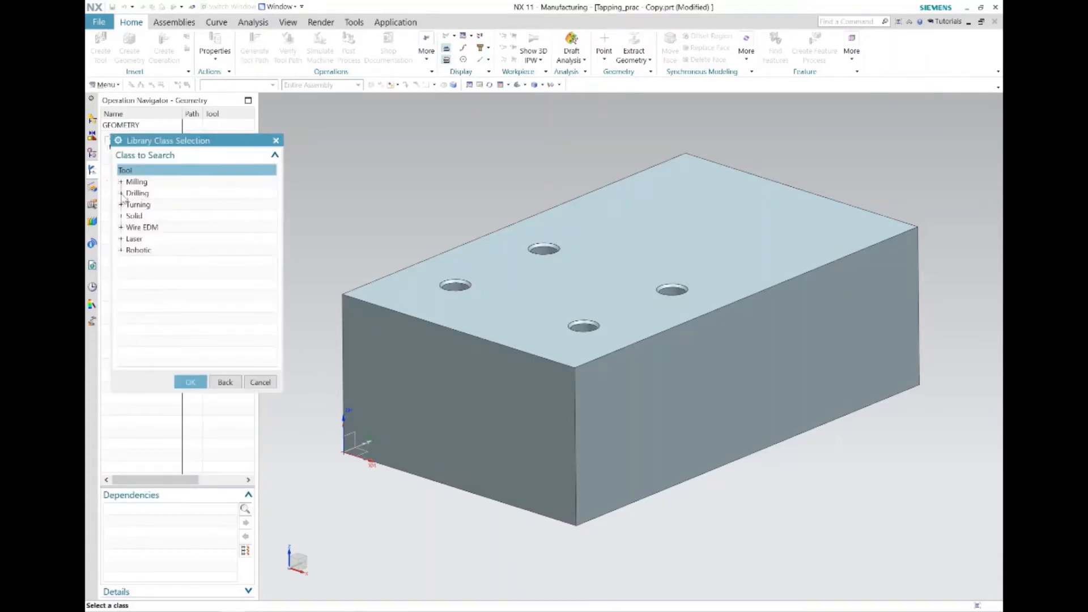
click(121, 194)
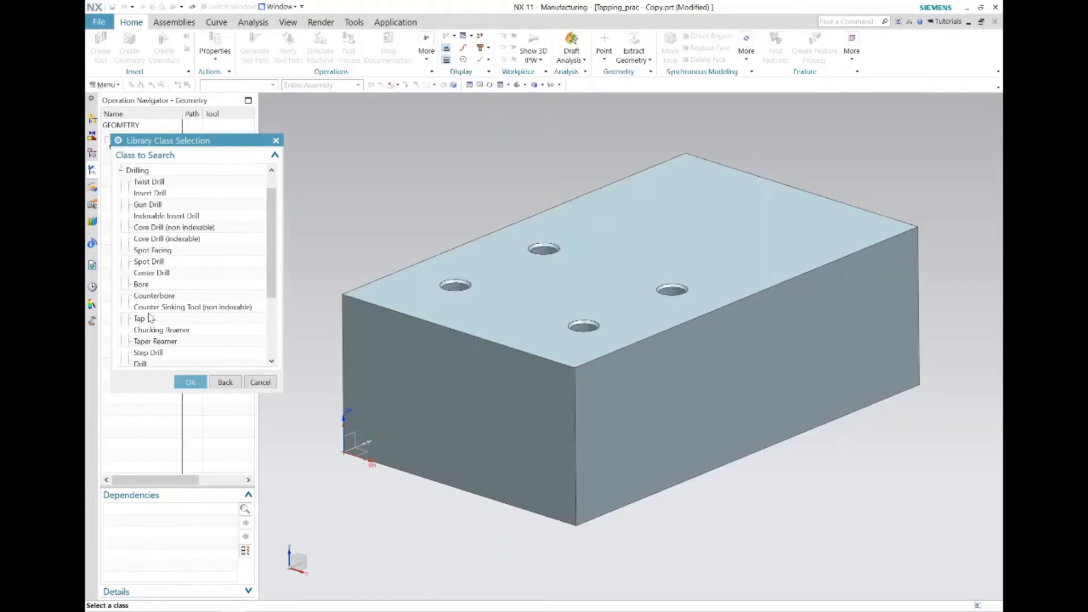
click(146, 319)
click(190, 382)
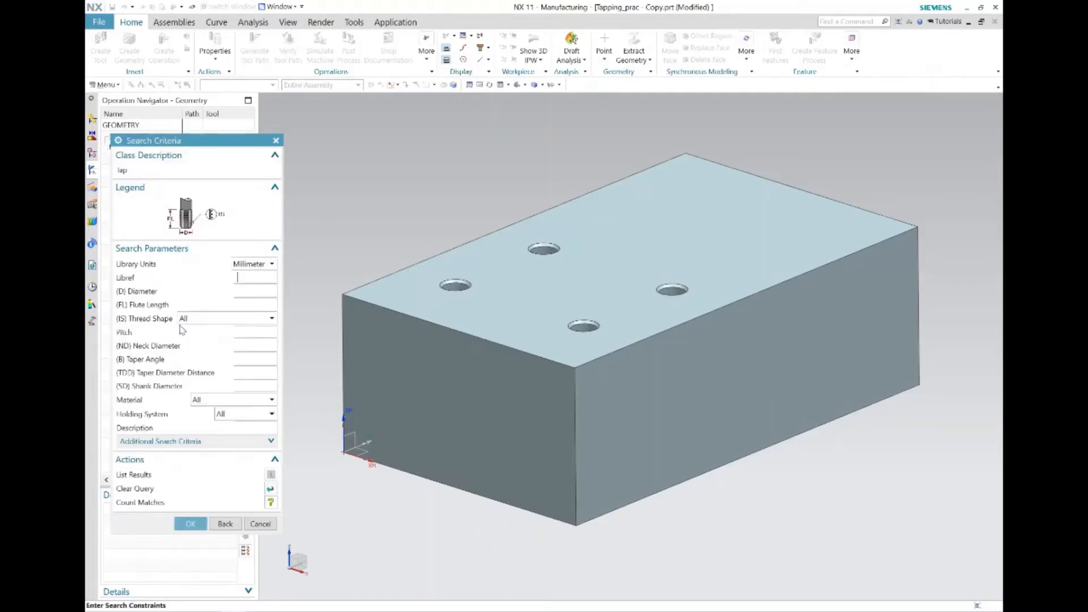
click(191, 524)
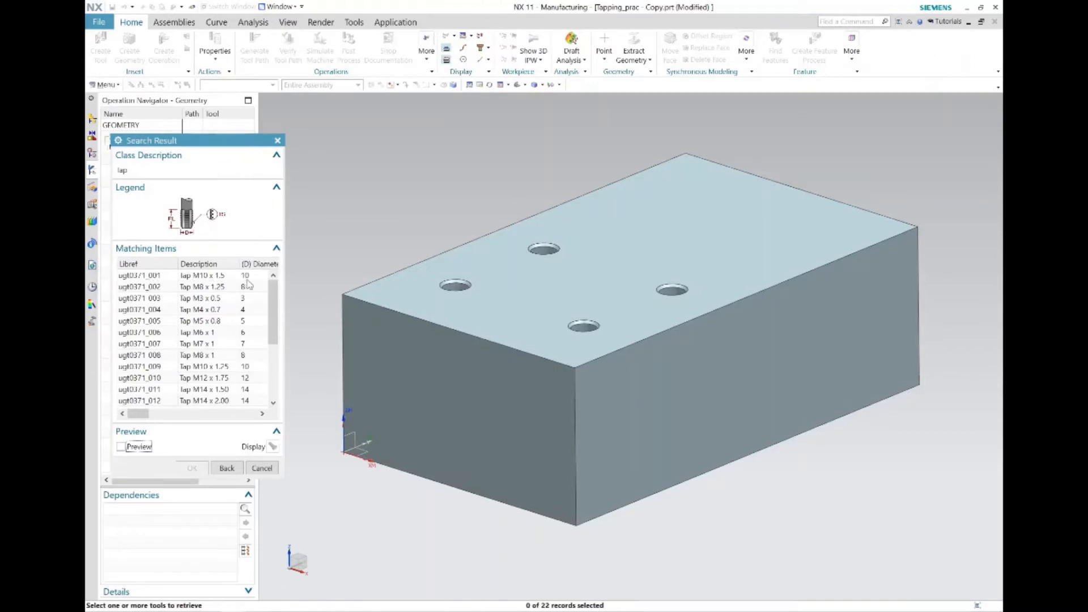
double_click(206, 276)
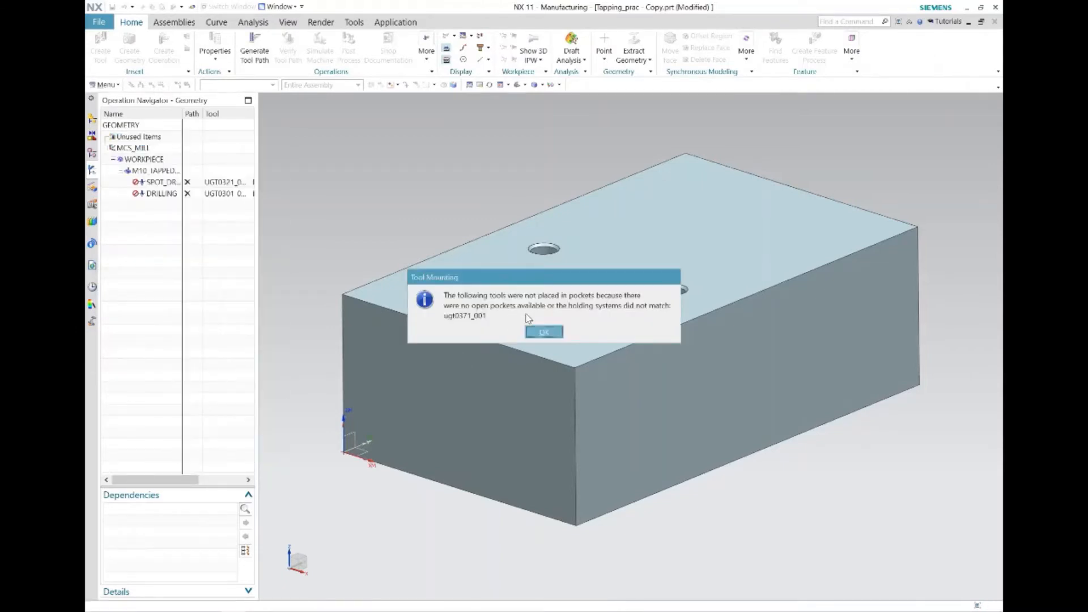
click(543, 332)
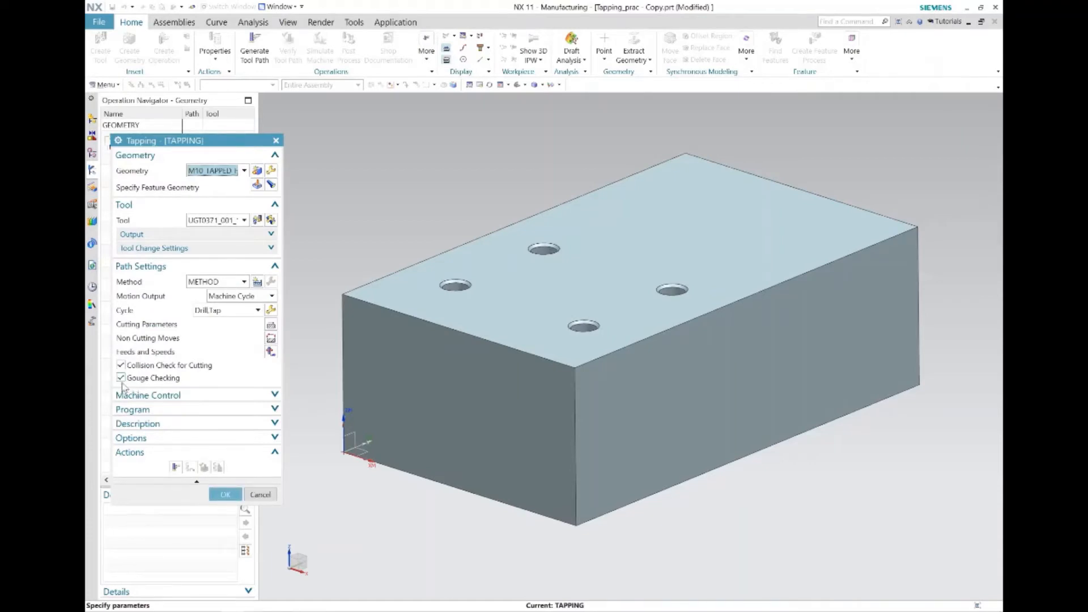
click(150, 380)
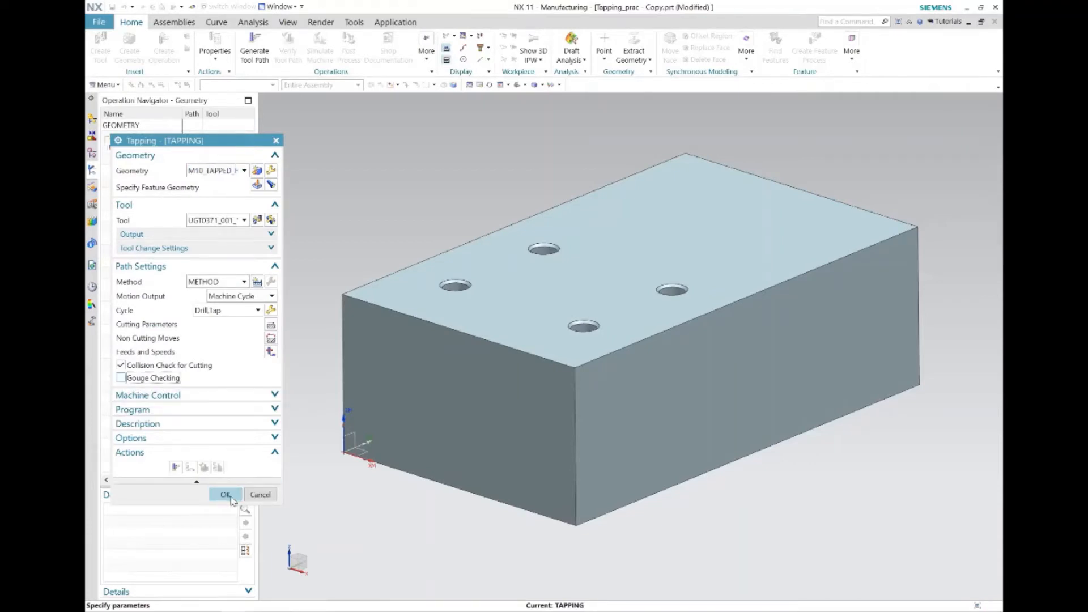
click(225, 494)
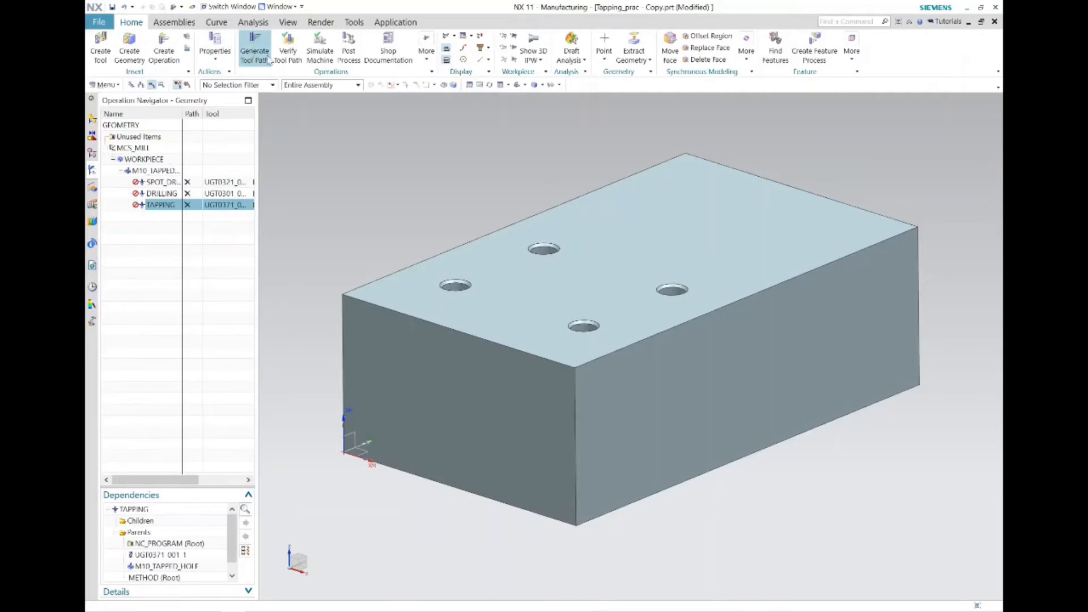
Generate and accept the tool paths of all three operations in the M10_TAPPED_HOLE geometry group
click(154, 170)
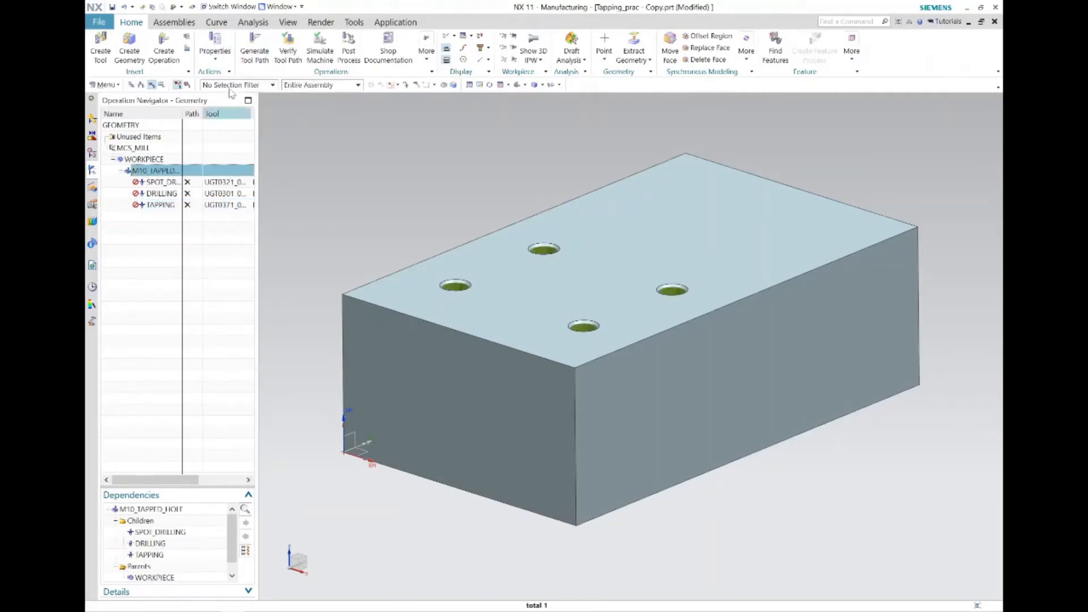
click(254, 50)
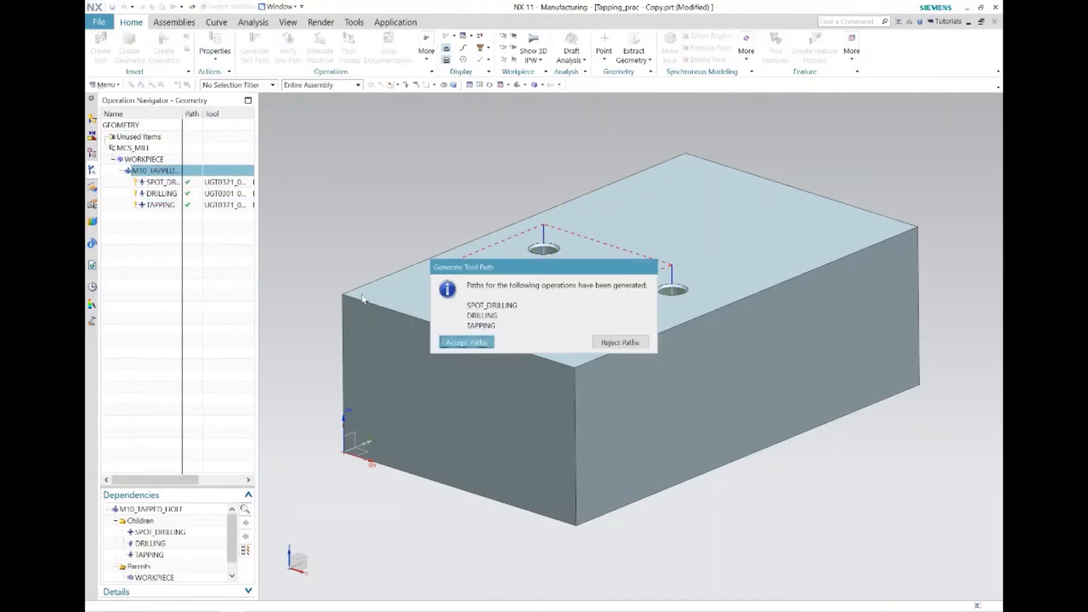
click(466, 342)
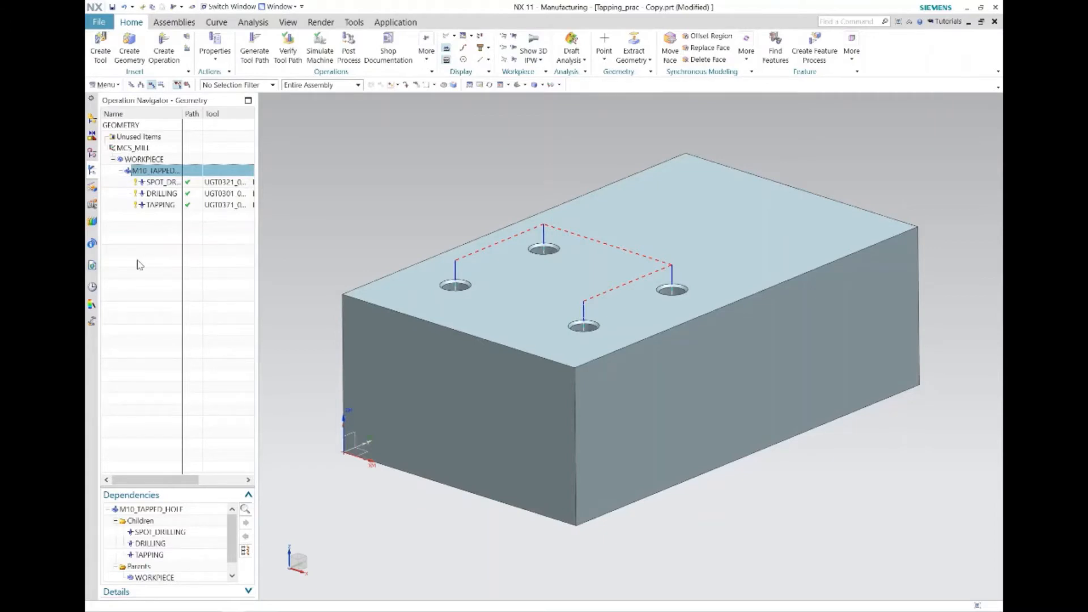
Start saving the part under a different name and browse to C:\Program Files\Siemens\NX 11.0\MACH\resource\template_part\metric
click(101, 23)
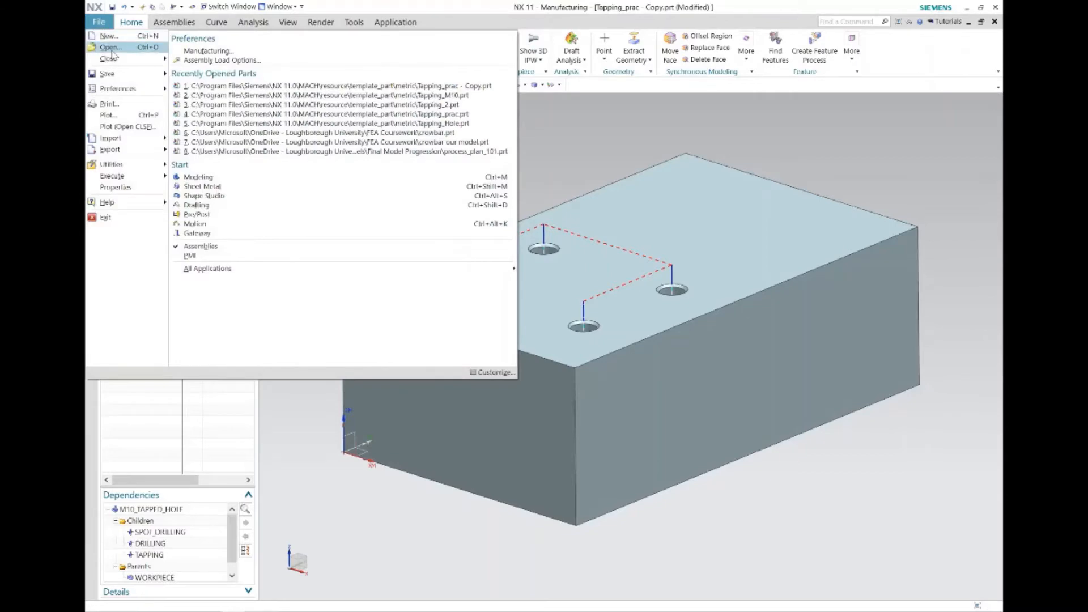
mouse_move(120, 76)
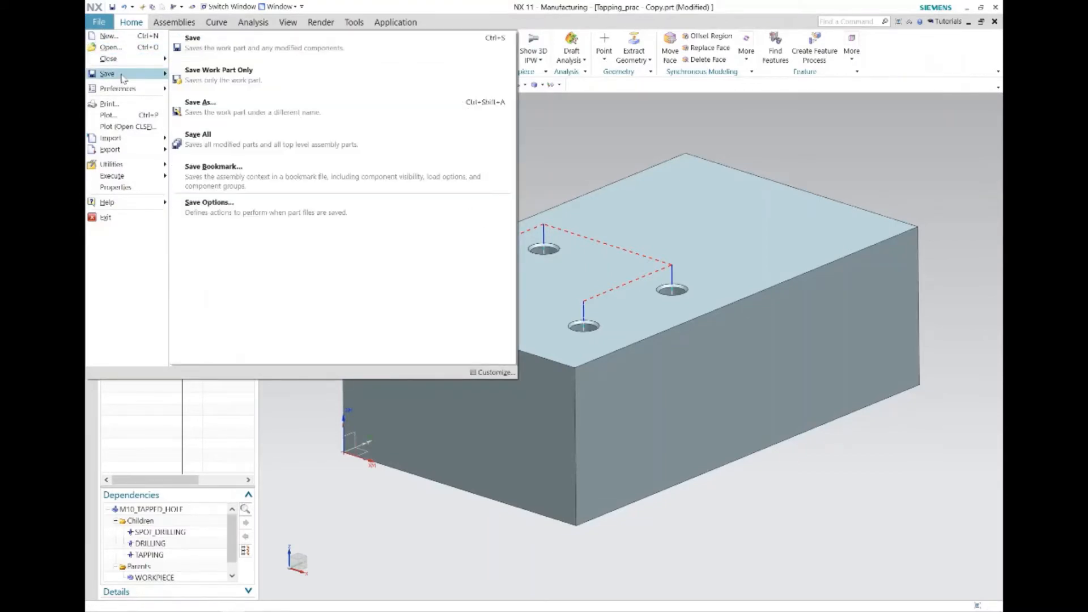
click(233, 108)
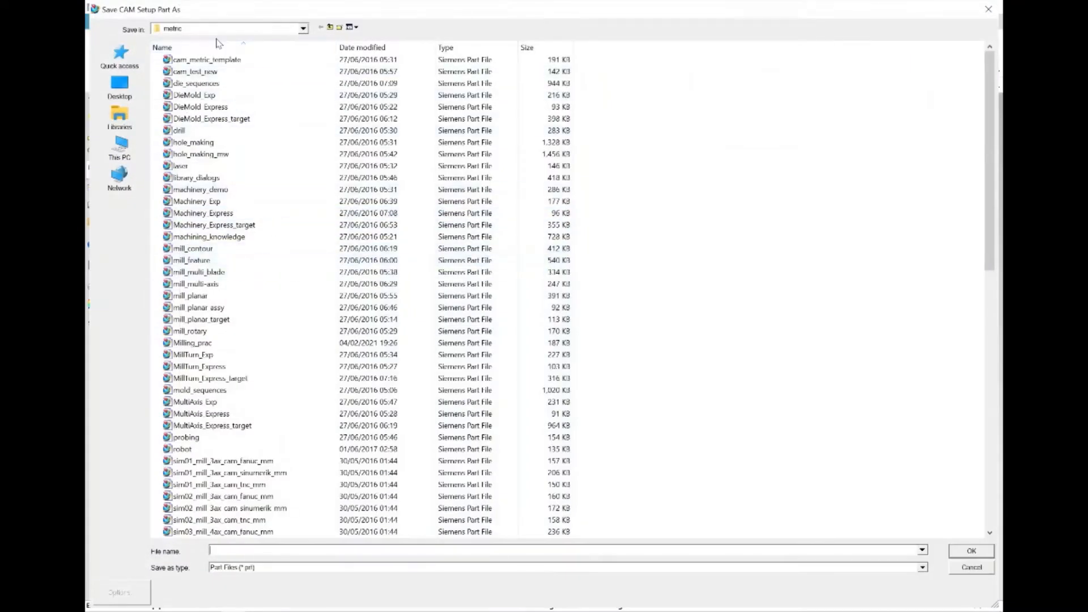
click(120, 148)
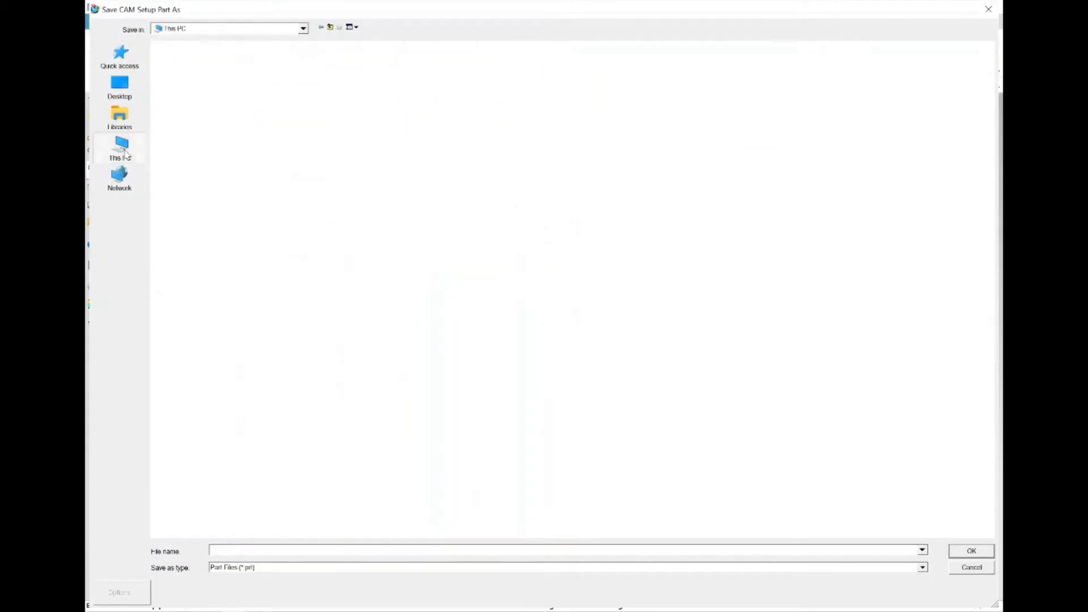
click(238, 163)
double_click(237, 163)
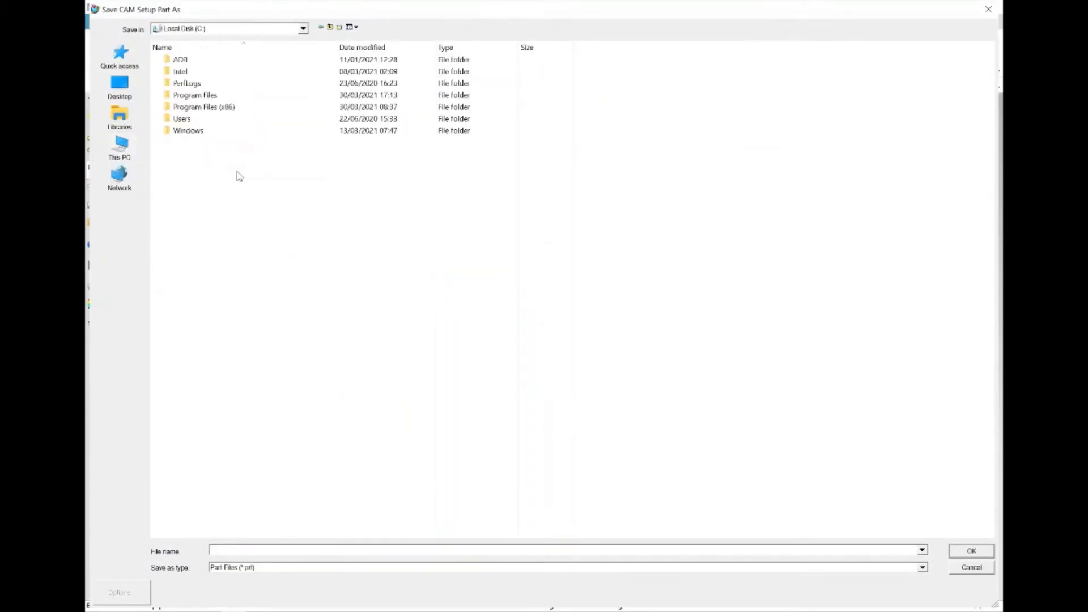
double_click(217, 96)
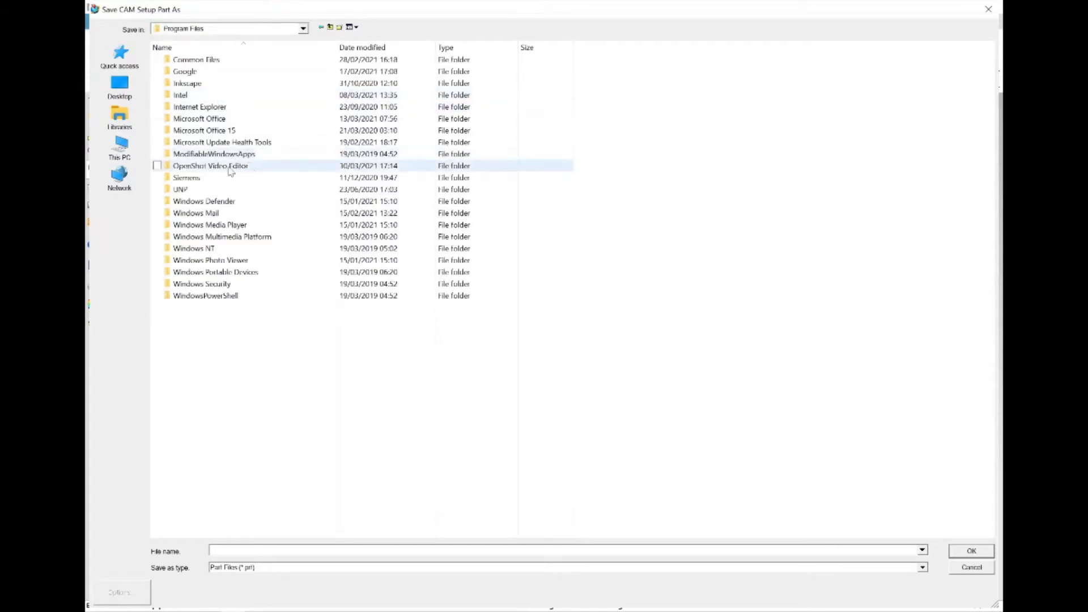
double_click(187, 178)
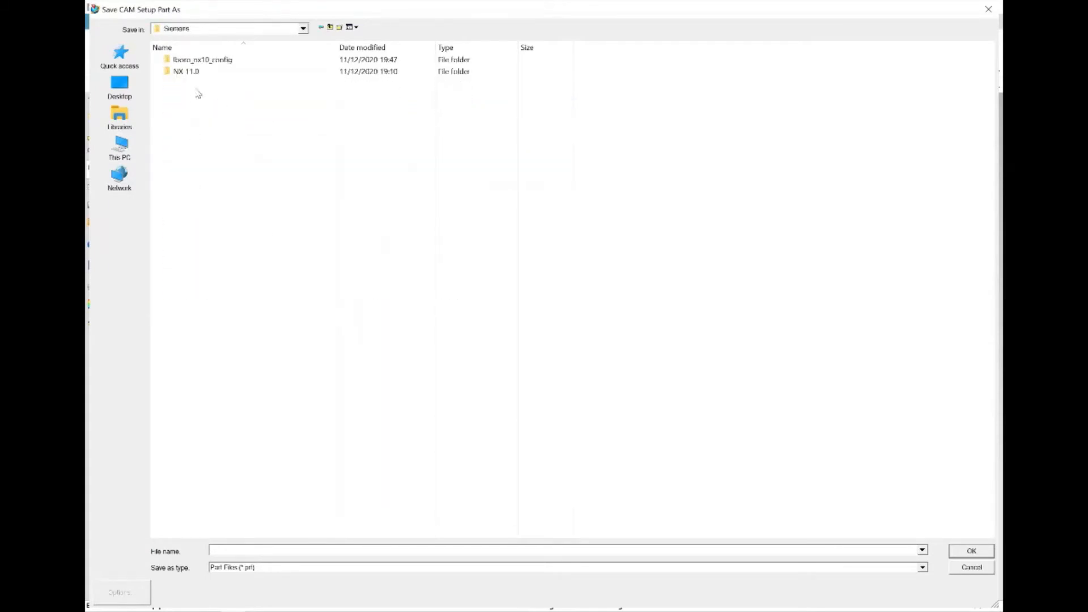
double_click(190, 72)
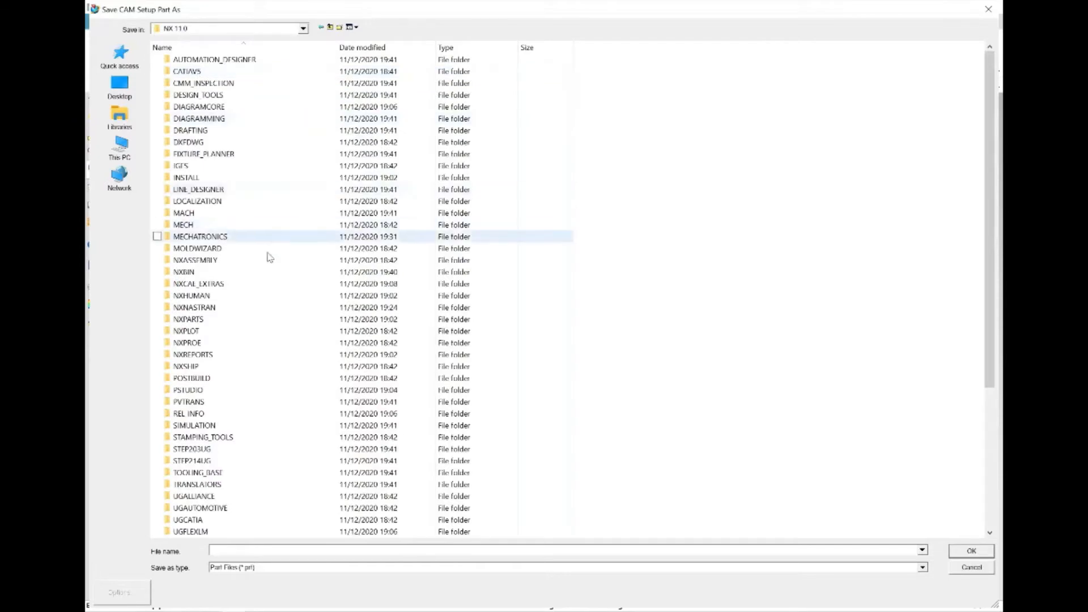
double_click(237, 219)
click(236, 191)
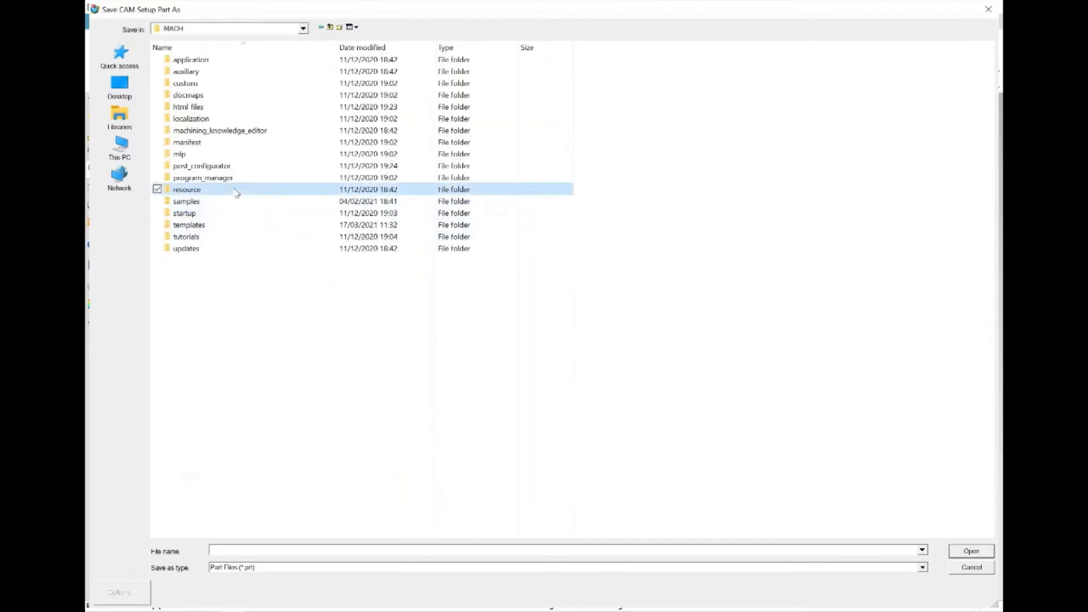
double_click(209, 192)
double_click(195, 201)
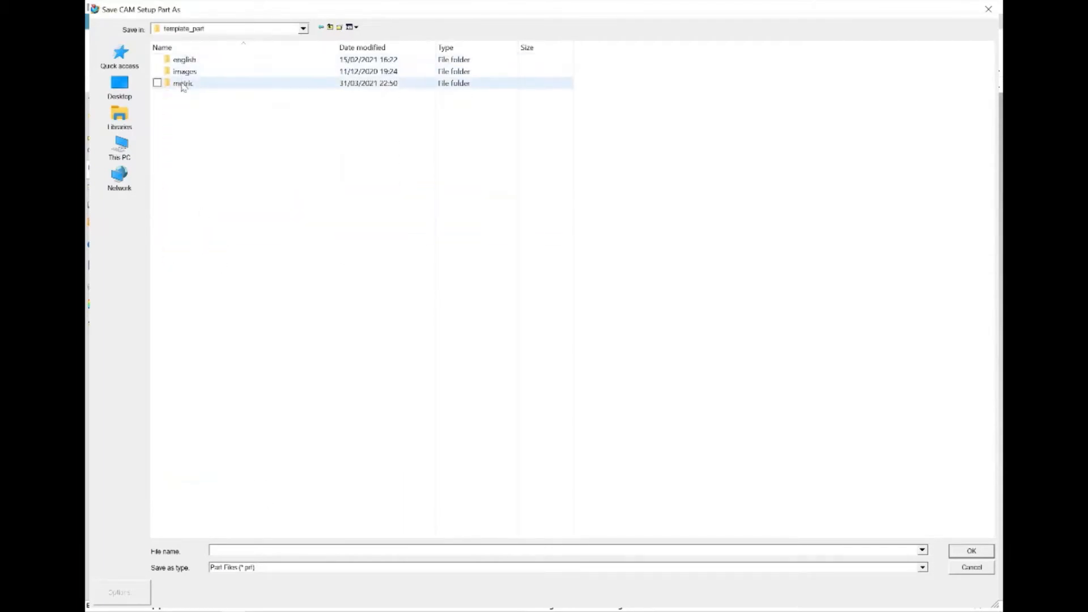
double_click(181, 83)
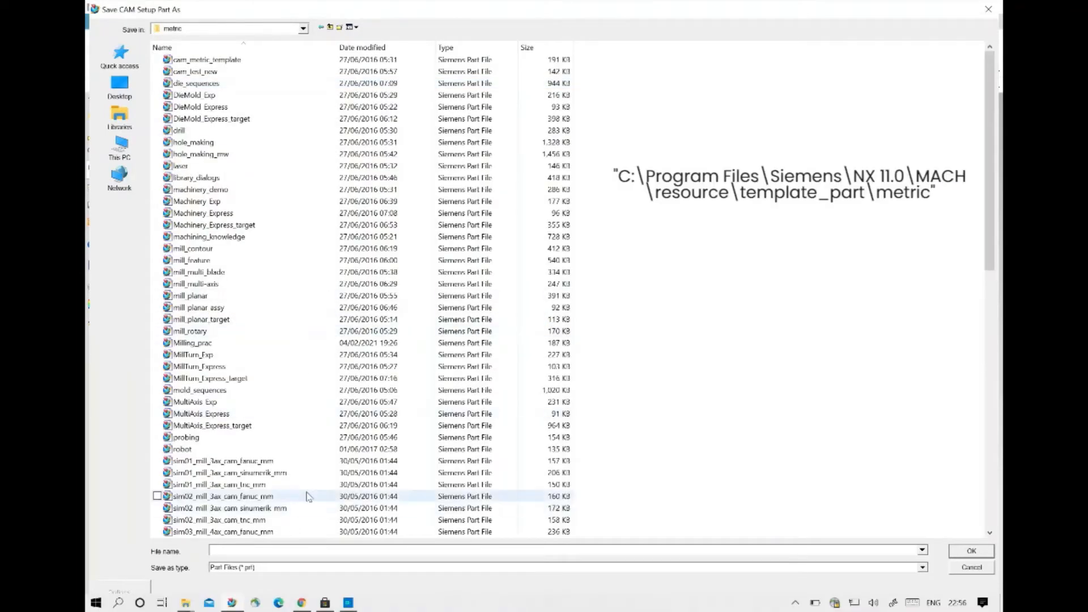
Name the CAM setup part Tapping_101 in the metric template folder and save it
scroll(308, 501, down, 15)
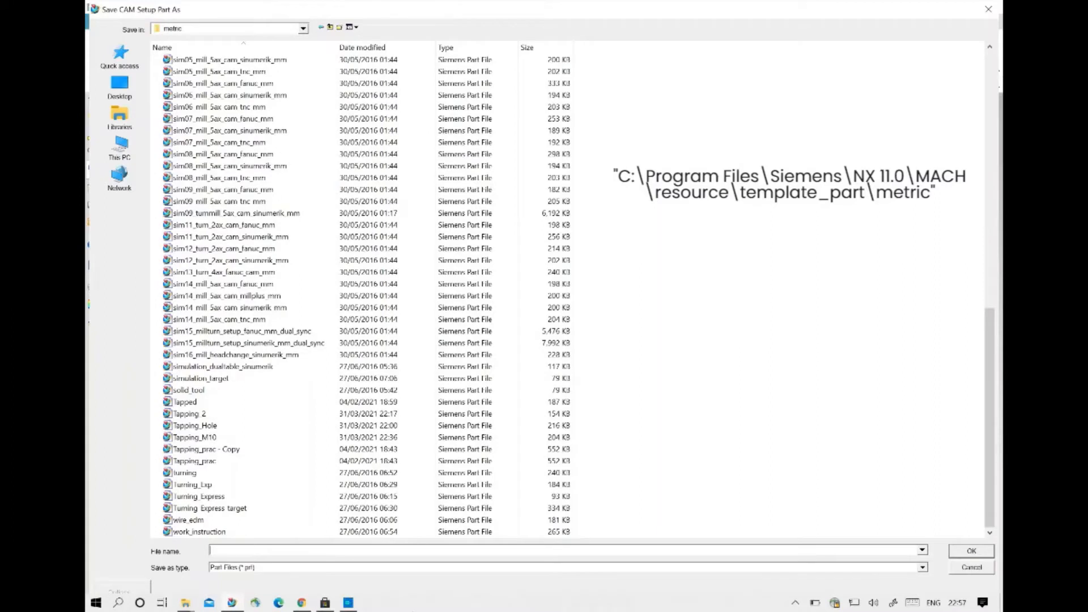
text(T)
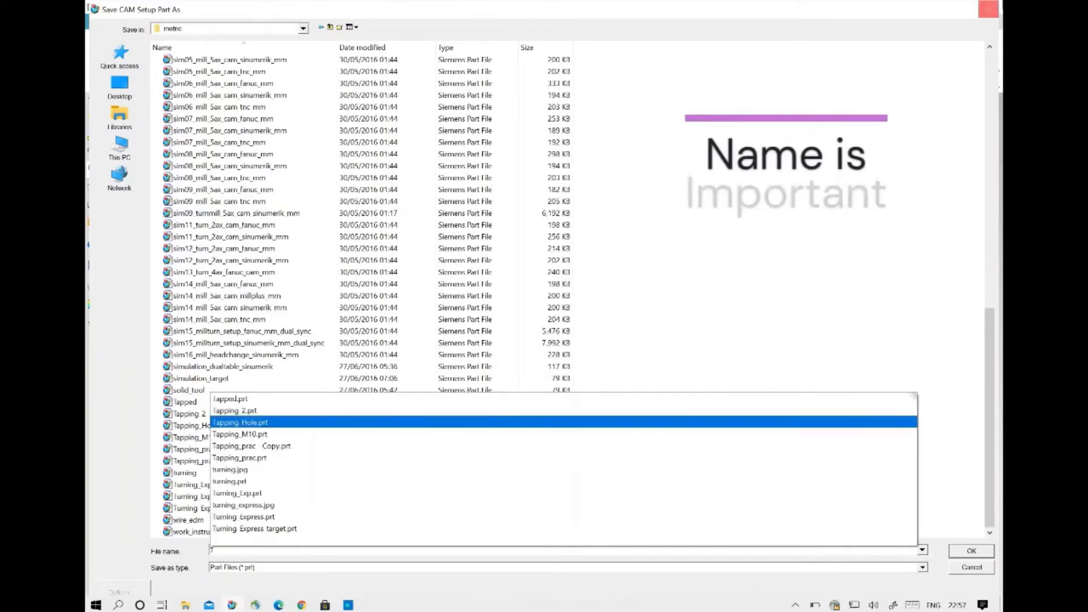
text(apping)
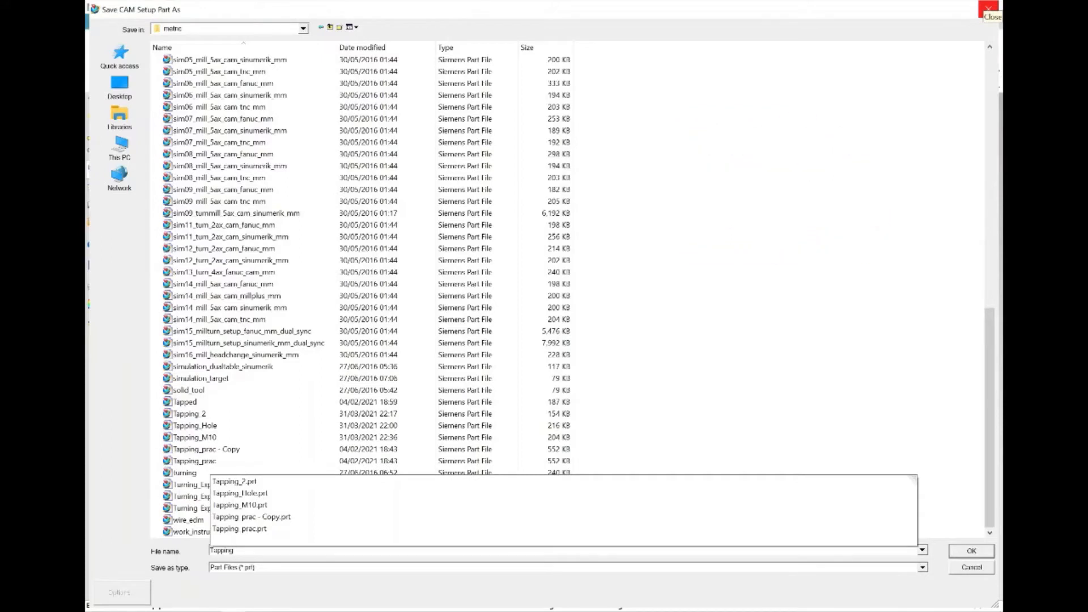
text(_101)
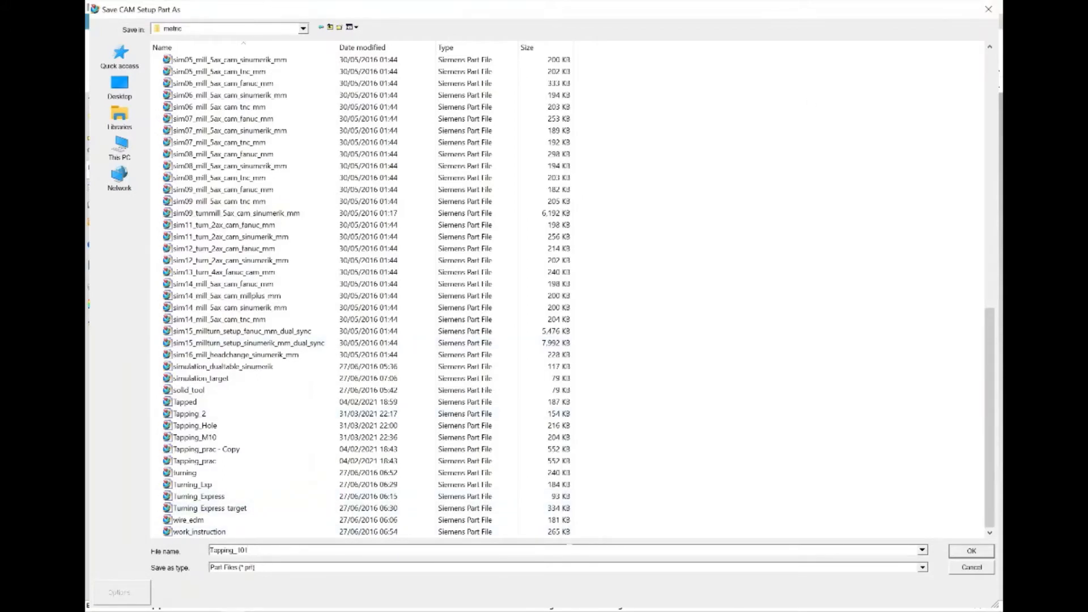
click(972, 552)
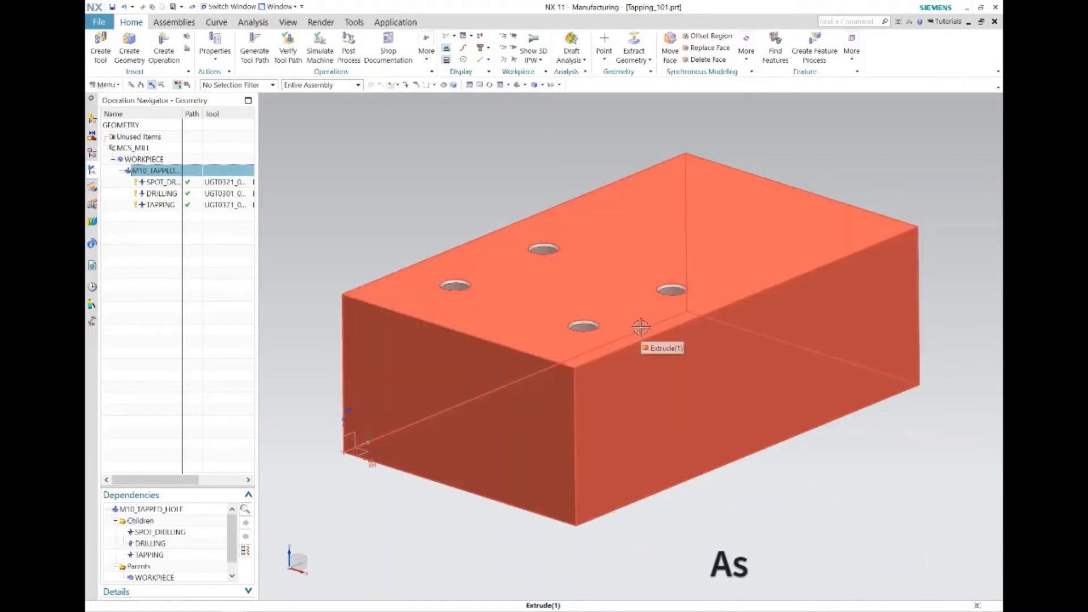
key(ctrl+s)
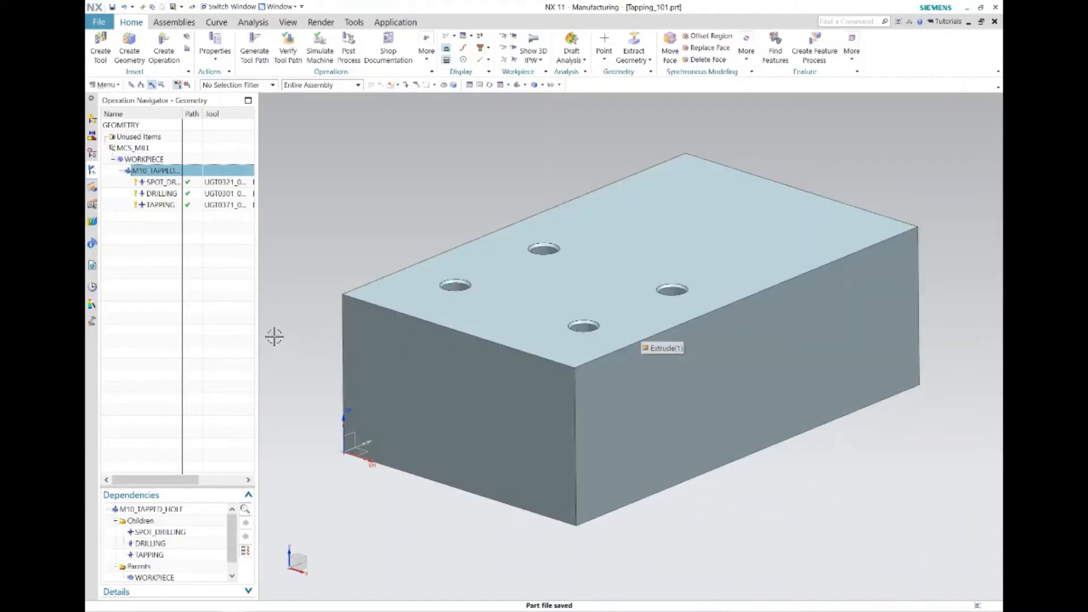
In the template settings of WORKPIECE, enable Create if Parent is created alongside Object can be used as a template
click(152, 161)
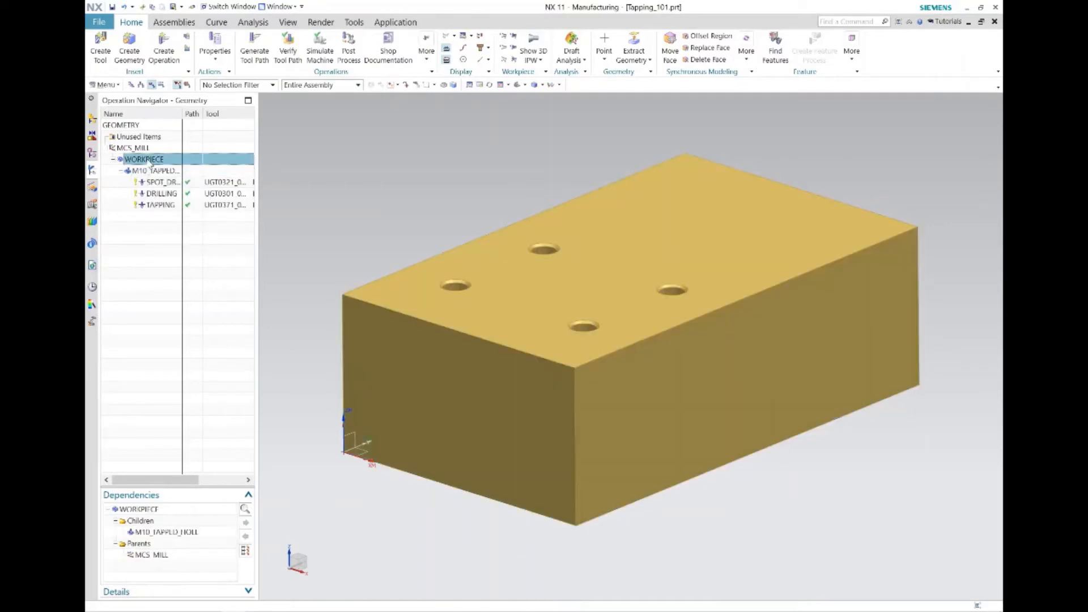
right_click(152, 163)
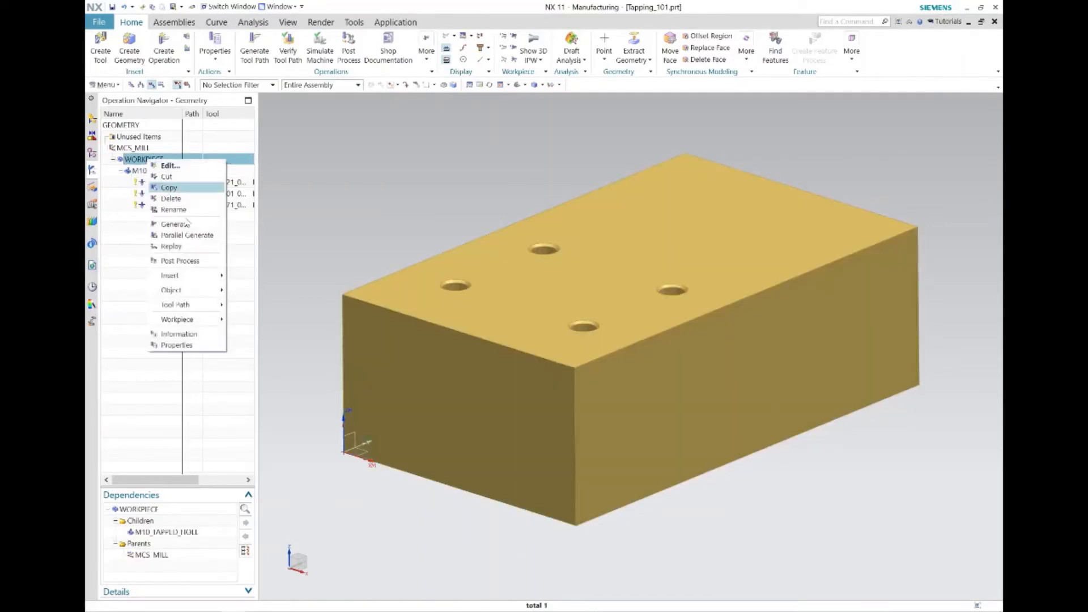
mouse_move(190, 290)
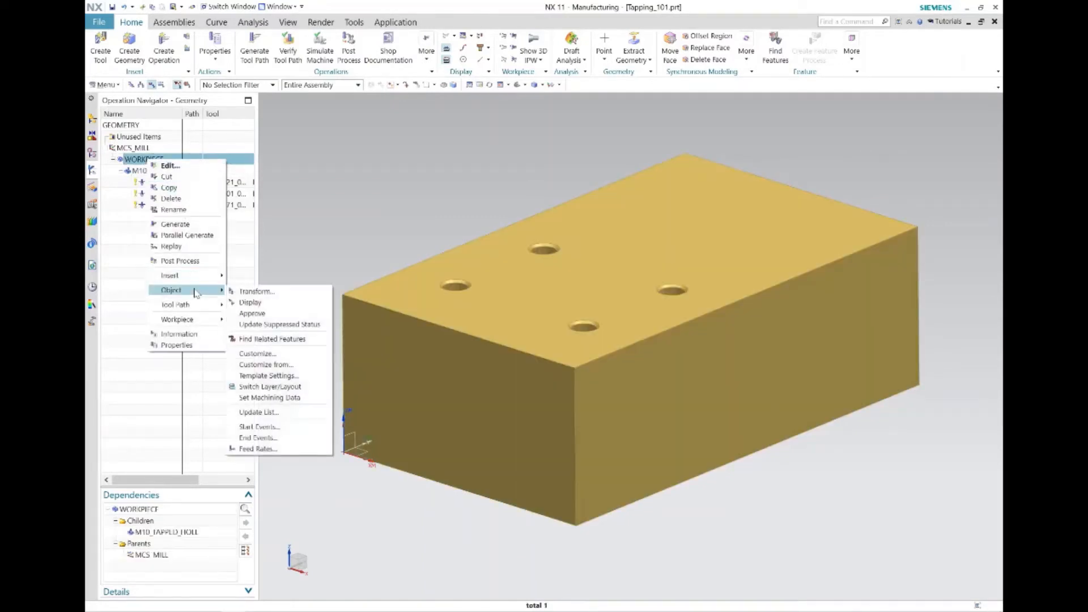
click(286, 376)
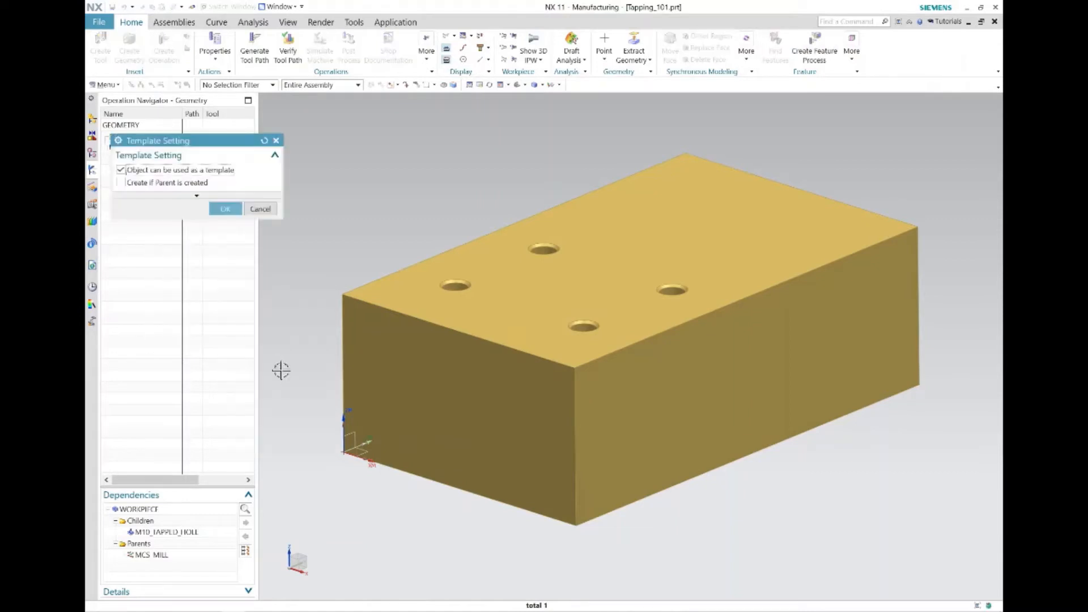
click(154, 184)
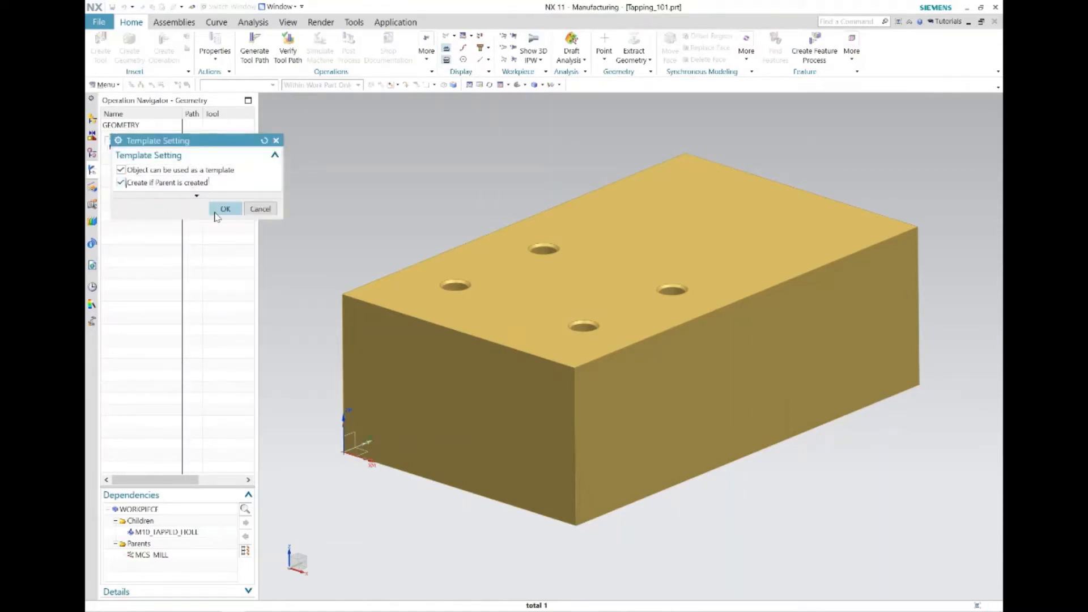
click(221, 210)
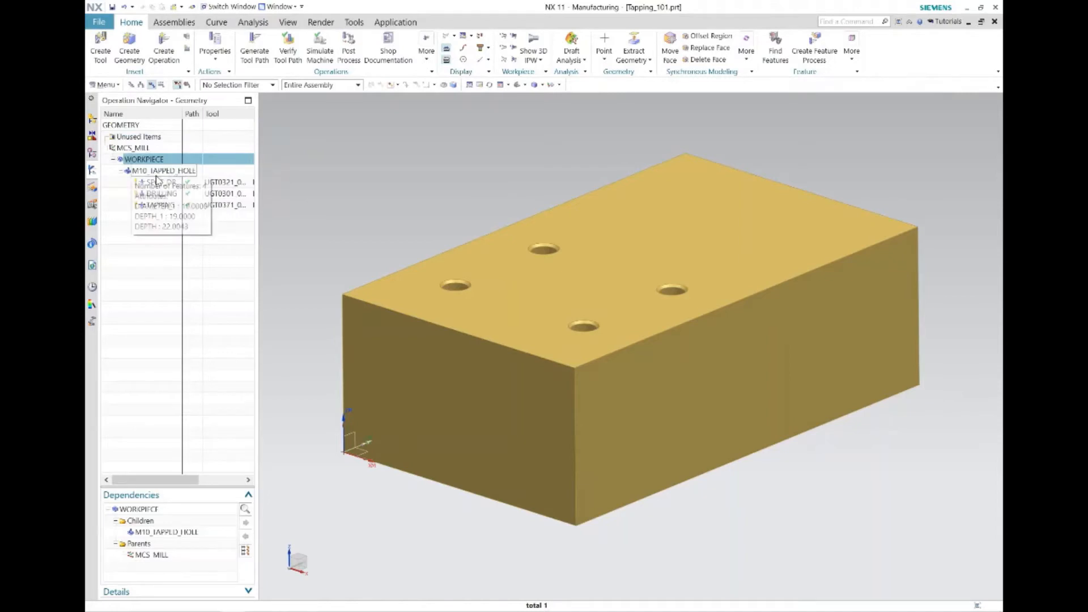
Open the template settings of the M10_TAPPED_HOLE geometry and accept them with Object can be used as a template enabled
right_click(157, 176)
mouse_move(195, 306)
click(300, 393)
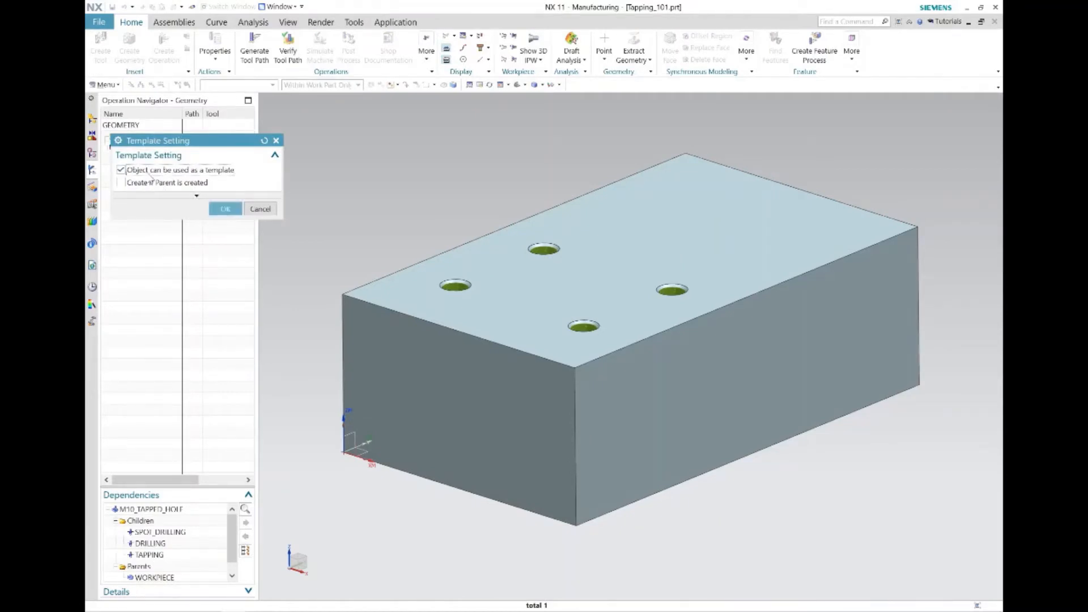
click(222, 210)
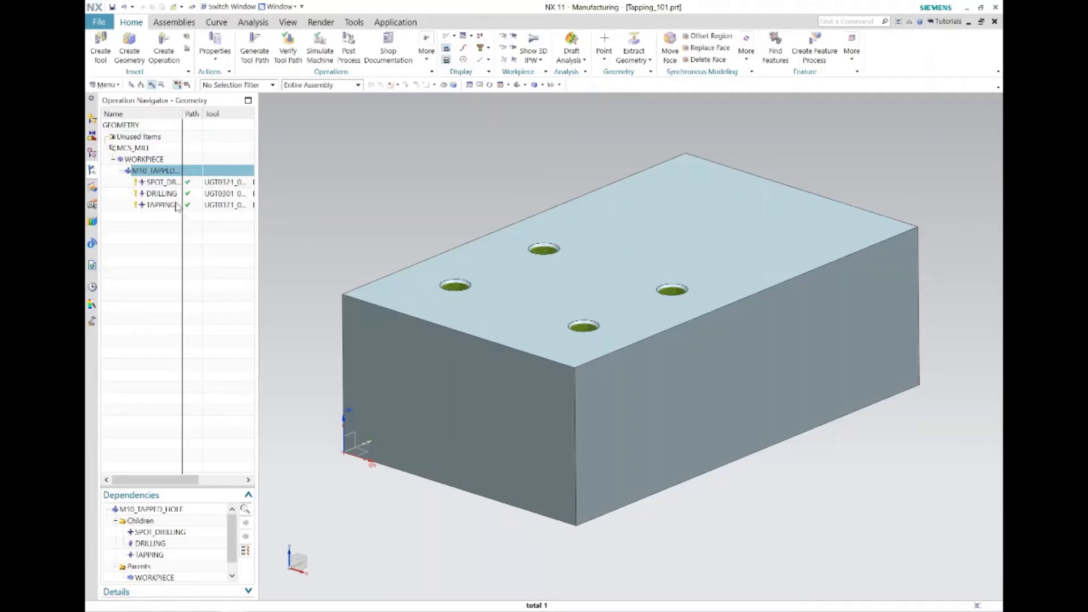
Set the SPOT_DRILLING, DRILLING and TAPPING operations to Create if Parent is created, with Object can be used as a template off, and save the part
click(172, 183)
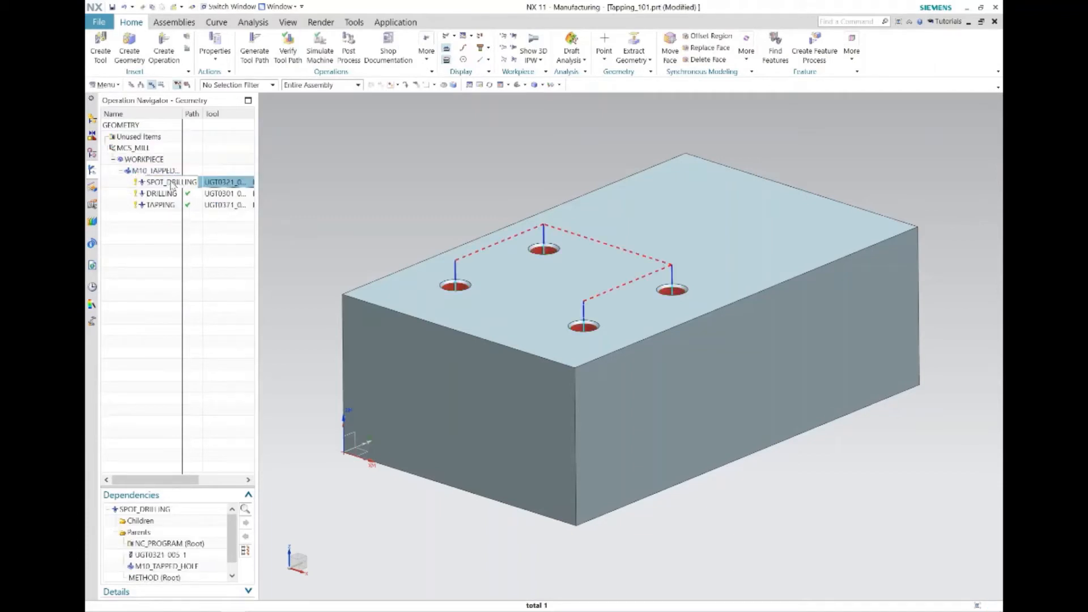
shift+click(173, 205)
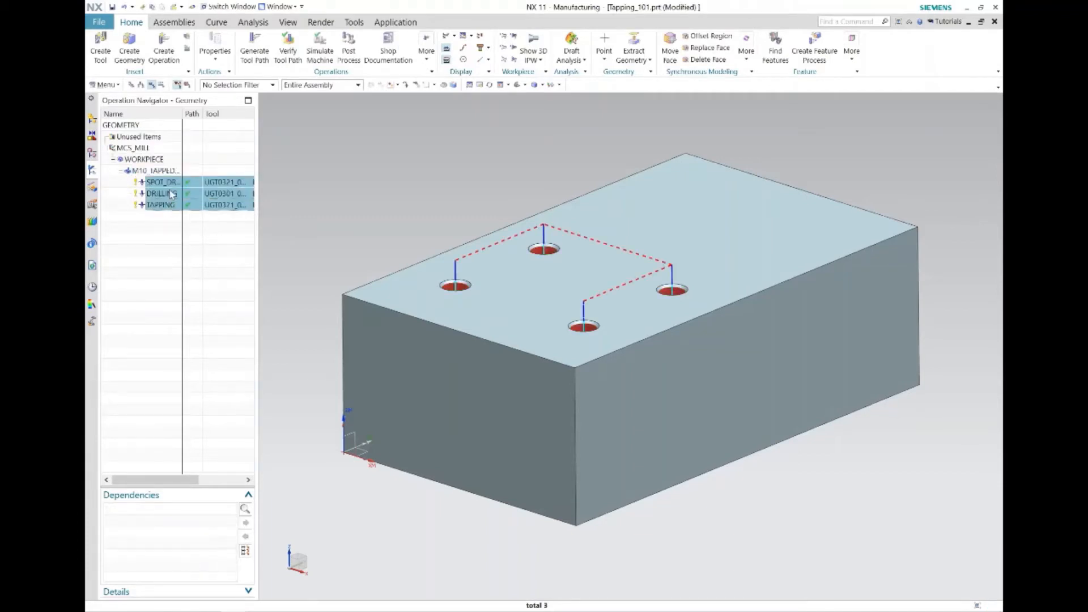
right_click(172, 194)
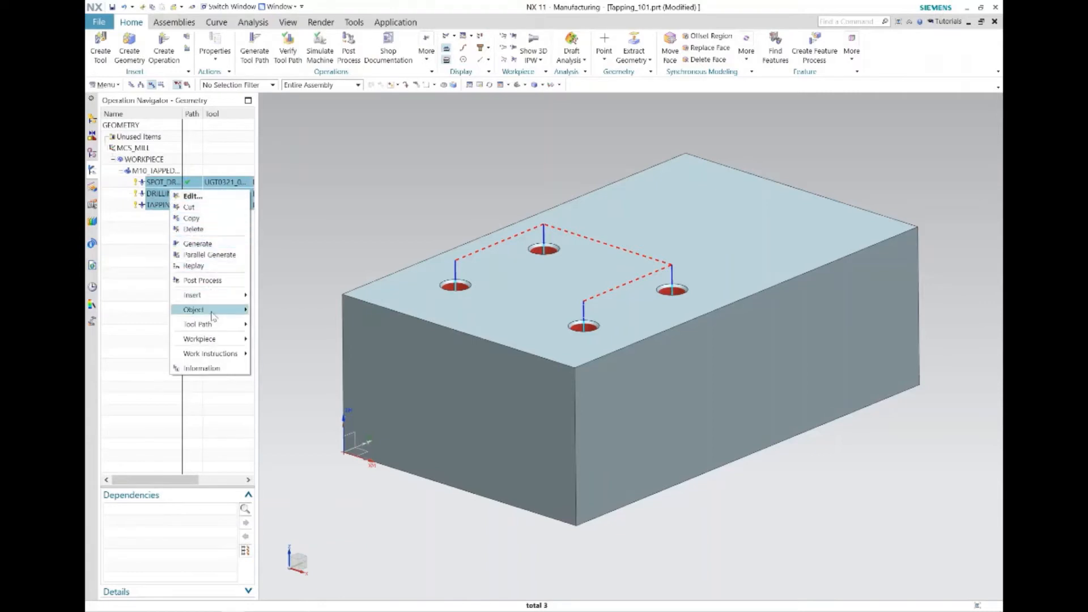
mouse_move(214, 310)
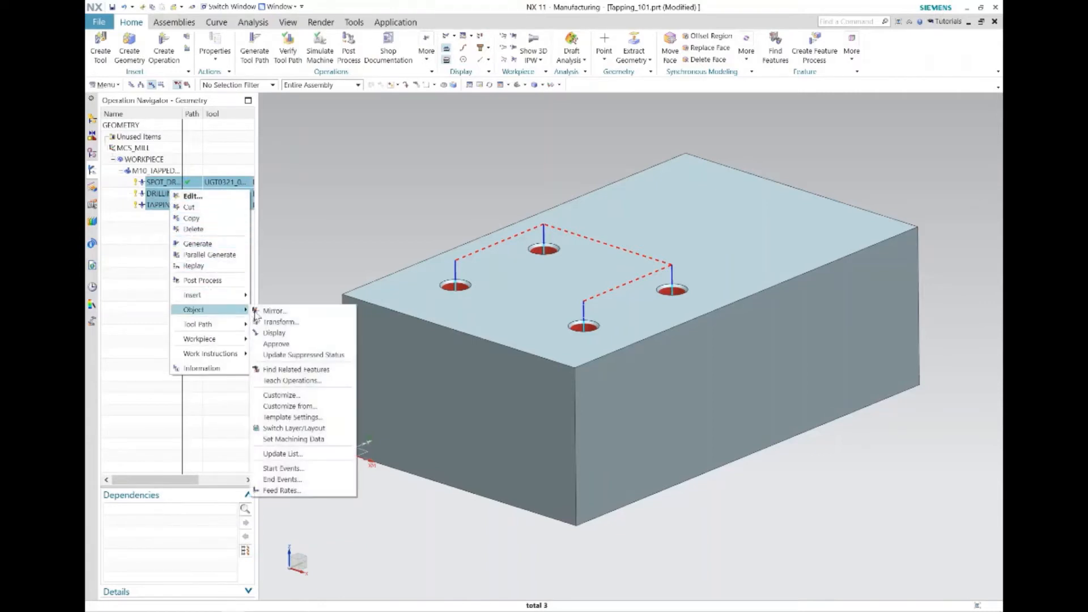
click(296, 417)
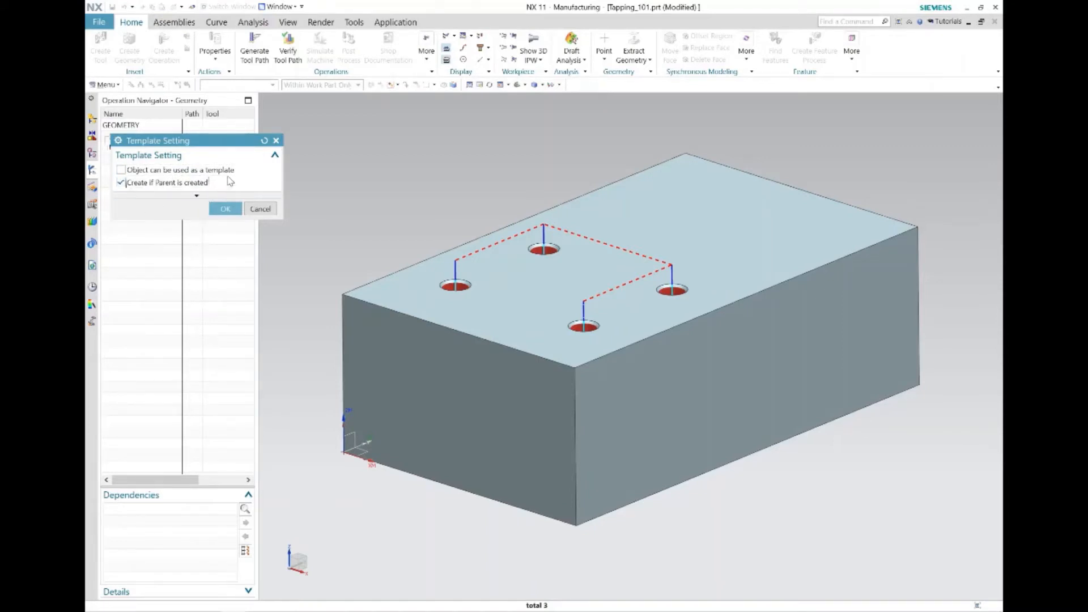
click(225, 209)
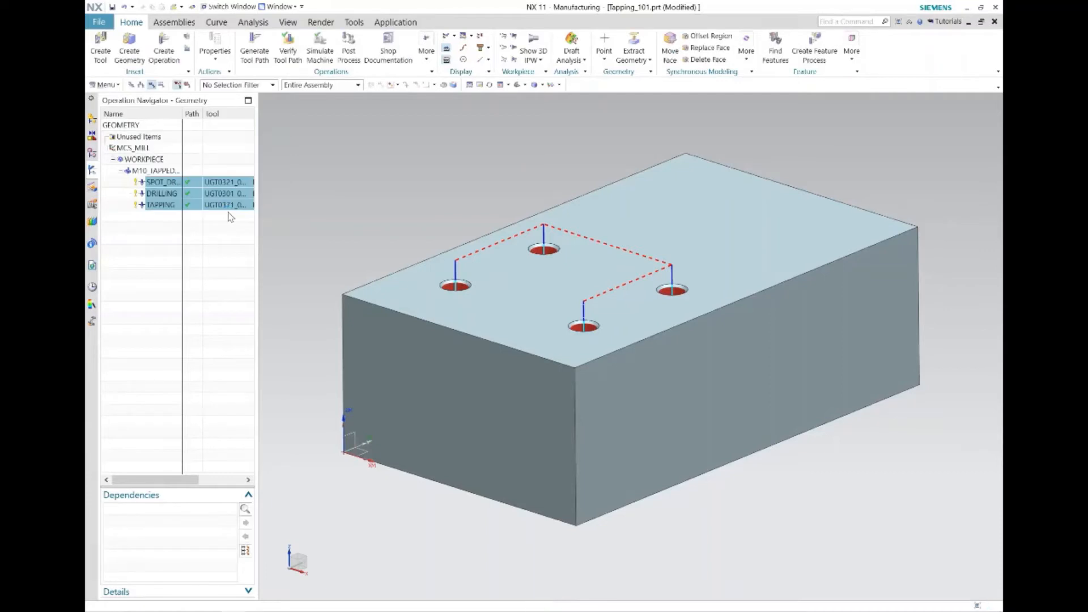
click(183, 219)
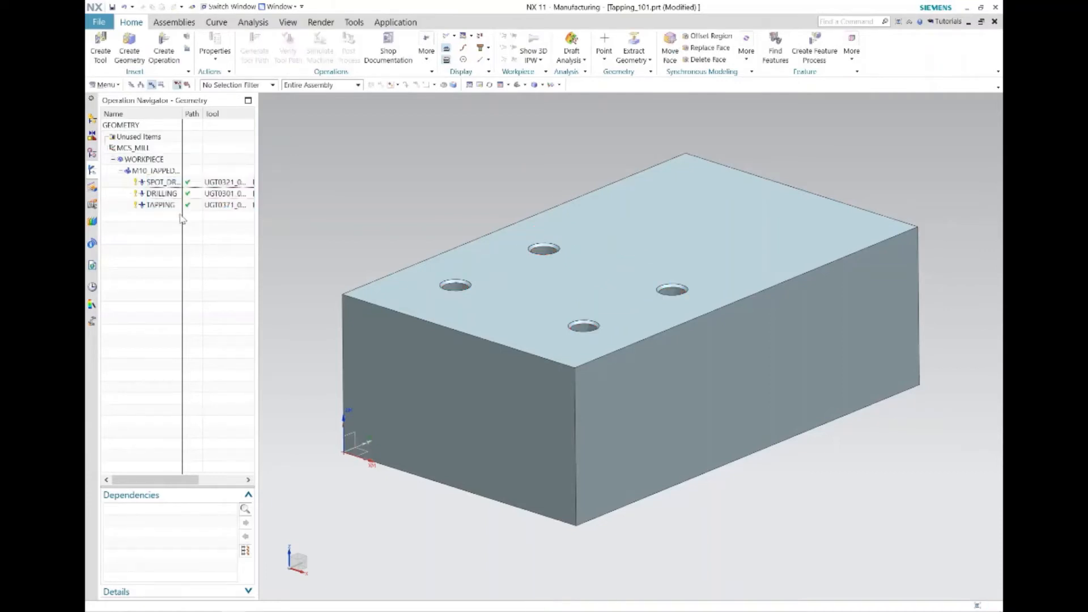
click(112, 7)
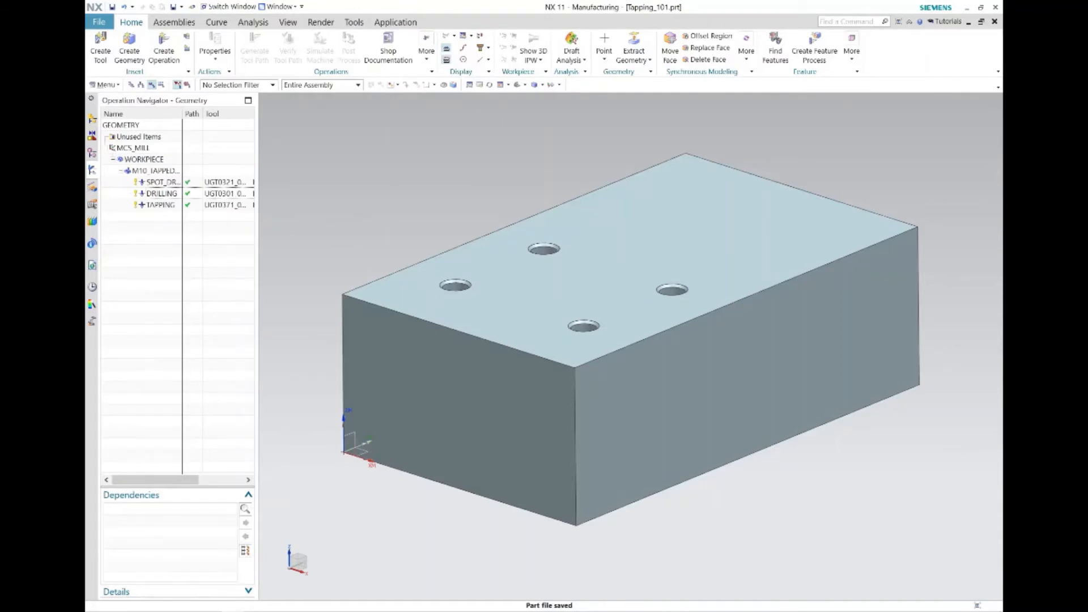
Switch to the File Explorer window showing the template_dir folder and open the template DAT file in Notepad
mouse_move(272, 610)
mouse_move(191, 607)
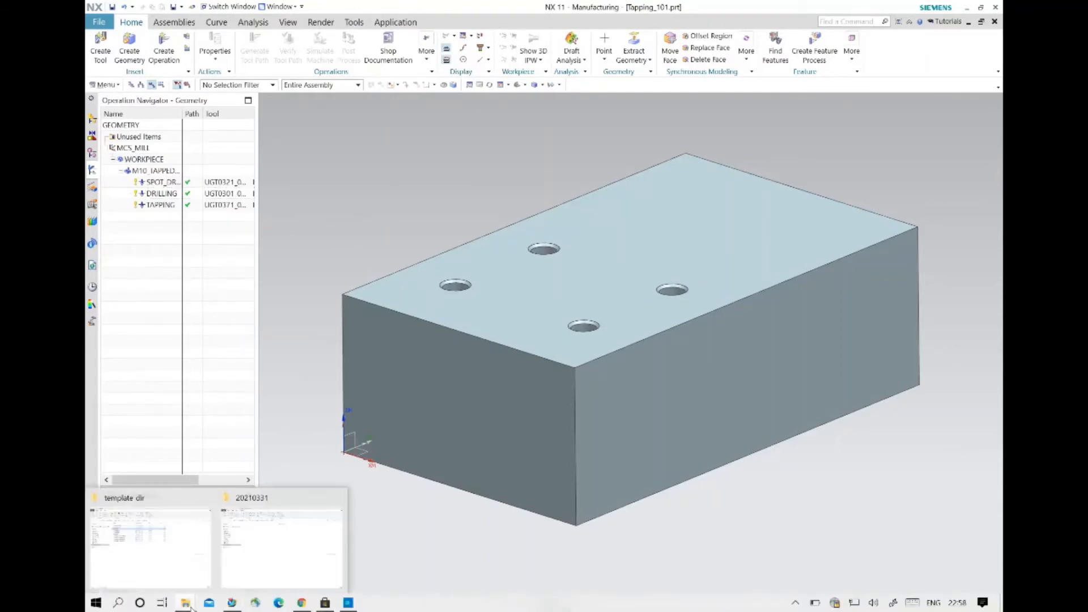
click(163, 554)
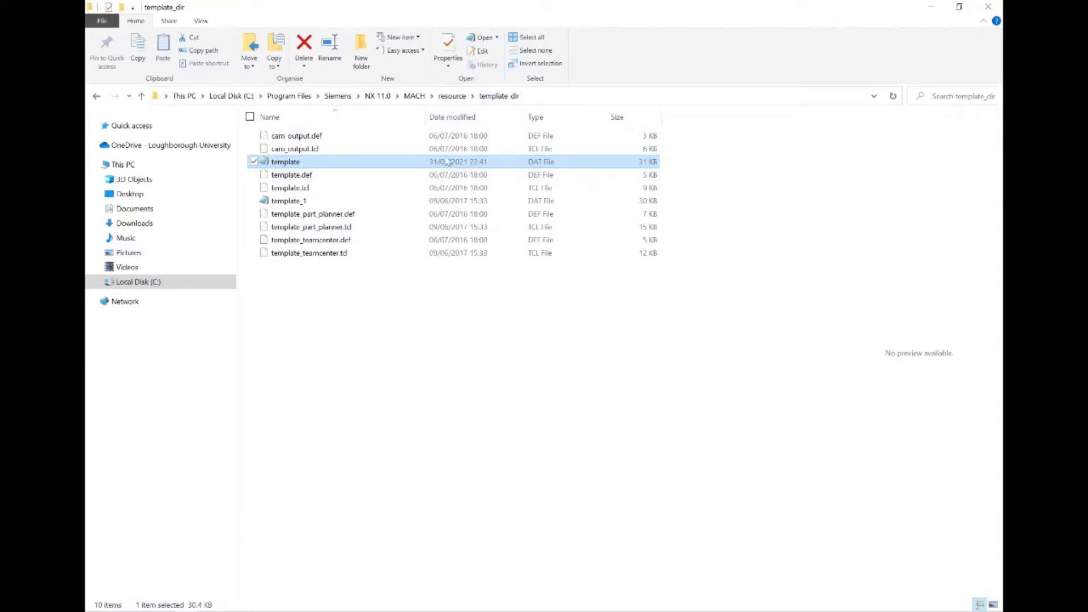
double_click(270, 165)
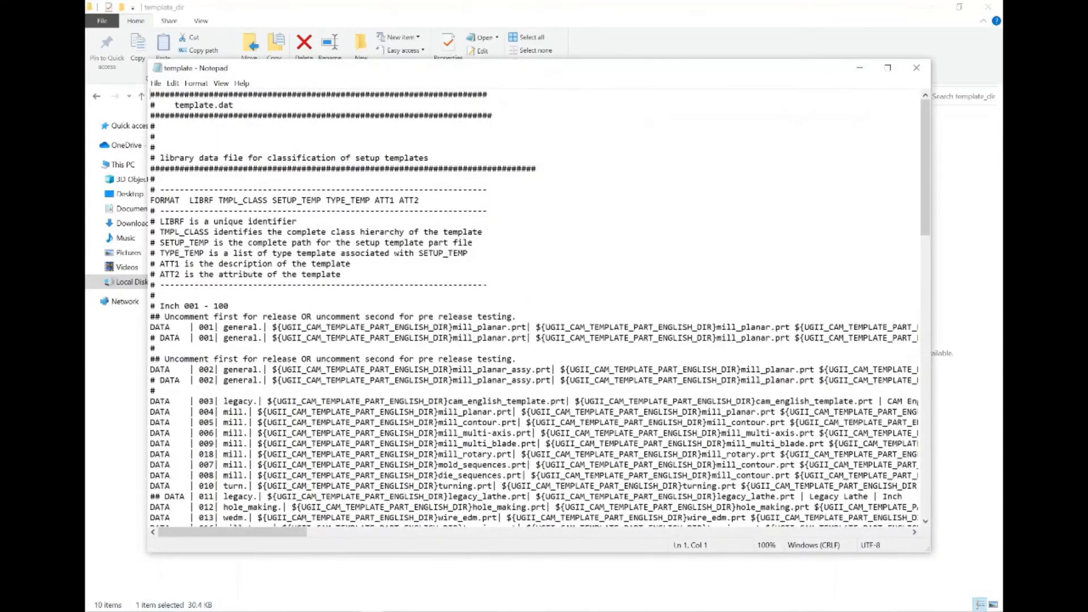
Copy the whole hole_making.prt line with number 112 from the Metric palette section of the template file
scroll(538, 309, down, 20)
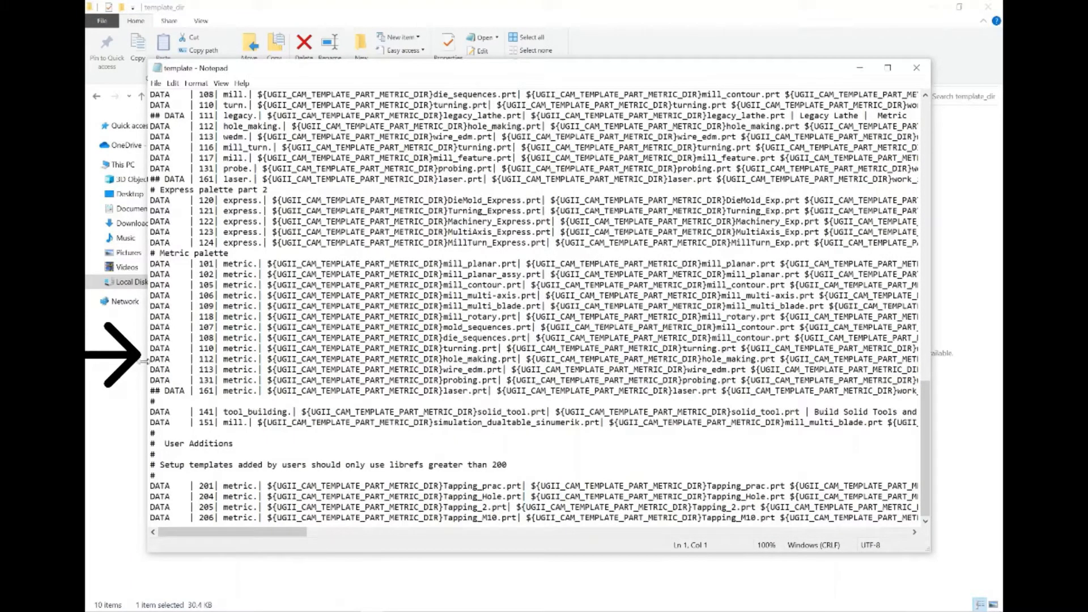
drag(151, 359, 922, 360)
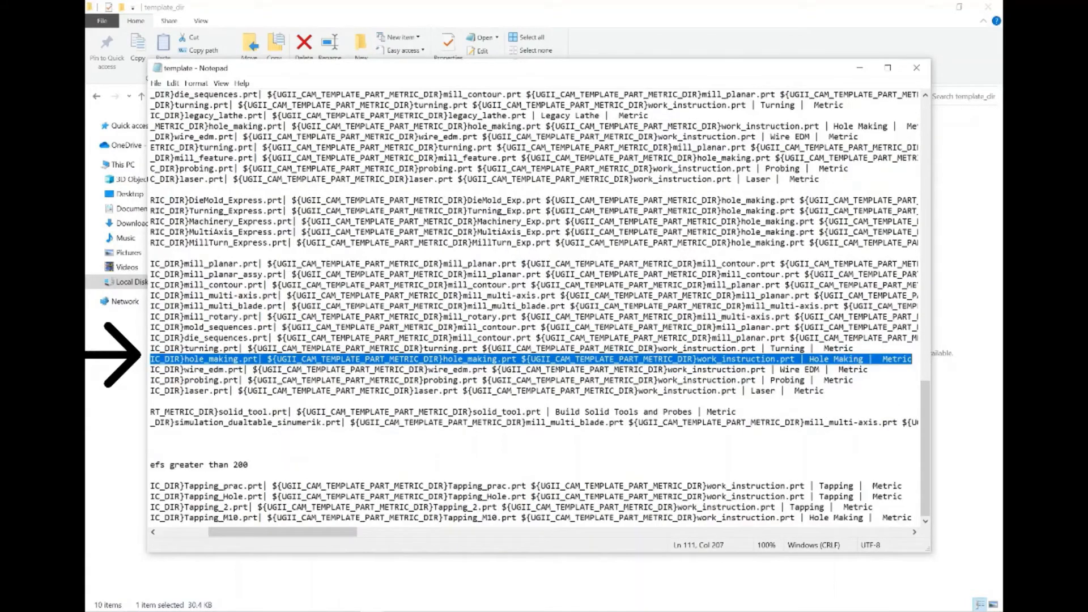
right_click(893, 363)
click(760, 393)
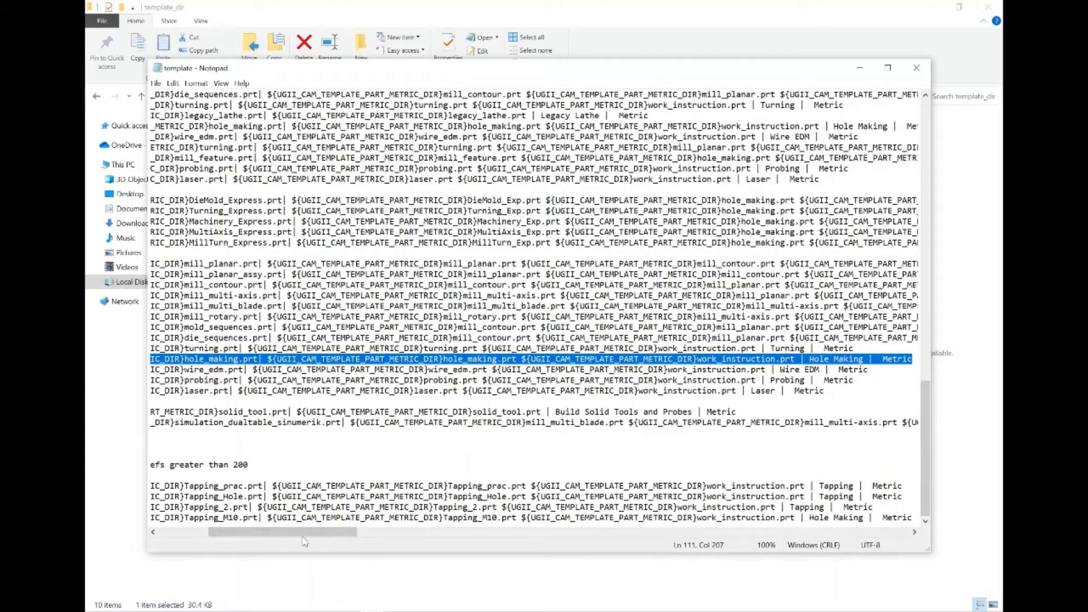
Paste the copied hole_making line as a new line below the Tapping_M10.prt entry at the end of User Additions
drag(284, 532, 233, 532)
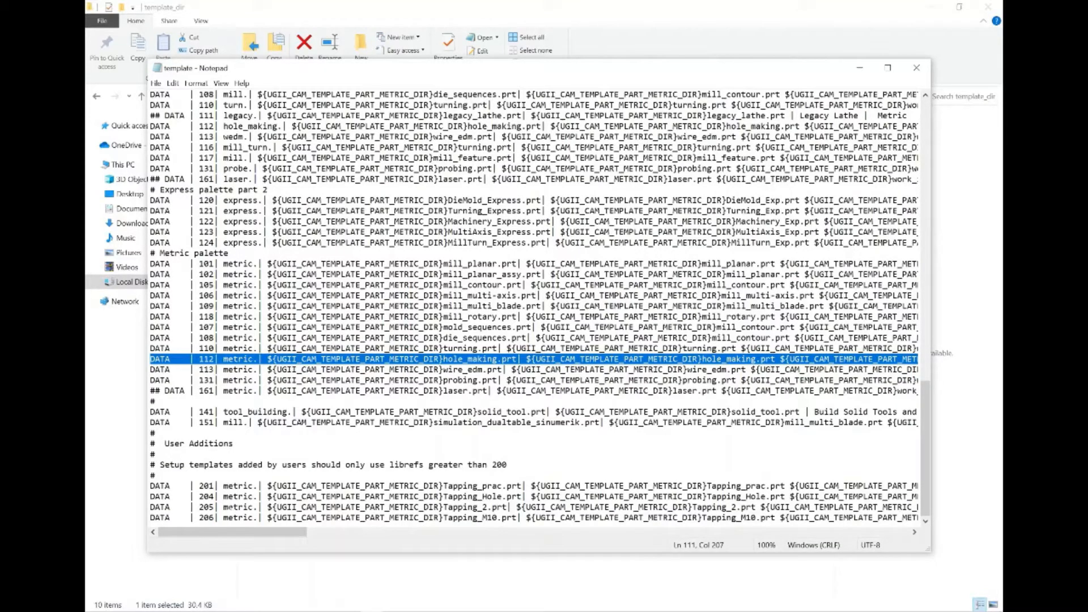
drag(496, 518, 933, 513)
click(915, 517)
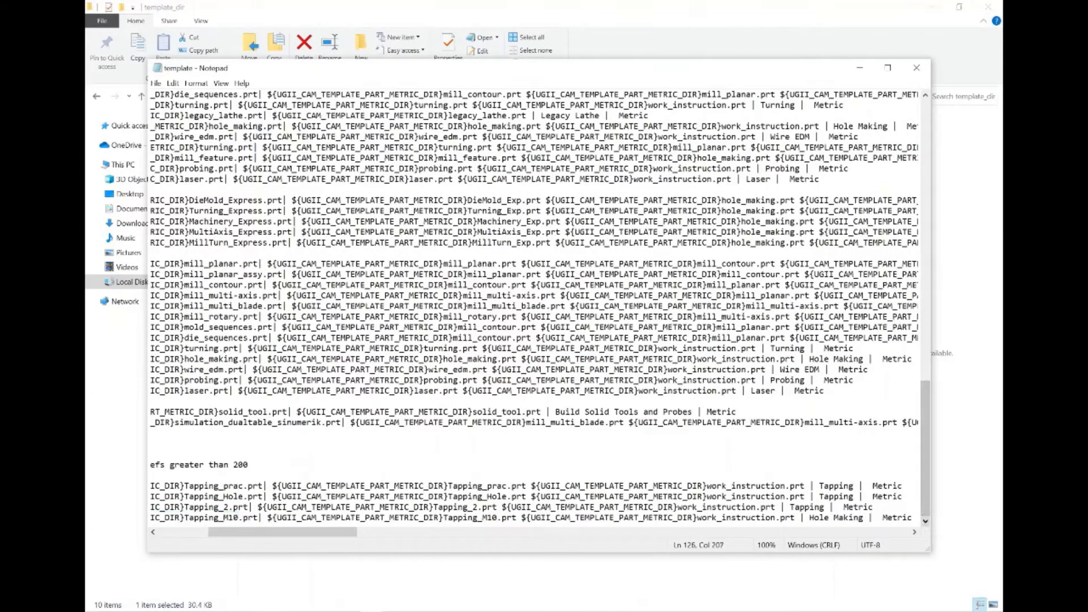
mouse_move(942, 610)
key(Return)
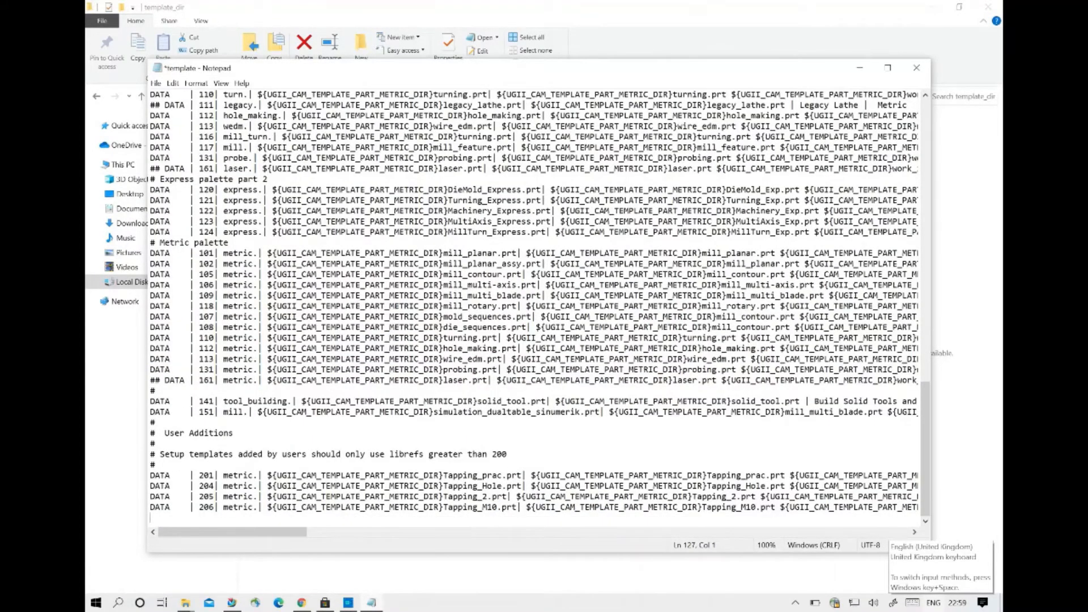
key(ctrl+v)
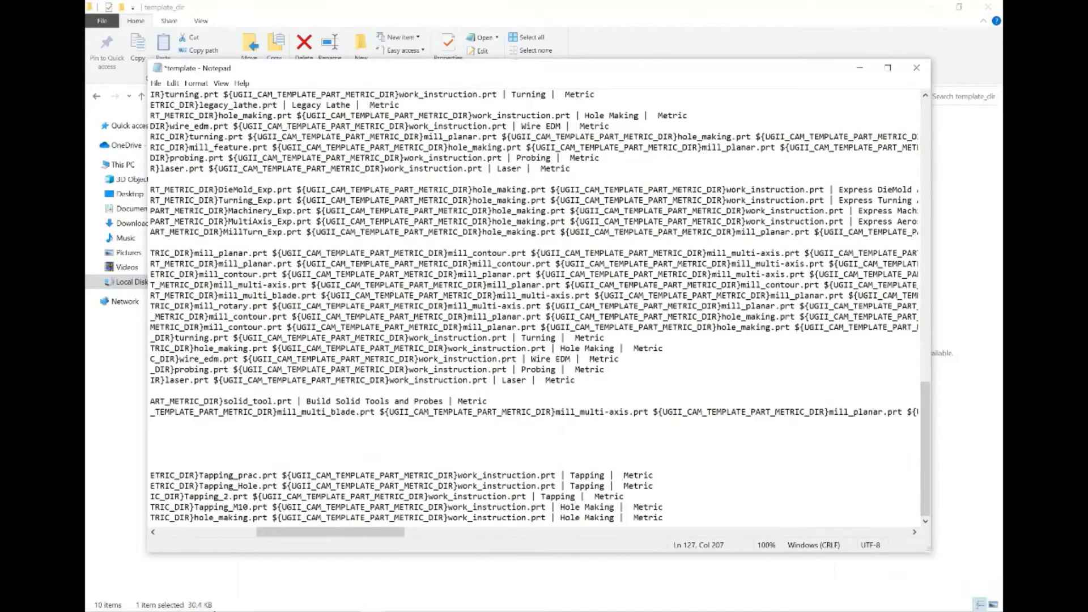
Change the number of the pasted hole_making line at the end of User Additions to 207
drag(306, 532, 153, 535)
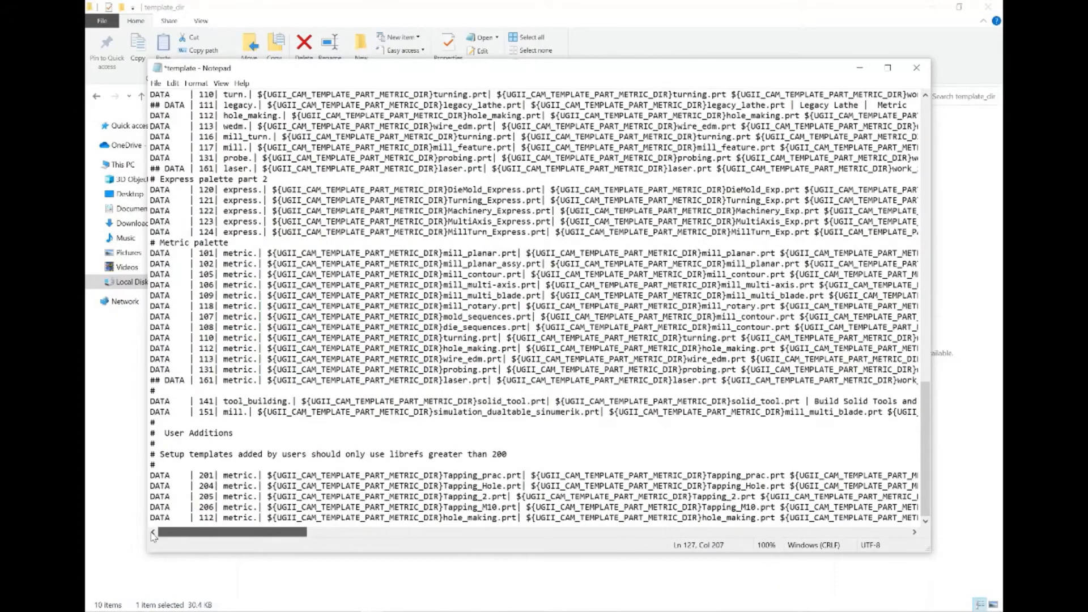
click(215, 518)
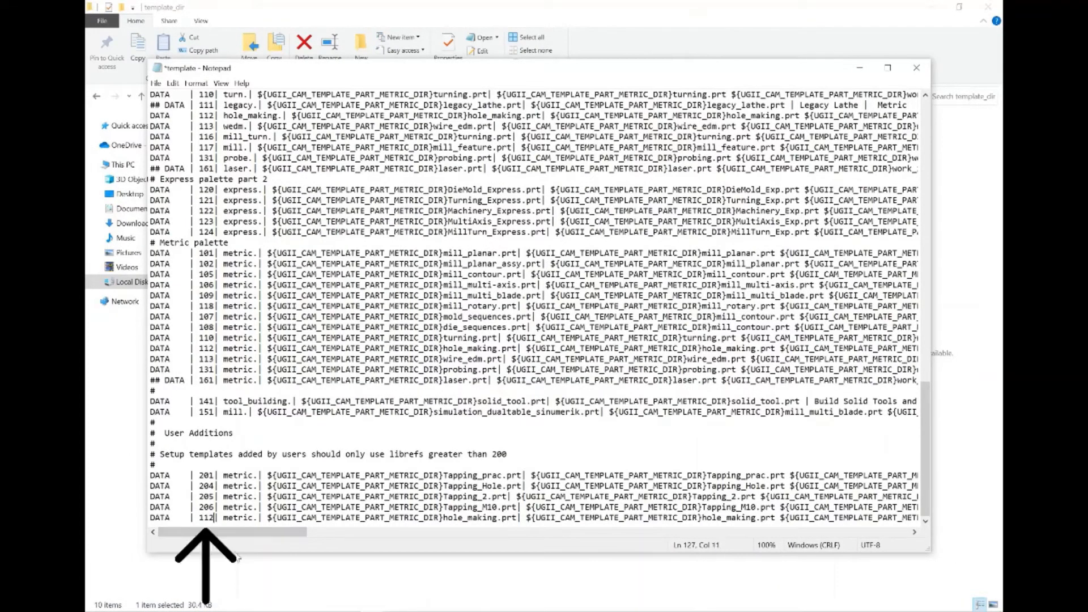
key(BackSpace)
key(BackSpace)
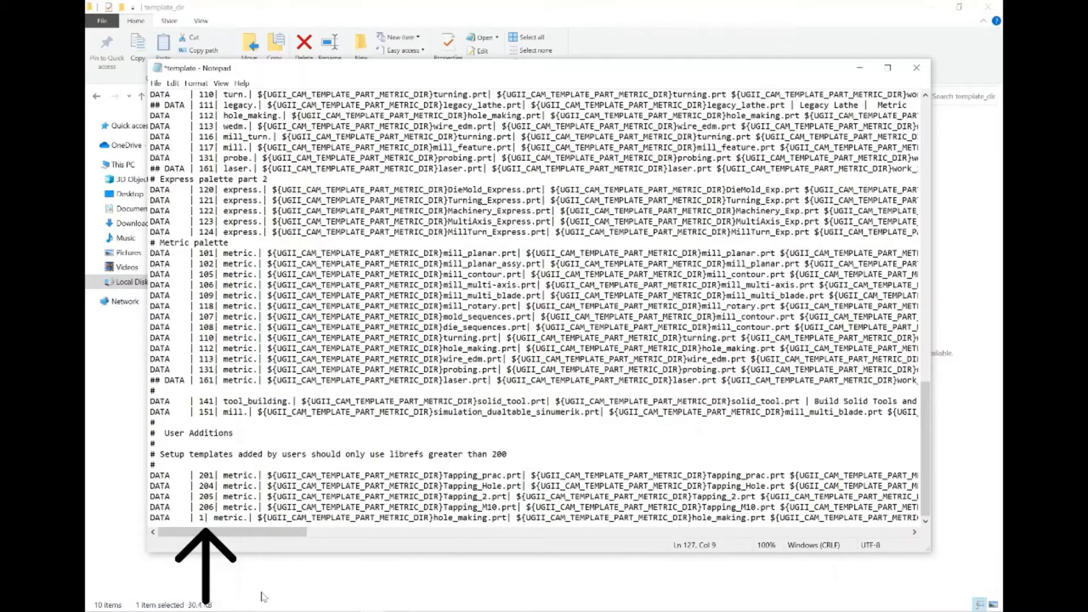
key(BackSpace)
text(207)
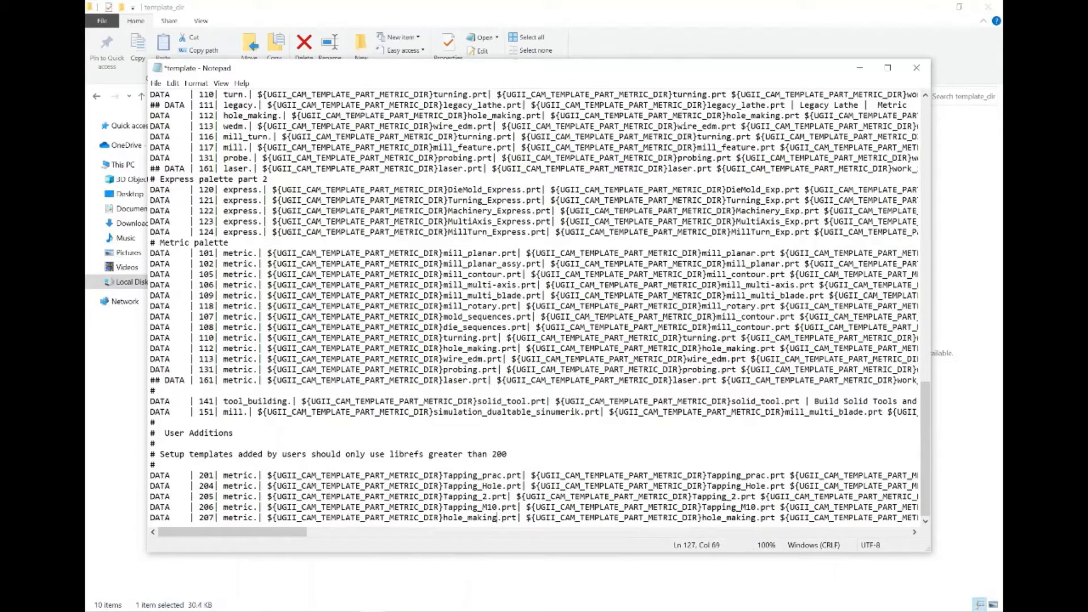
Replace the first hole_making name in line 207 with Tapping_101, keeping the .prt extension
key(BackSpace)
key(BackSpace)
key(BackSpace)
key(BackSpace)
key(BackSpace)
key(BackSpace)
key(BackSpace)
key(BackSpace)
key(BackSpace)
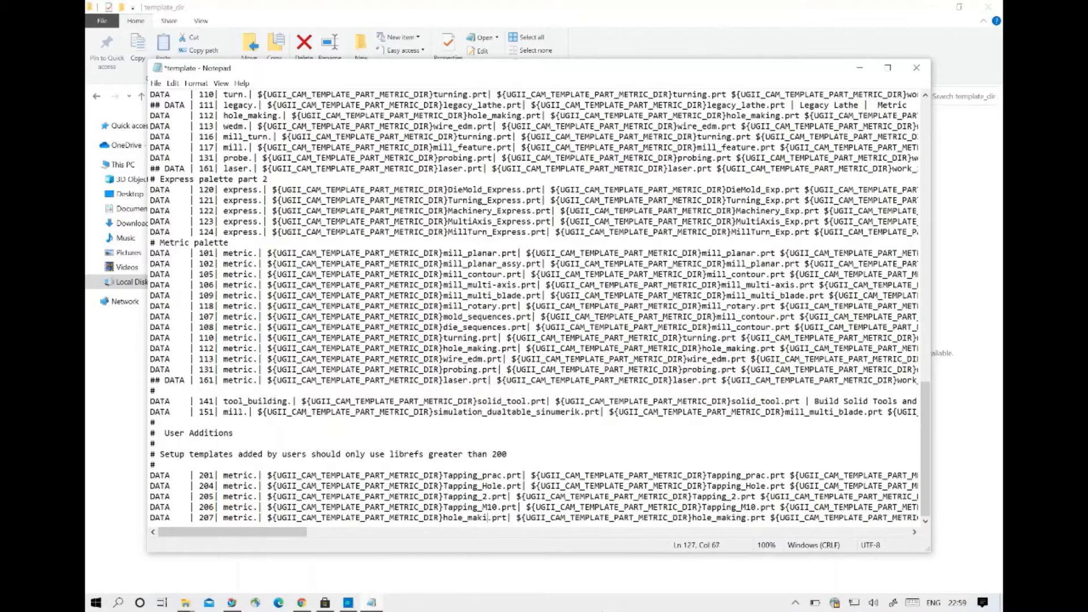
key(BackSpace)
key(BackSpace)
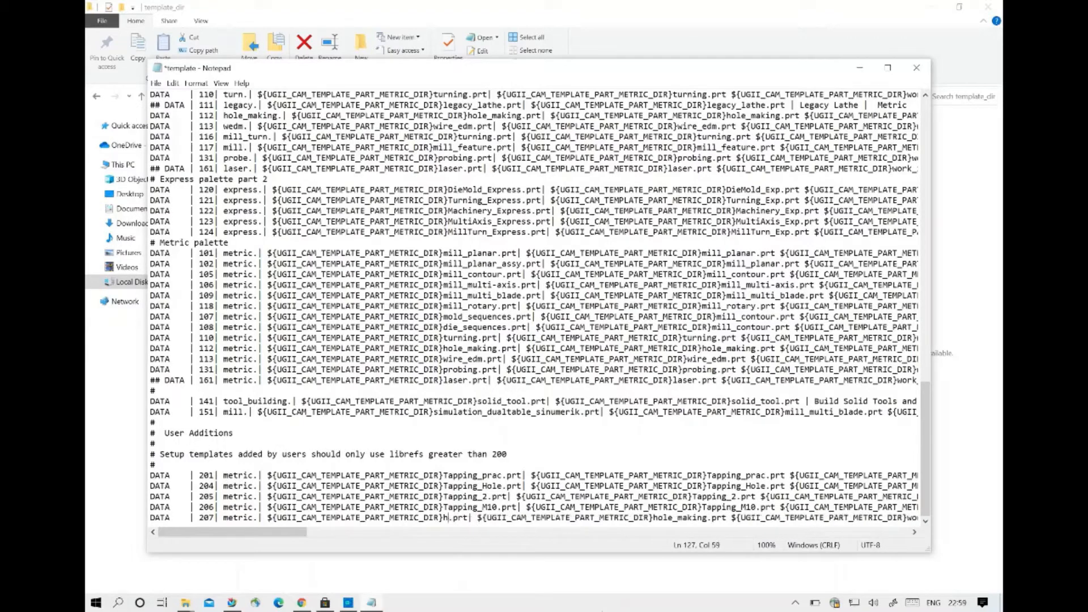
text(Tapping)
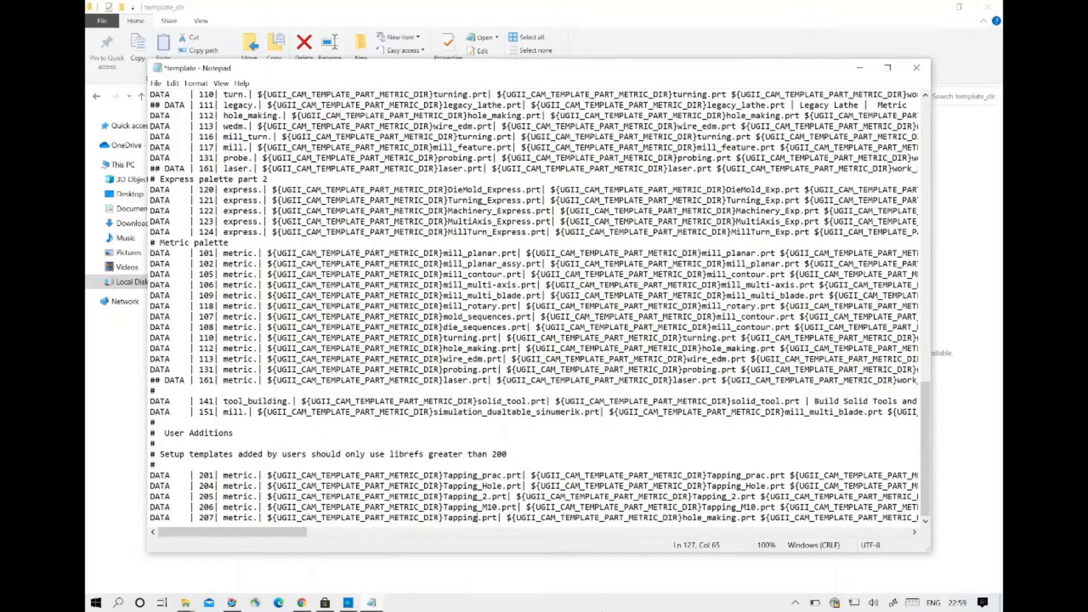
text(_101)
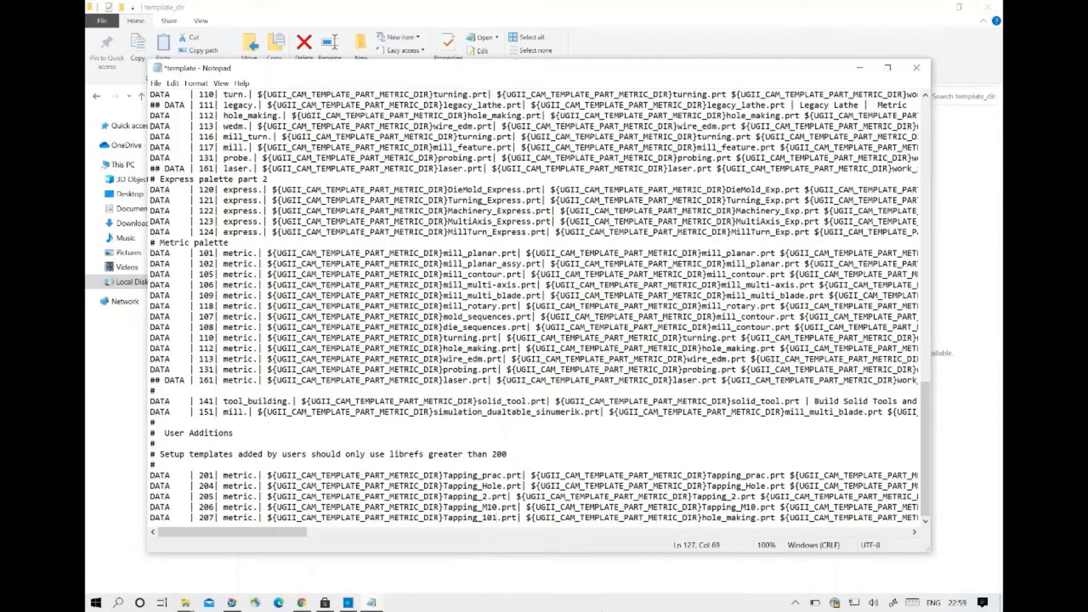
Replace the second hole_making name in line 207, just before the work_instruction.prt entry, with Tapping_101
drag(295, 532, 392, 545)
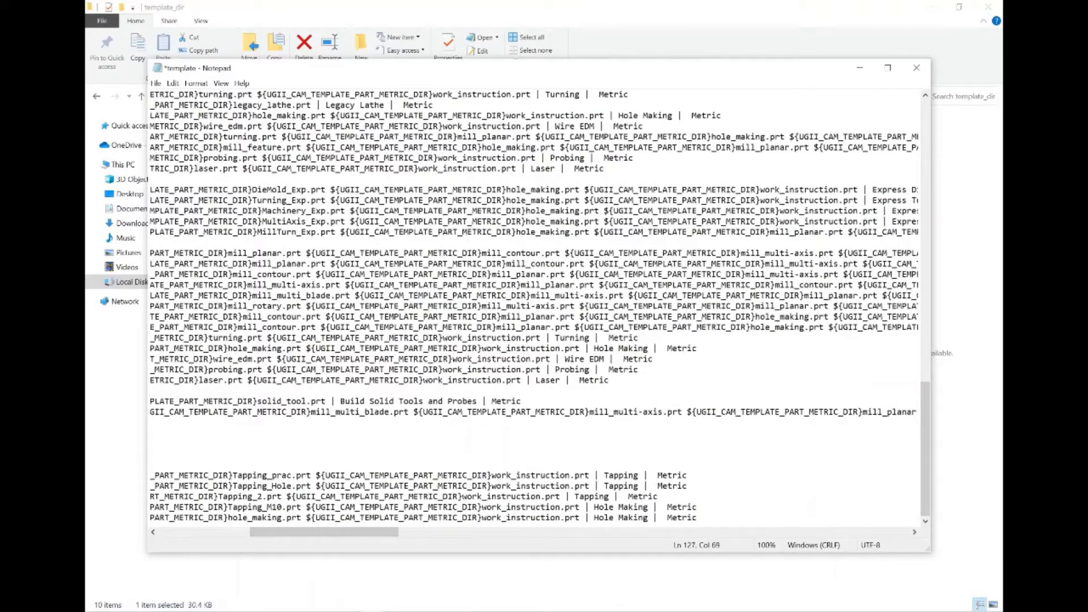
key(BackSpace)
key(BackSpace)
key(BackSpace)
key(BackSpace)
key(BackSpace)
key(BackSpace)
key(BackSpace)
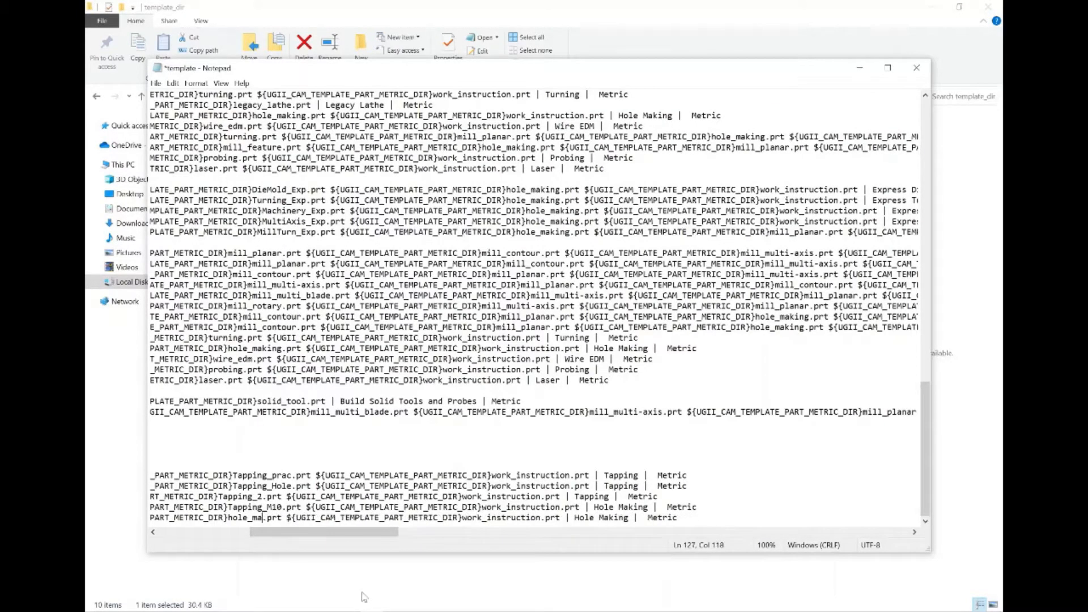
key(BackSpace)
key(BackSpace)
key(BackSpace)
key(BackSpace)
text(Tapping_101)
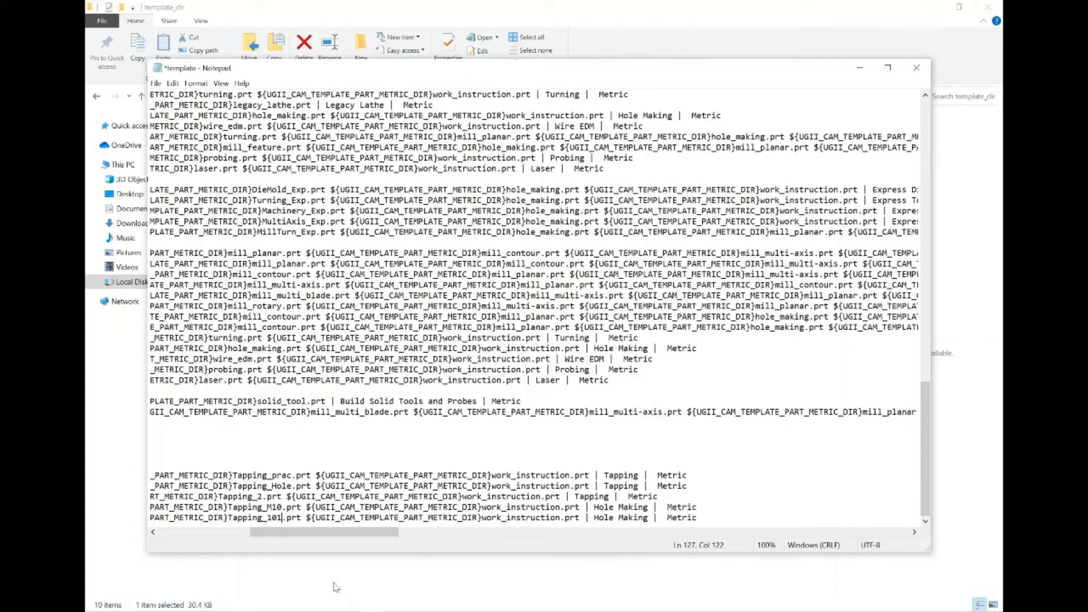
Save the edited template DAT file under its existing name and close it
click(155, 83)
click(174, 137)
drag(315, 531, 222, 536)
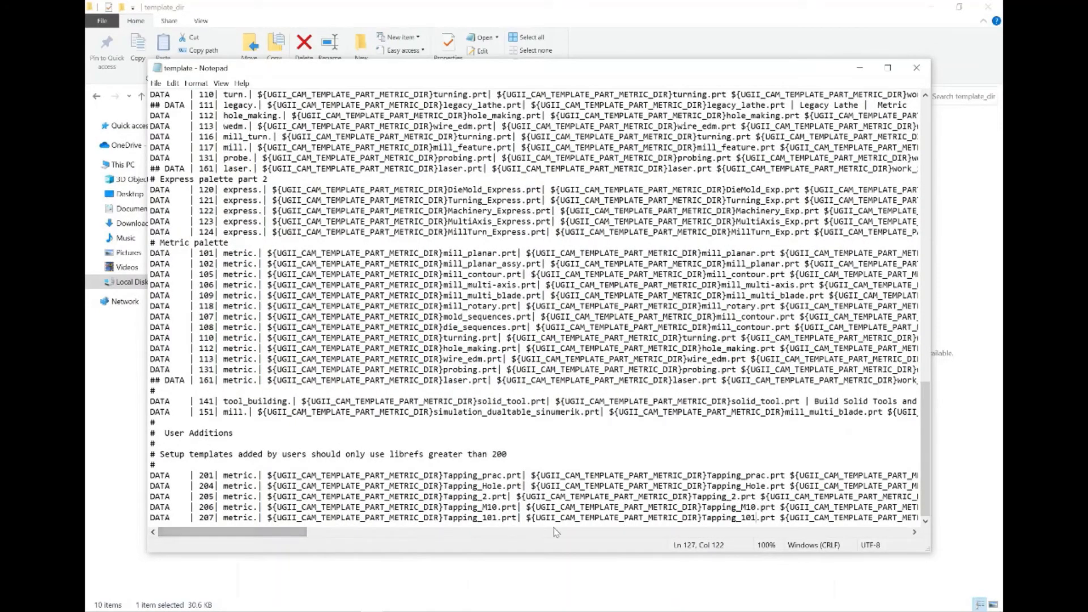
click(916, 68)
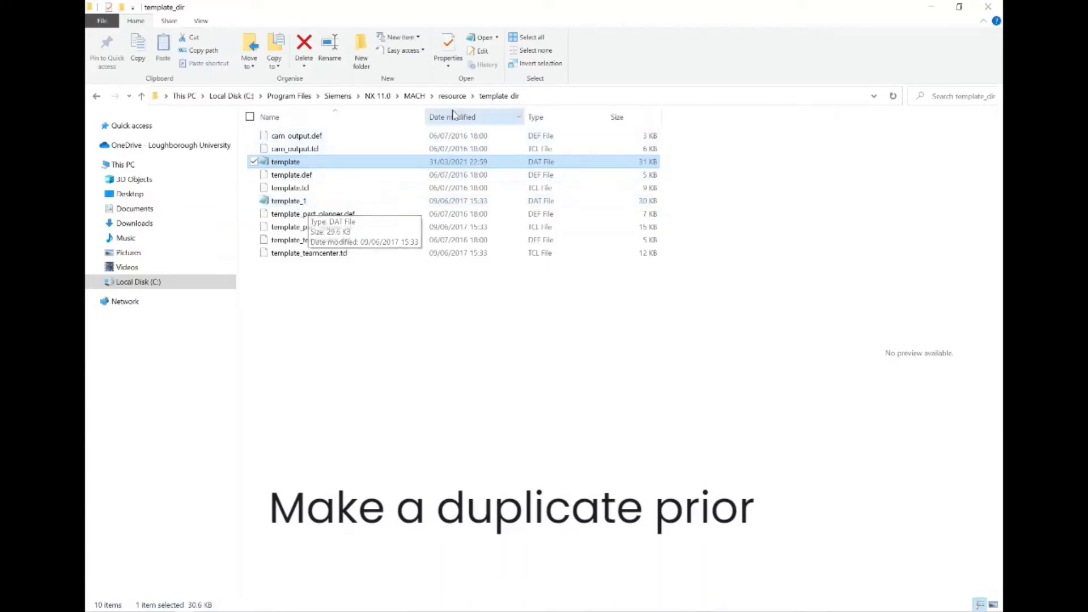
Go to the MACH\resource\template_set folder and open the cam_general OPT file in Notepad
click(414, 96)
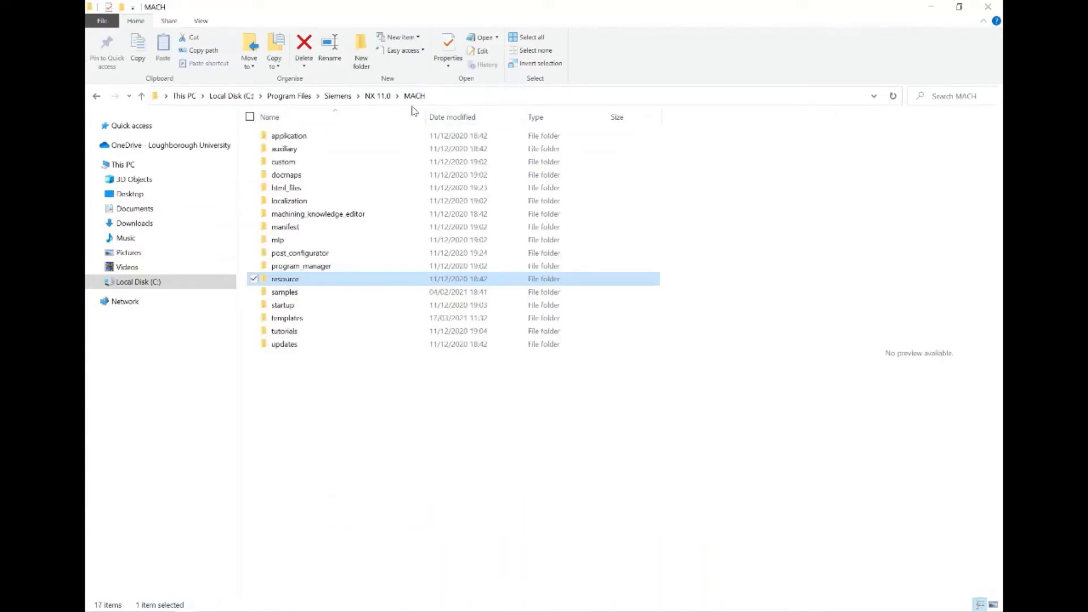
double_click(285, 281)
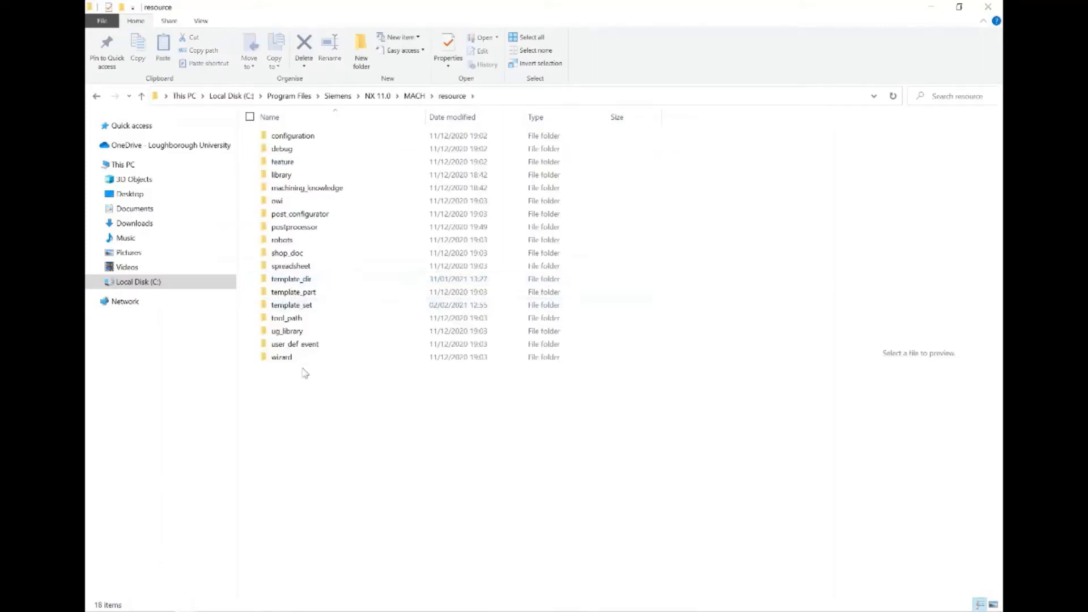
double_click(292, 305)
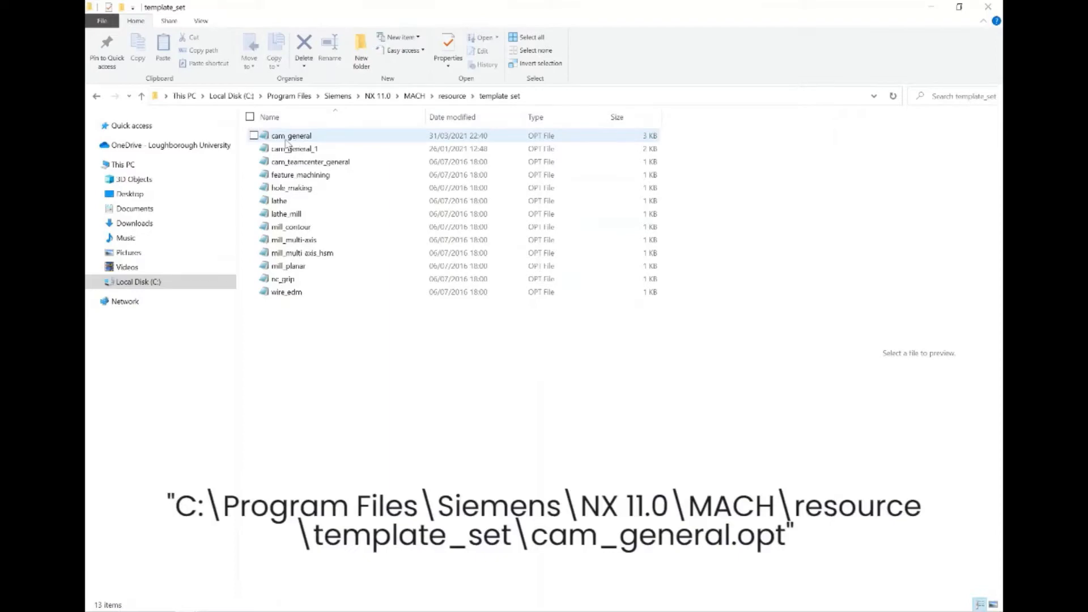
click(346, 136)
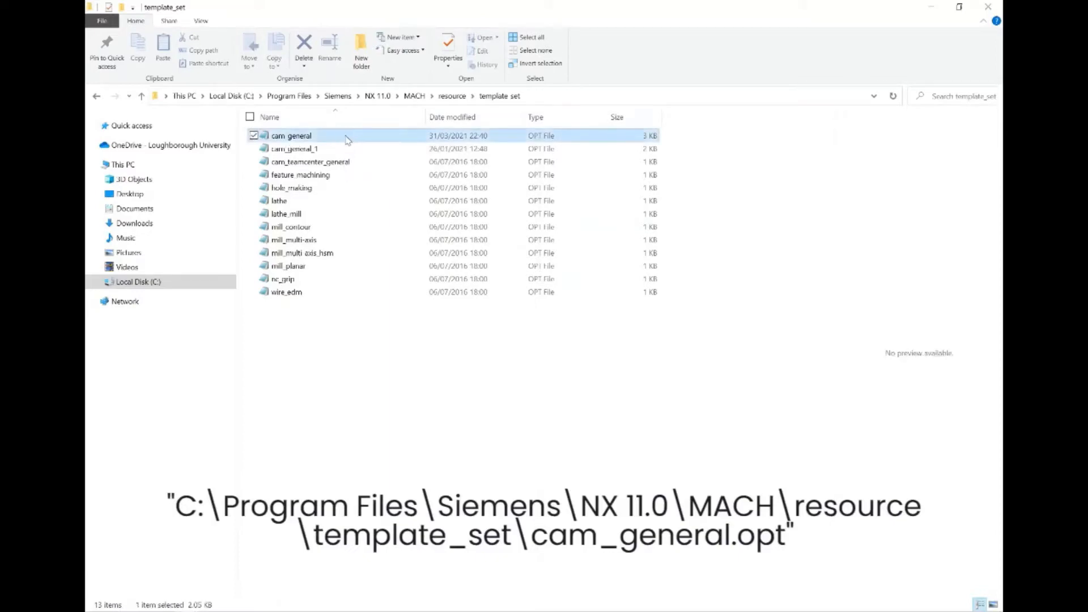
double_click(301, 138)
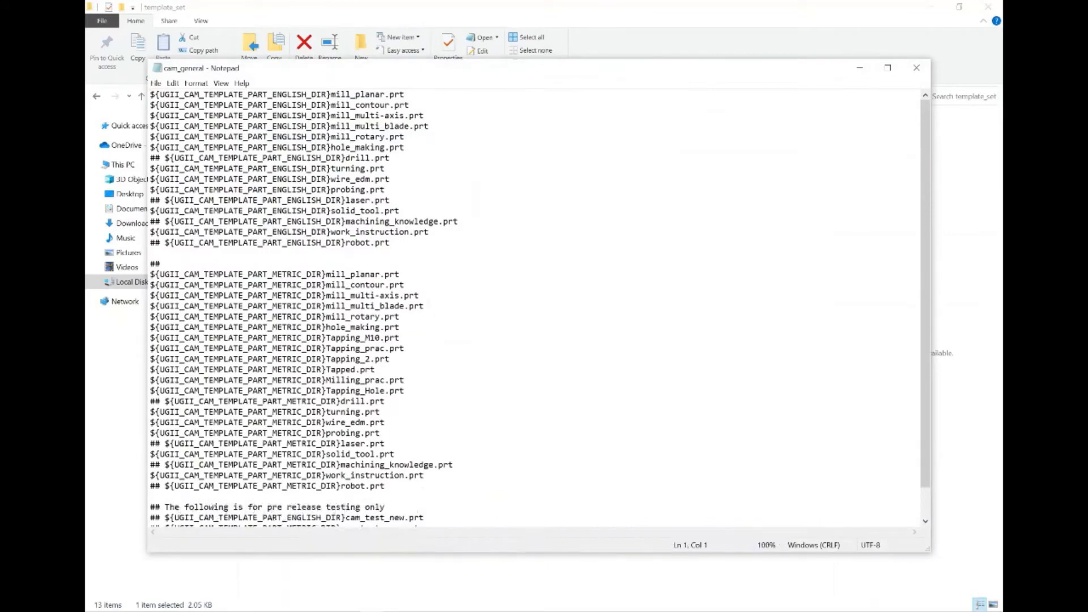
Copy the metric hole_making.prt line and paste it as a new line directly below the original
scroll(533, 306, down, 1)
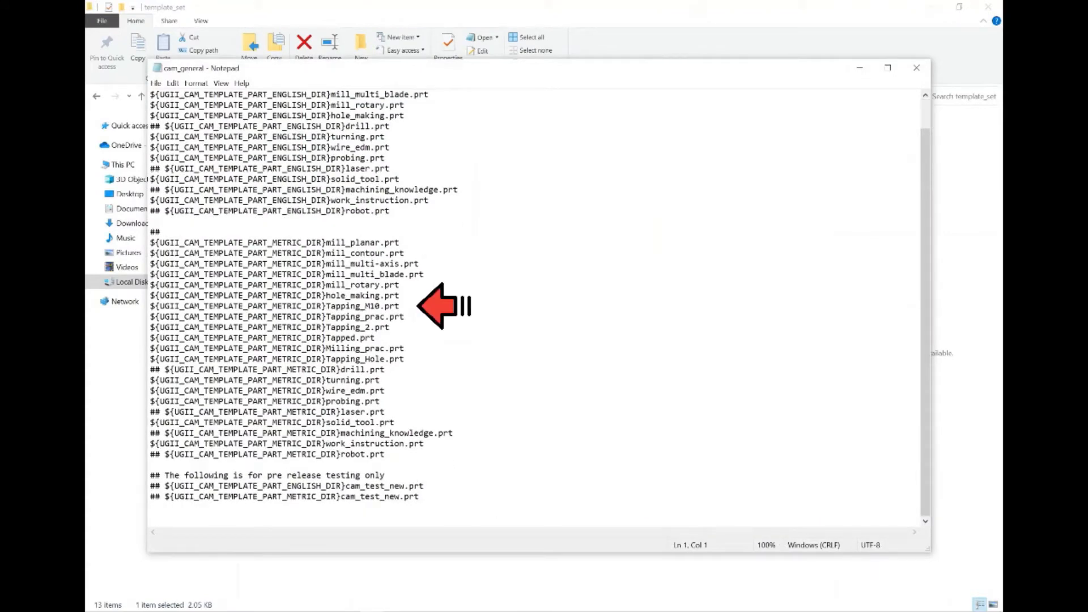
drag(400, 296, 151, 295)
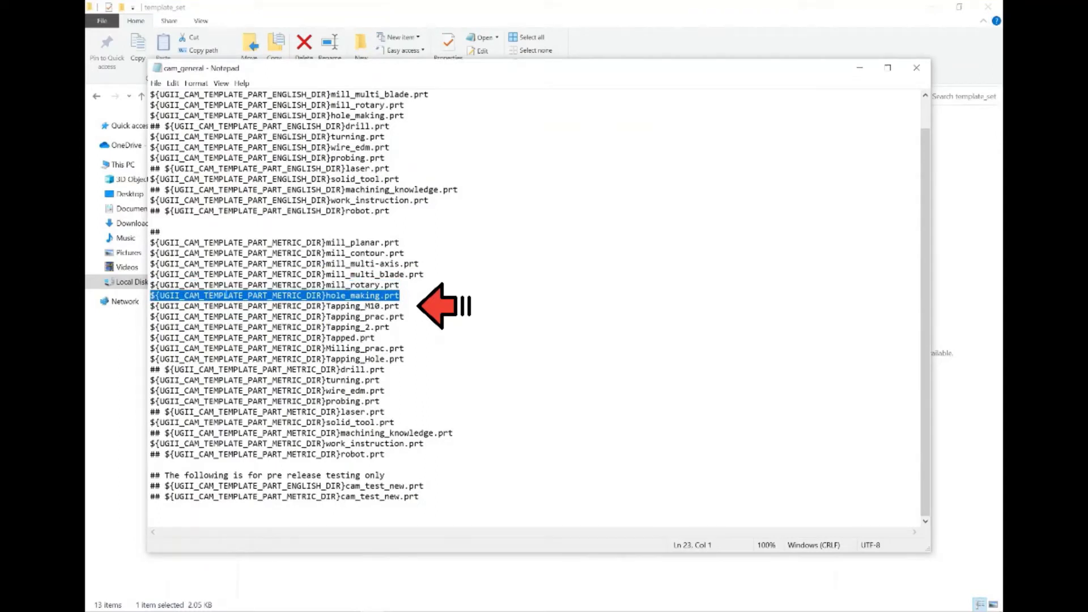
right_click(151, 295)
click(114, 329)
click(400, 296)
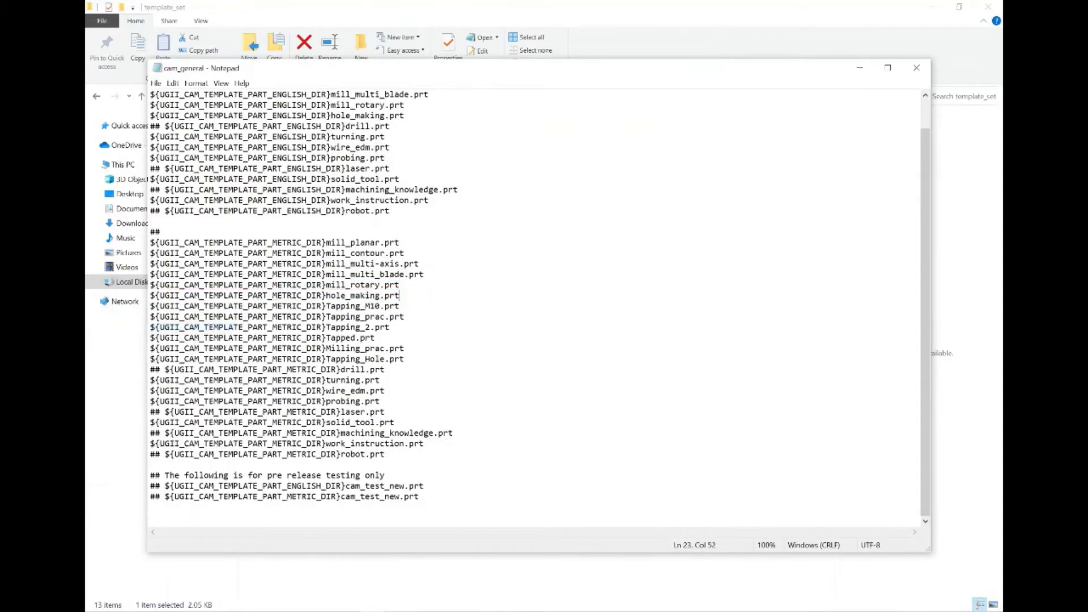
key(Return)
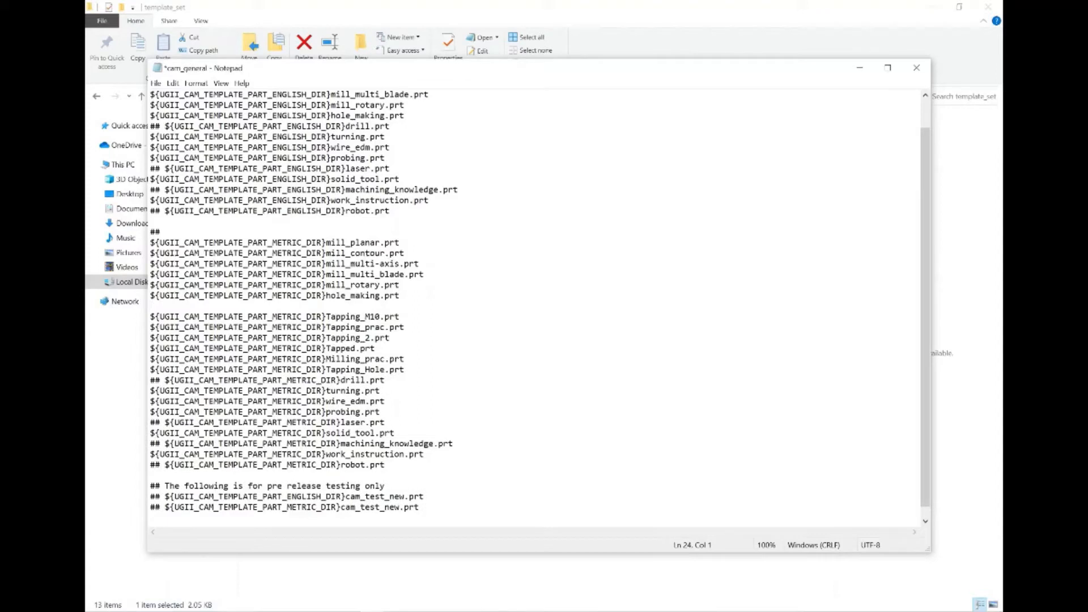
key(ctrl+v)
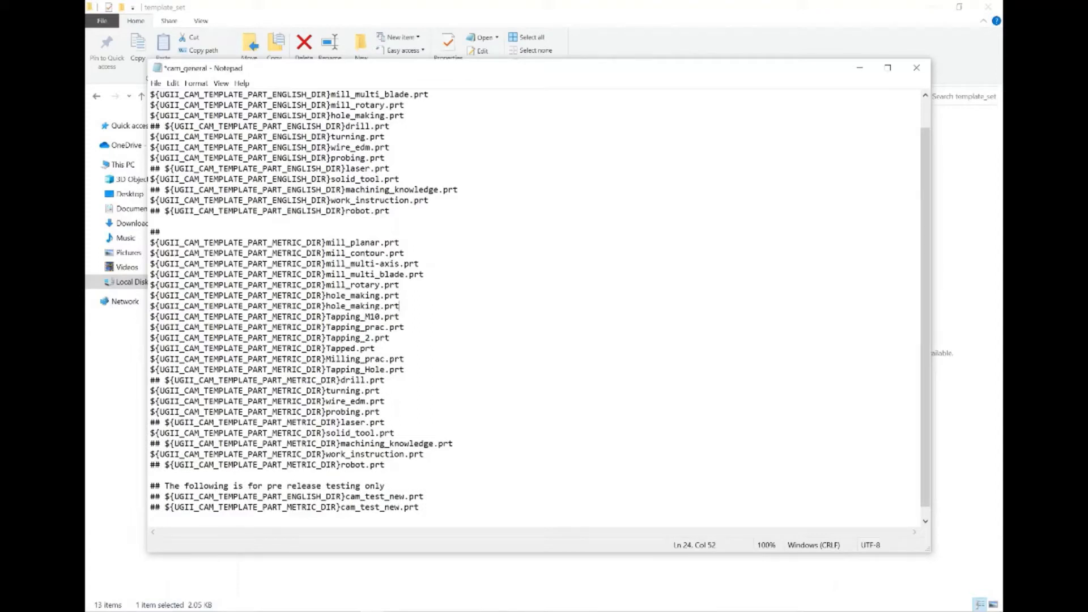
Replace hole_making with Tapping_101 in the pasted metric line, keeping the .prt extension
key(BackSpace)
key(BackSpace)
key(BackSpace)
key(BackSpace)
key(BackSpace)
key(BackSpace)
key(BackSpace)
key(BackSpace)
key(BackSpace)
key(BackSpace)
key(BackSpace)
text(Tapping_101)
Save the edited cam_general file under its existing name and close it
click(161, 85)
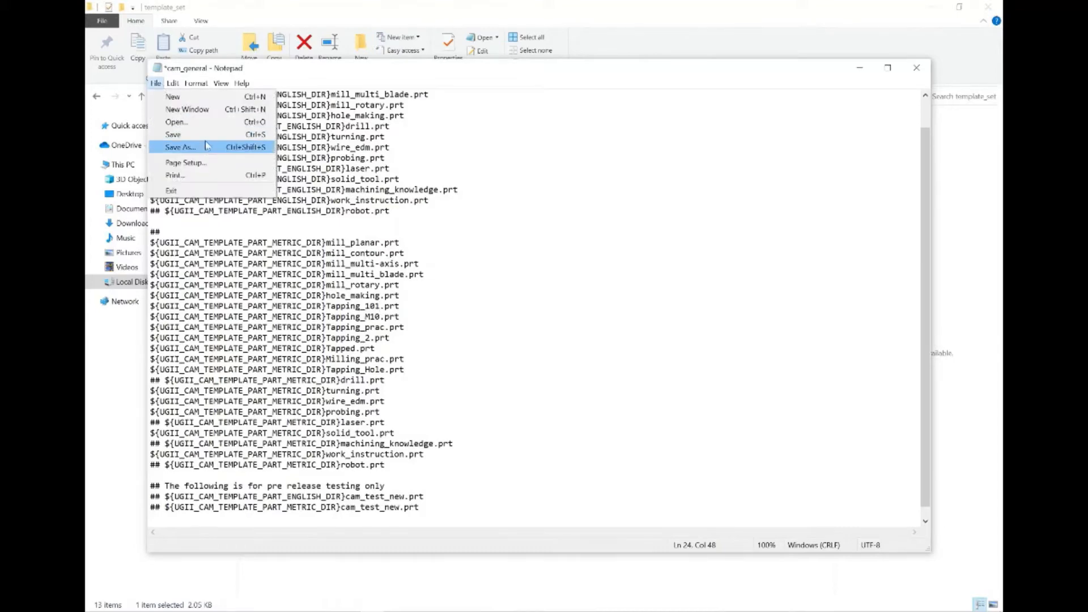
click(207, 134)
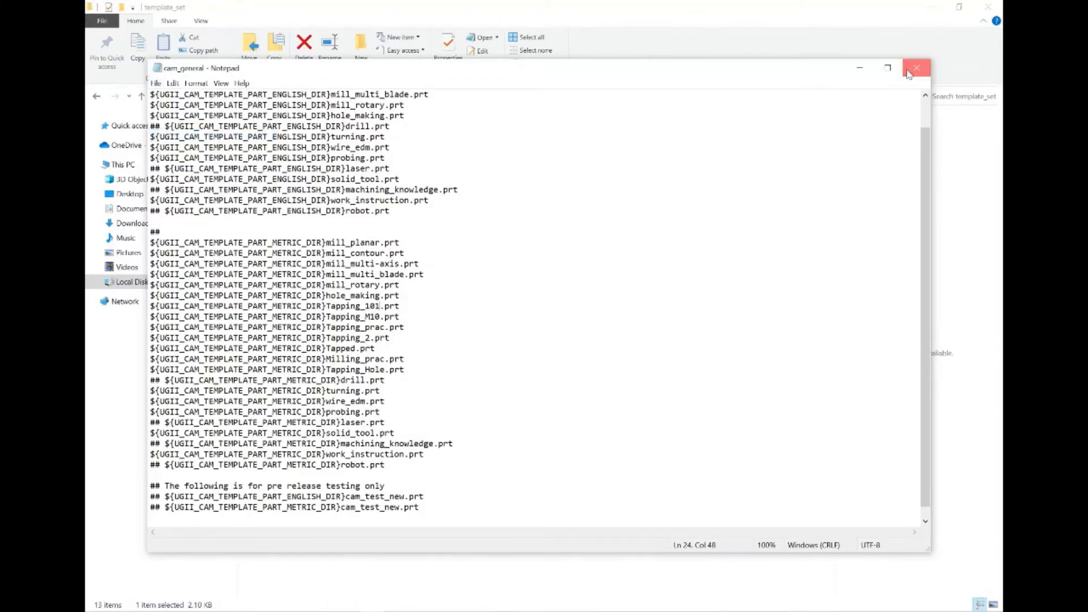
click(916, 67)
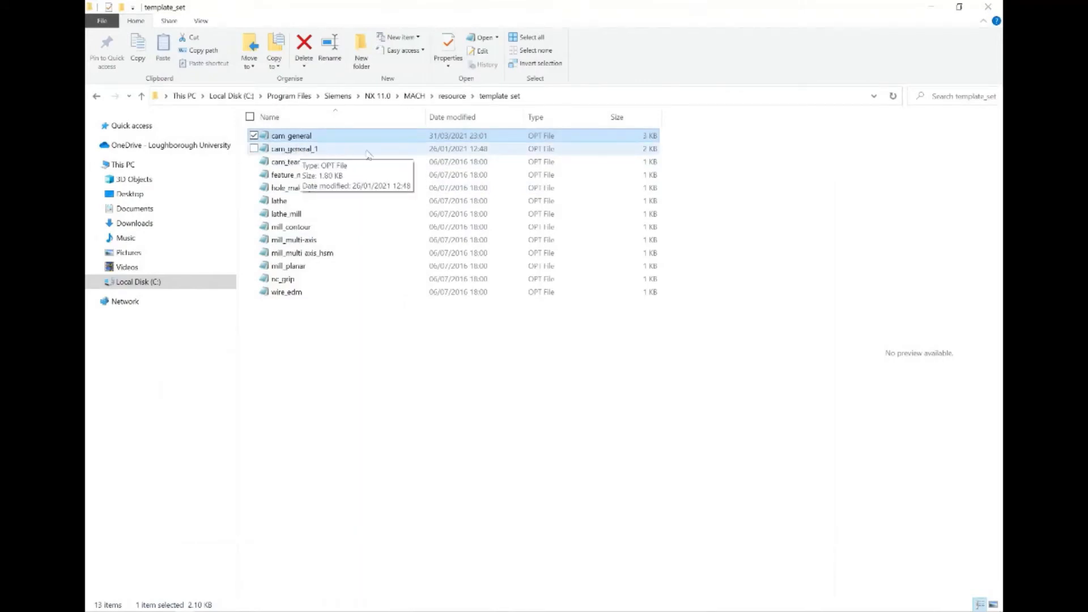
Switch to NX and reset the configuration file and template set file to their defaults in the Manufacturing Preferences
click(931, 8)
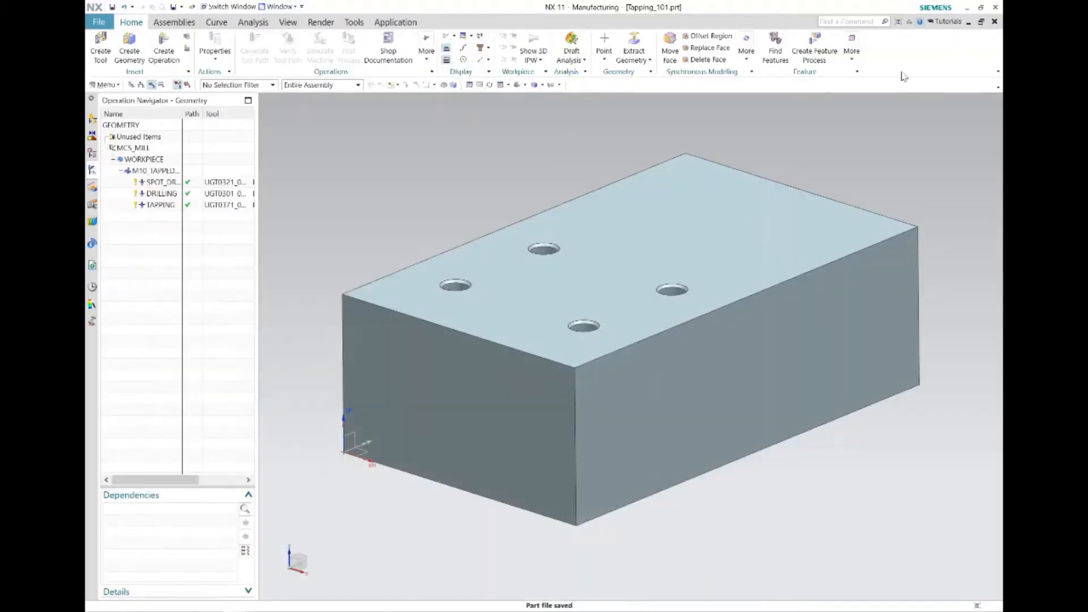
click(112, 7)
click(103, 85)
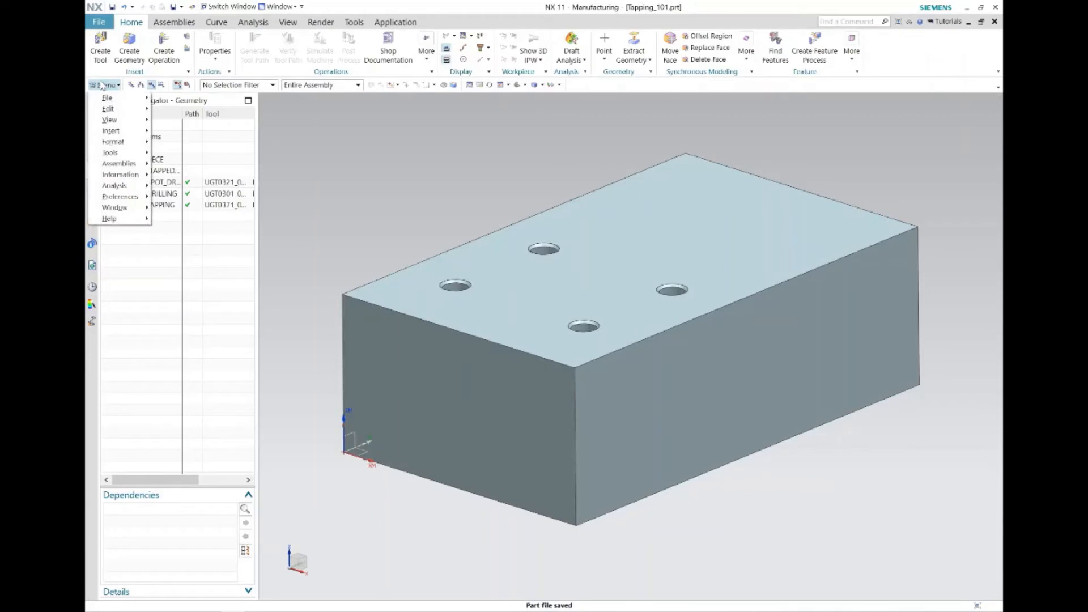
mouse_move(127, 198)
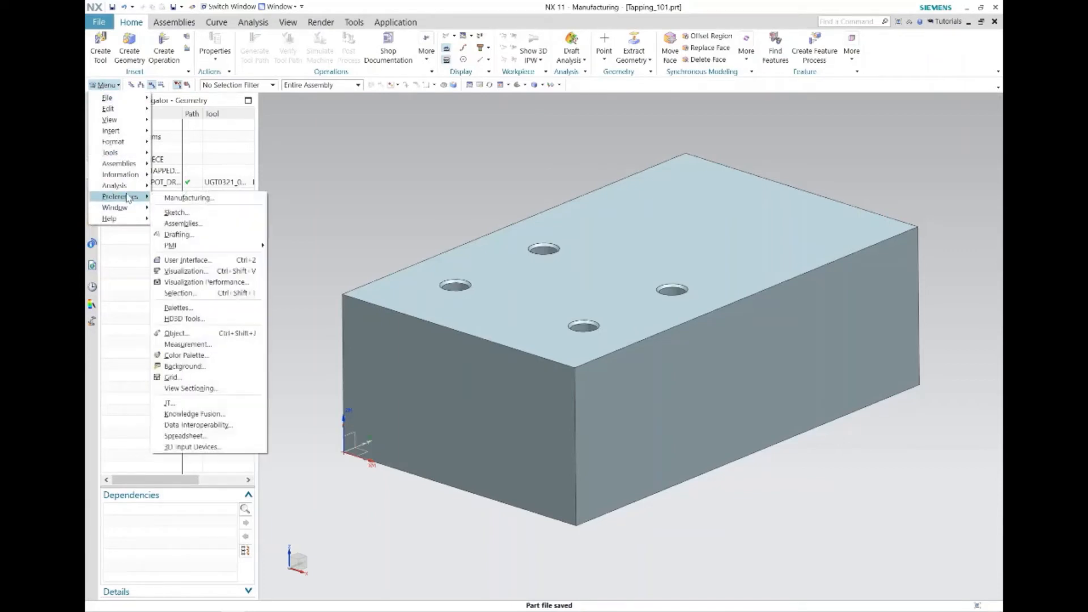
click(175, 198)
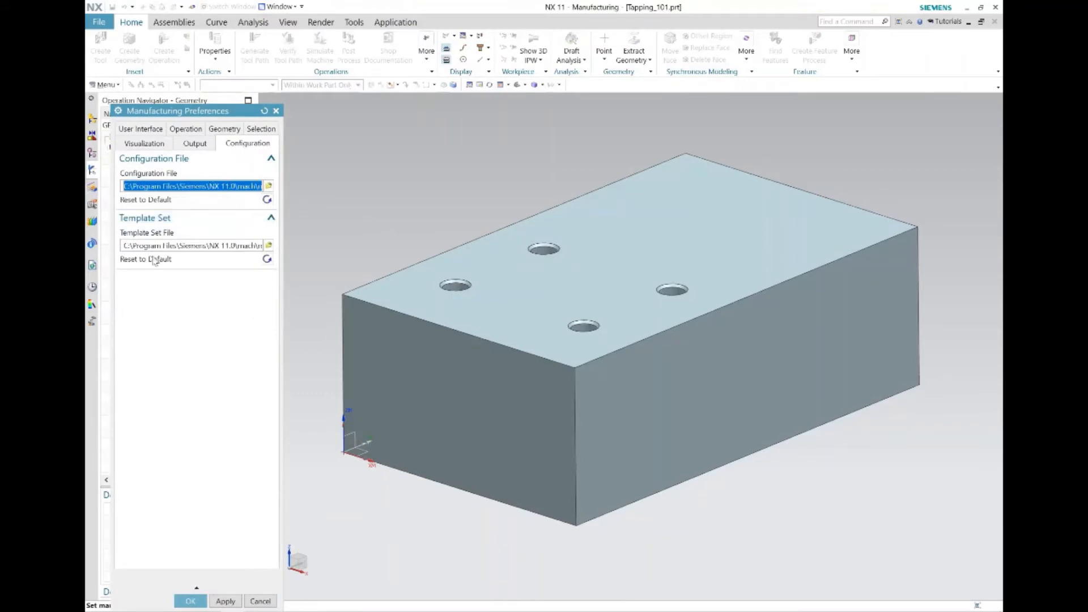
click(267, 200)
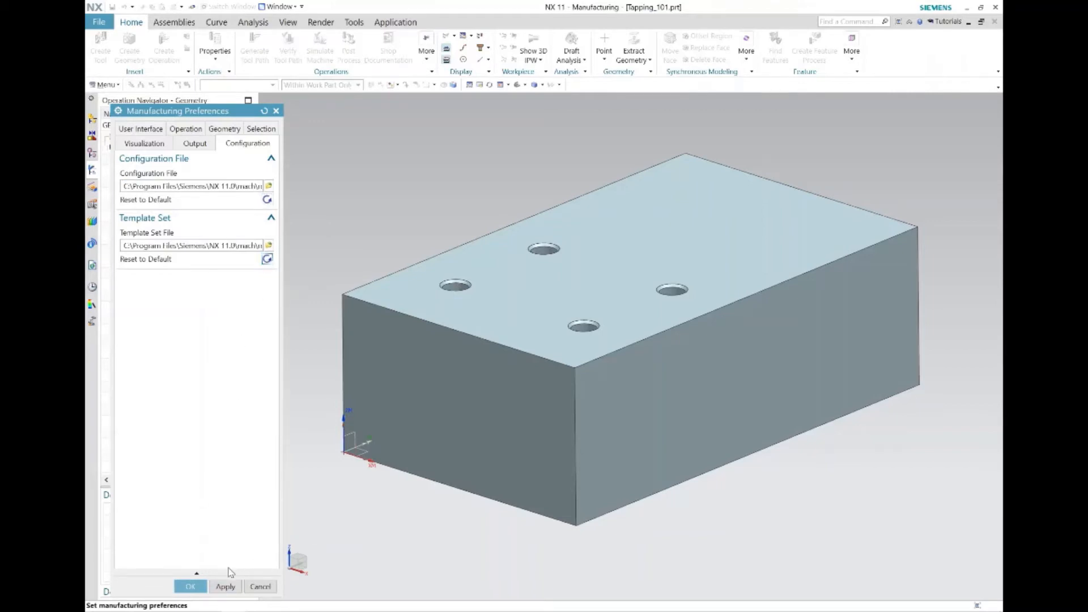
click(179, 590)
Switch the displayed part to model2.prt
click(266, 10)
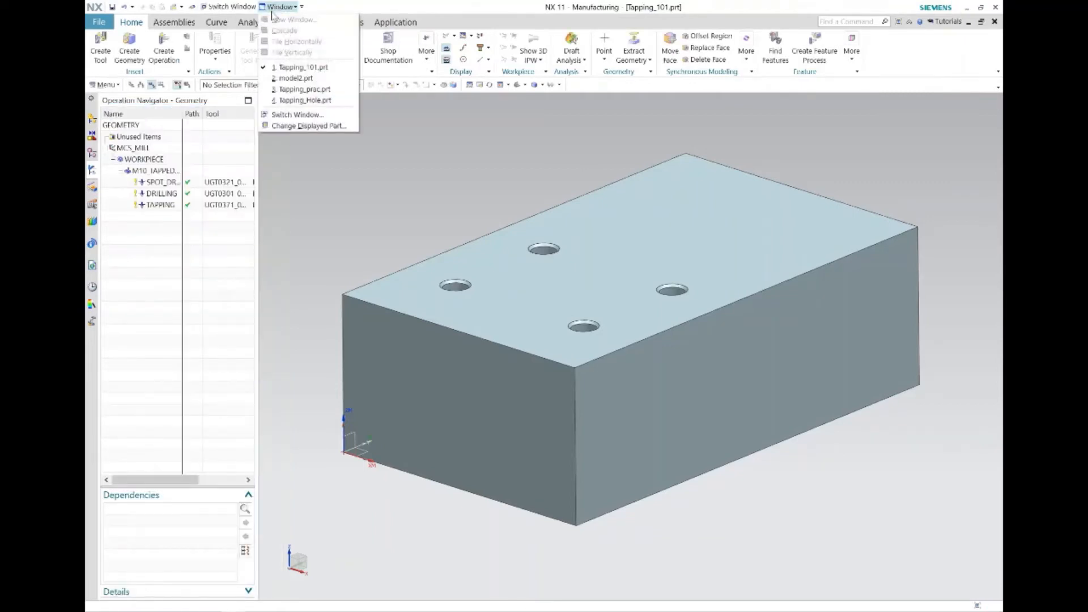
click(292, 79)
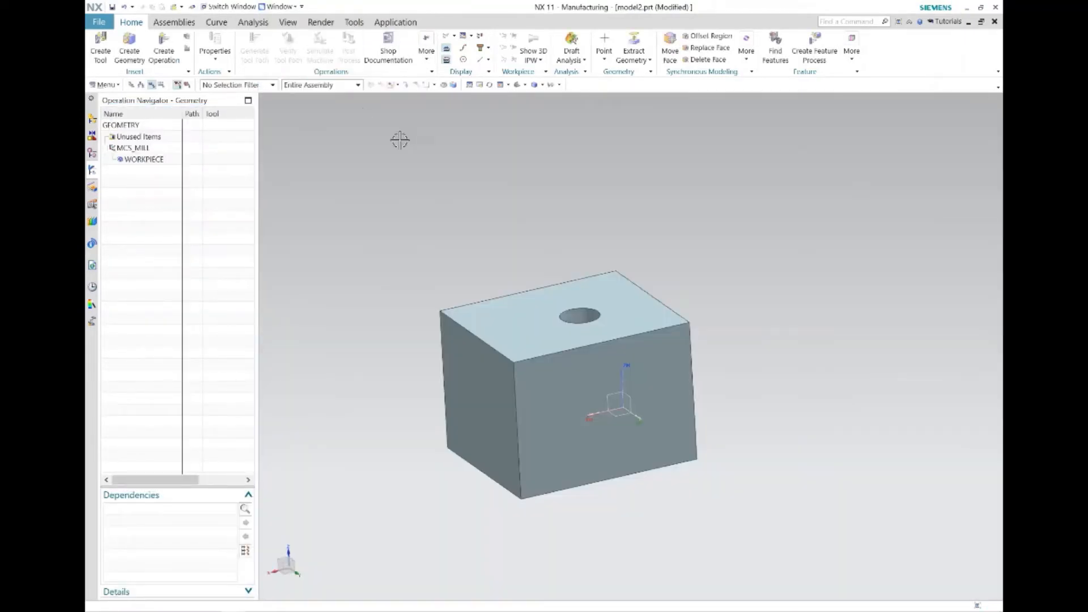
middle_drag(575, 253, 590, 272)
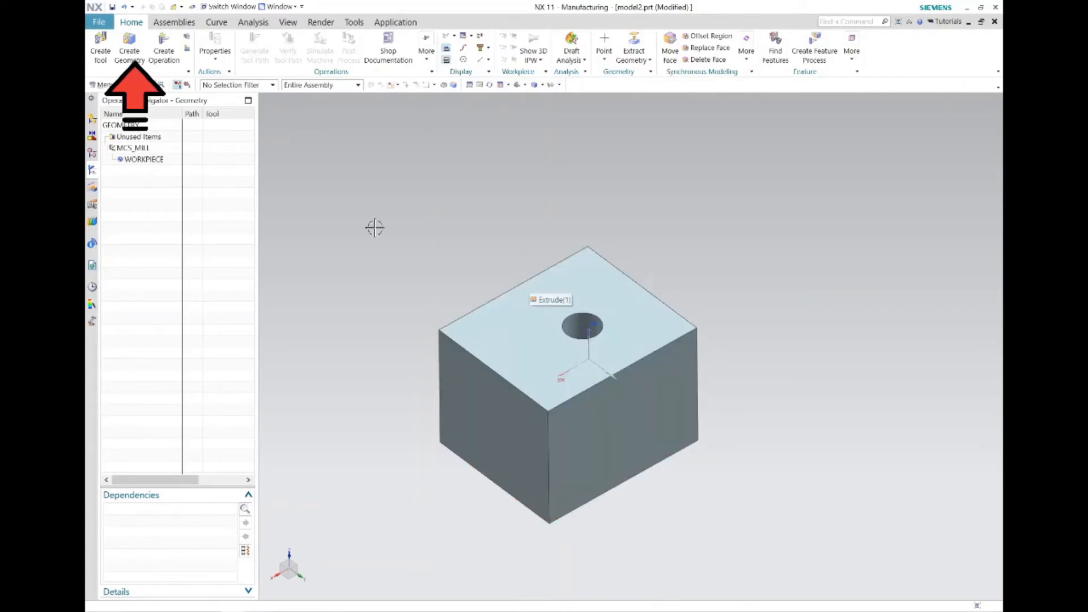
Create M10_TAPPED_HOLE geometry of type Tapping_101 under WORKPIECE, using the hole in the block's top face as its feature
click(129, 51)
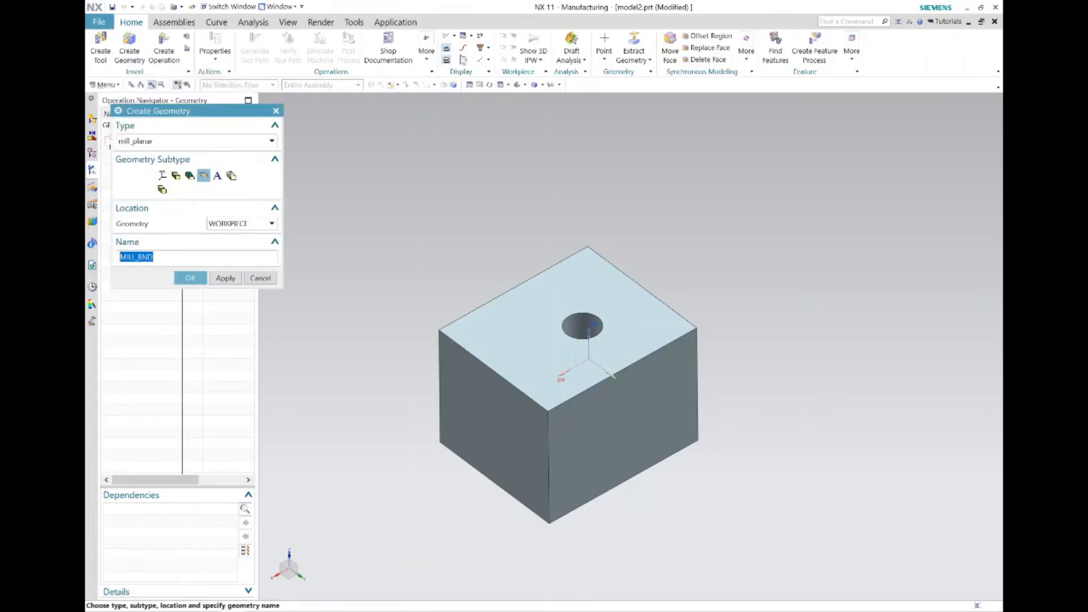
click(225, 146)
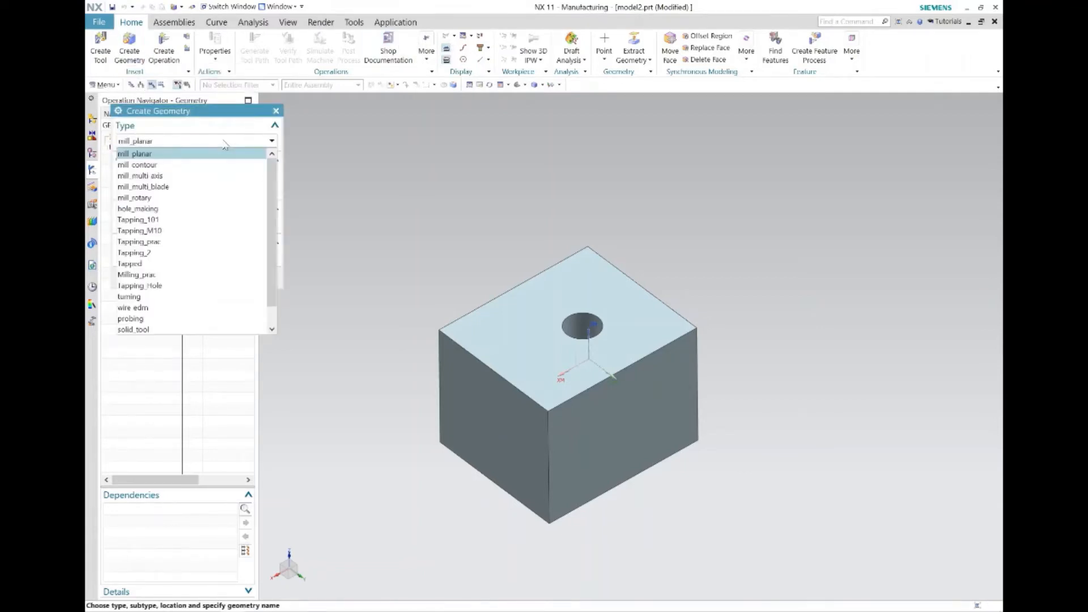
click(142, 222)
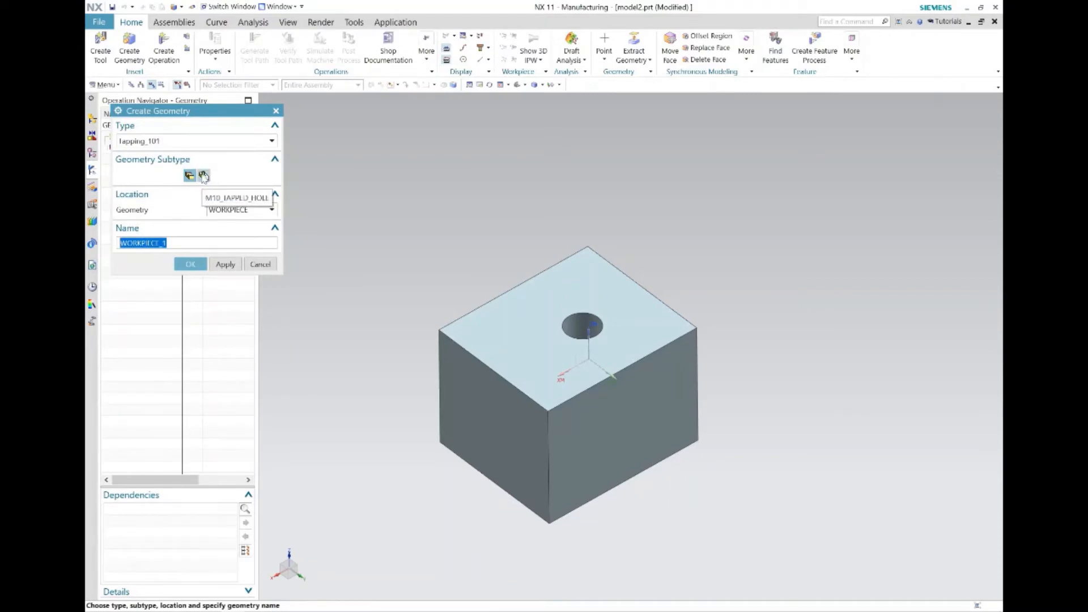
click(204, 175)
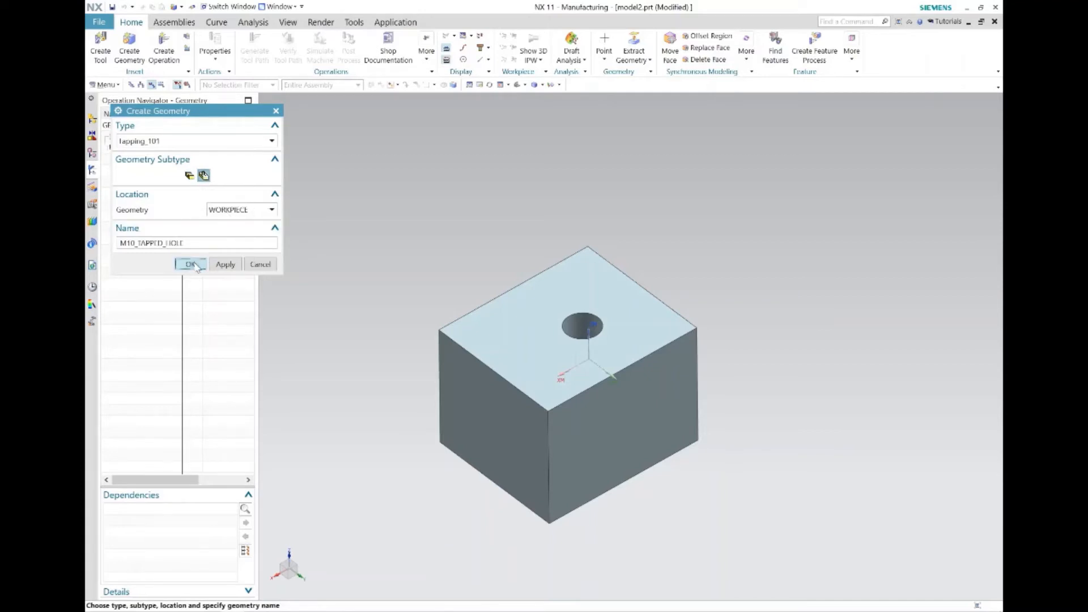
click(191, 265)
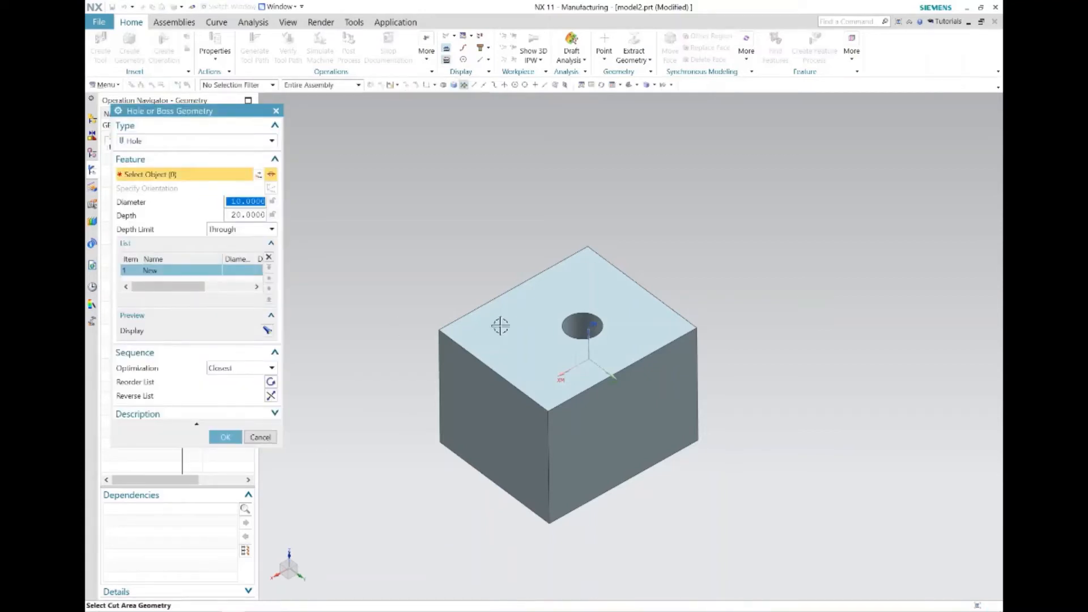
click(572, 326)
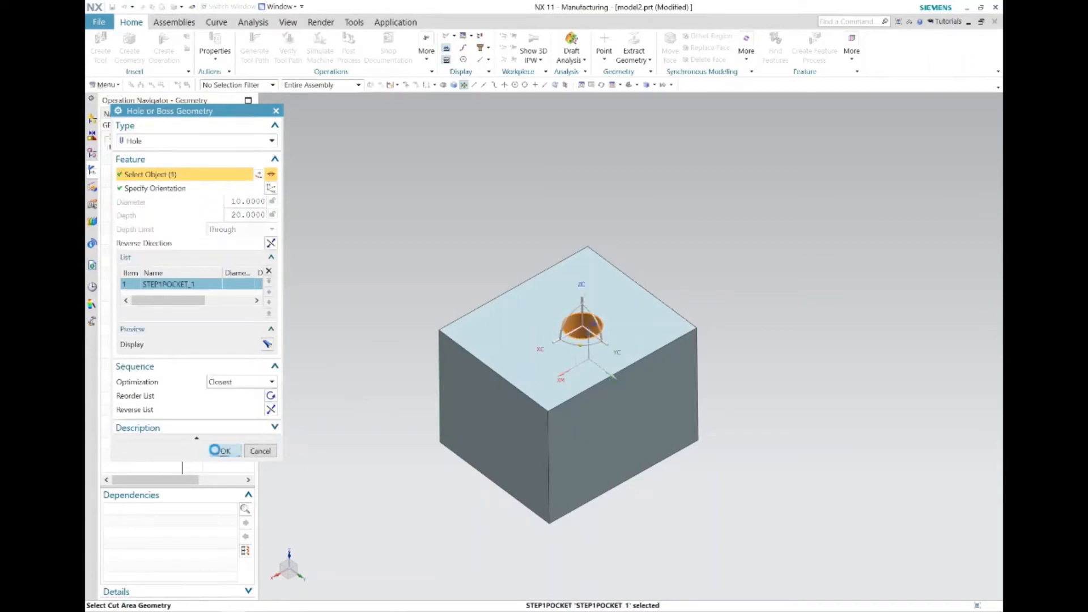
click(222, 451)
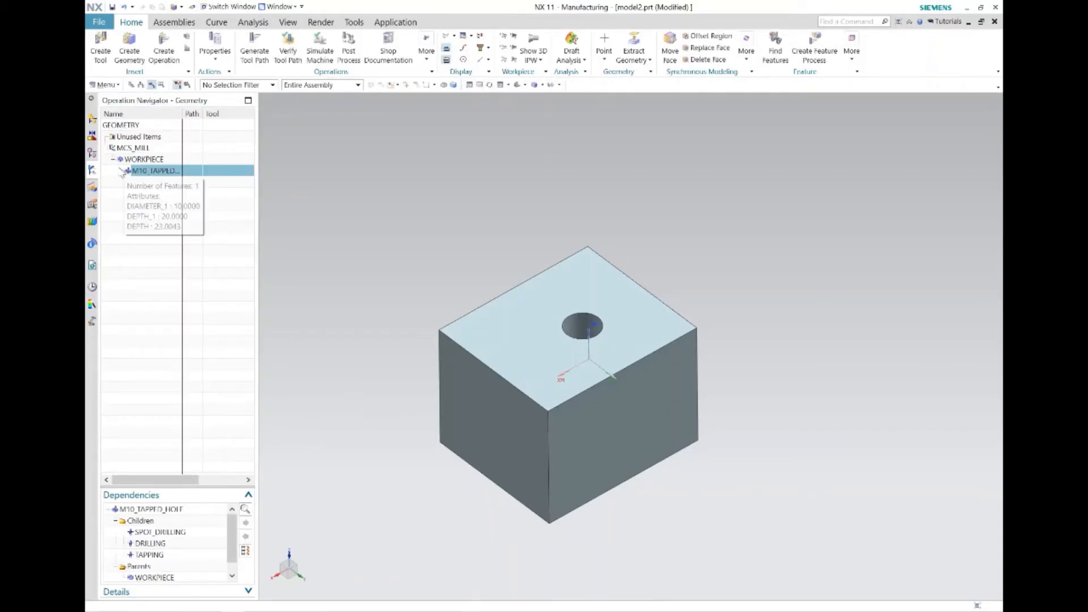
Expand the M10_TAPPED_HOLE group and generate and accept the tool paths for its spot drilling, drilling and tapping operations
click(123, 172)
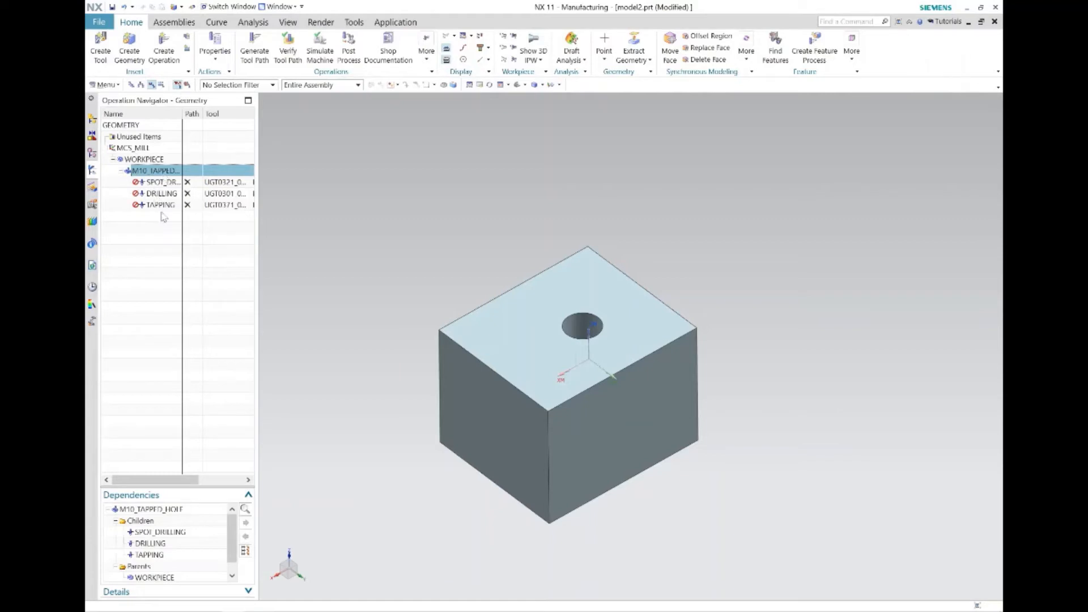
click(252, 48)
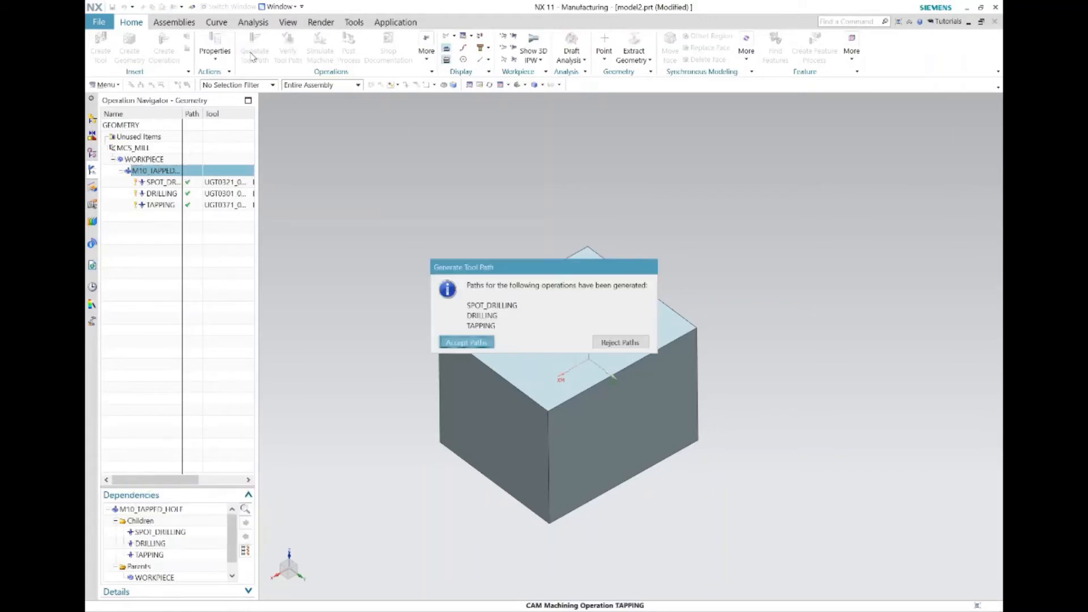
click(478, 348)
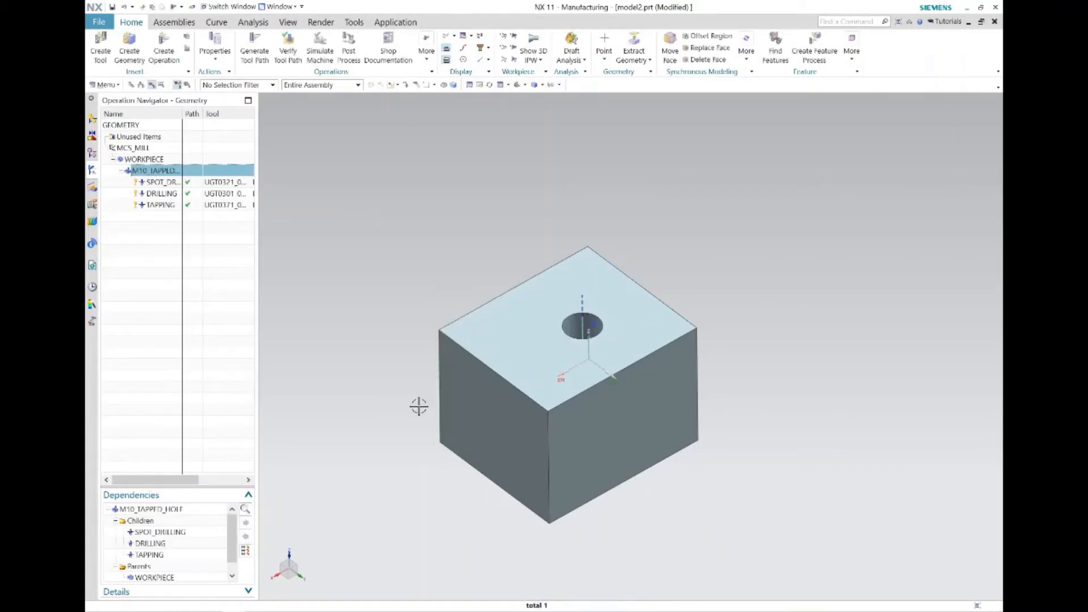
middle_drag(492, 393, 507, 371)
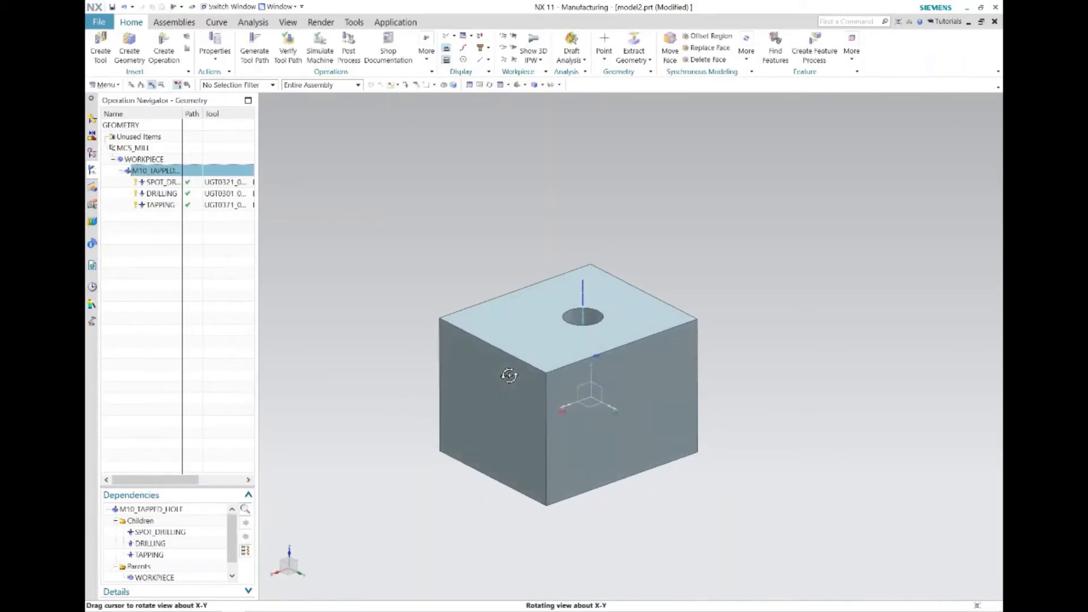
click(287, 54)
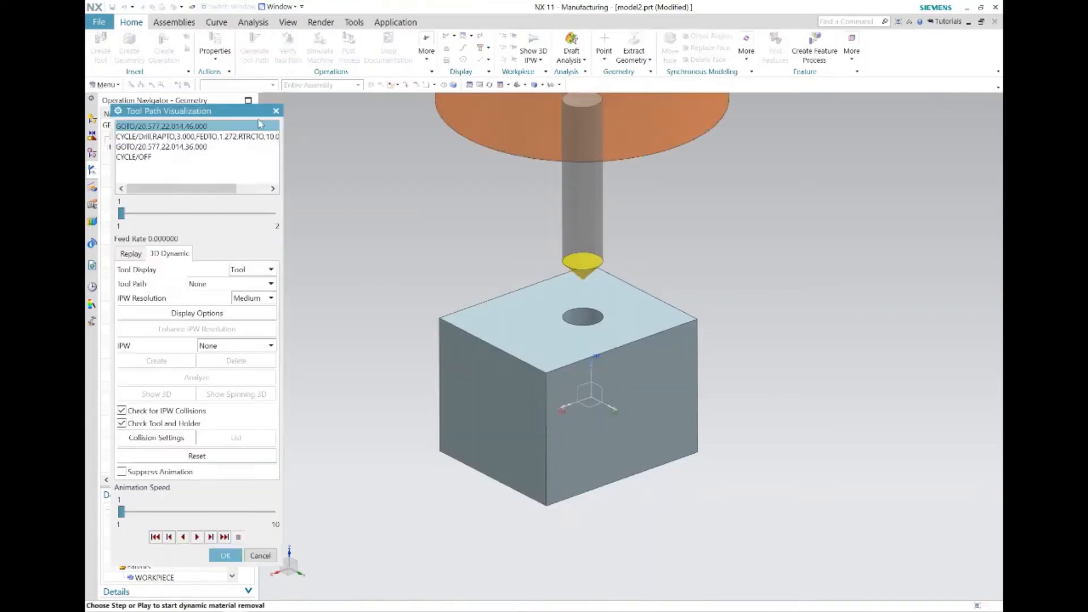
click(276, 111)
right_click(157, 178)
click(173, 181)
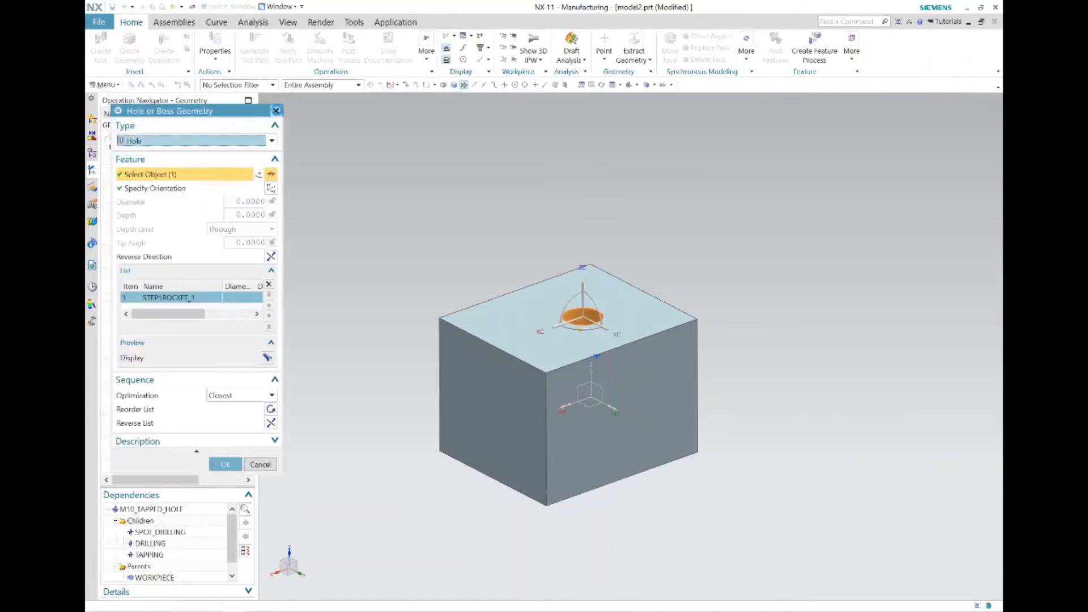
click(276, 110)
Edit WORKPIECE to define its blank as a Bounding Block with zero offsets
right_click(145, 159)
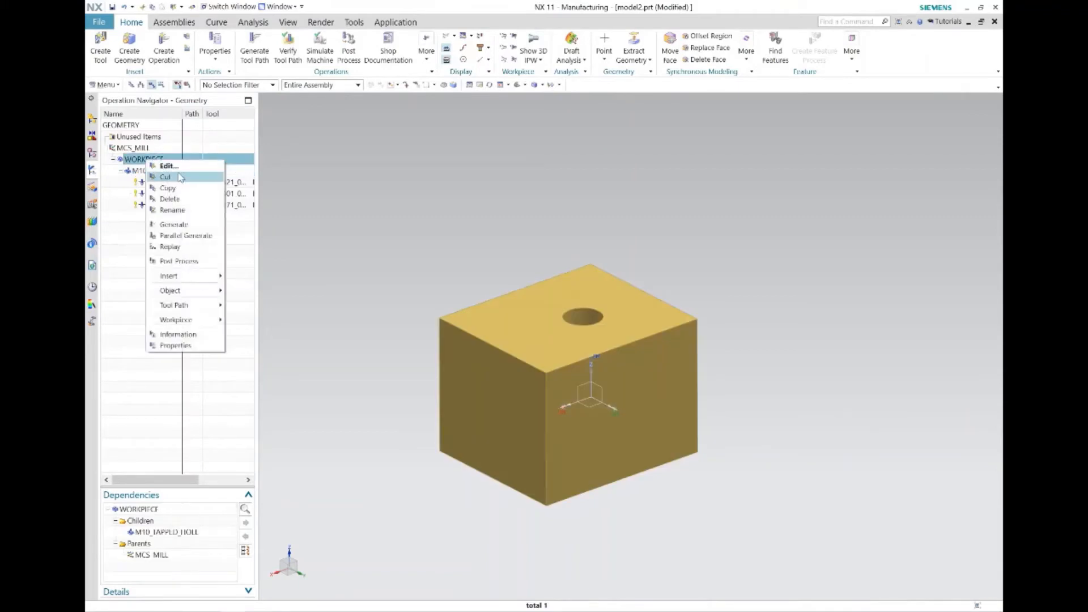
click(168, 166)
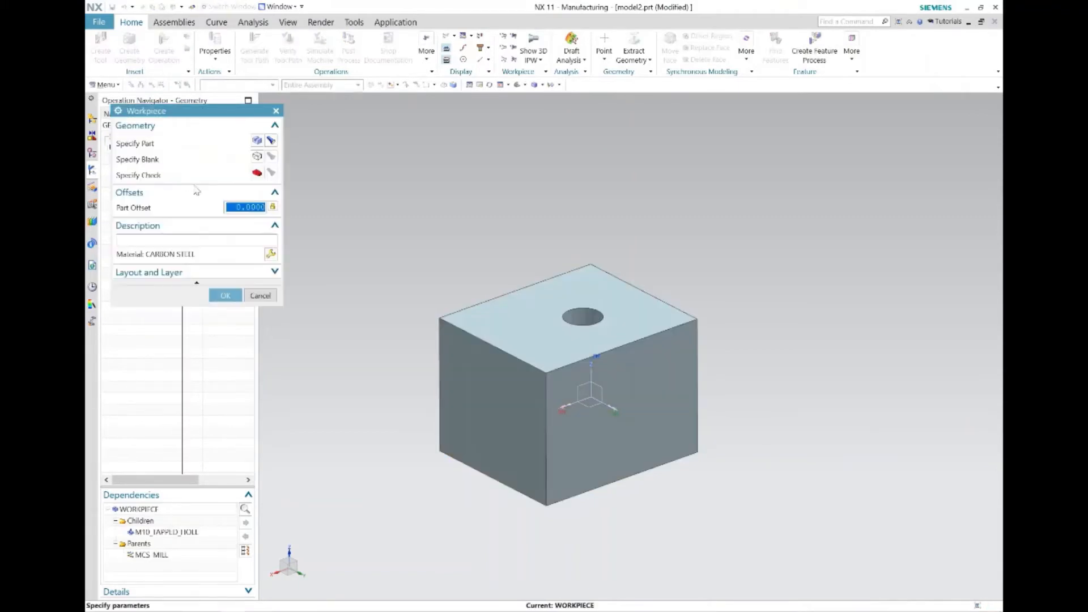
click(257, 159)
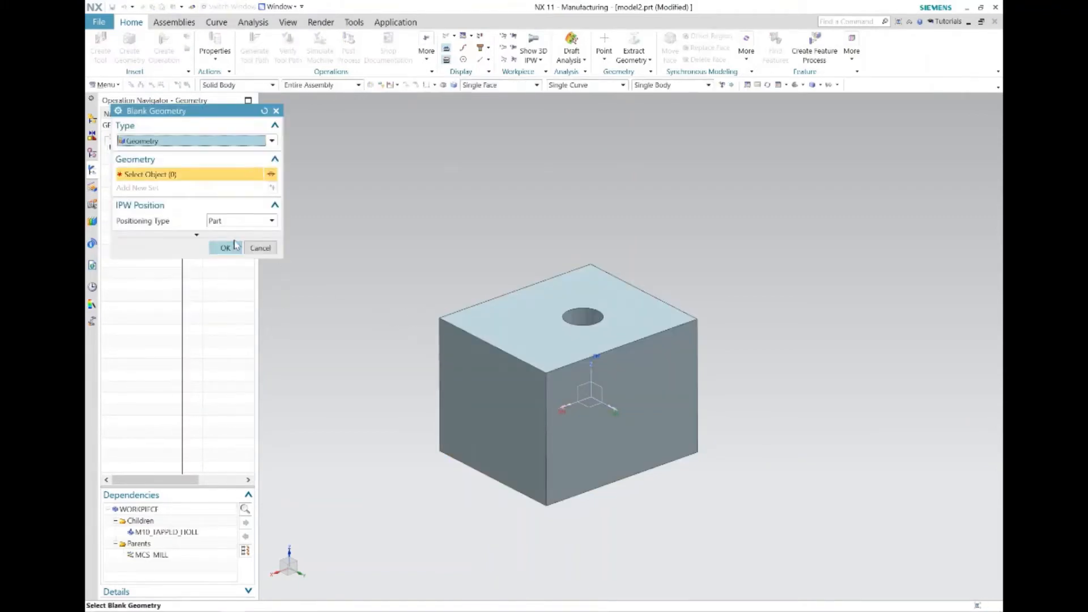
click(219, 141)
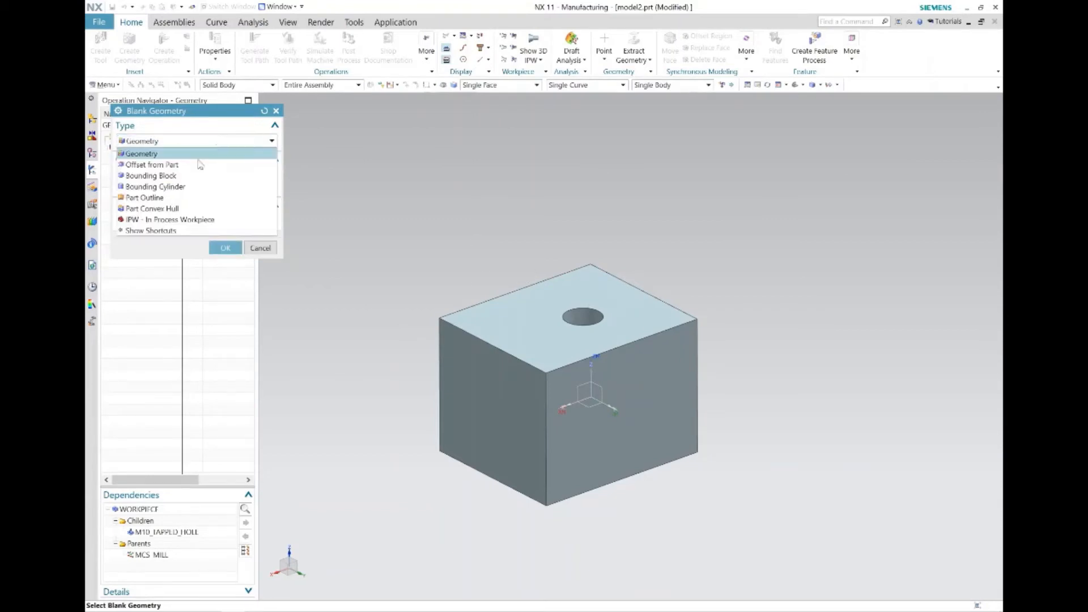
click(187, 187)
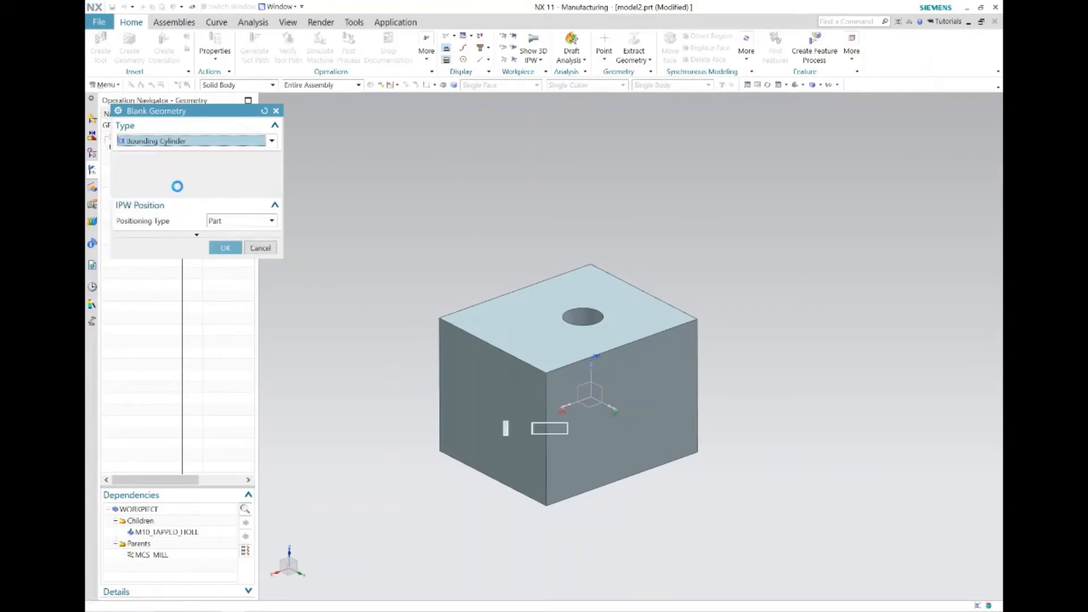
click(192, 141)
click(177, 175)
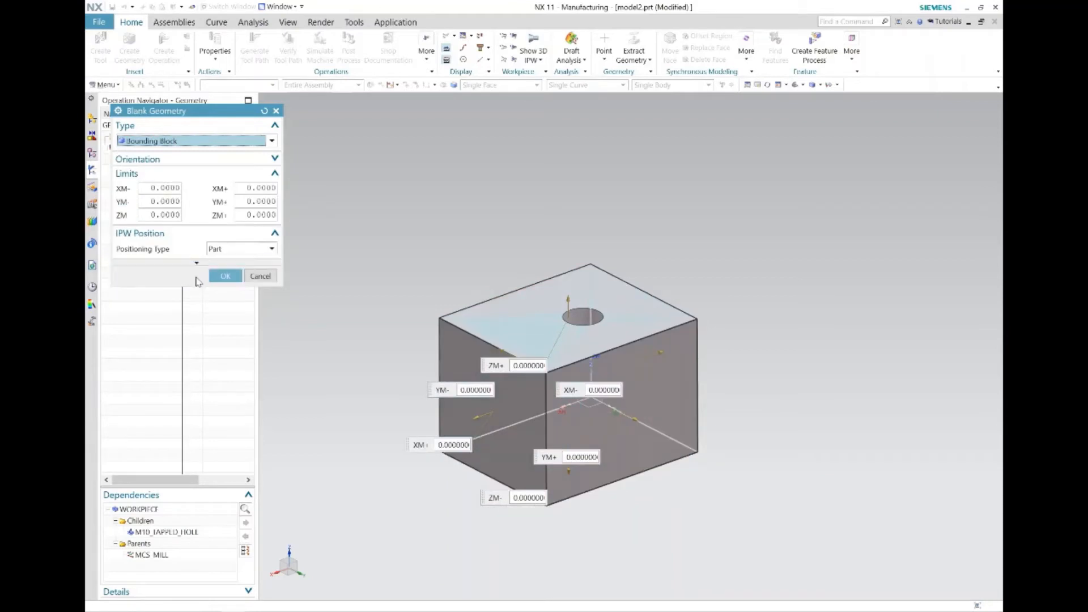
click(224, 276)
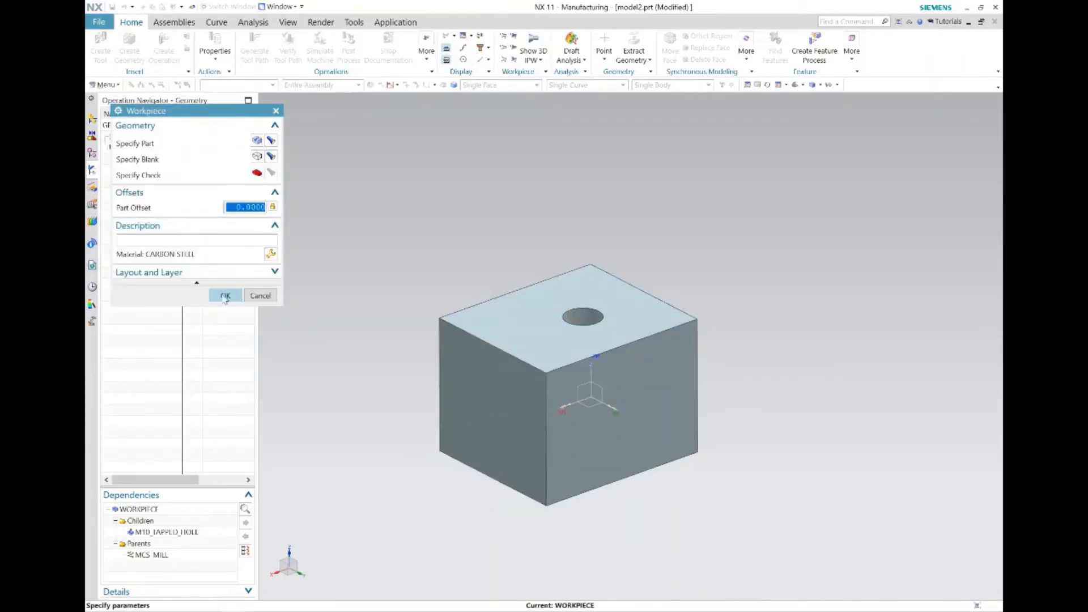
click(225, 300)
Regenerate the tool paths of the M10_TAPPED_HOLE group with the new blank and accept them
click(153, 170)
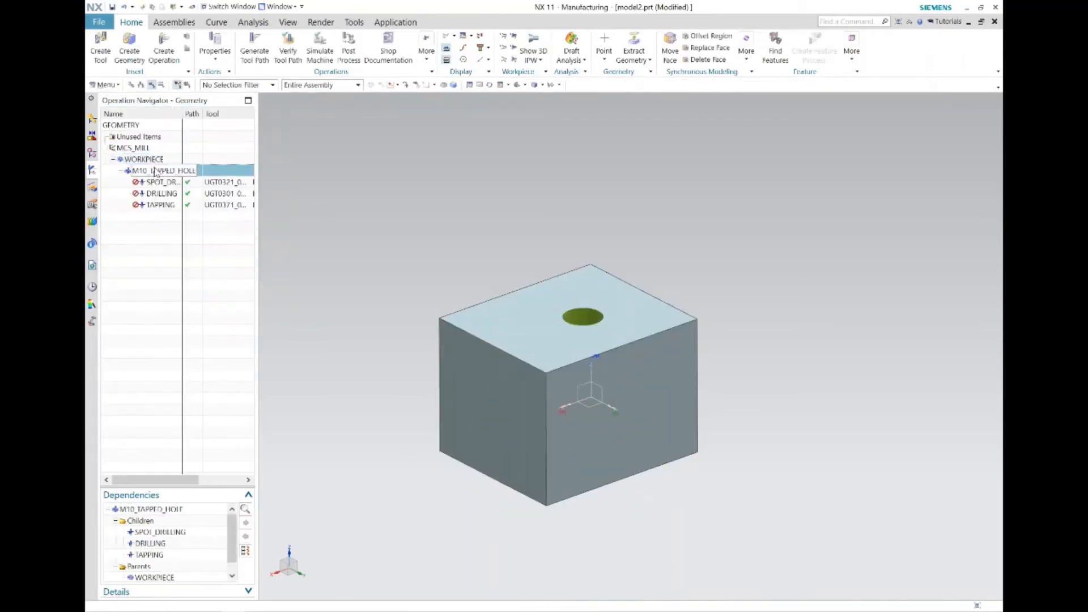
click(243, 59)
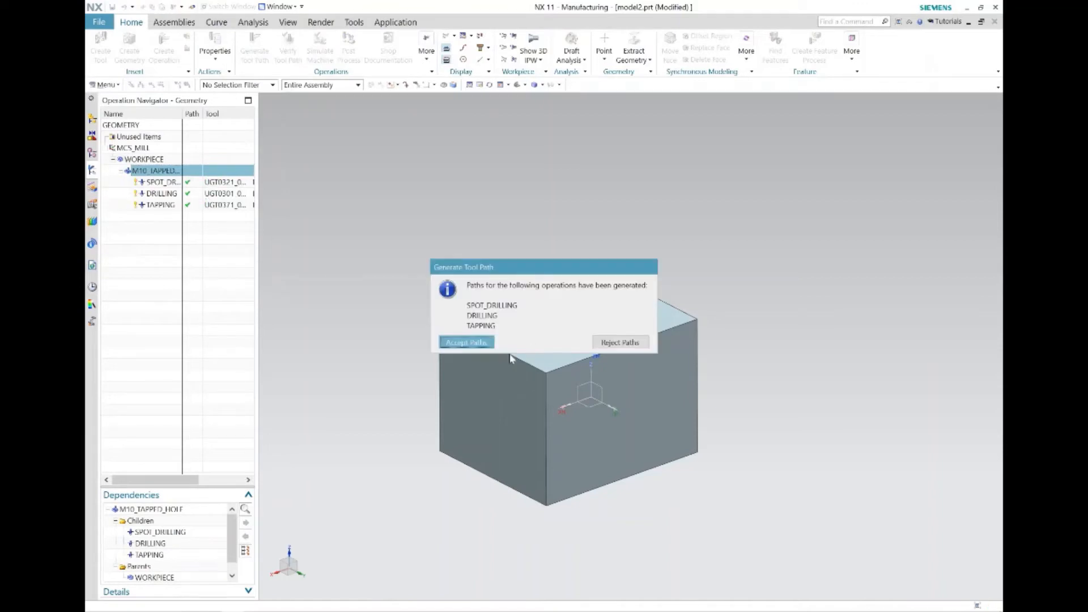
click(465, 342)
Verify the M10_TAPPED_HOLE tool paths by playing the 3D Dynamic simulation, and close the visualization
click(287, 52)
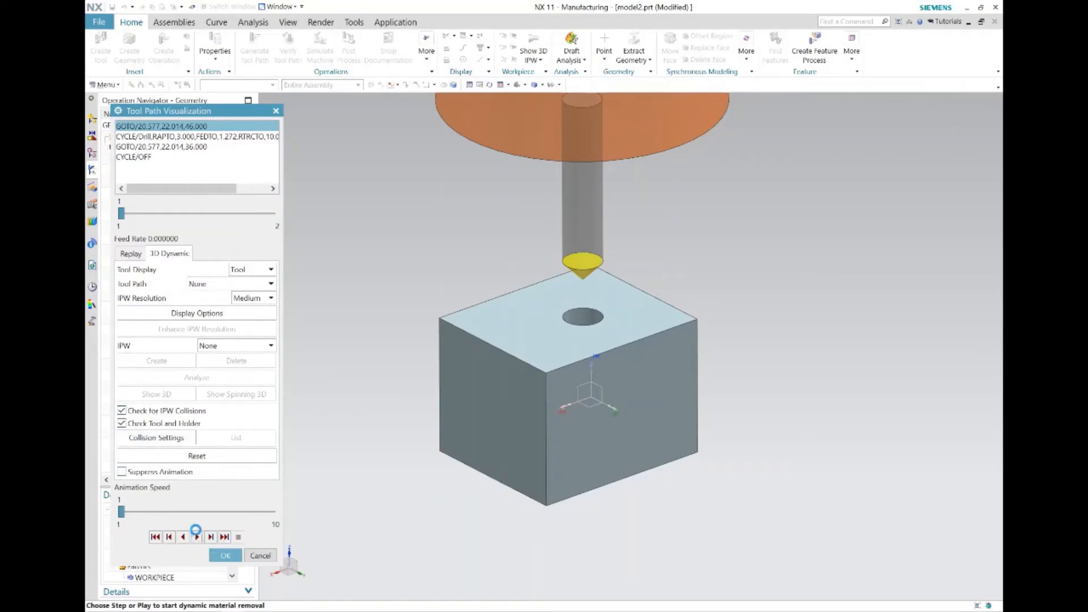
click(196, 536)
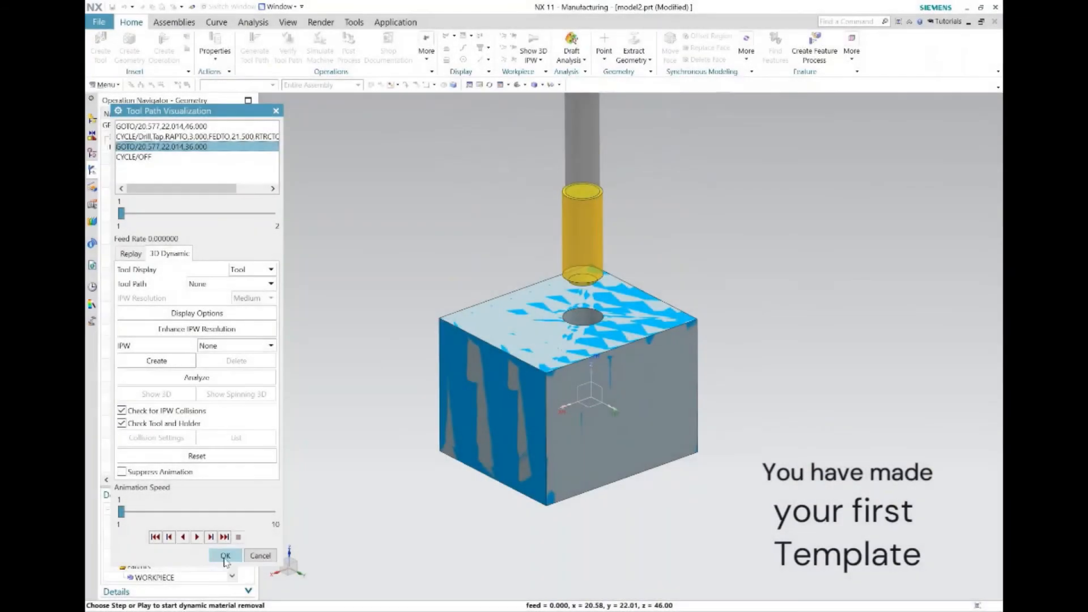
click(224, 556)
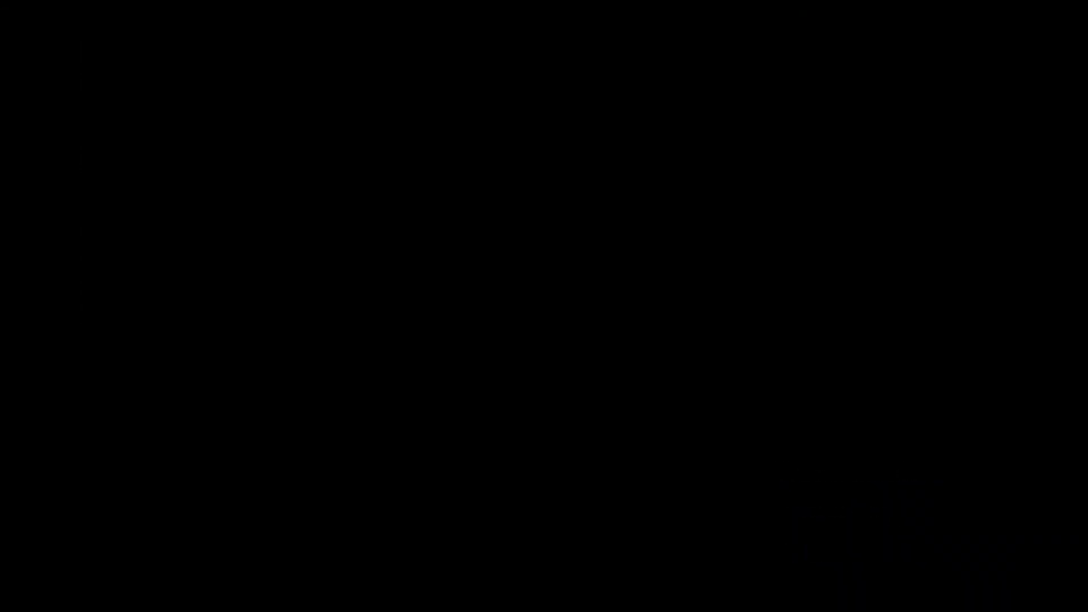
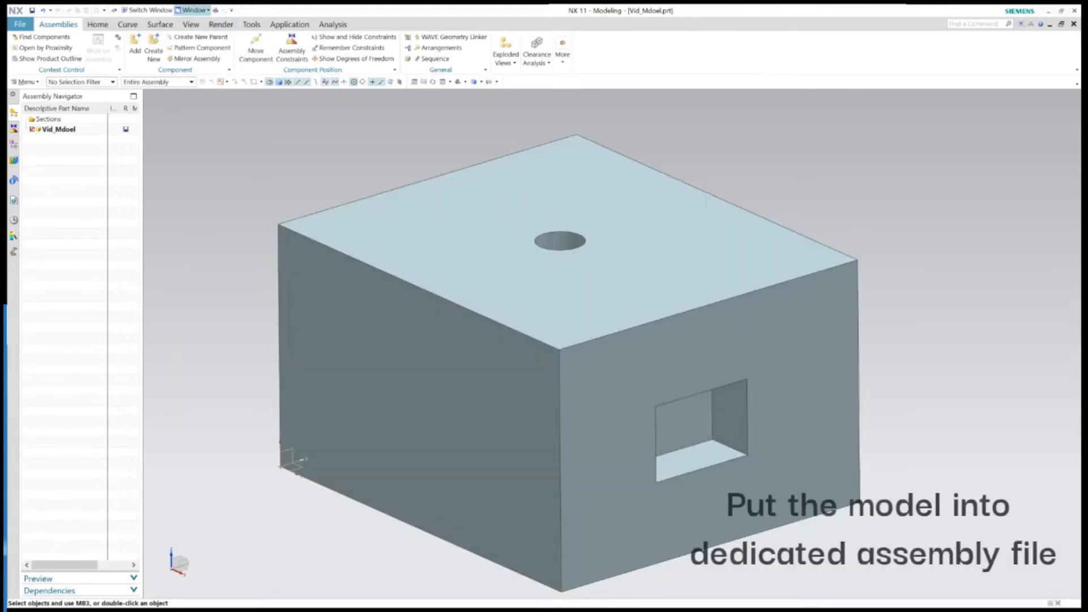
Switch the displayed part to the Vid-model_assy.prt assembly and turn the model to show its rectangular pocket
click(192, 10)
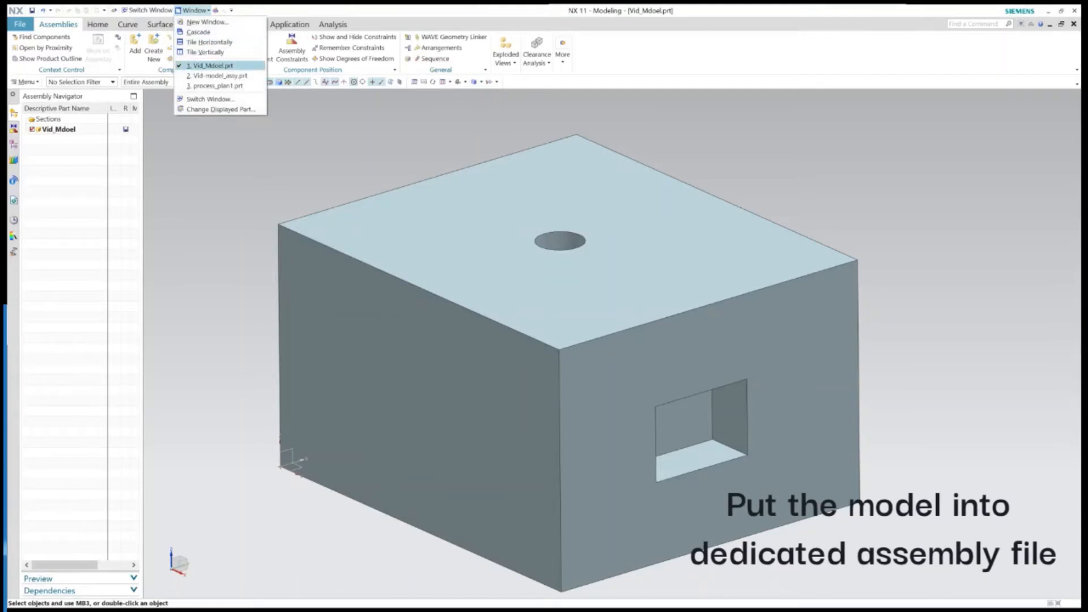
click(220, 75)
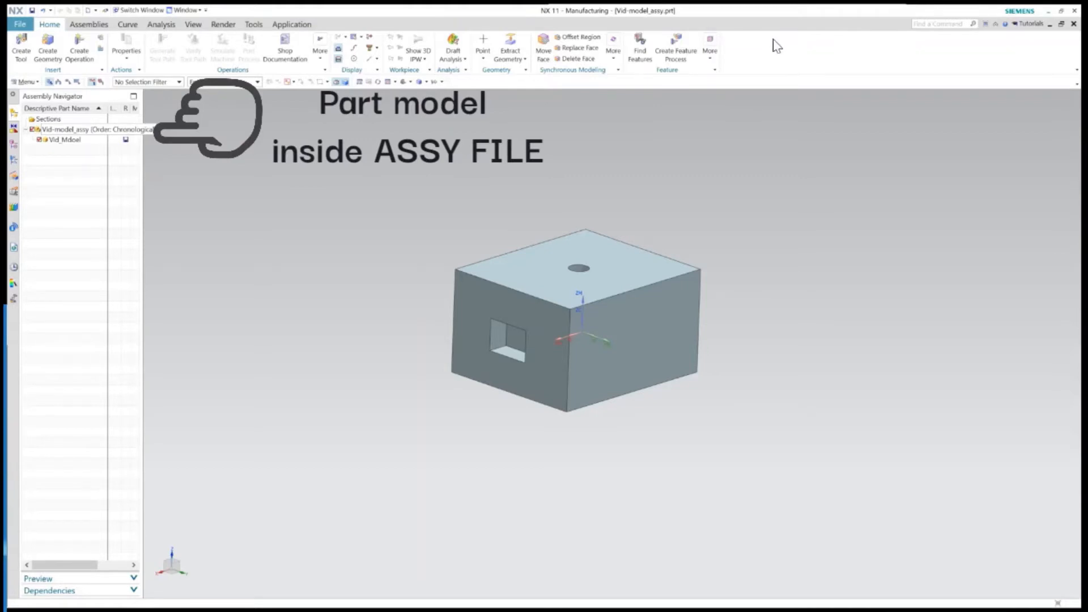
middle_drag(578, 340, 648, 327)
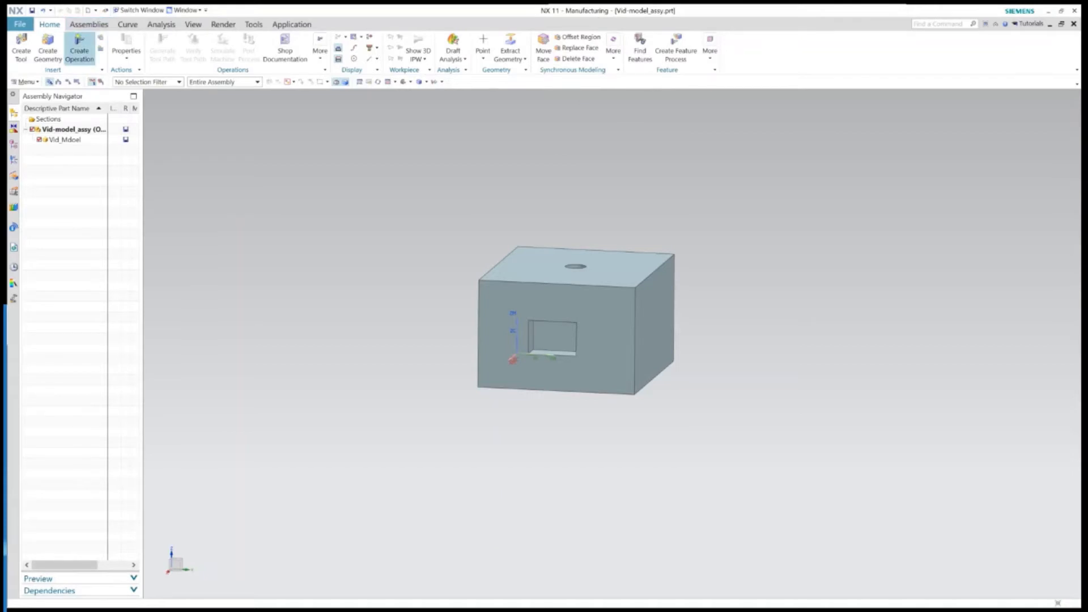
Open WORKPIECE from the geometry view of the operations and display its specified part and blank geometry
click(13, 159)
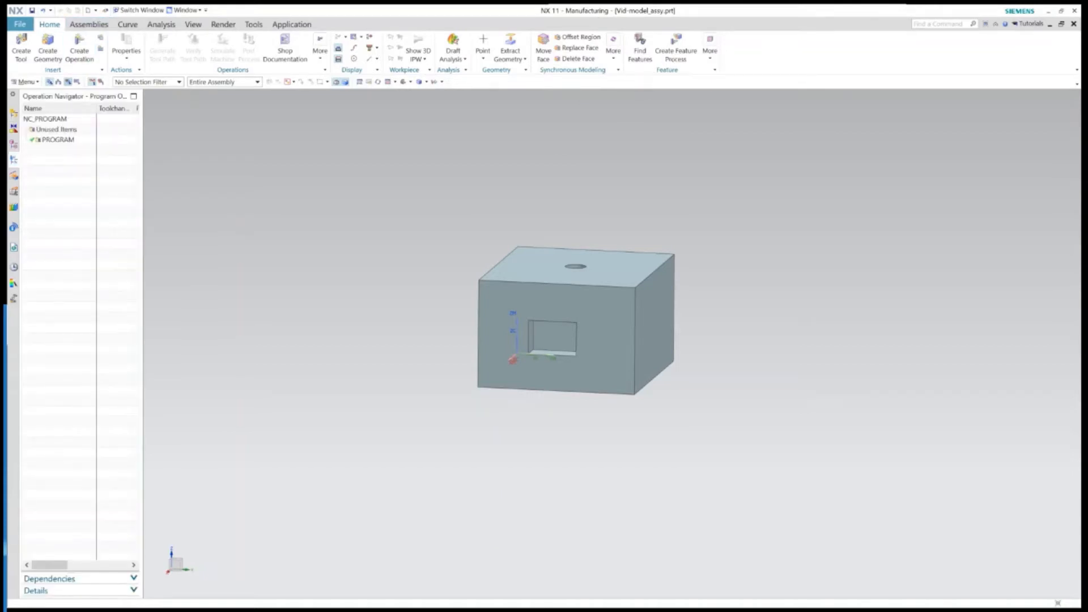
click(68, 82)
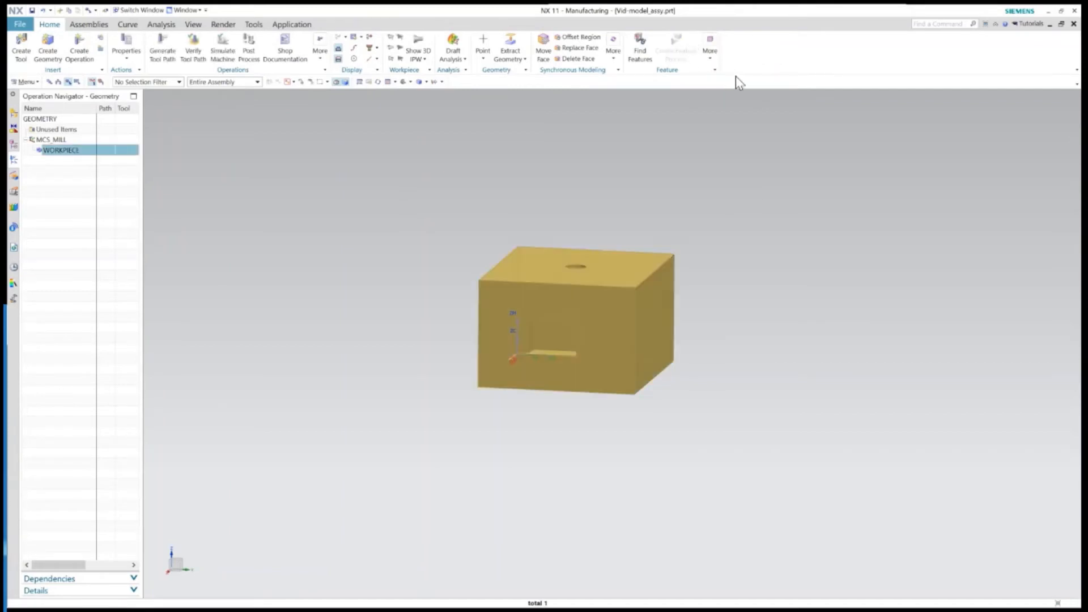
right_click(72, 152)
click(108, 158)
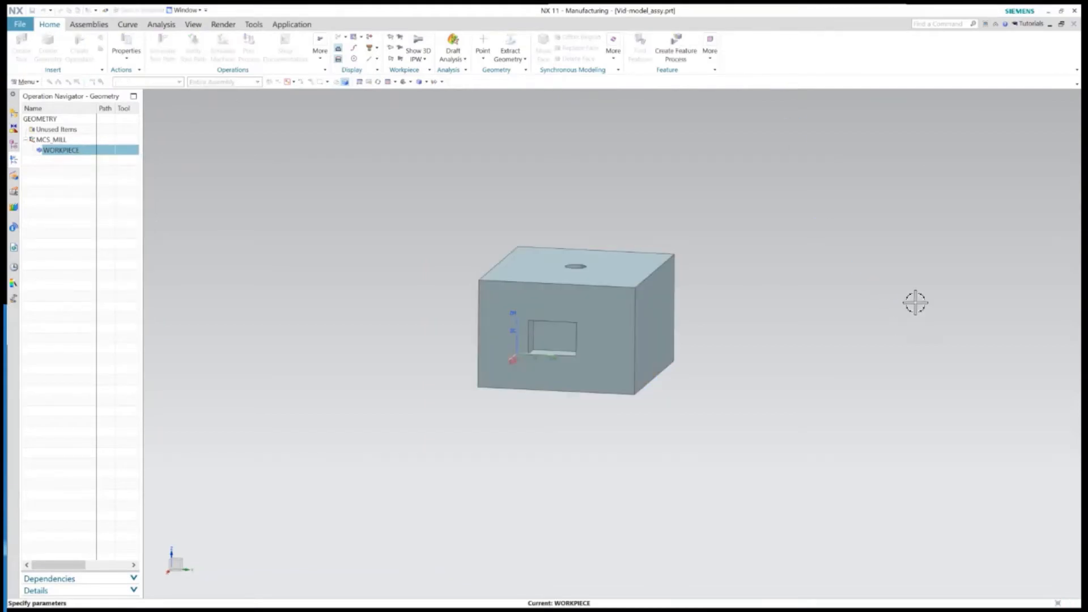
middle_drag(575, 320, 573, 347)
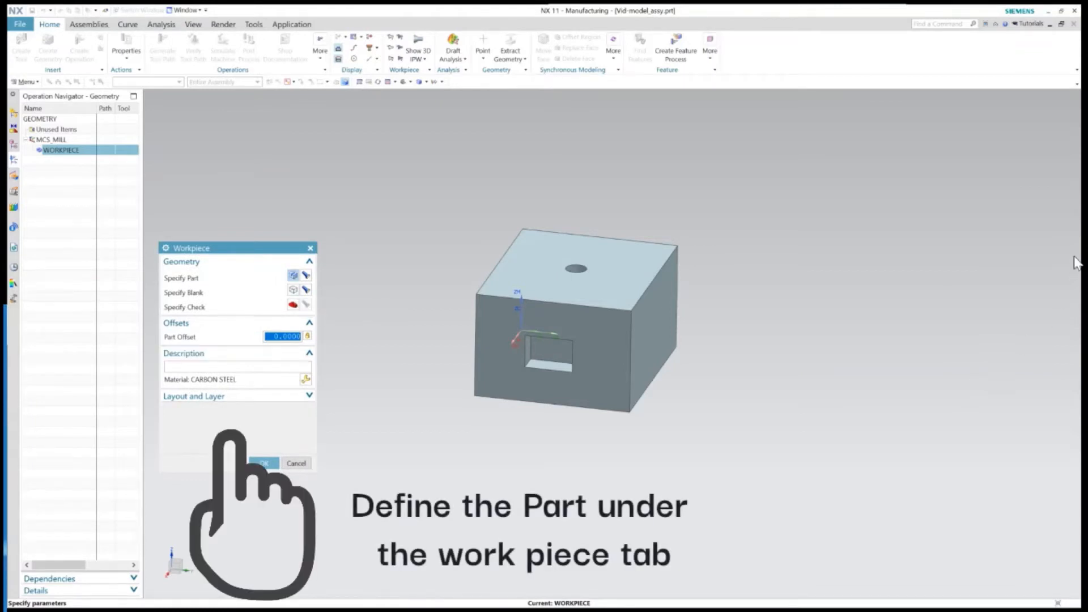
click(305, 275)
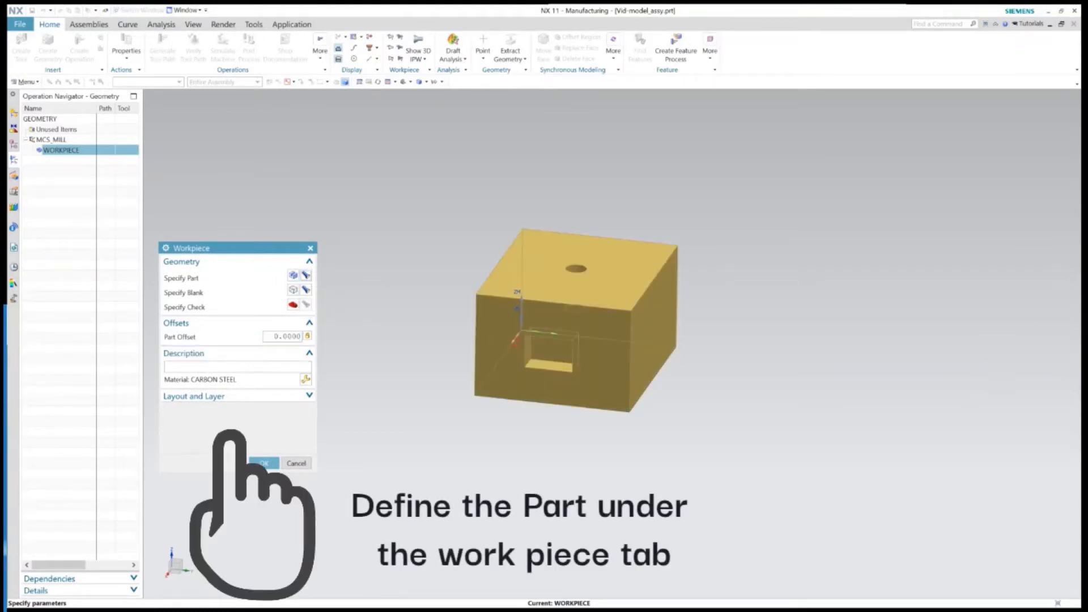
mouse_move(575, 368)
middle_down()
mouse_move(575, 310)
mouse_move(575, 368)
middle_up()
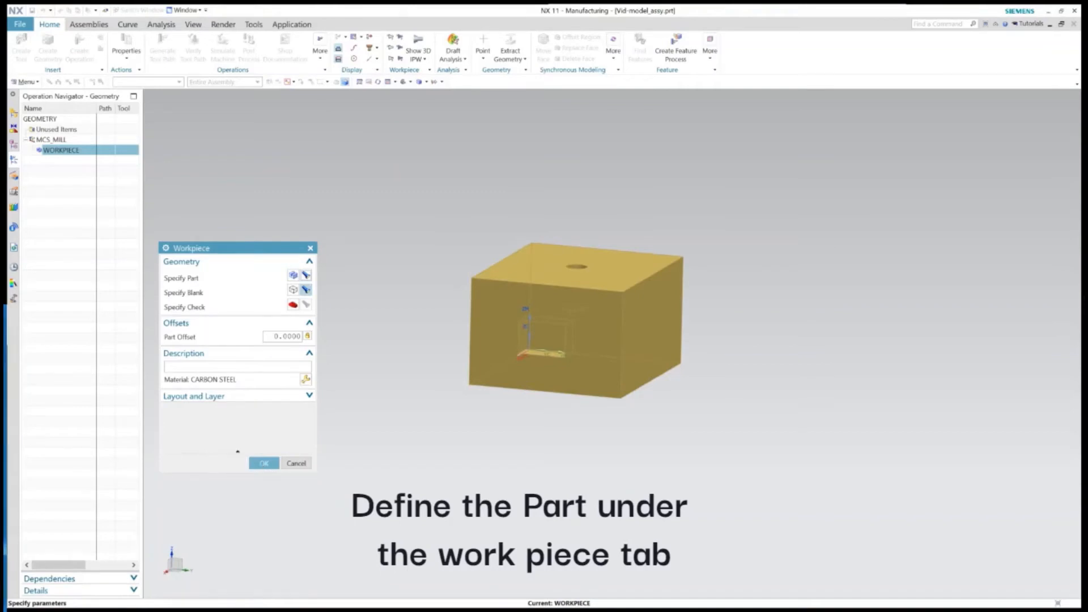
click(306, 289)
middle_drag(575, 318, 591, 385)
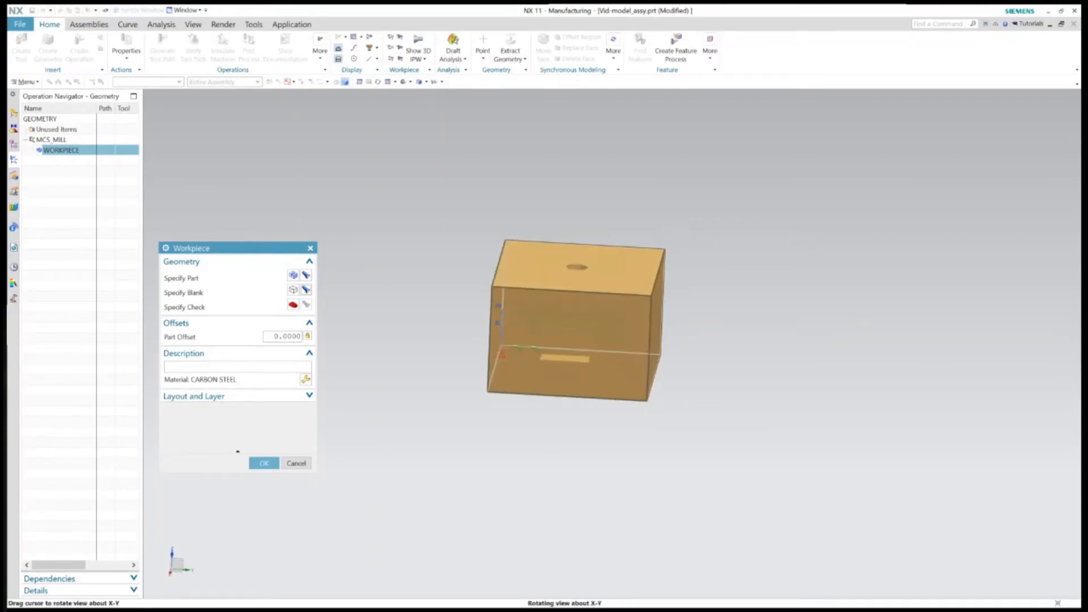
middle_click(1022, 541)
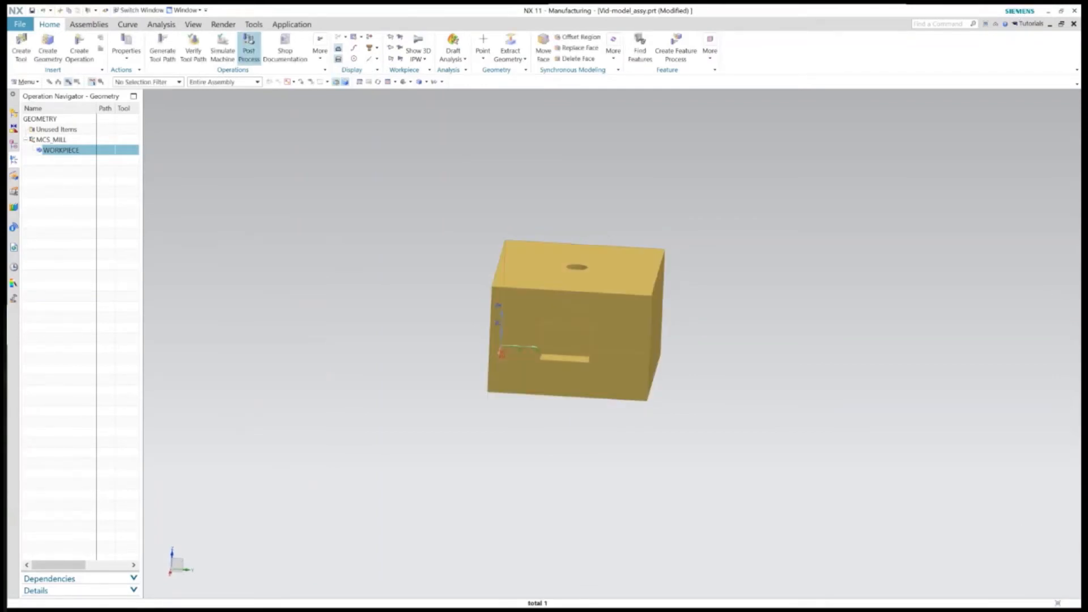
Switch to Vid_Mdoel.prt and create a Block-type Bounding Body around the solid body with the WCS as reference
click(185, 11)
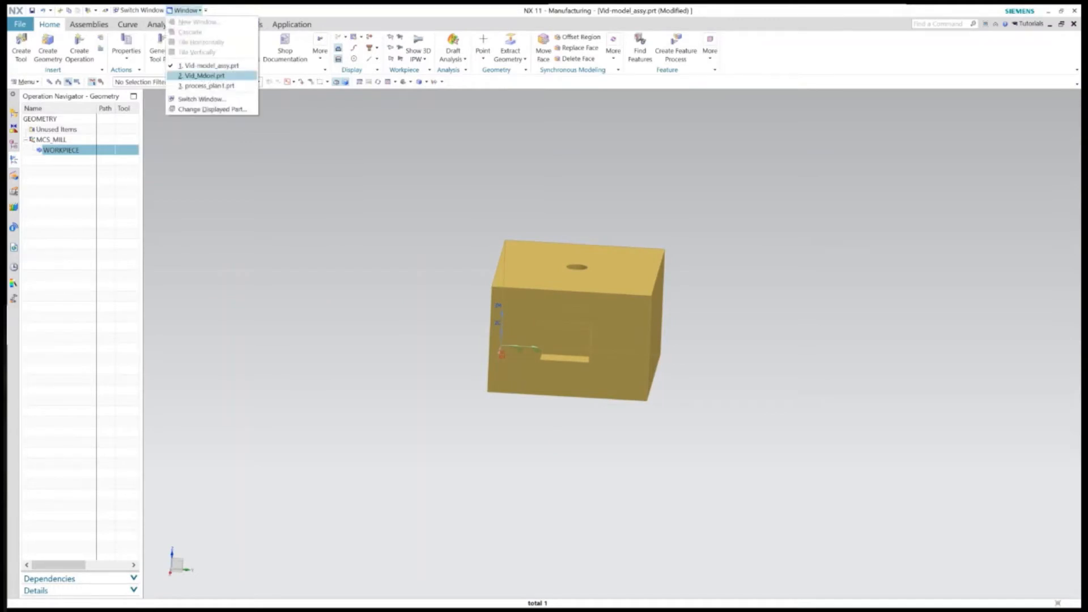
click(218, 75)
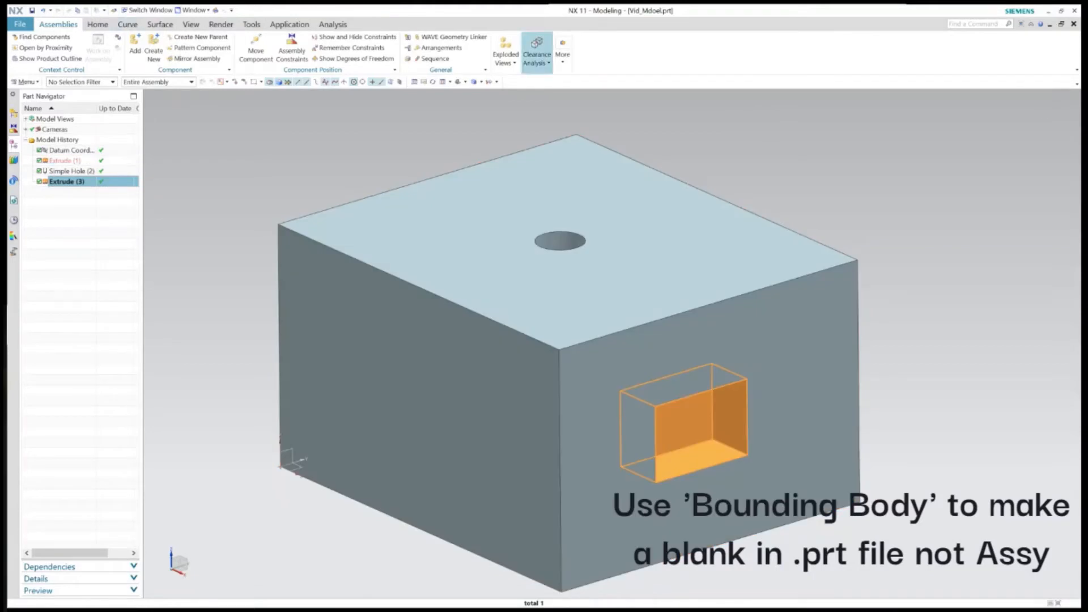
click(97, 24)
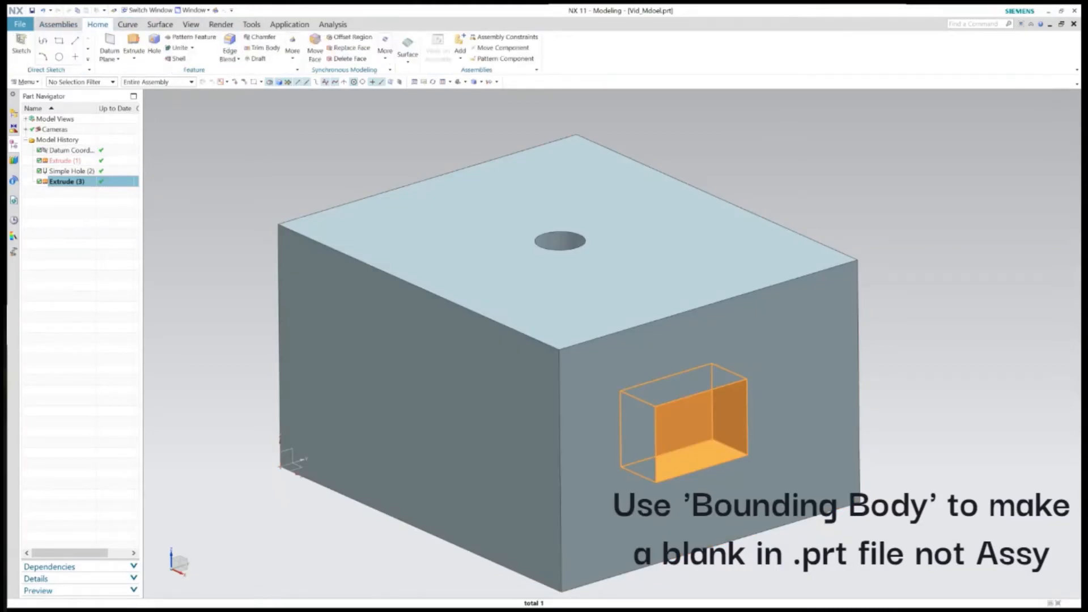
click(292, 49)
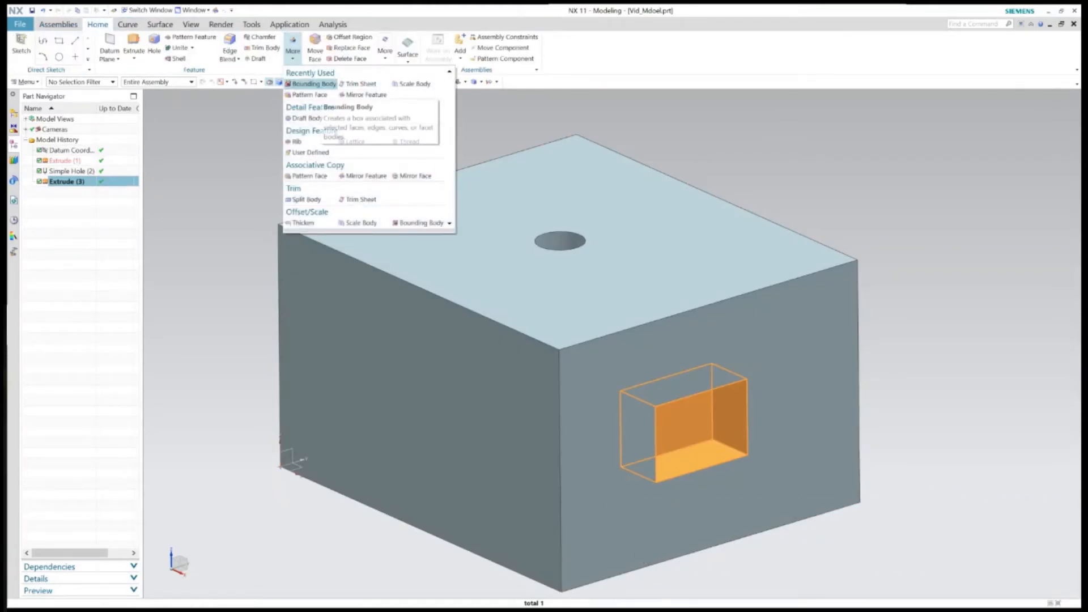
click(314, 83)
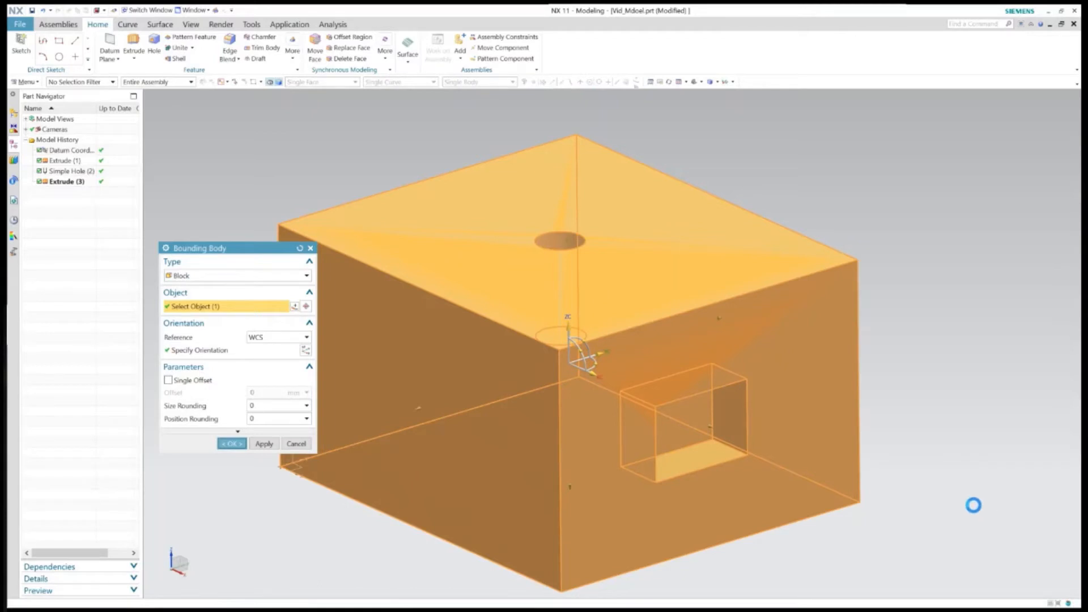
middle_click(973, 504)
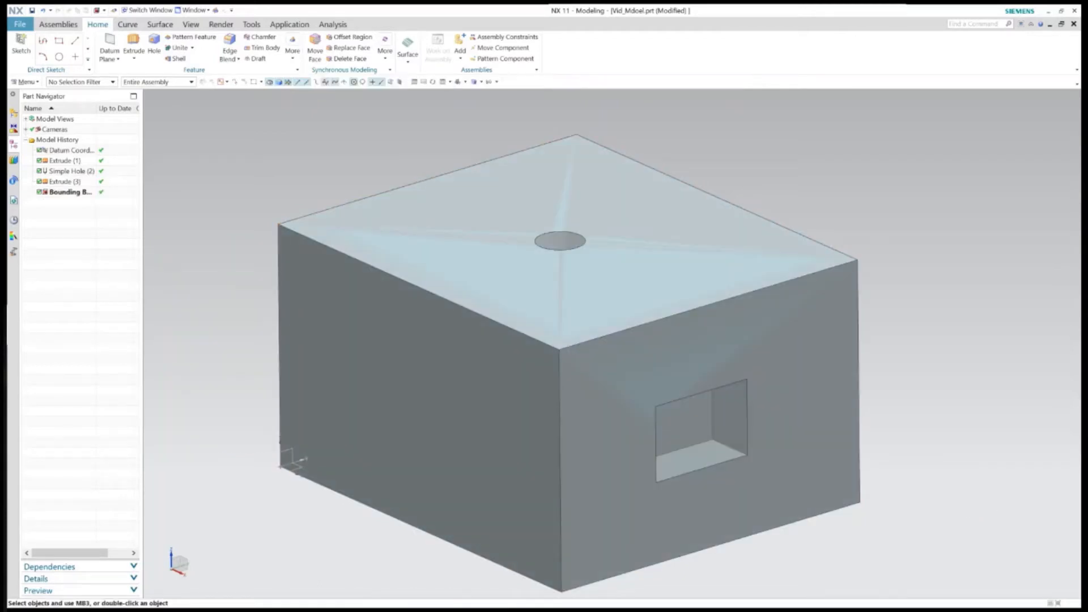
Return to Vid-model_assy.prt and redefine the WORKPIECE blank as type Geometry, using the first of the two overlapping solid bodies
click(193, 10)
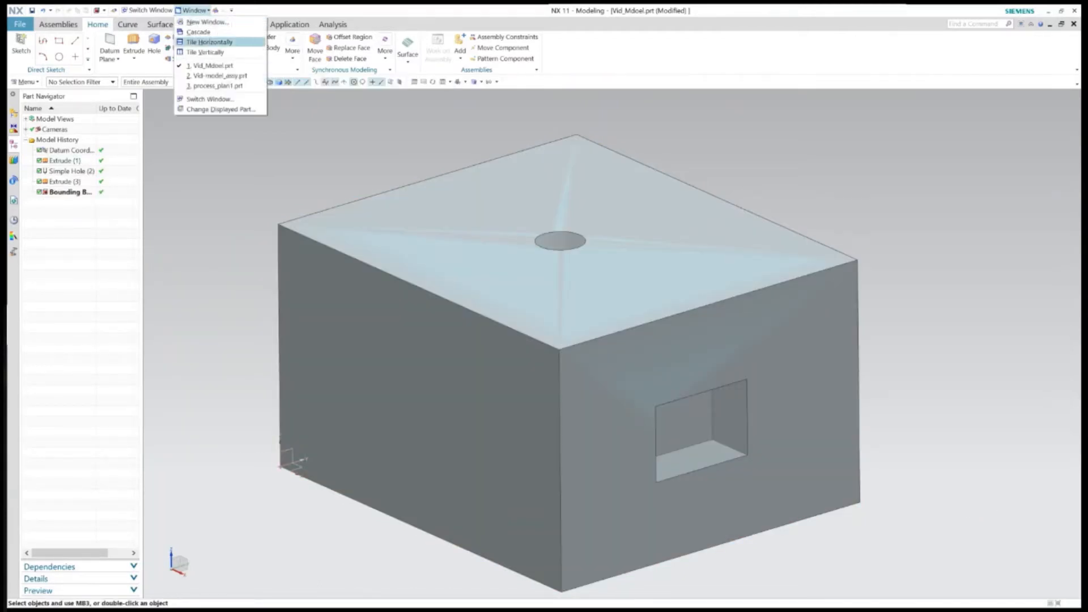
click(220, 75)
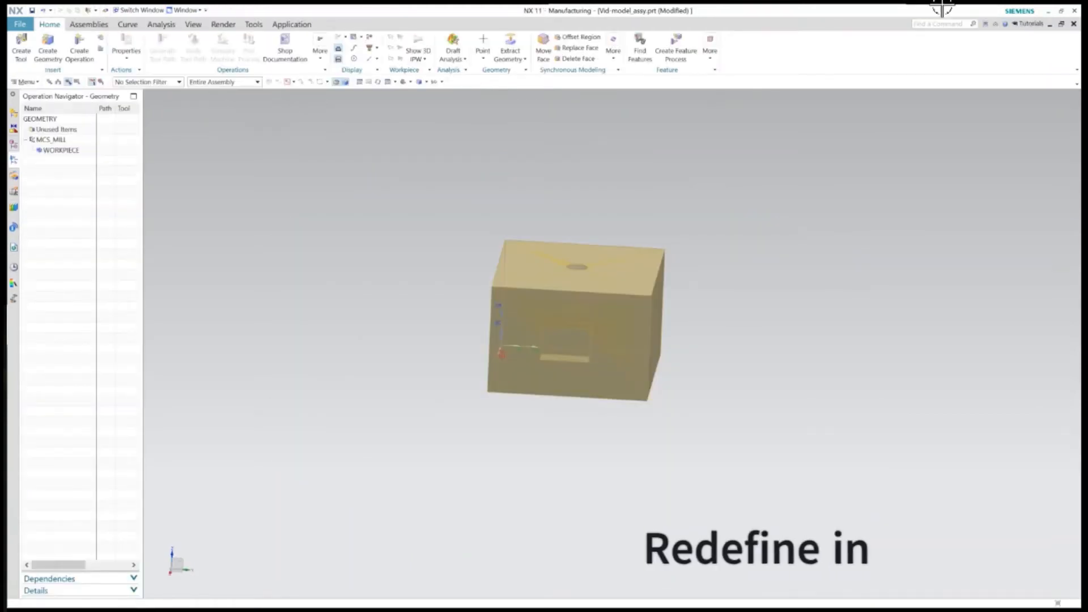
right_click(63, 149)
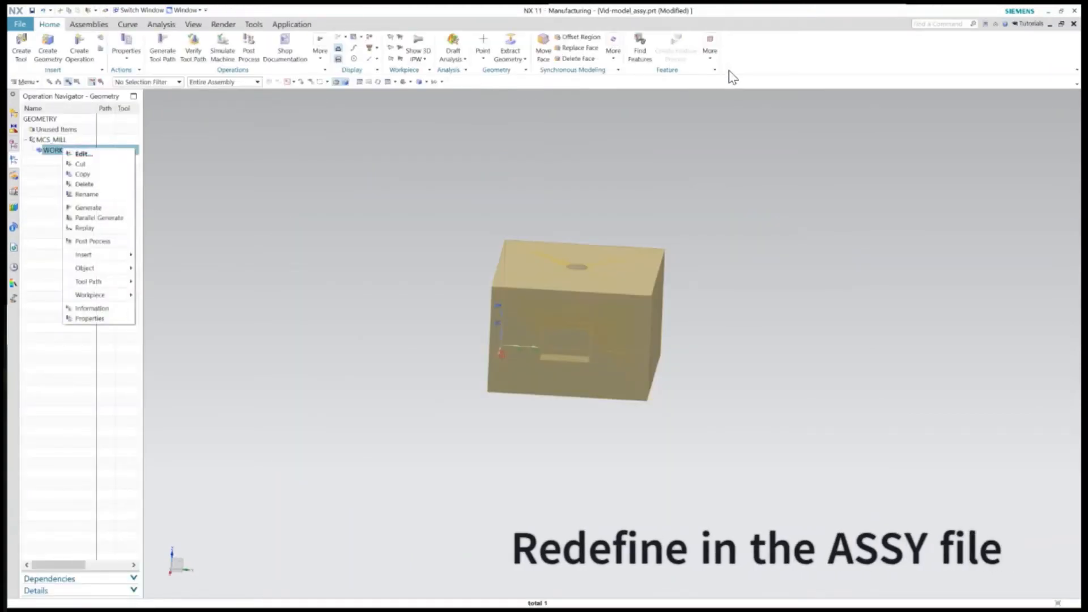
key(Return)
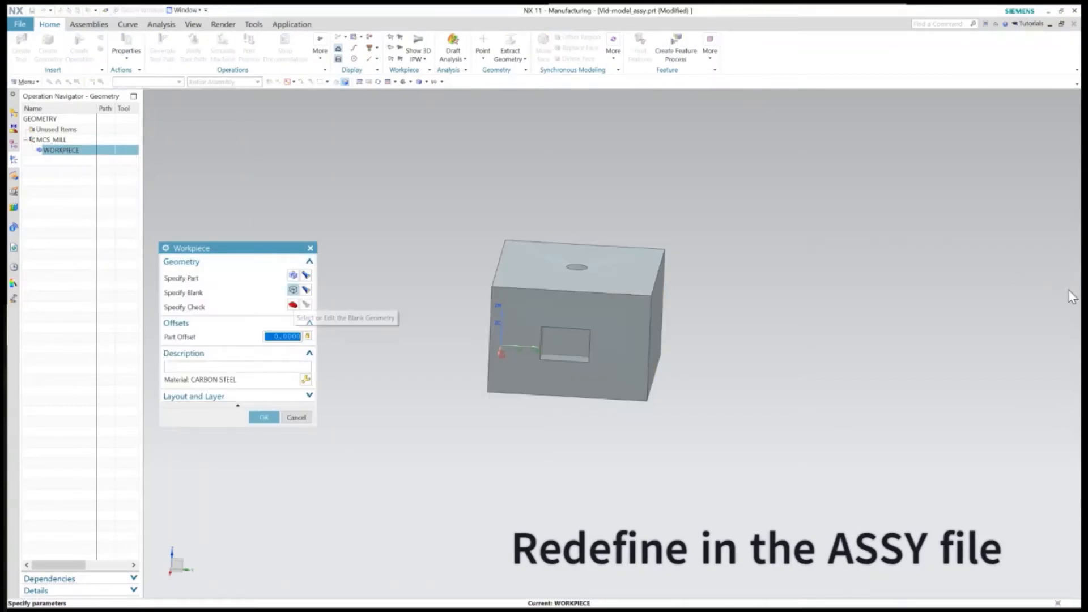
click(293, 290)
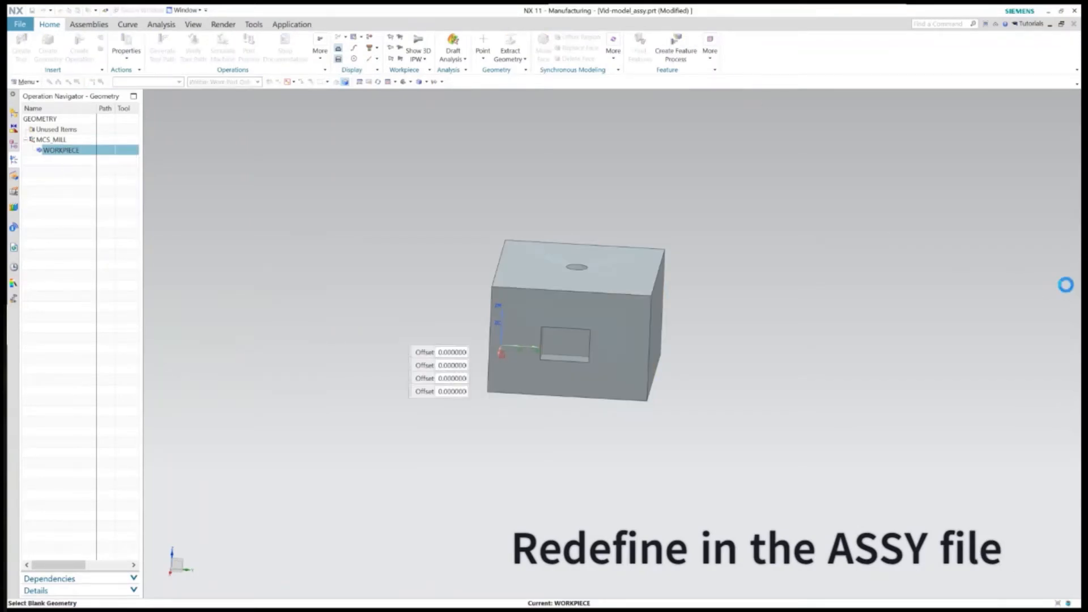
middle_click(1077, 225)
click(307, 276)
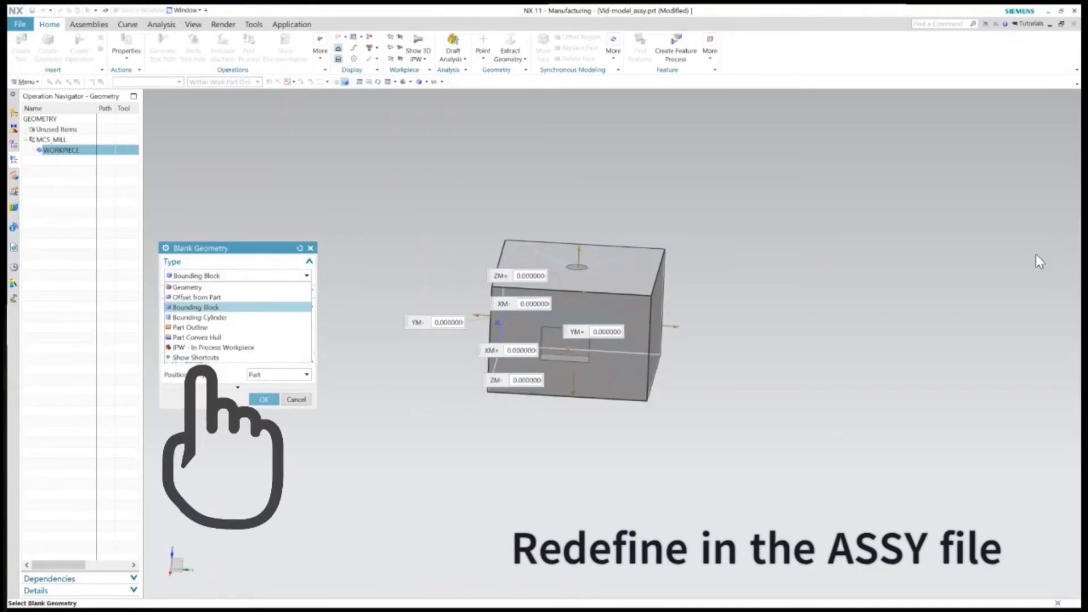
click(238, 287)
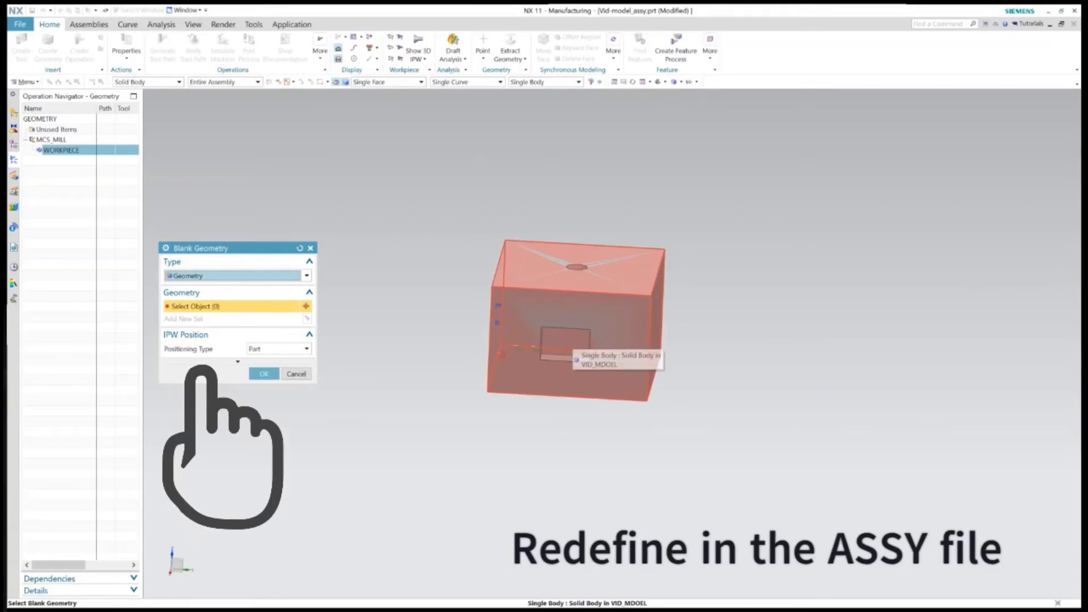
click(571, 338)
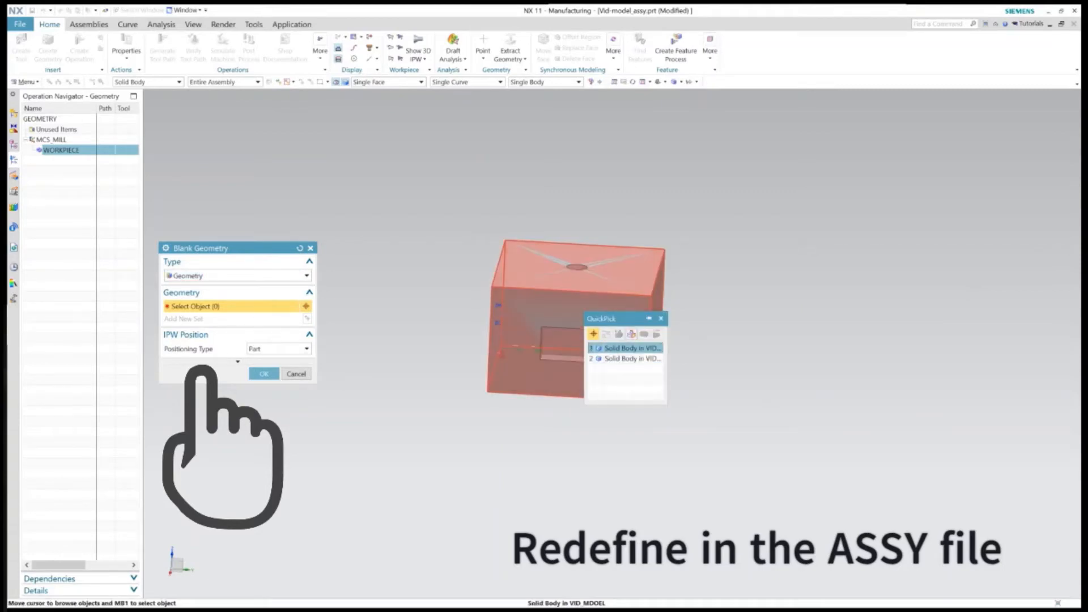
click(623, 348)
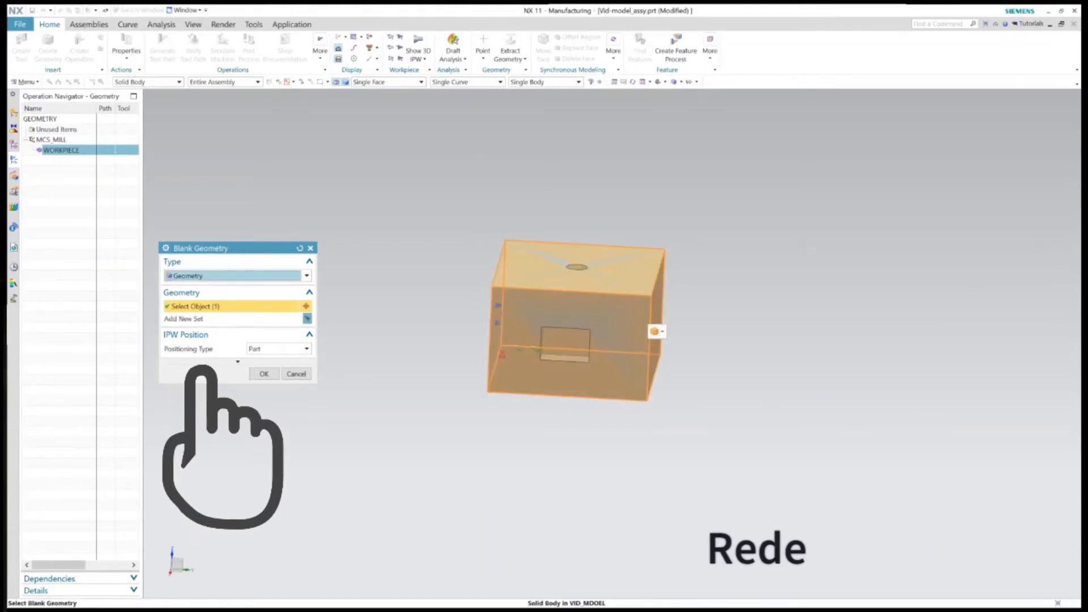
middle_click(1011, 408)
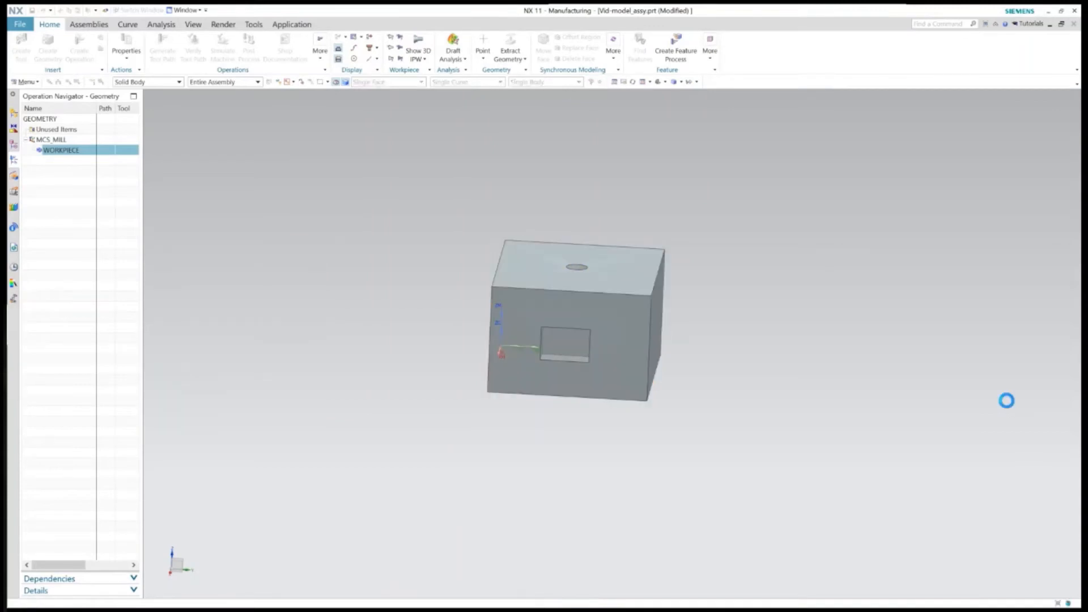
middle_click(1035, 480)
middle_drag(1035, 479, 956, 481)
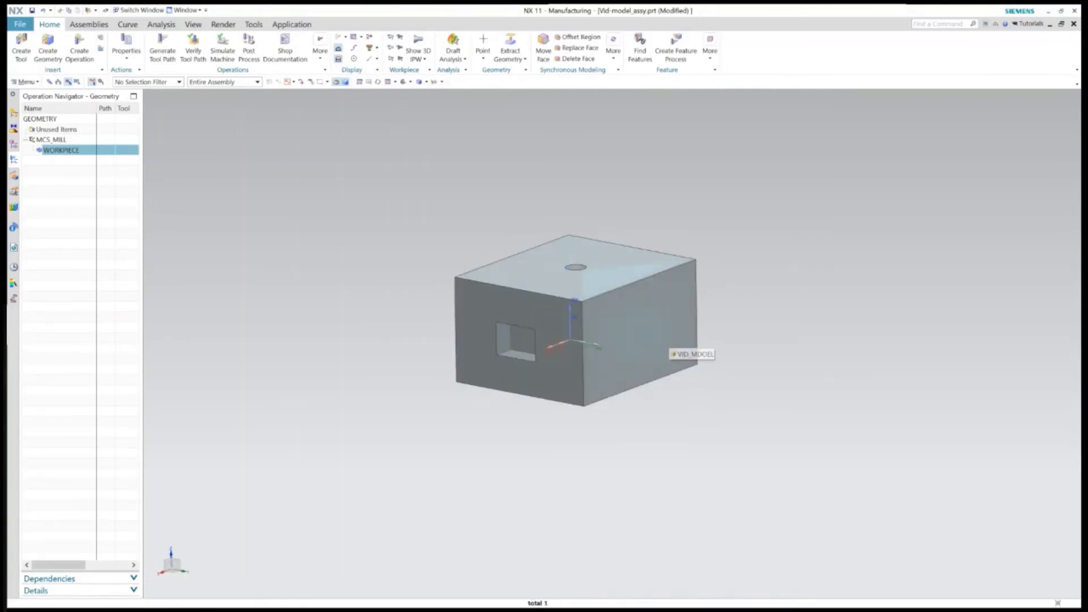
Create process_plan2.prt from the Machining Line Planner's Process Plan template in millimetres, and widen the navigator to show the setup areas
click(20, 24)
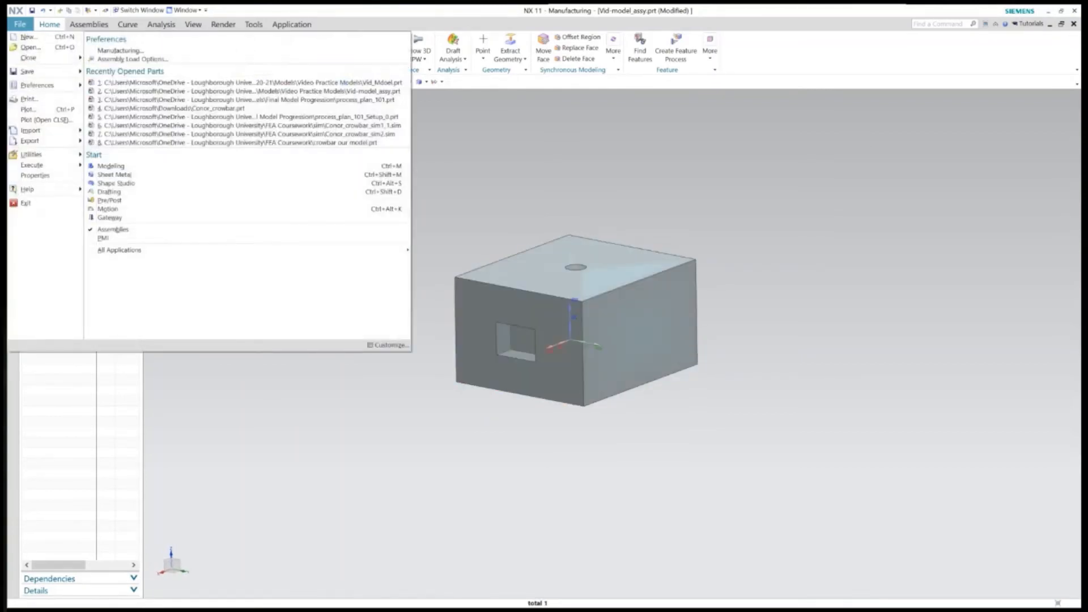
click(28, 36)
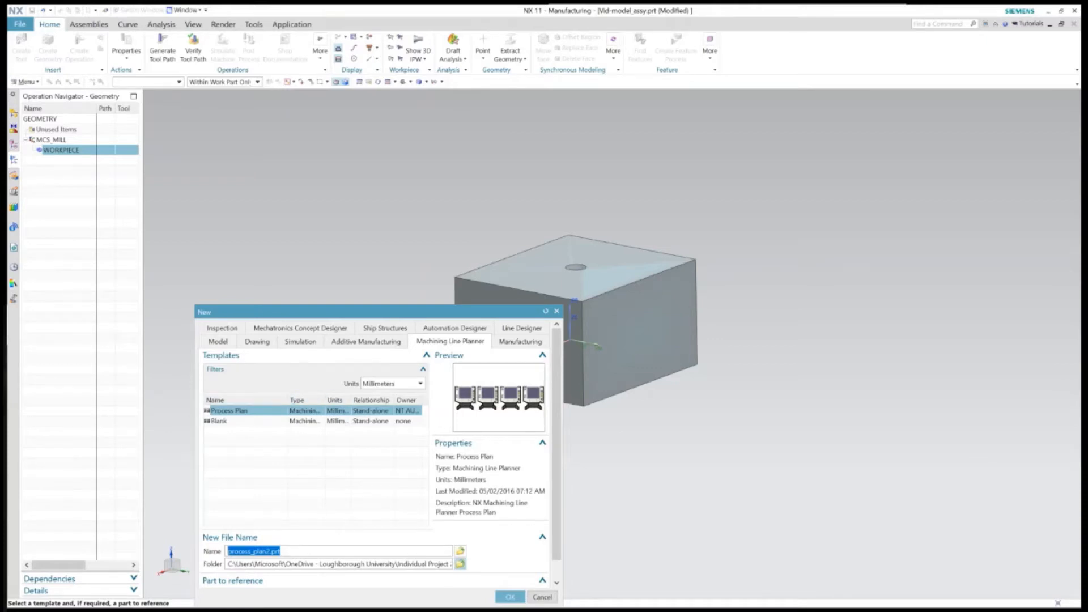
click(509, 596)
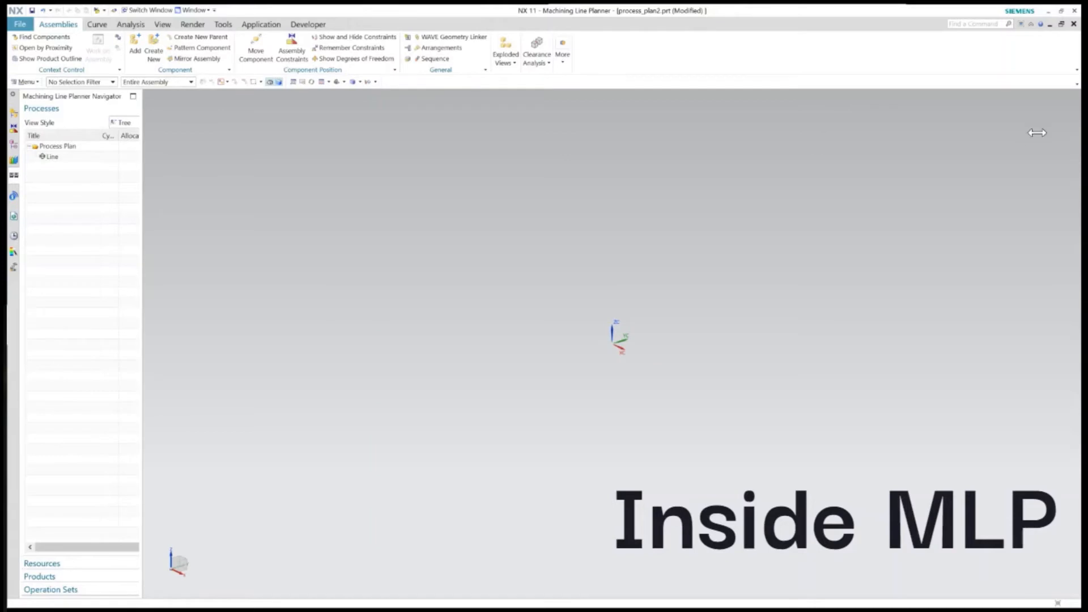
drag(1037, 133, 1037, 133)
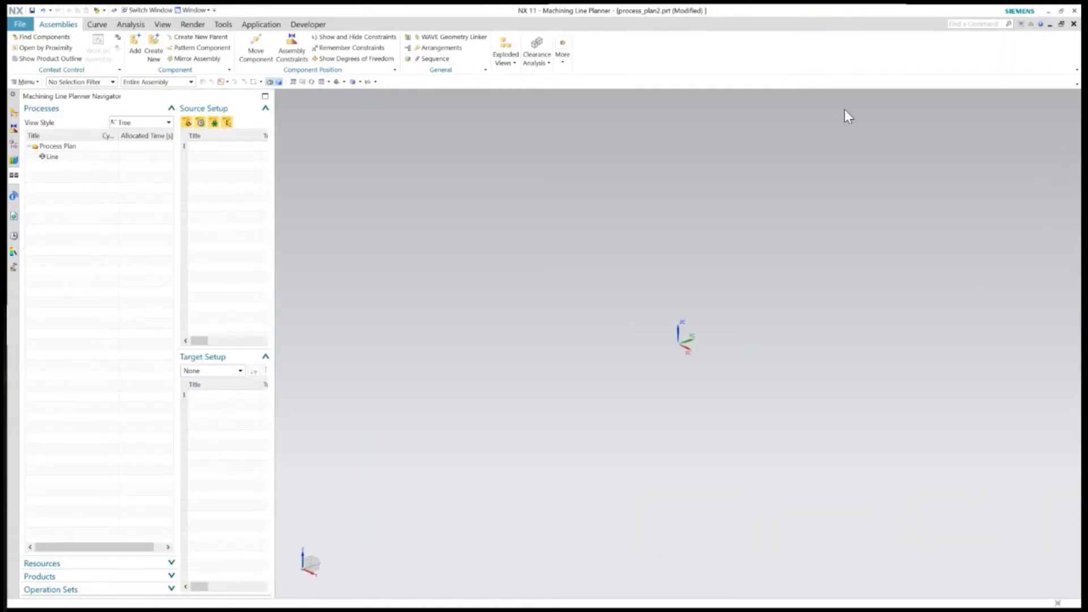
Load the saved Vid-model_assy part file into the Process Plan
right_click(67, 145)
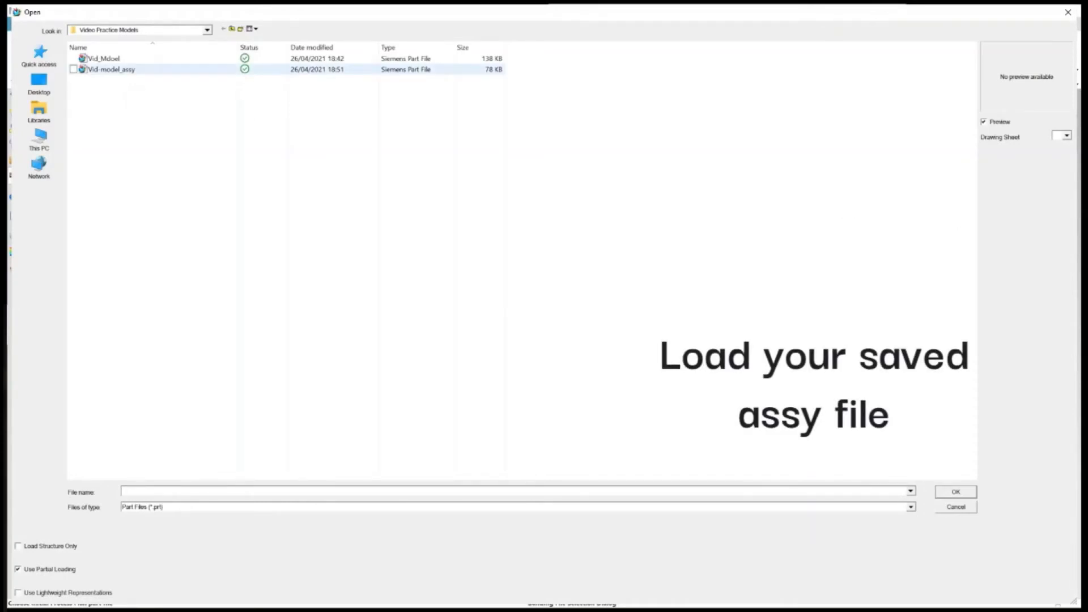
click(111, 69)
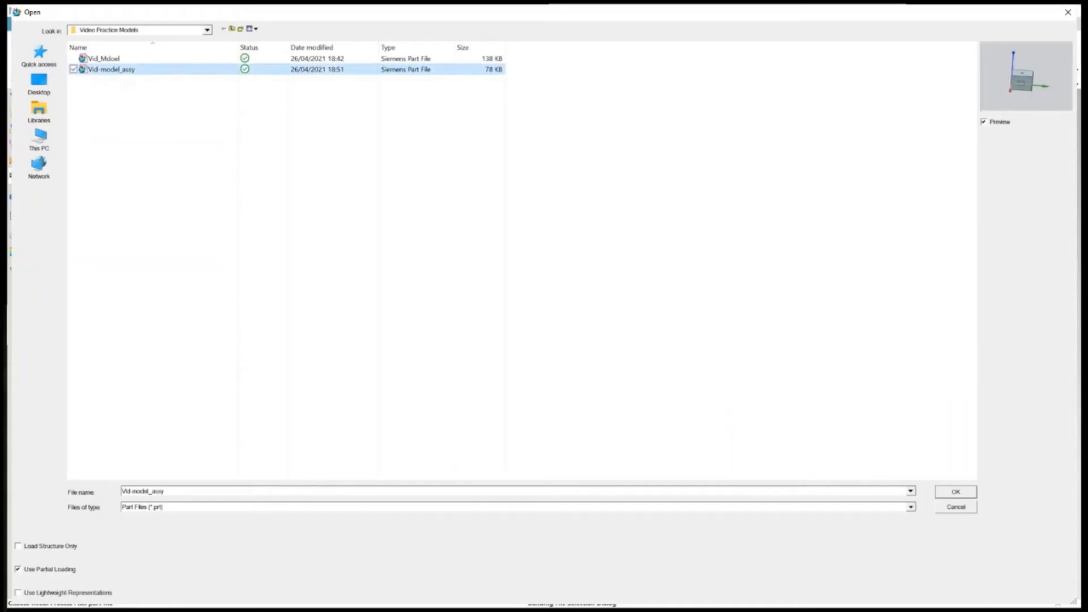
click(955, 492)
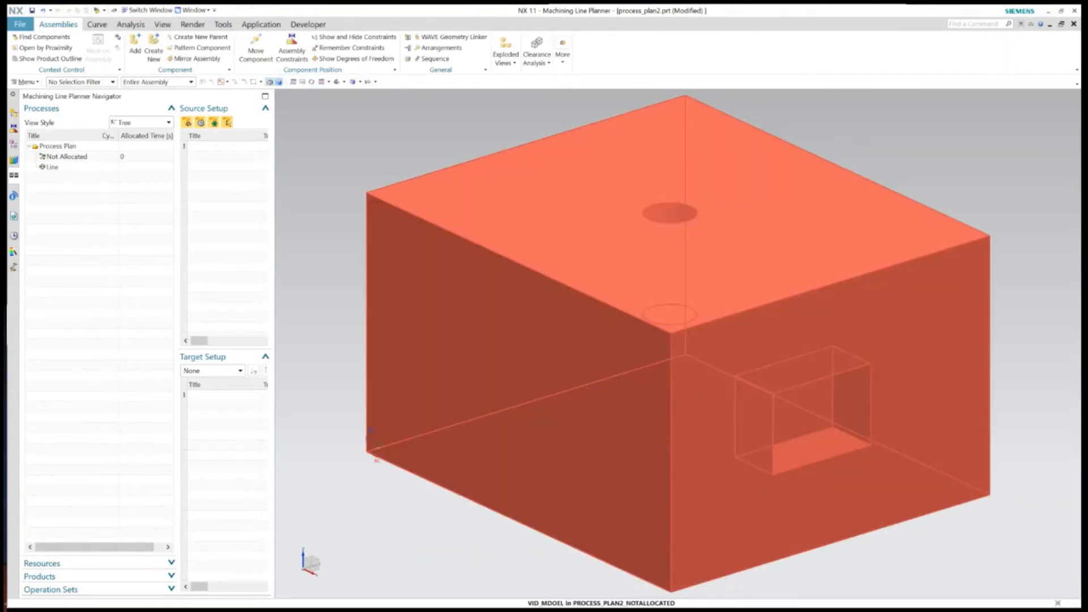
Add a setup to the Line of the process plan
scroll(709, 227, down, 3)
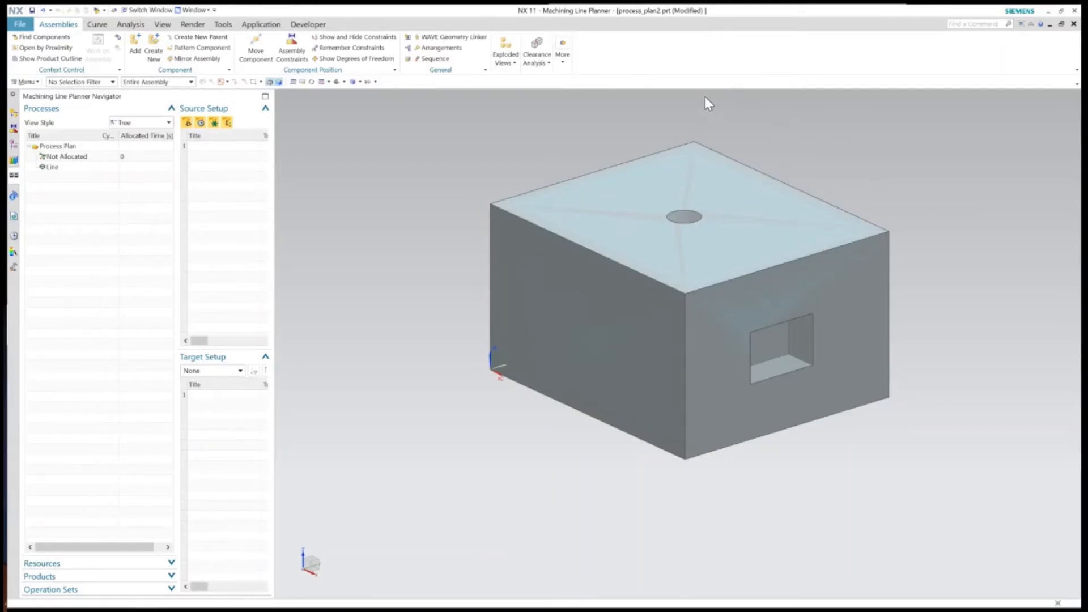
right_click(108, 167)
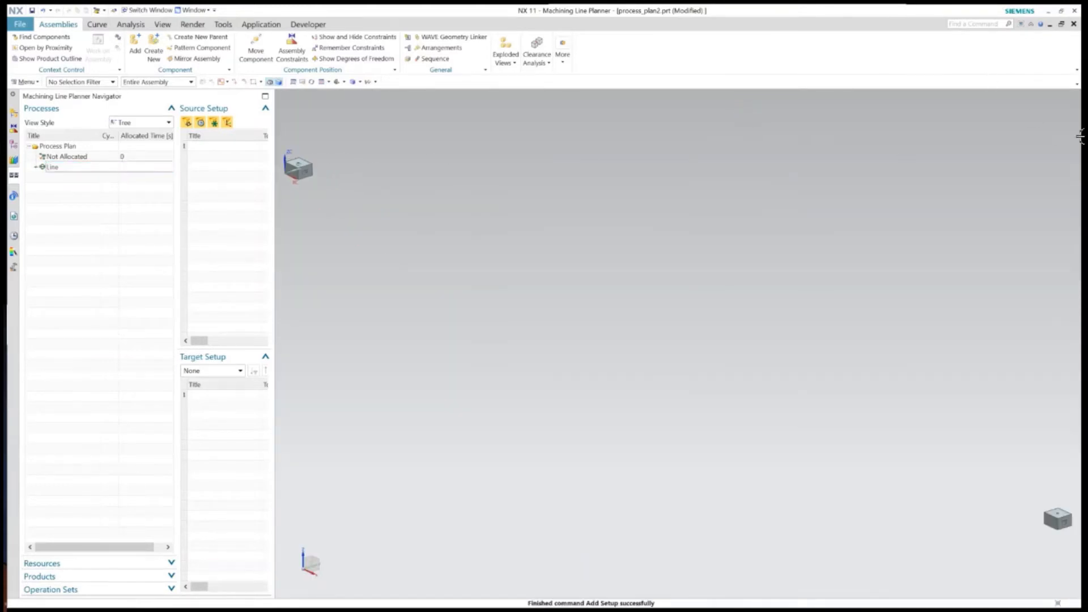
scroll(1077, 546, down, 2)
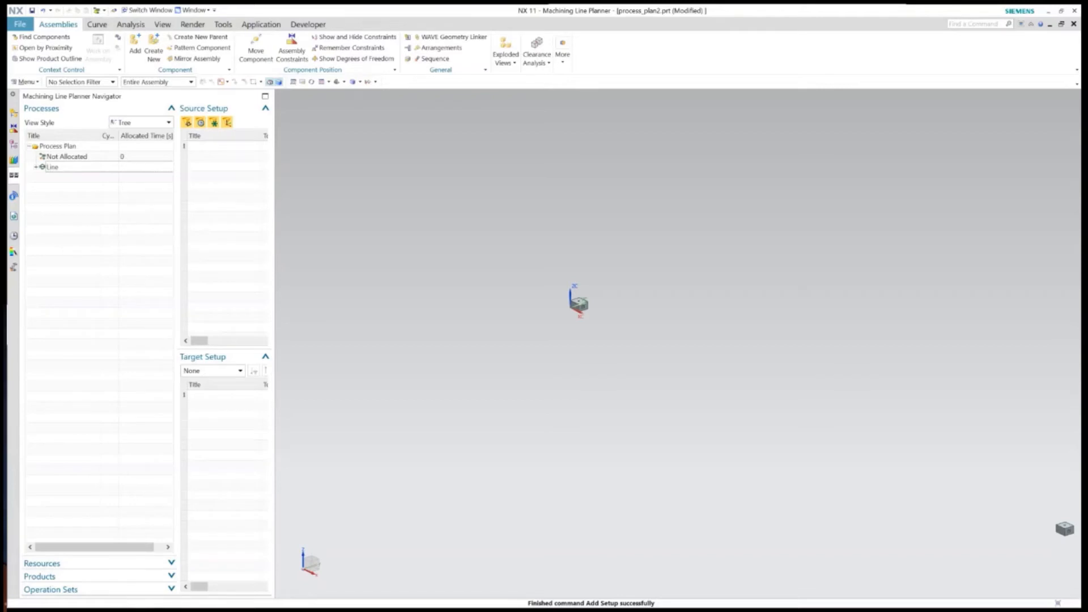
Locate Setup_1's part in the model and open Setup_1 with Manufacturing, checking the WORKPIECE under its MCS
click(559, 331)
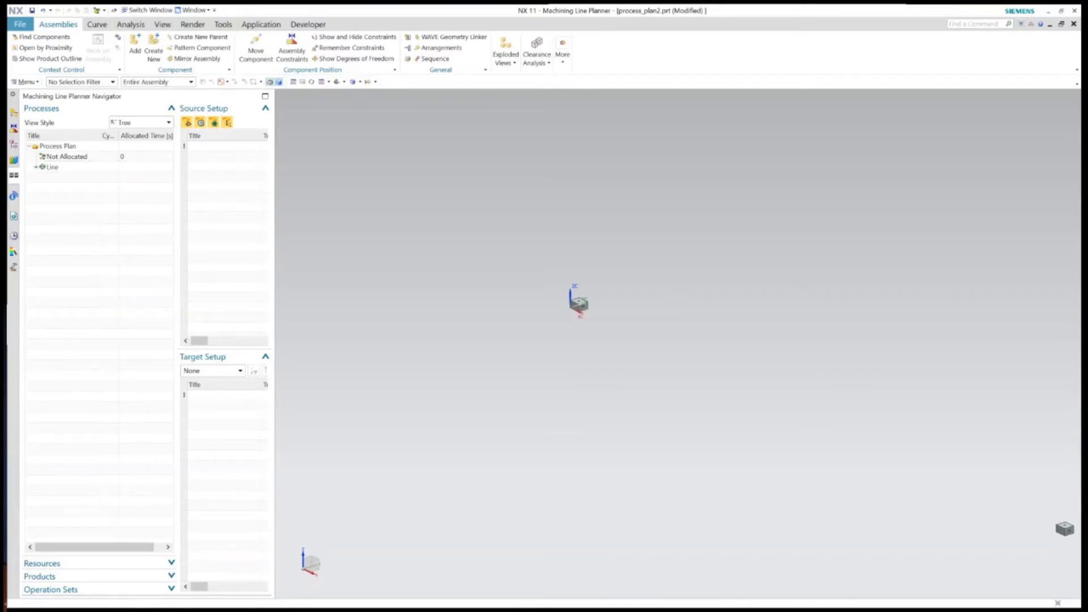
shift+middle_drag(677, 343, 400, 190)
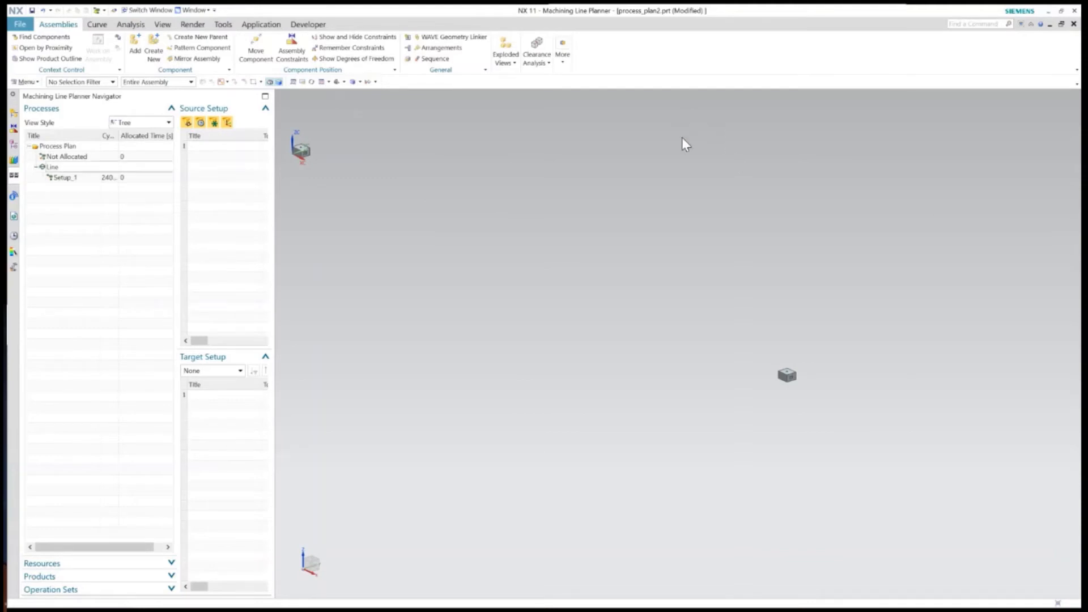
click(65, 177)
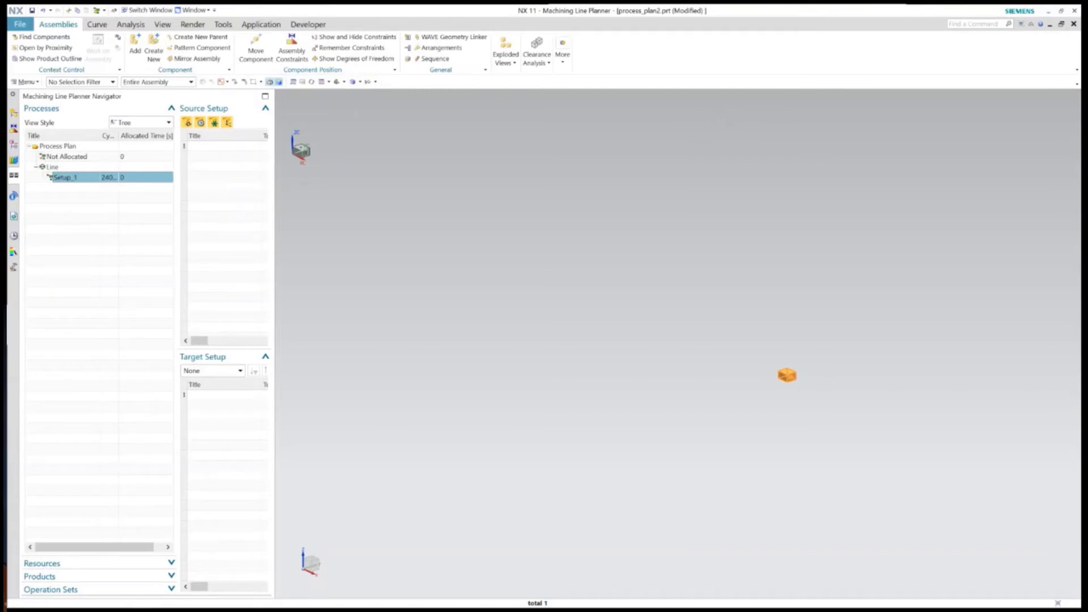
scroll(834, 393, up, 10)
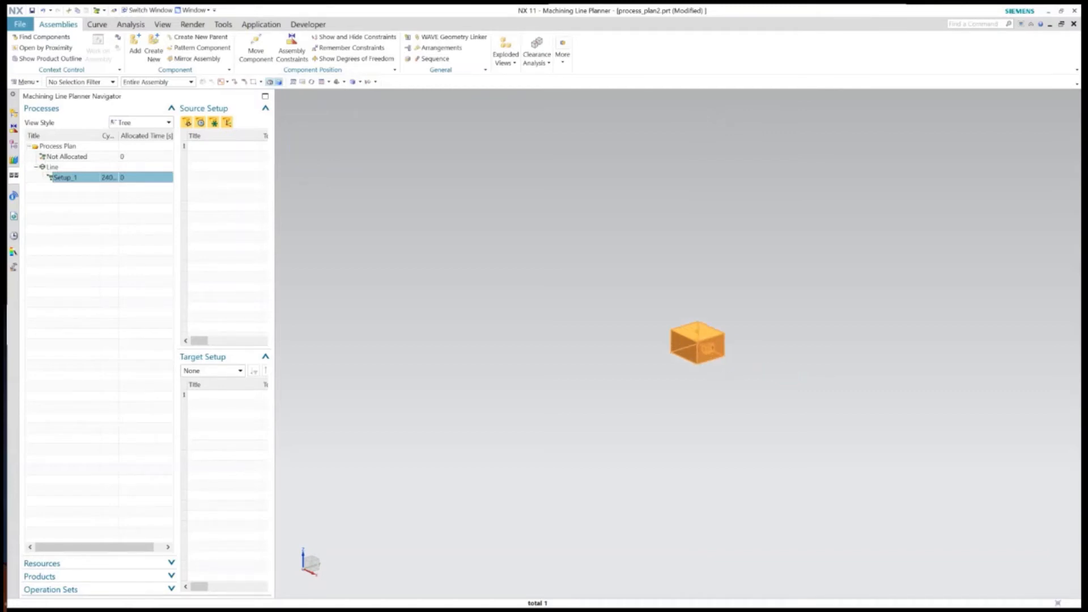
scroll(665, 306, up, 3)
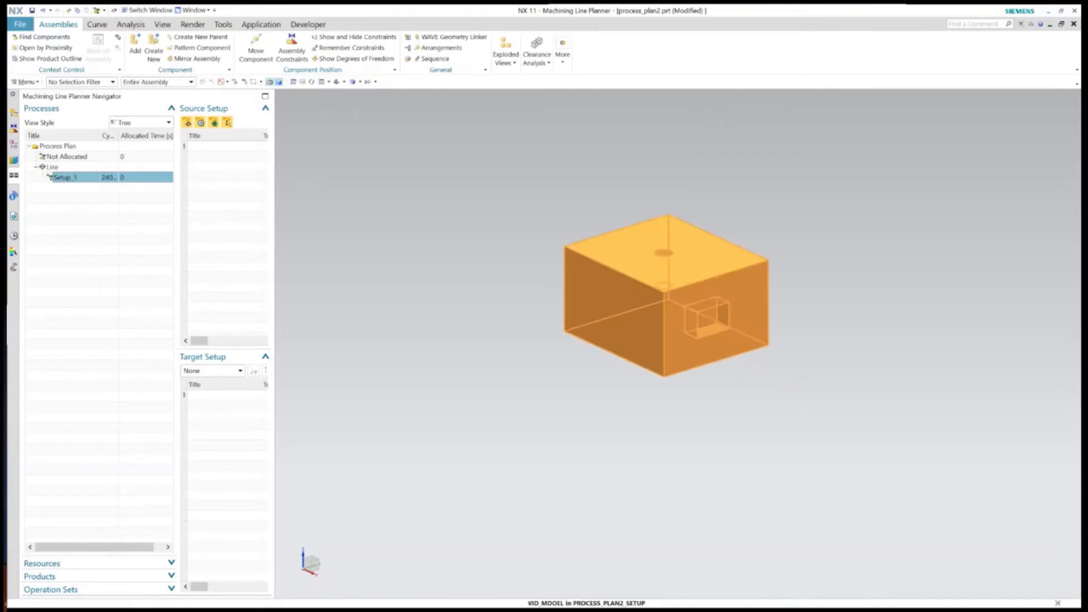
key(Escape)
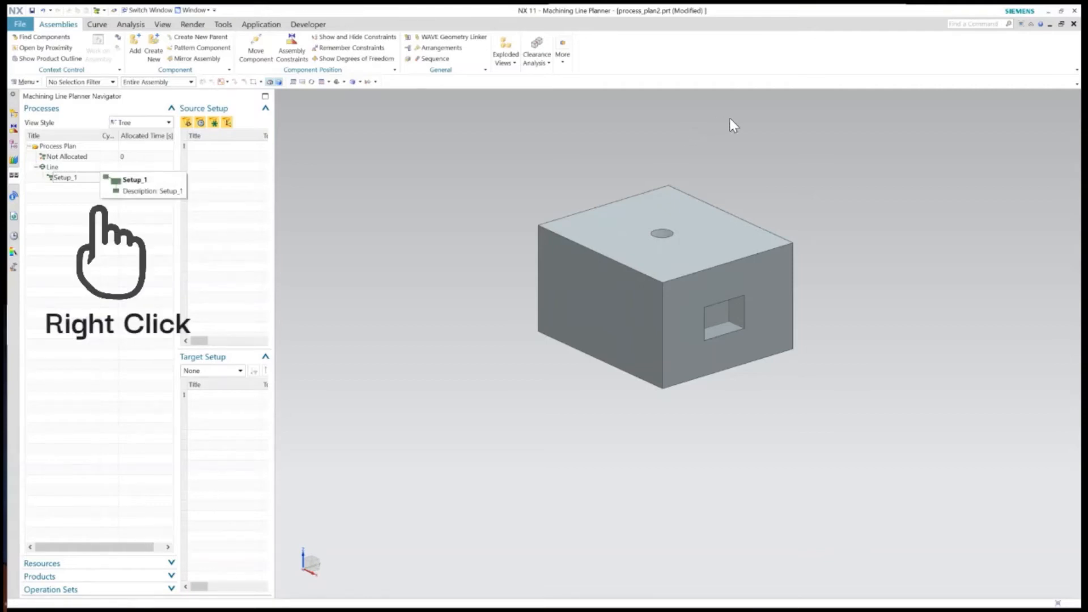
right_click(71, 181)
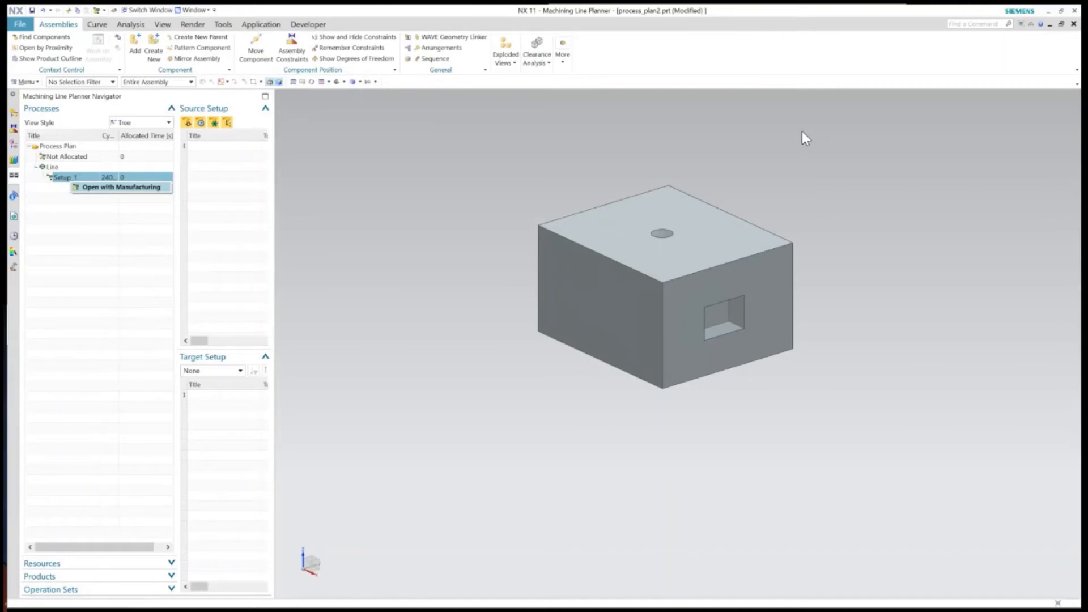
click(118, 187)
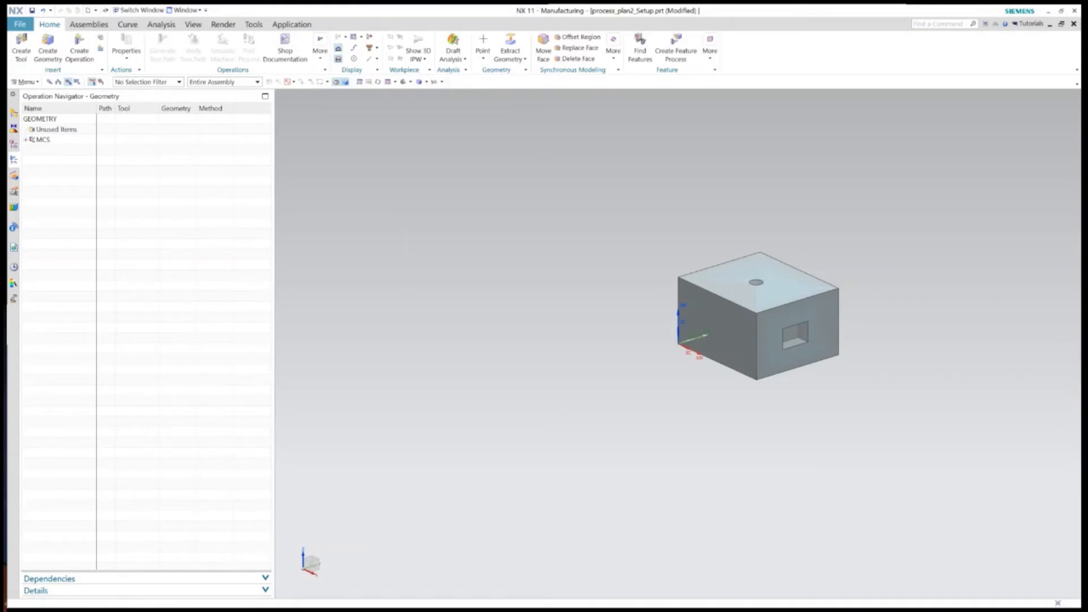
shift+middle_drag(758, 317, 626, 356)
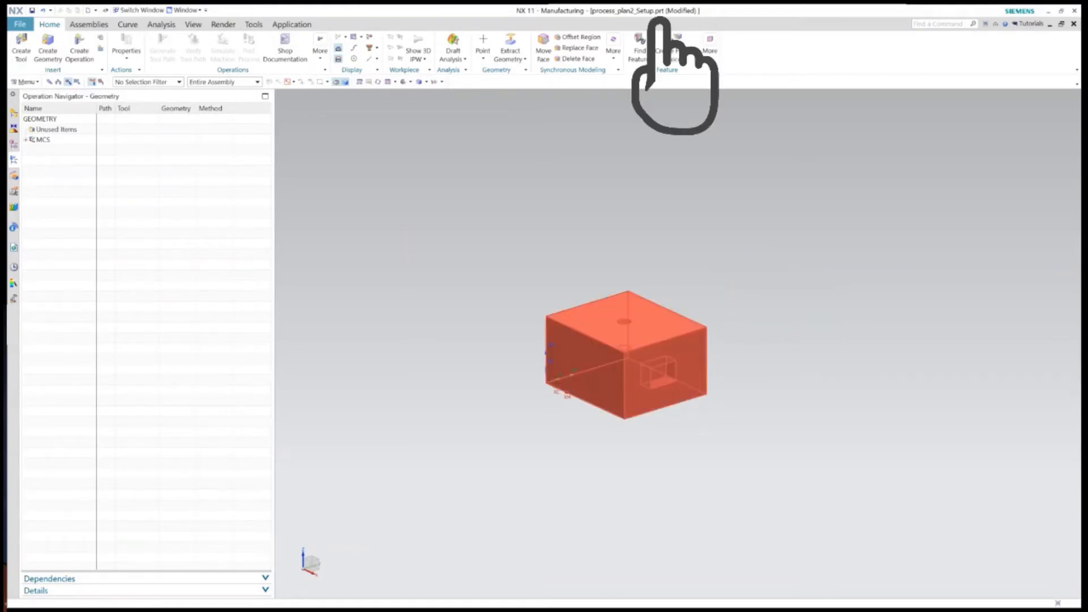
scroll(601, 402, up, 4)
shift+middle_drag(600, 400, 603, 443)
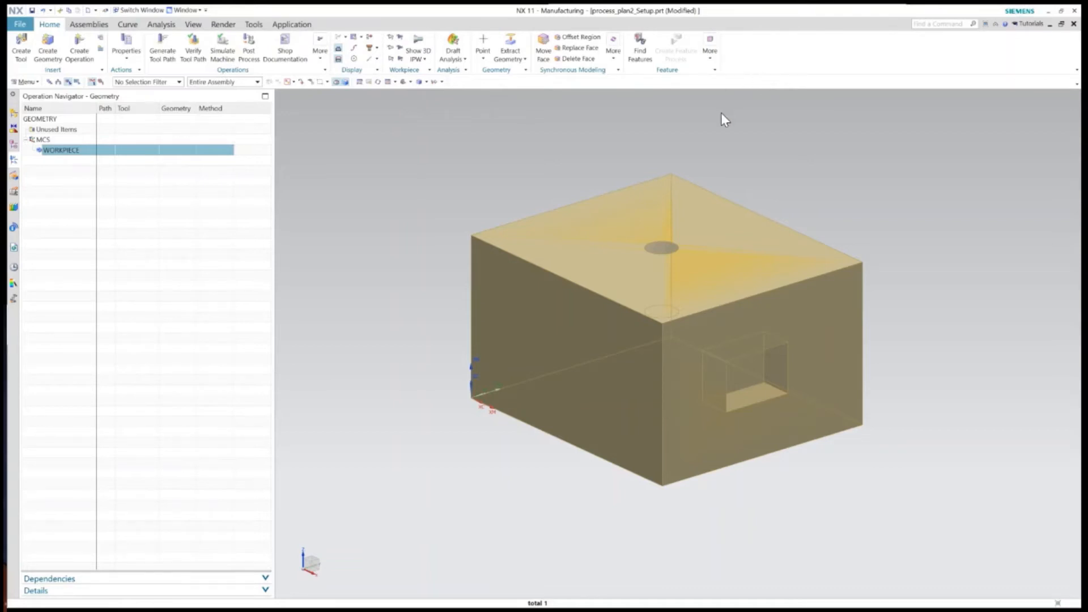
key(Escape)
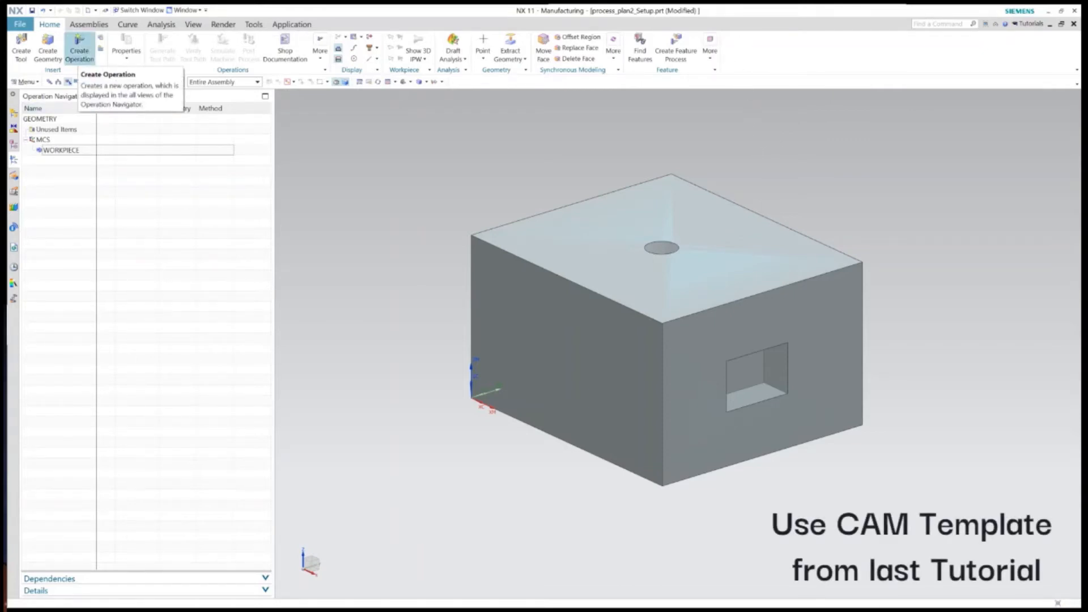
Create TAPPED_HOLE_M10 geometry of type Tapping_M10 under WORKPIECE, using the 10 mm through hole in the block's top face
click(79, 50)
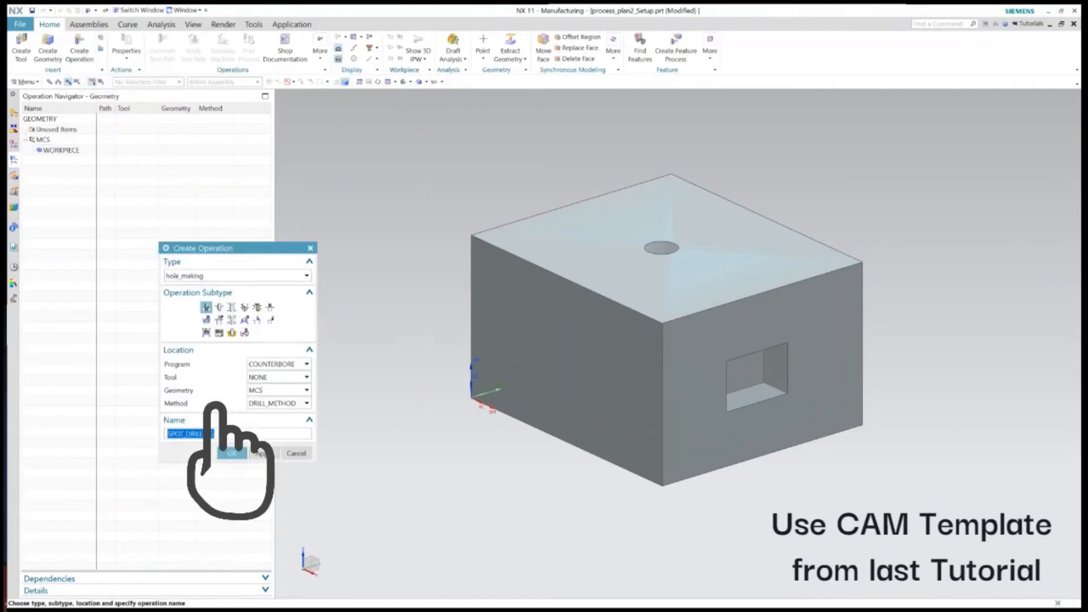
click(310, 249)
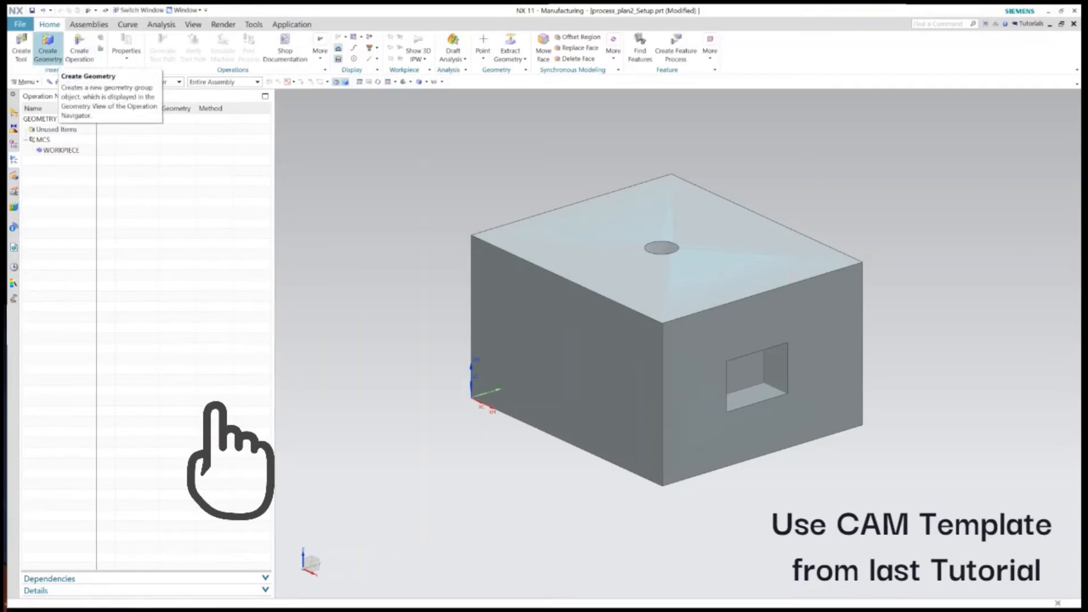
click(47, 50)
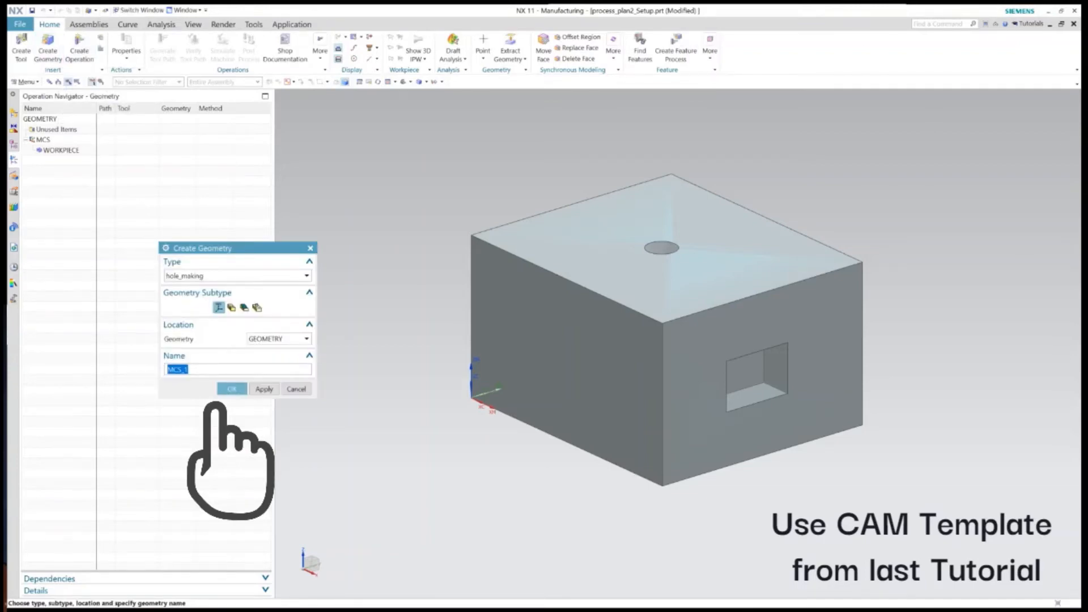
click(255, 276)
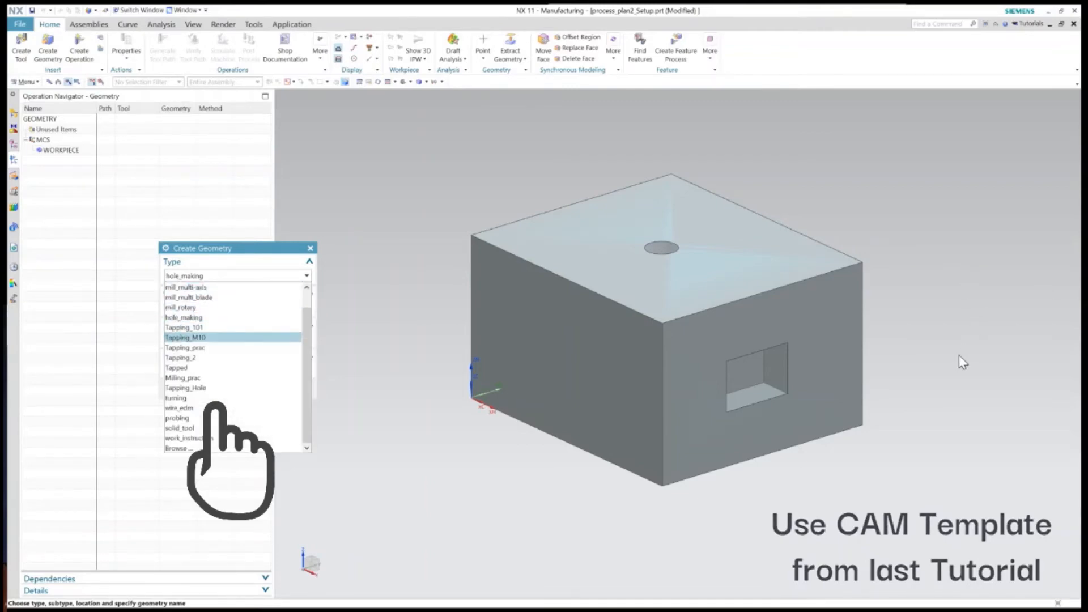
click(186, 337)
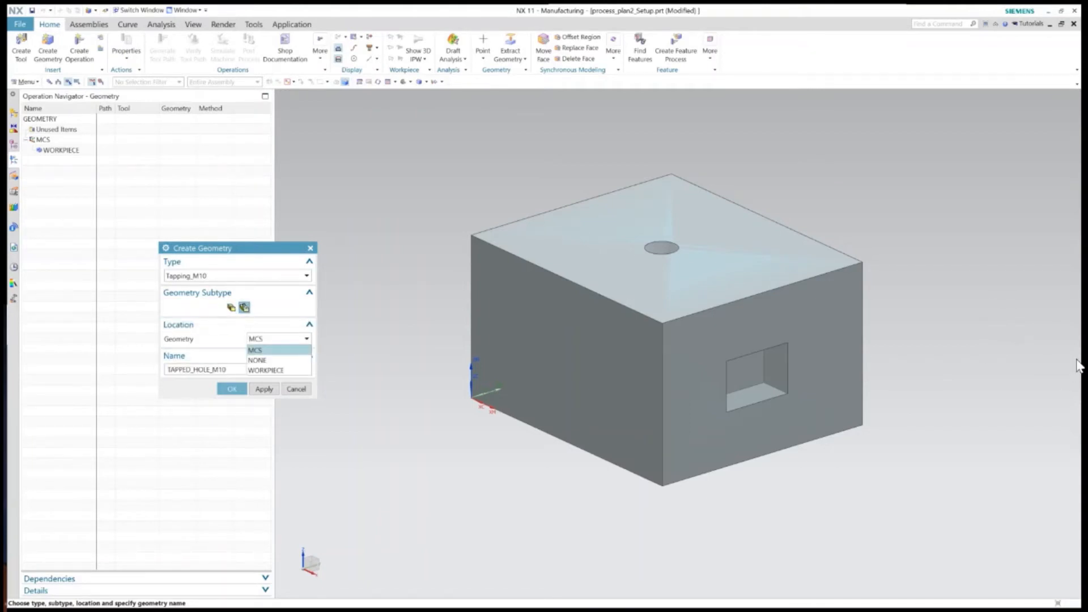
key(Down)
key(Down)
key(Return)
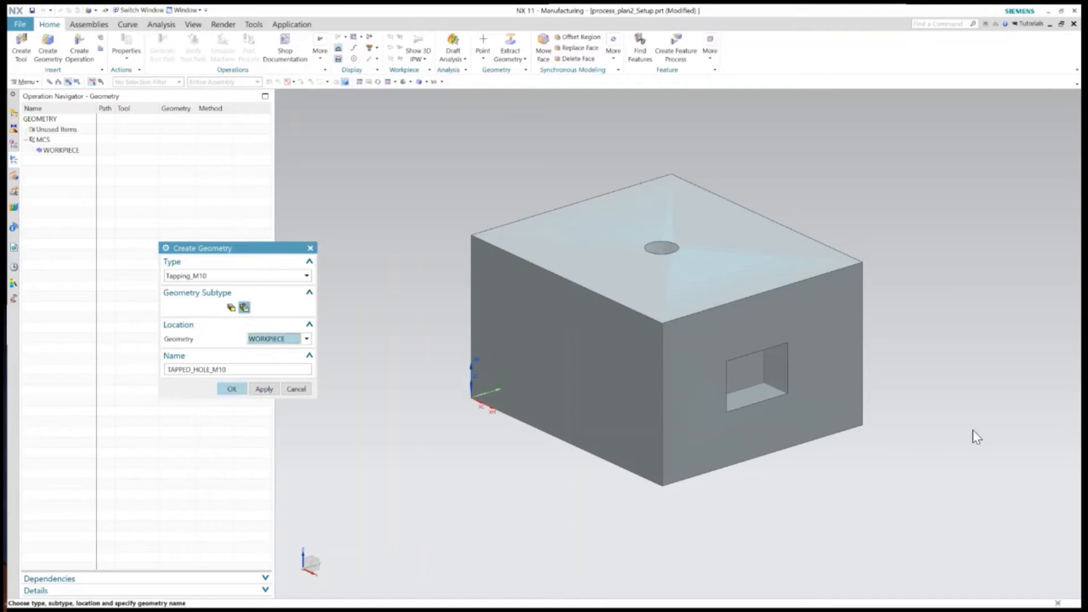
key(Return)
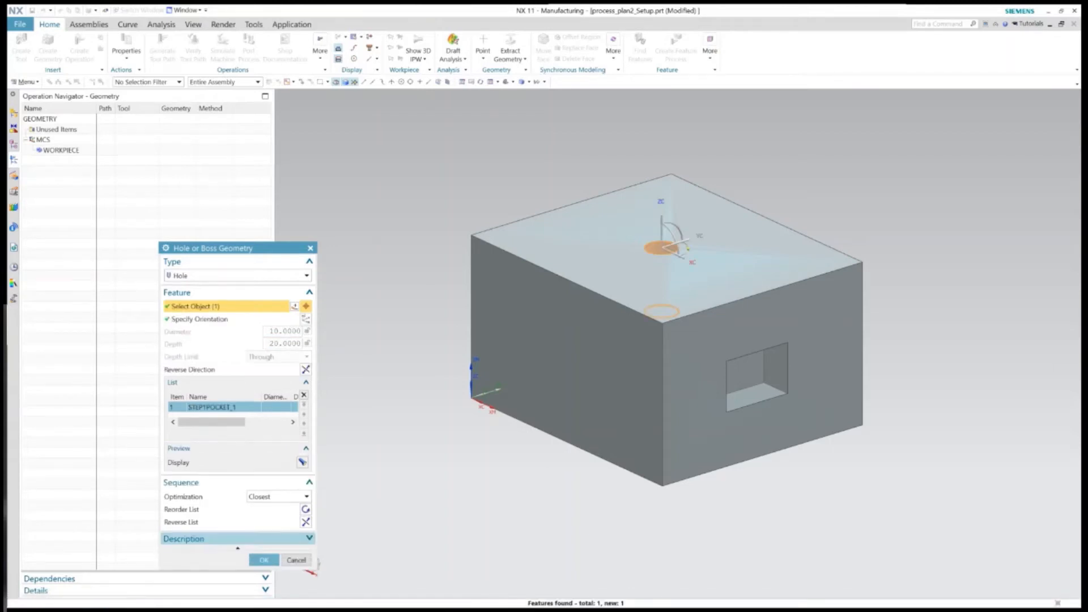
click(264, 559)
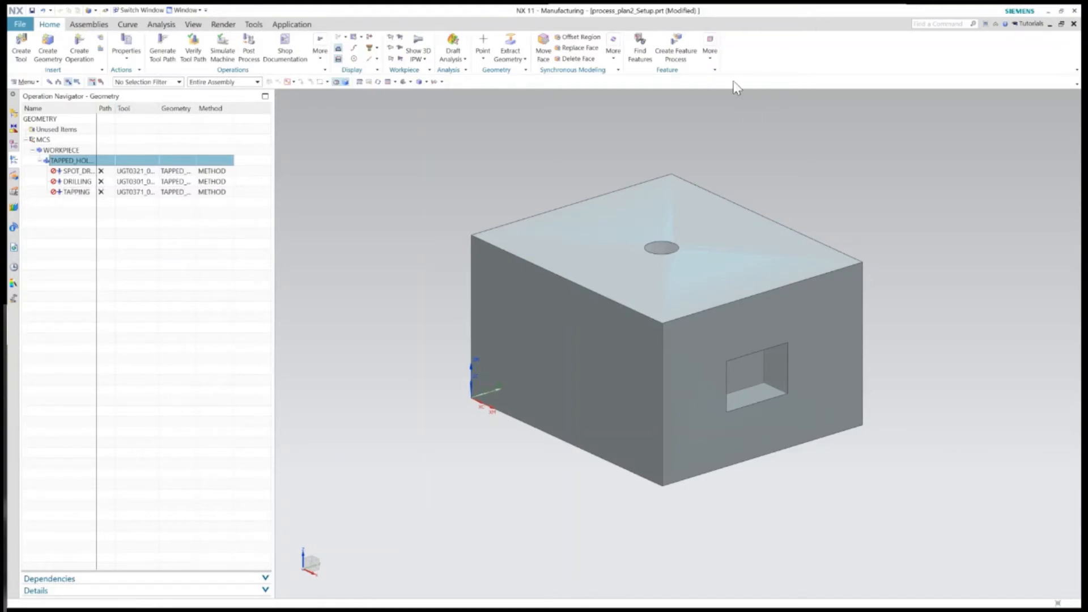
Generate and accept the tool paths for the spot drilling, drilling and tapping operations under WORKPIECE
click(61, 150)
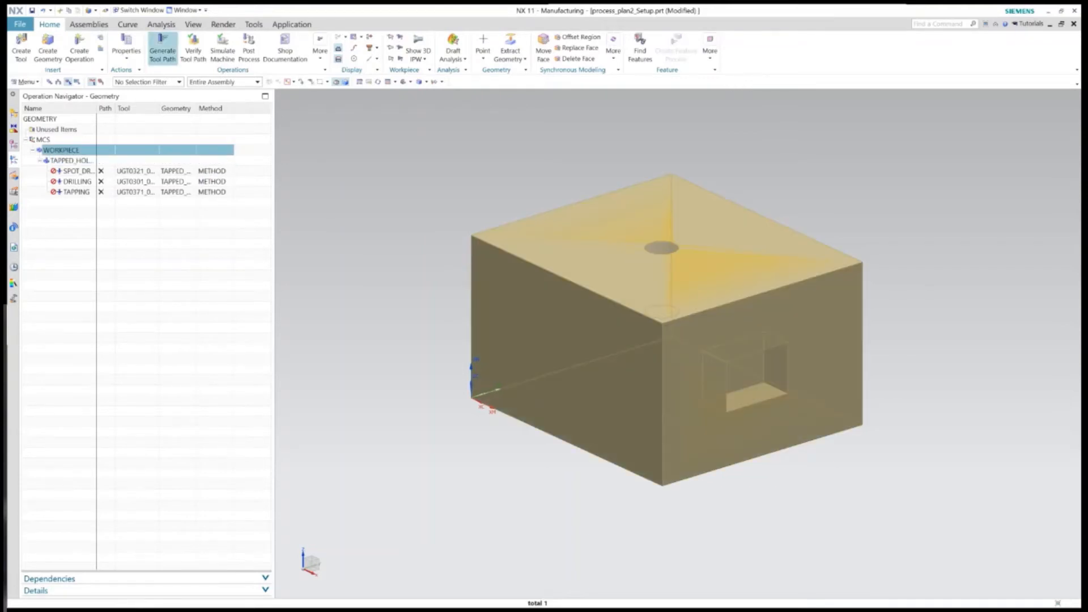
click(163, 51)
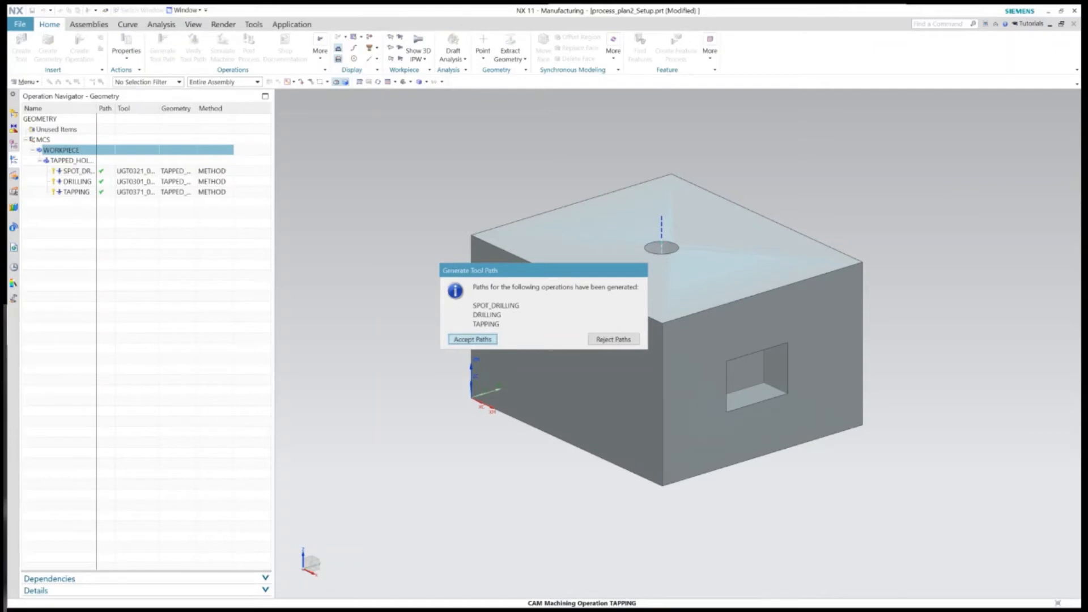
key(Return)
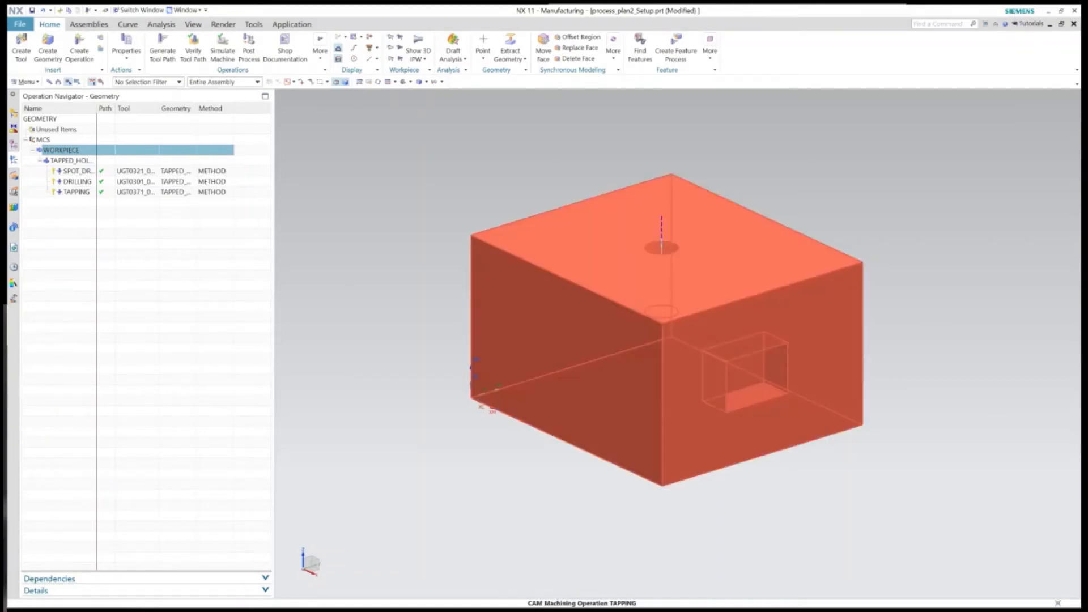
Return to process_plan2.prt and show Setup_1 as the Target Setup in a widened Machining Line Planner Navigator
click(185, 11)
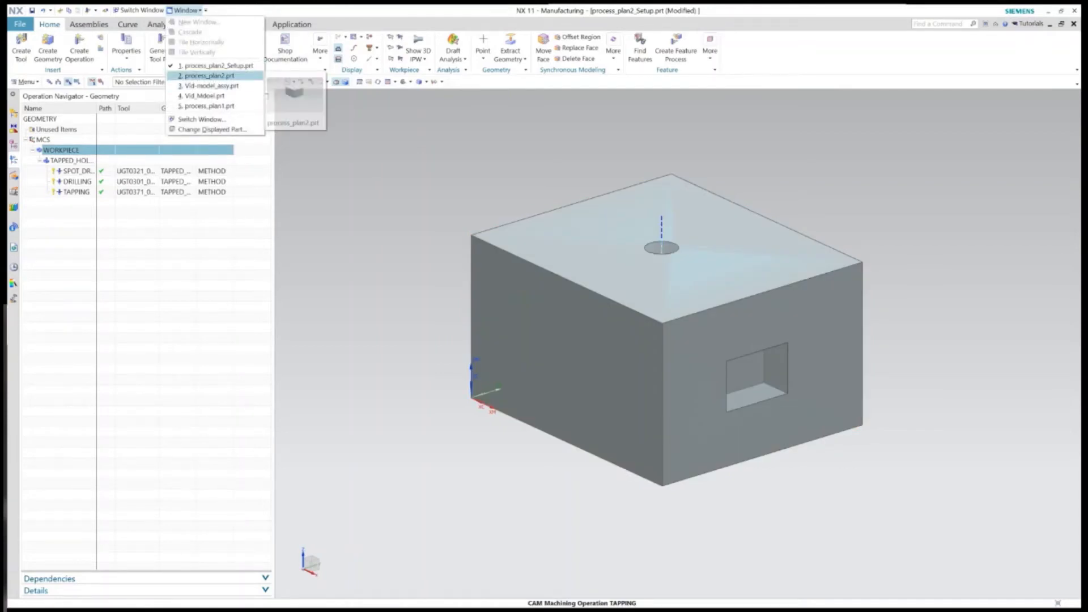
click(209, 76)
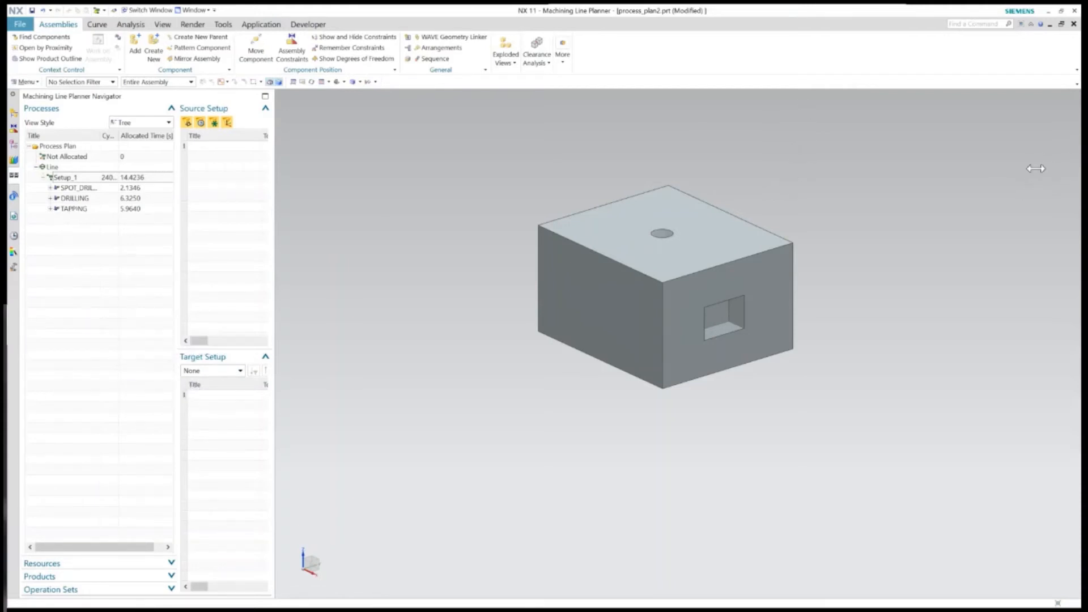
drag(1037, 169, 919, 447)
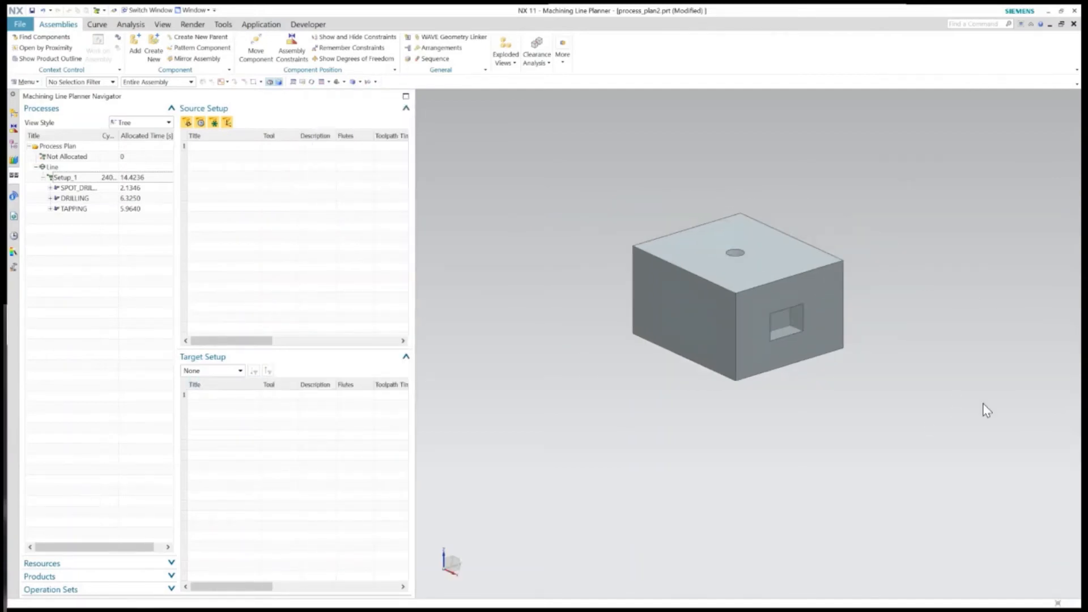
click(240, 371)
click(210, 393)
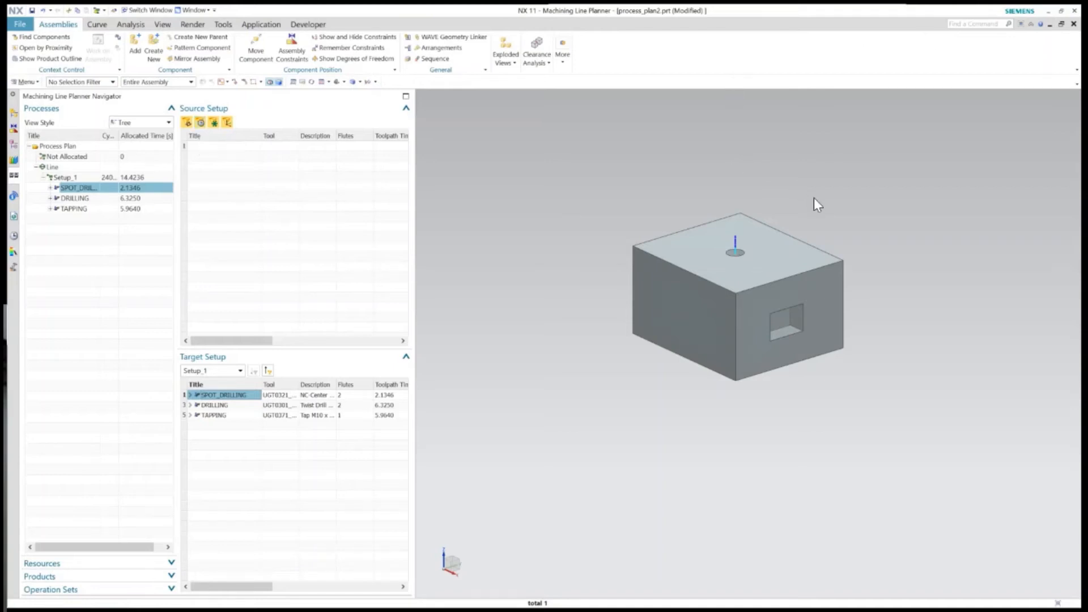
Add a second setup to the Line of the process plan and bring its part into view
scroll(900, 339, down, 9)
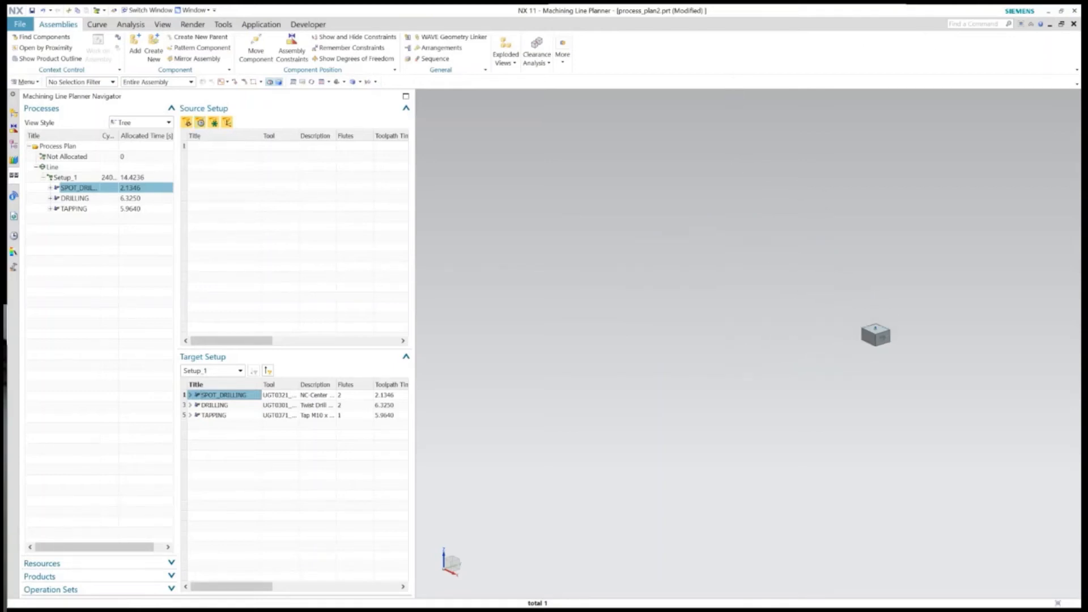
scroll(899, 338, down, 5)
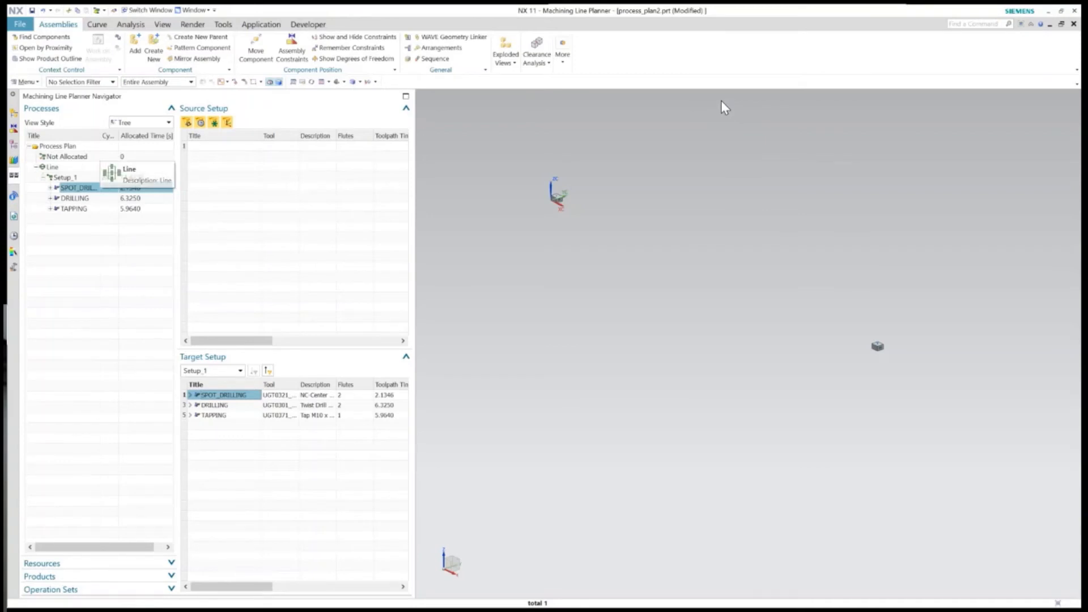
right_click(64, 169)
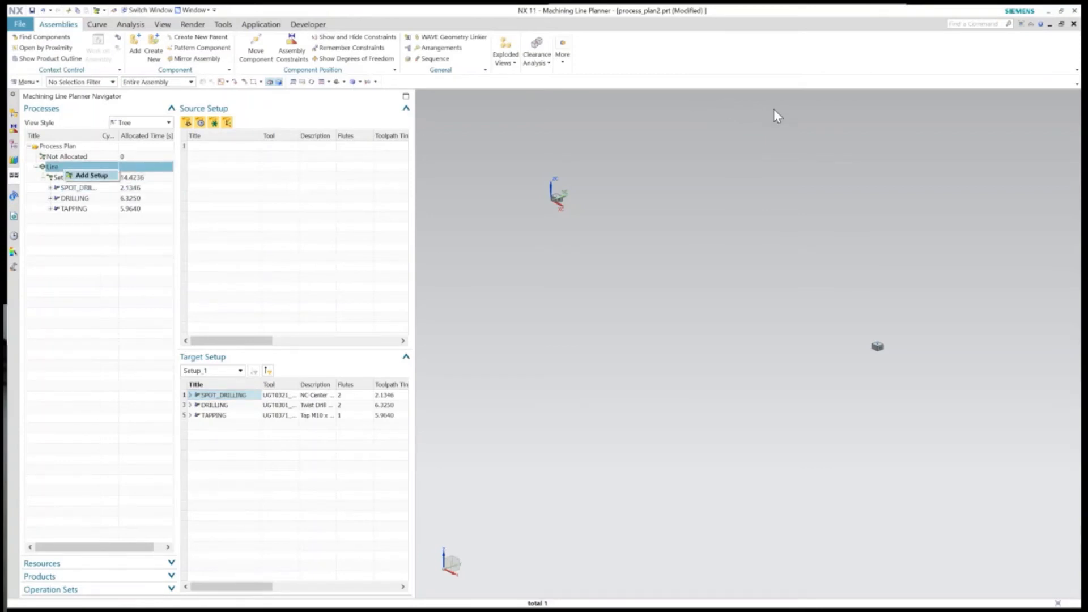
click(91, 175)
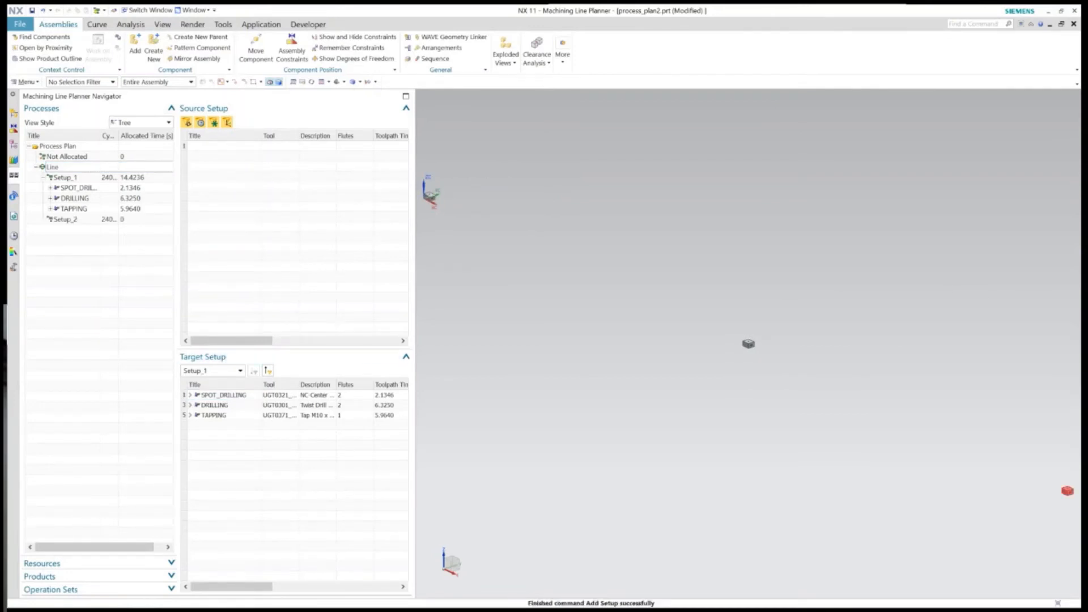
shift+middle_drag(1067, 490, 829, 462)
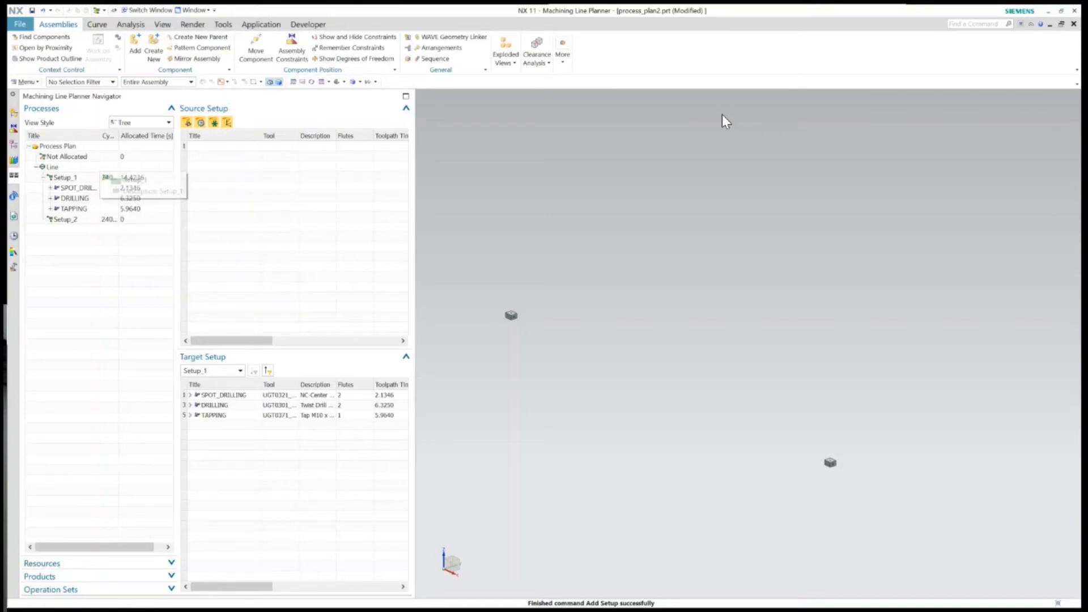
Open Setup_1 and verify WORKPIECE's tool paths in 3D Dynamic at animation speed 6, using a Bounding Block blank with zero limits
double_click(65, 177)
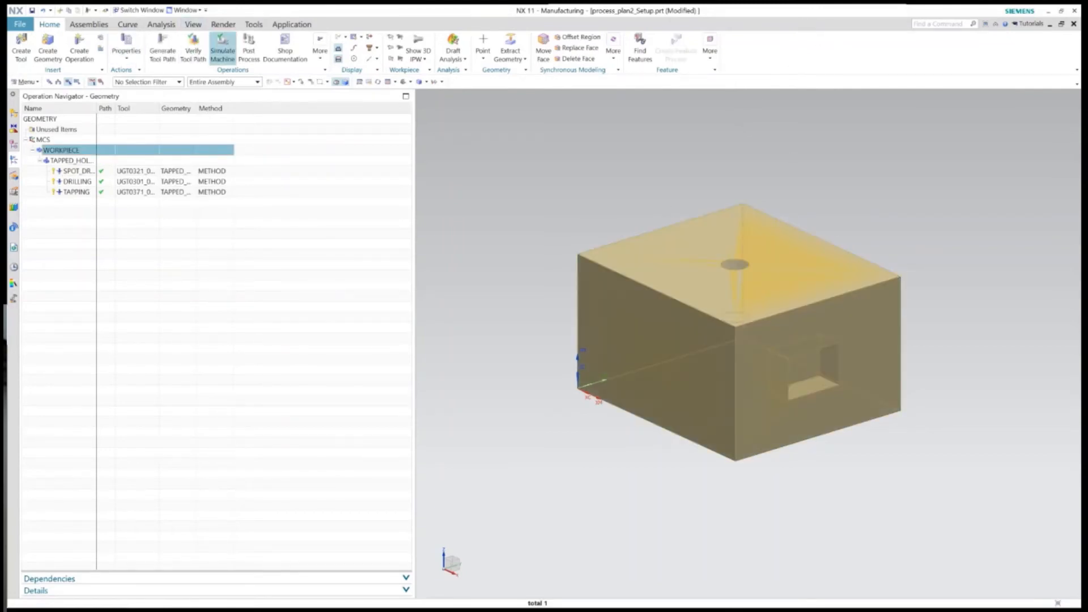
click(194, 50)
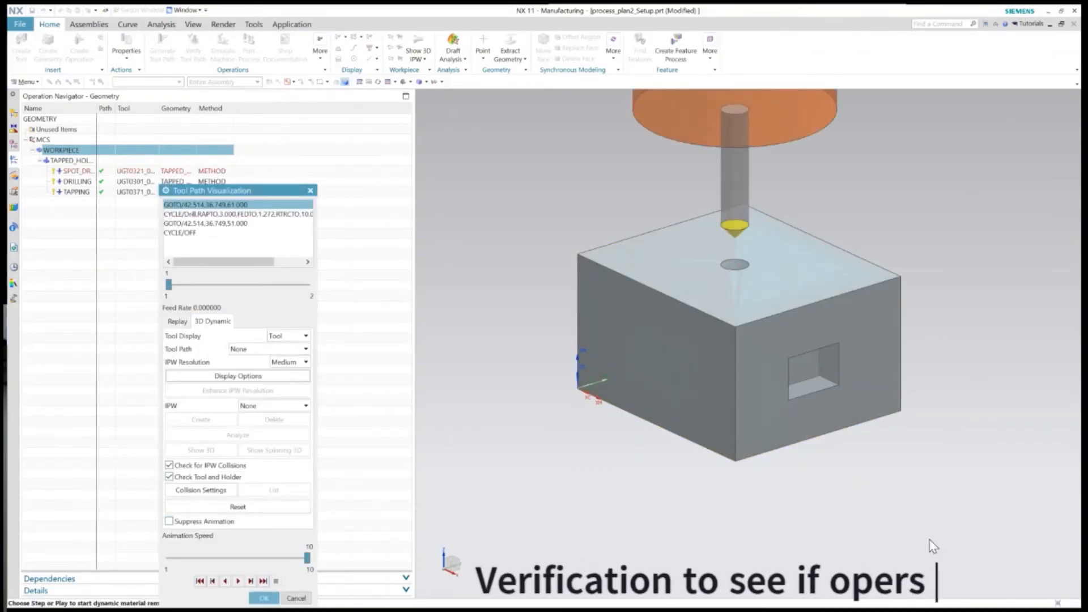
drag(307, 558, 292, 558)
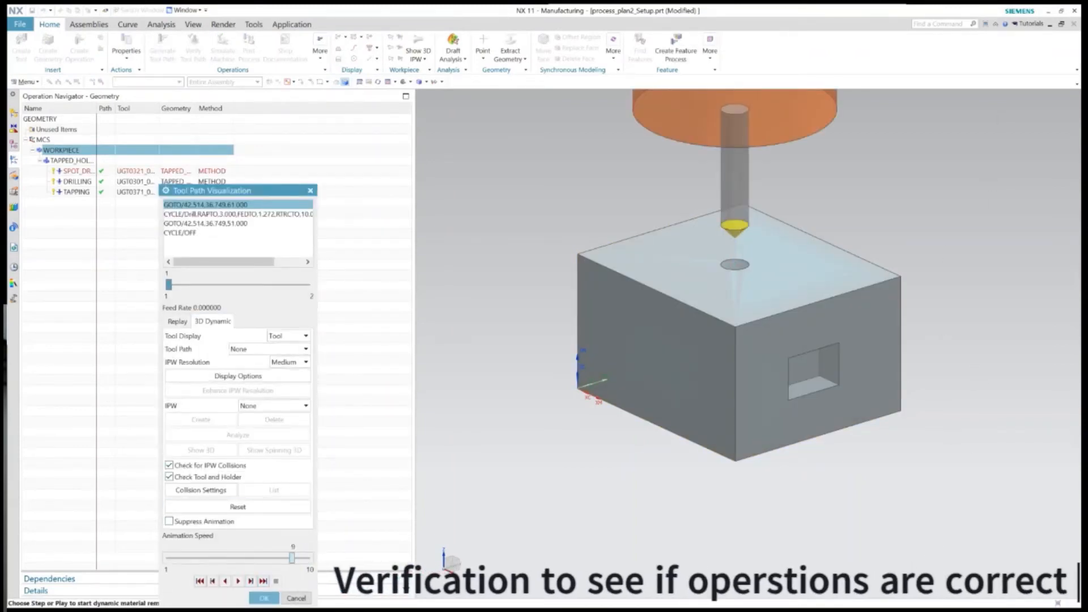
key(Left)
key(Left)
key(Left)
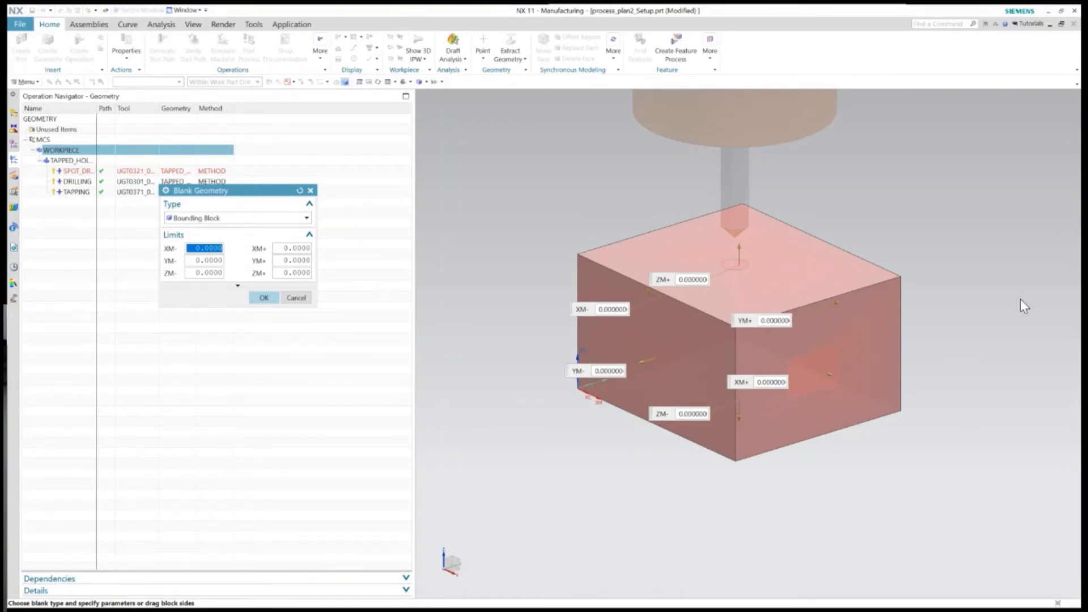
middle_click(1020, 299)
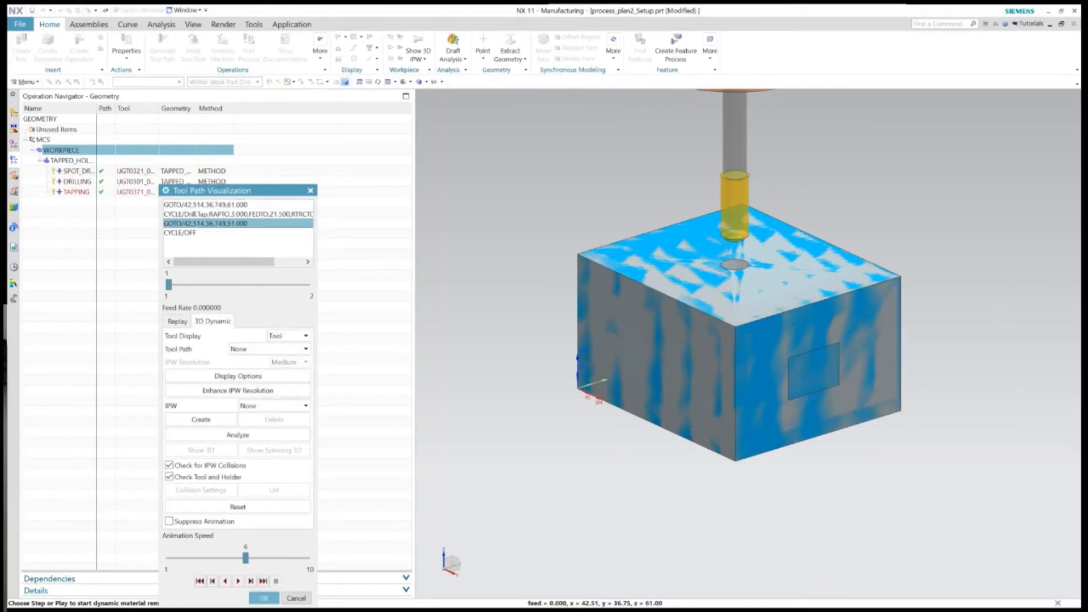
key(Return)
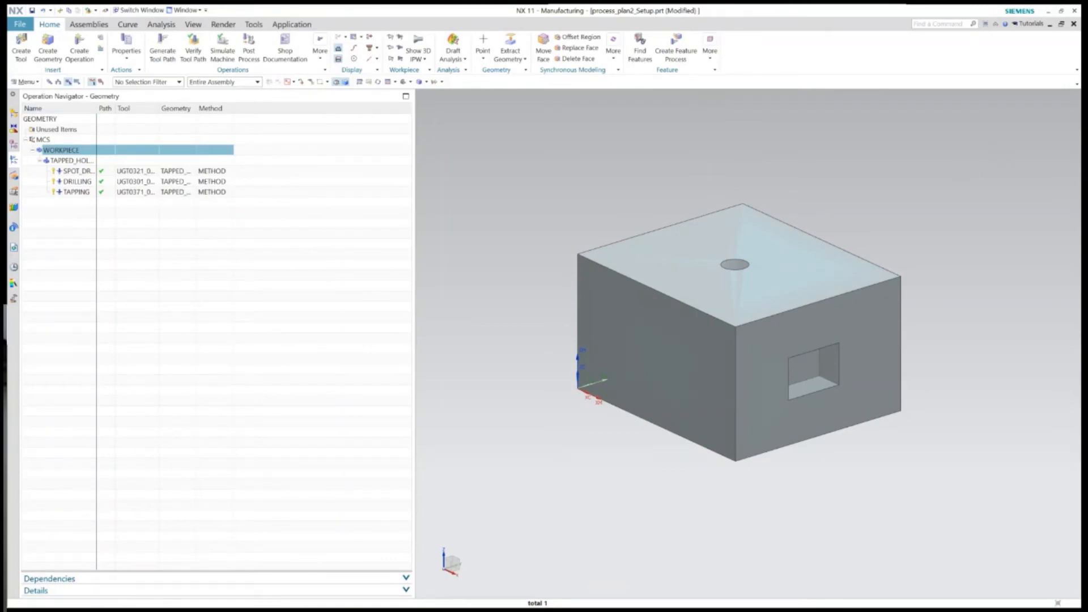
Return to process_plan2.prt, open the second setup's part process_plan2_Setup_0.prt, and expand MCS to select its WORKPIECE
click(185, 10)
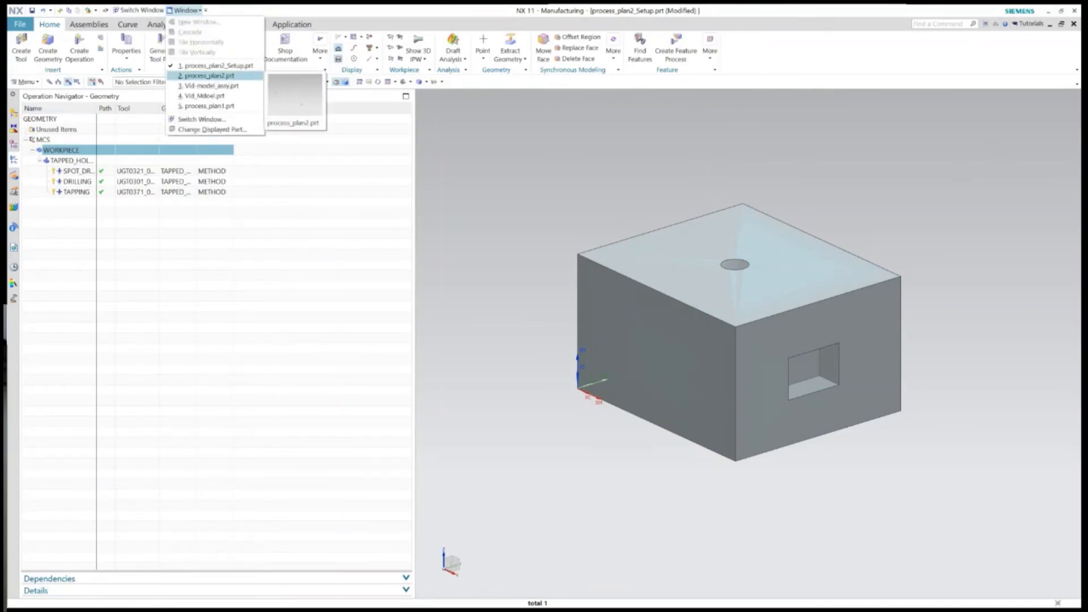
click(209, 75)
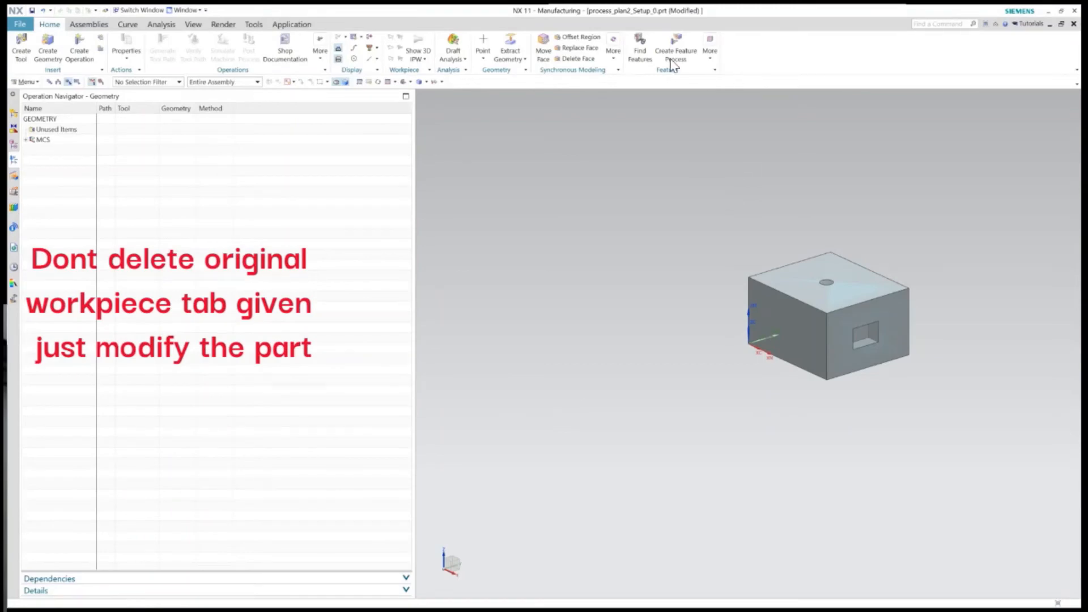
key(Right)
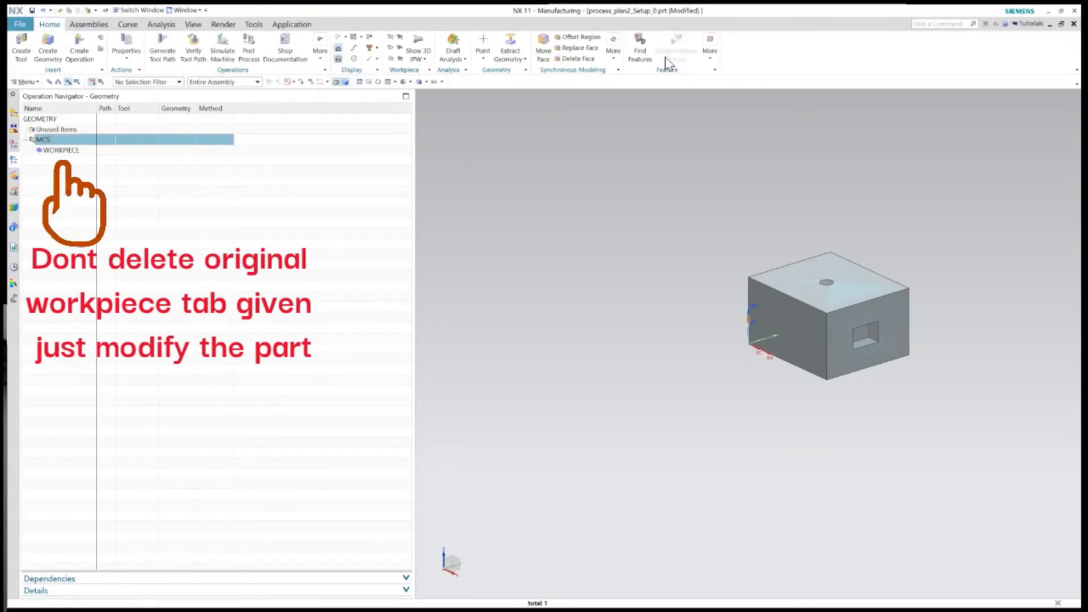
key(Down)
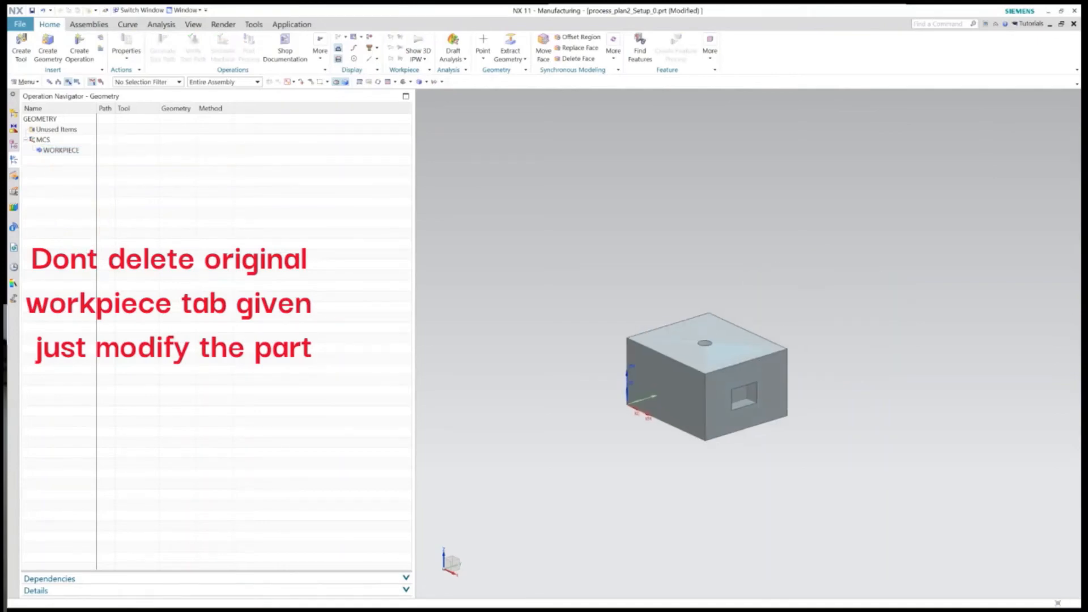
Use Move Component to rotate the block about the YC-axis so the face with the rectangular pocket points upward
shift+middle_drag(778, 380, 815, 358)
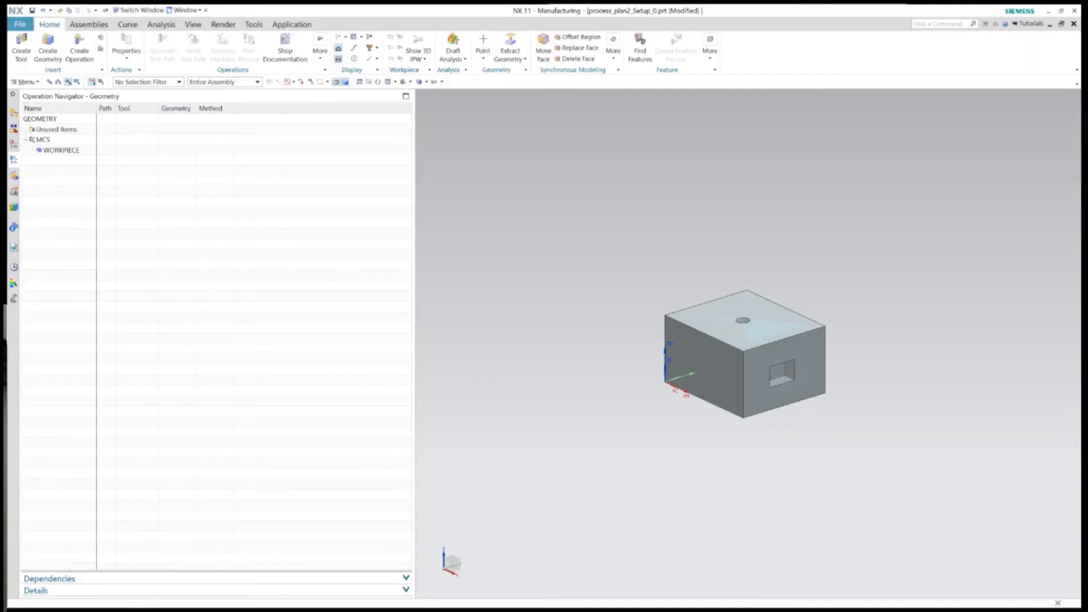
click(89, 25)
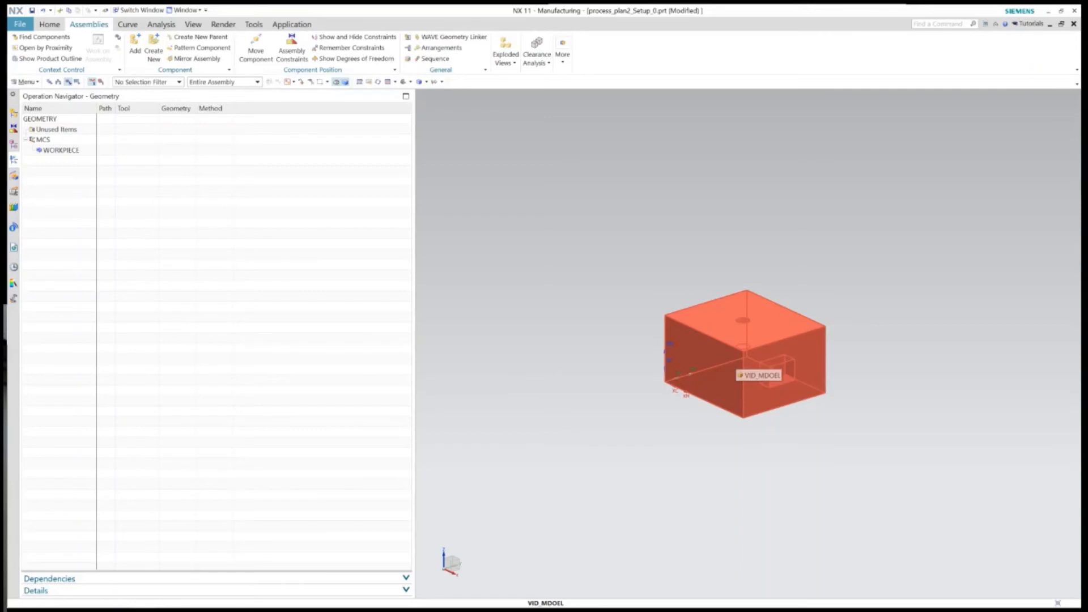
drag(602, 226, 869, 463)
click(256, 50)
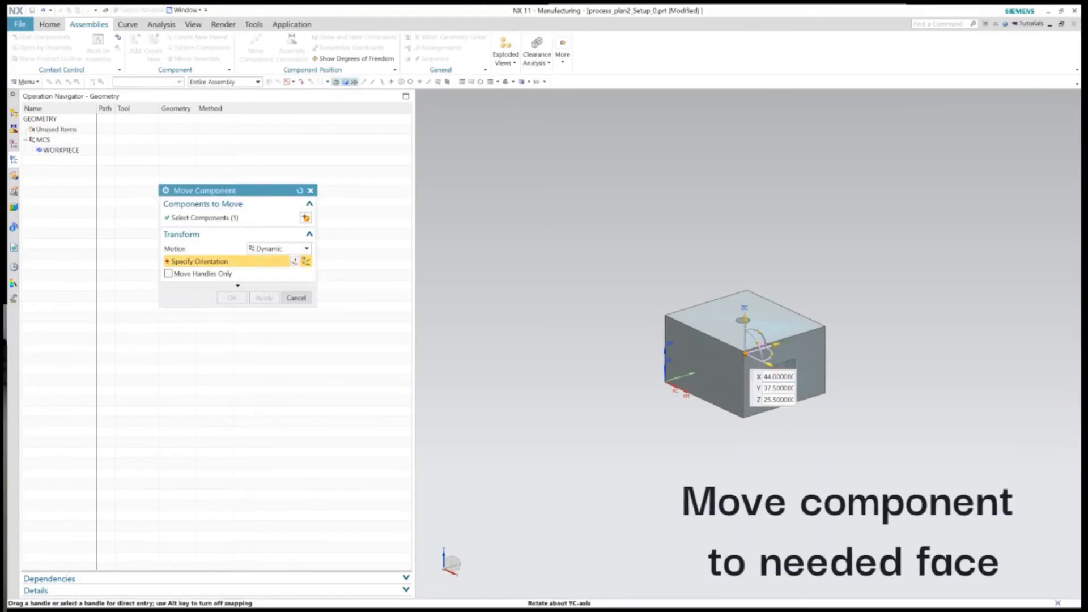
drag(756, 341, 733, 330)
middle_drag(737, 340, 915, 371)
middle_click(988, 295)
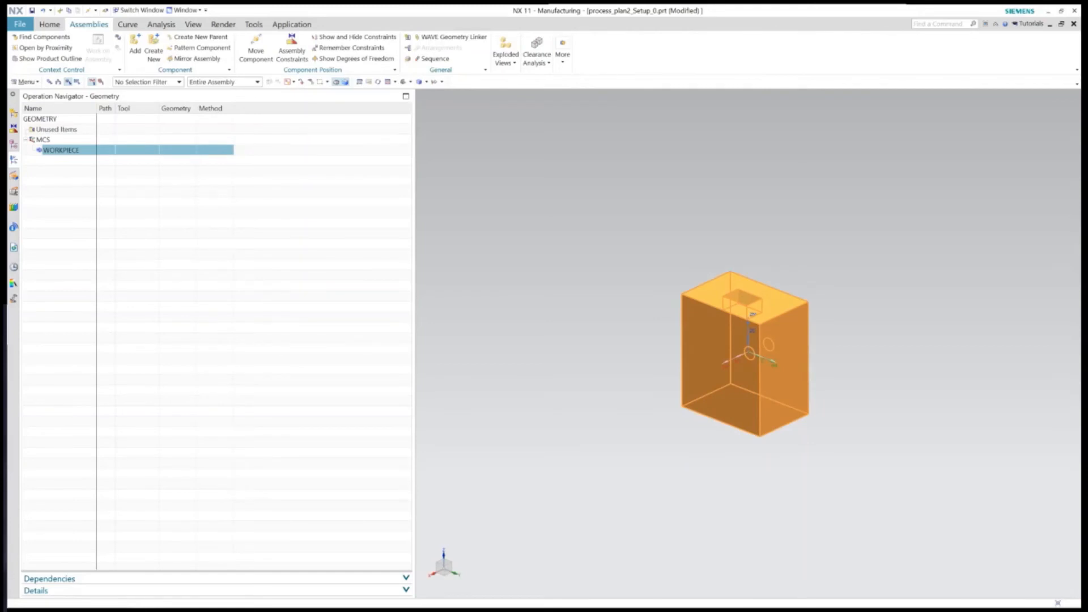
key(Escape)
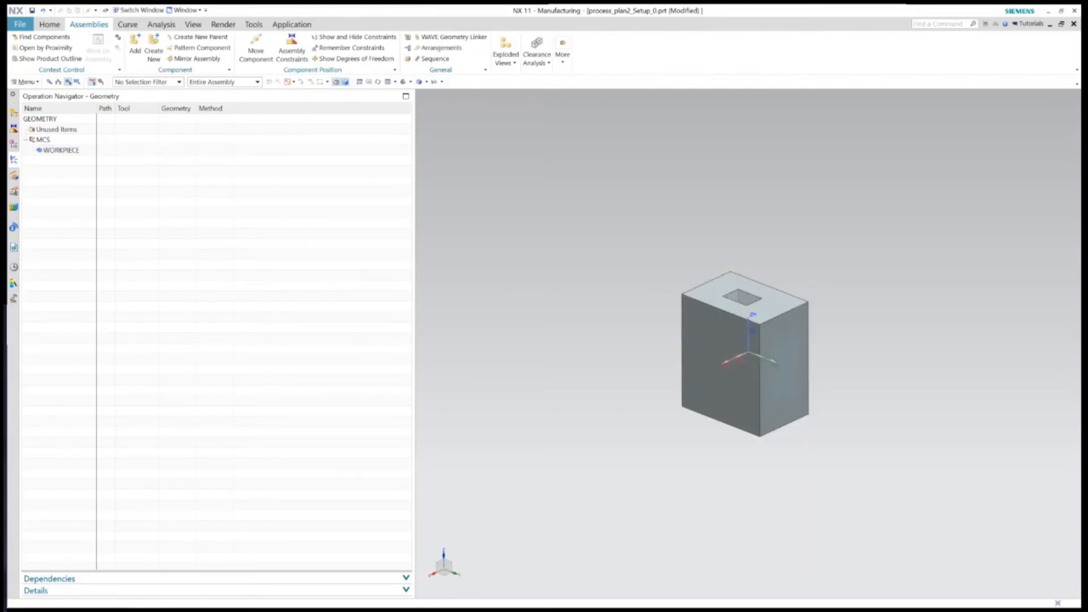
Accept IPW - In Process Workpiece from process_plan2_Setup.prt as the blank geometry of WORKPIECE
mouse_move(745, 363)
middle_down()
mouse_move(747, 311)
mouse_move(747, 341)
middle_up()
right_click(75, 150)
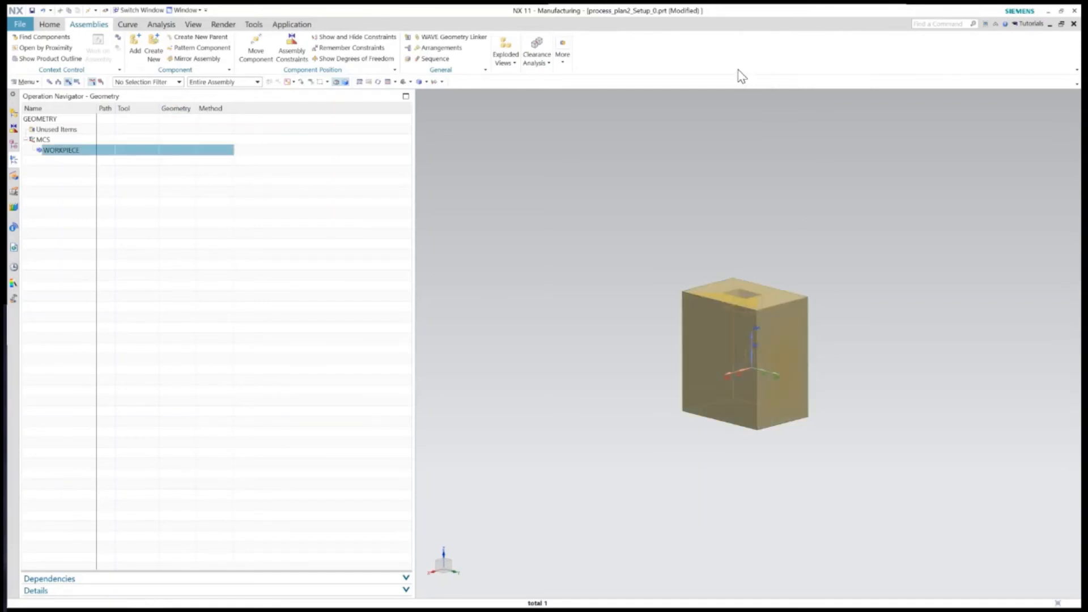
click(94, 153)
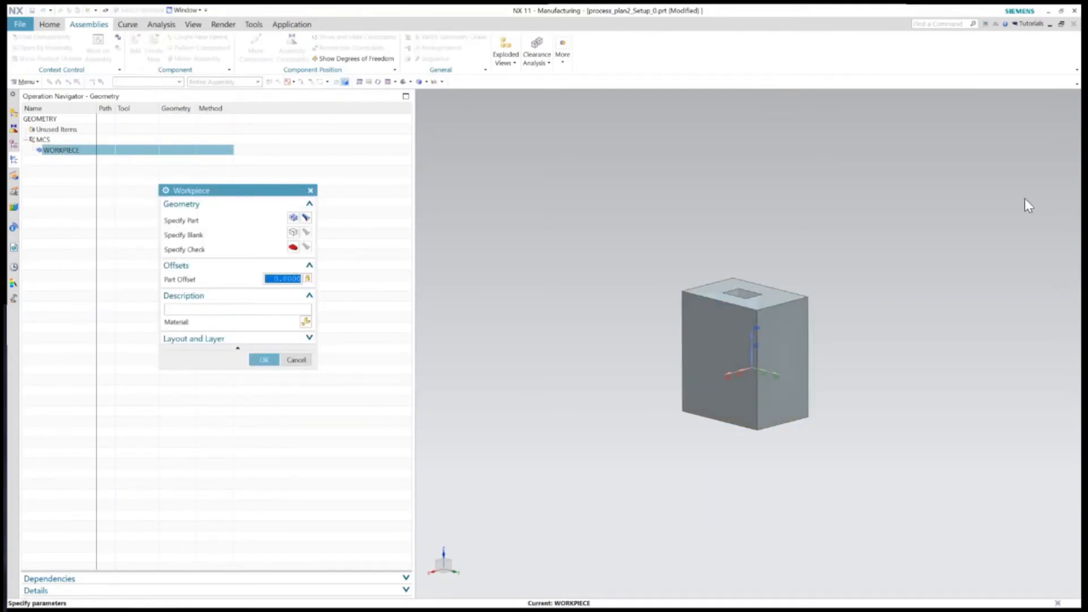
click(293, 232)
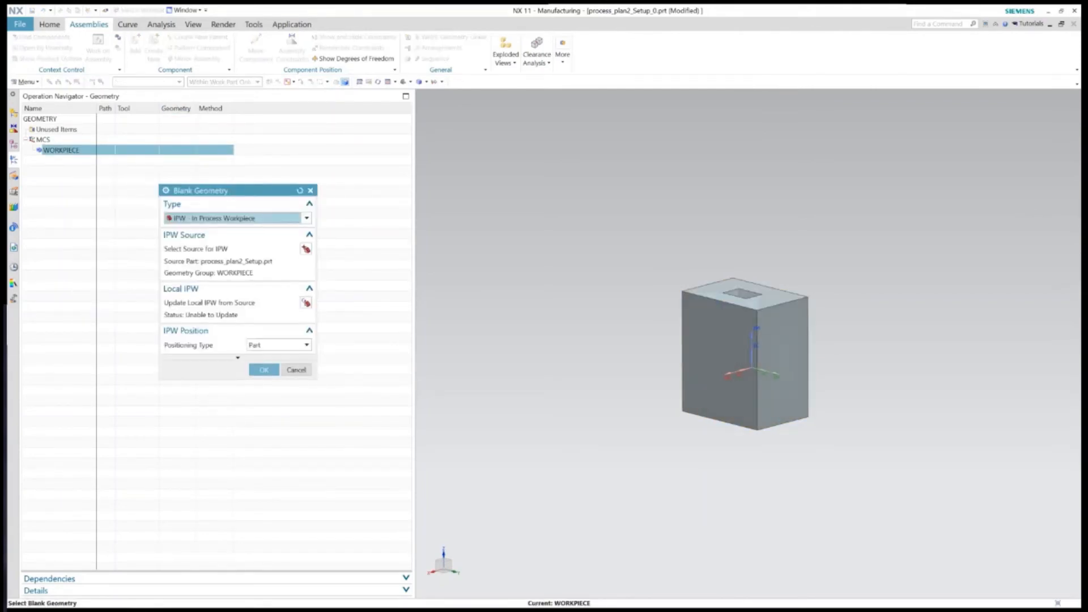
middle_click(1032, 406)
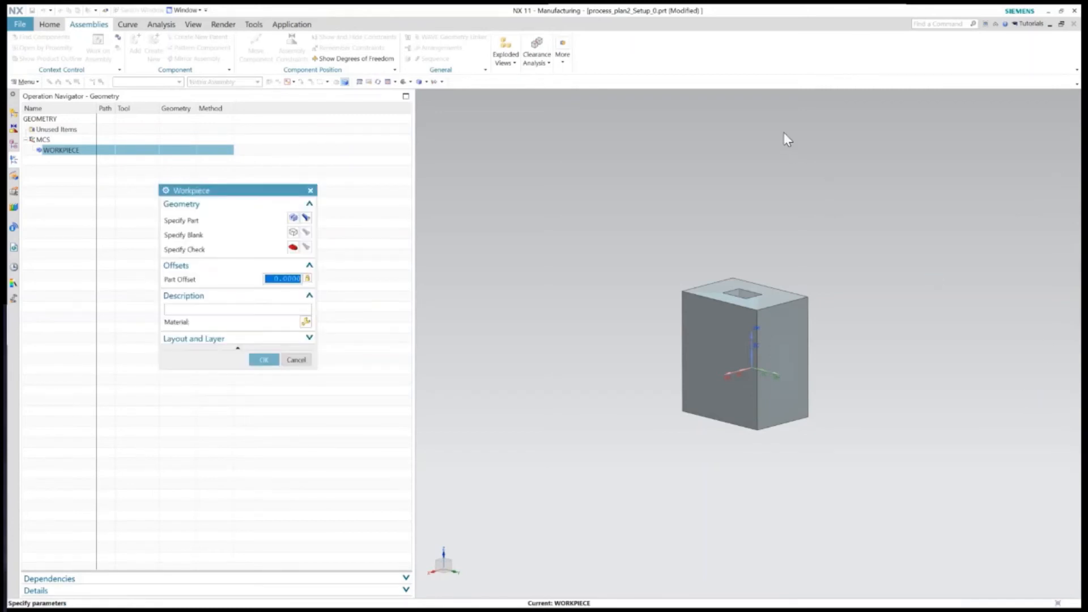
middle_click(1038, 387)
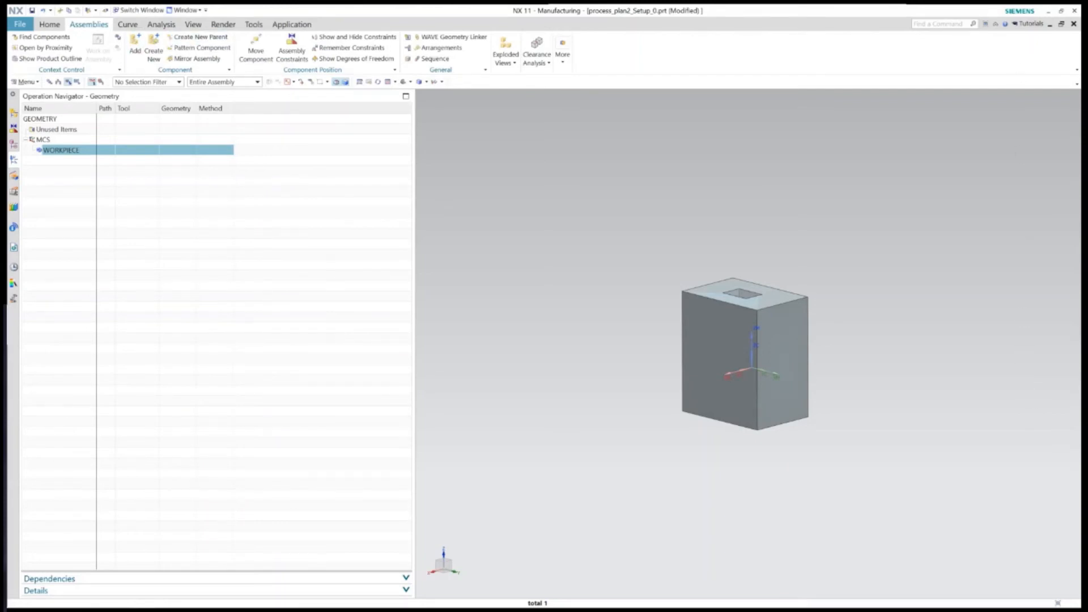
Create a mill_planar Floor Wall operation named FLOOR_WALL with program COUNTERBORE, tool NONE, geometry WORKPIECE and method METHOD
click(49, 24)
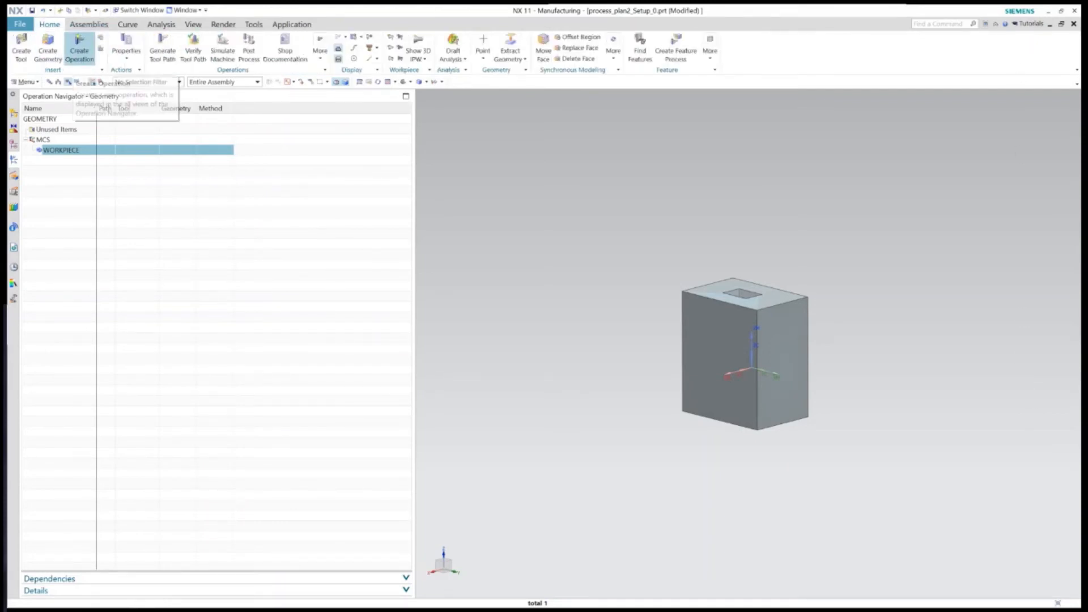
click(79, 49)
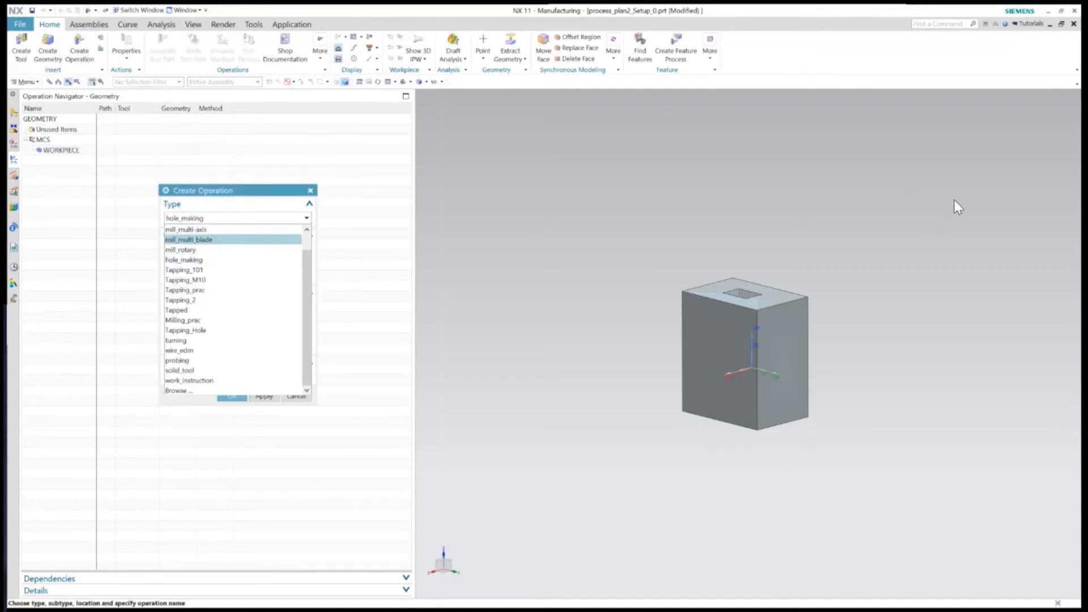
click(306, 247)
click(270, 229)
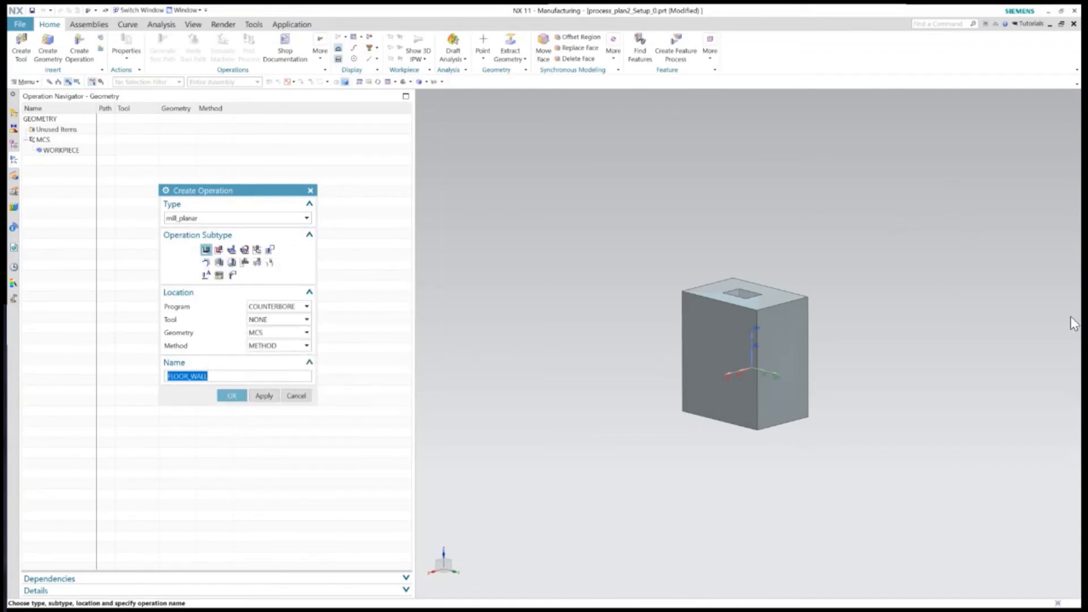
click(306, 319)
click(307, 319)
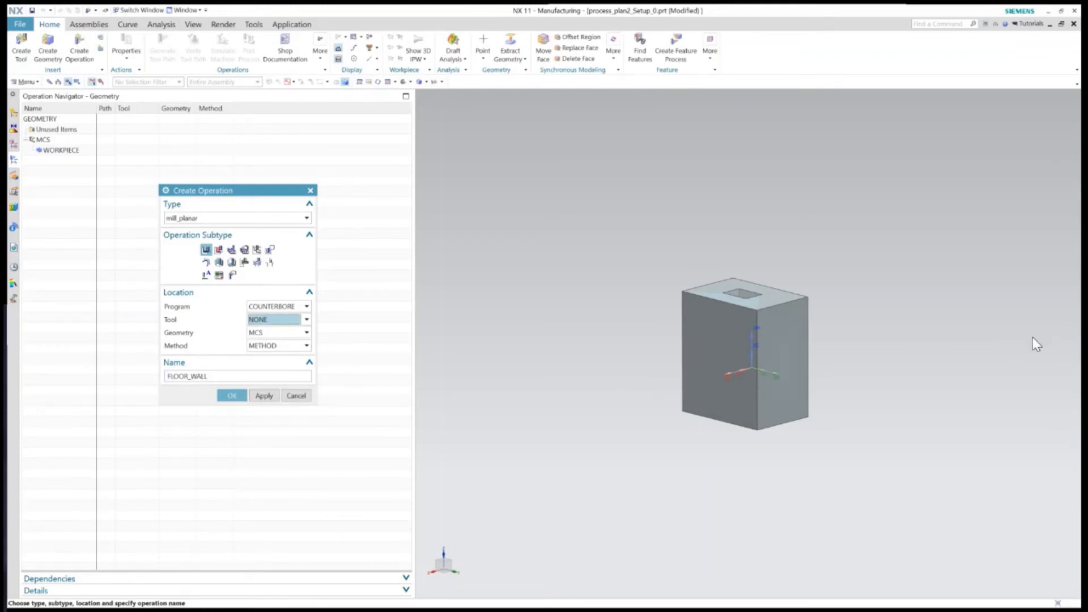
click(306, 333)
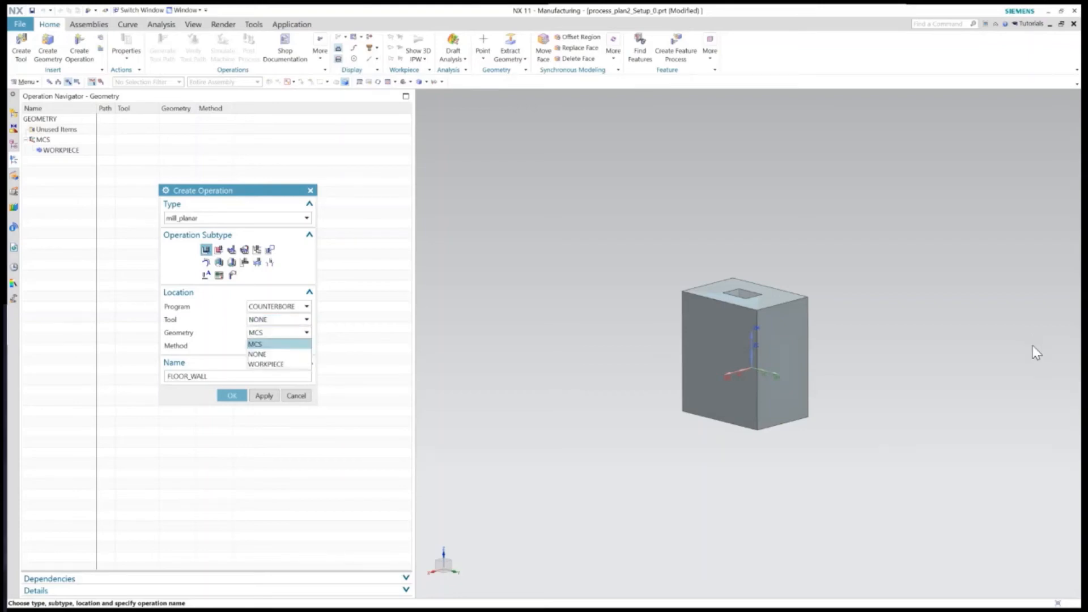
click(289, 364)
click(306, 346)
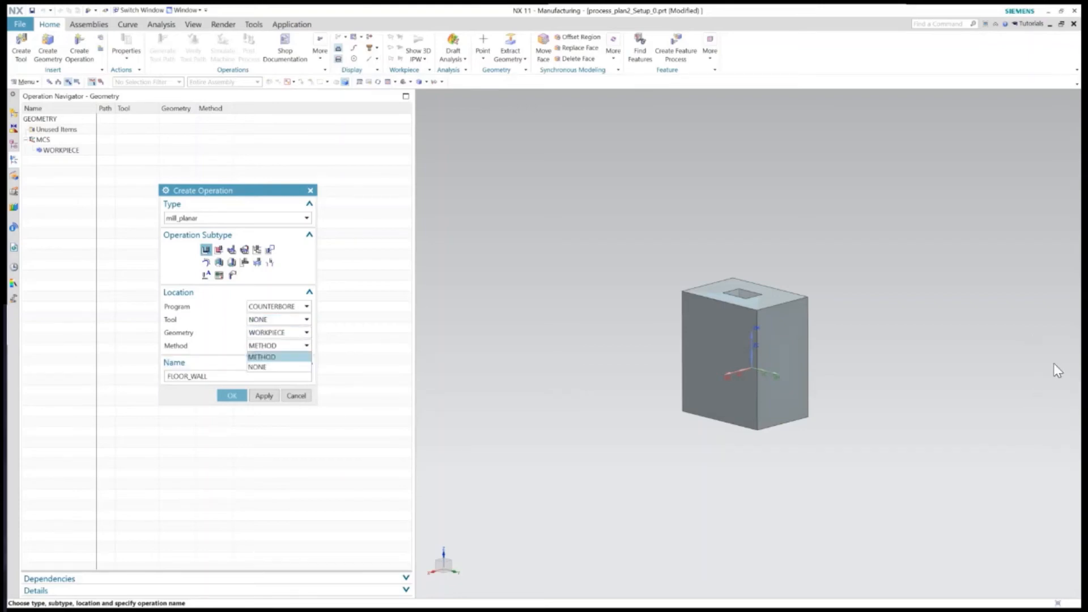
click(303, 347)
key(Return)
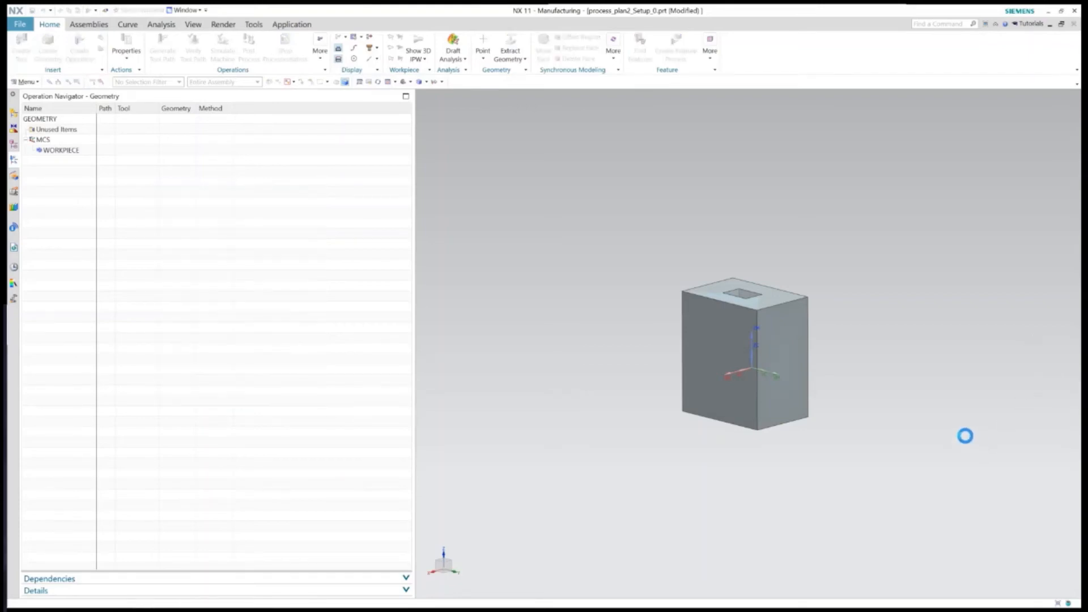
Specify the rectangular pocket's bottom face as the cut area floor, turn on Automatic Walls, and display the wall geometry
scroll(773, 276, up, 3)
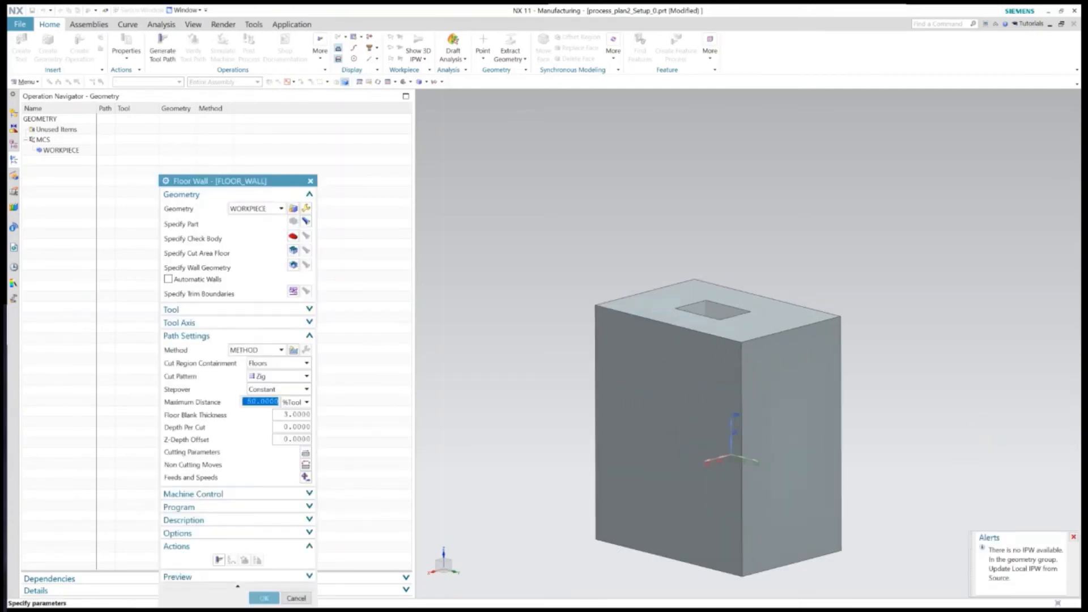
scroll(790, 313, up, 3)
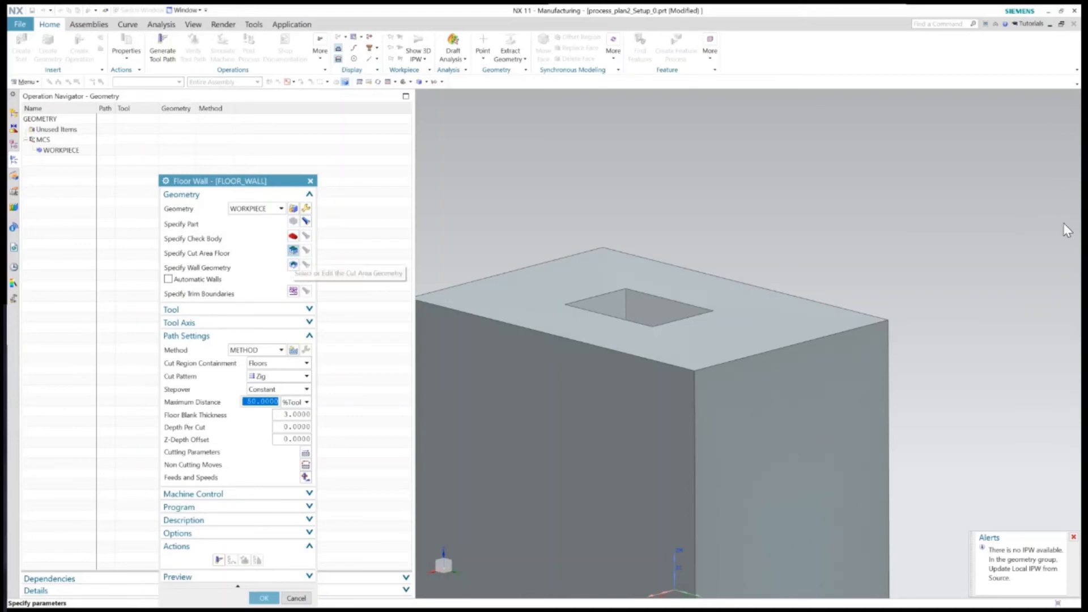
click(293, 253)
middle_drag(651, 283, 653, 425)
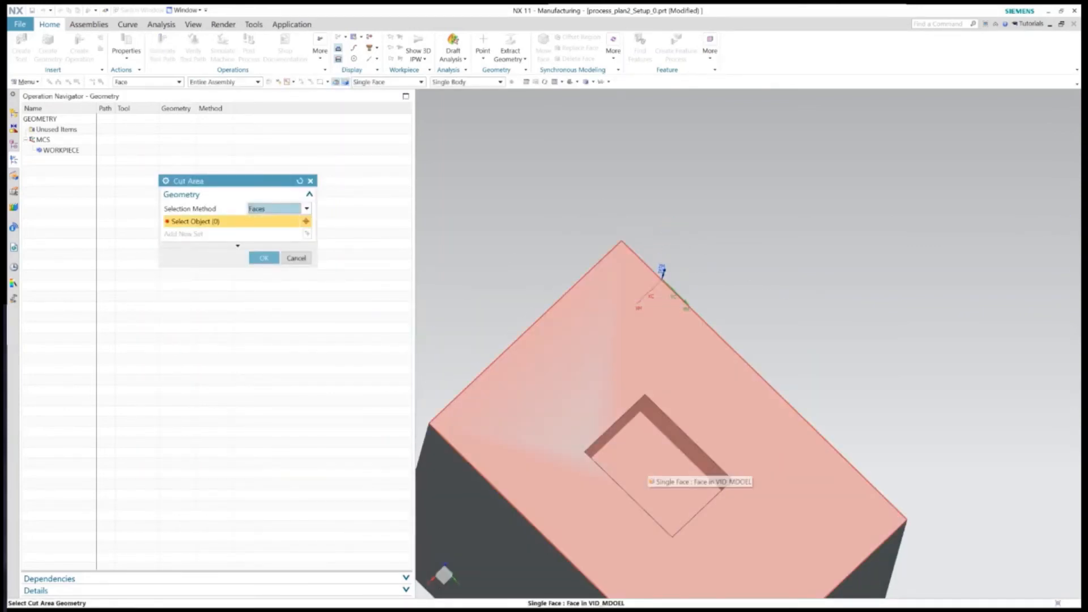
click(646, 479)
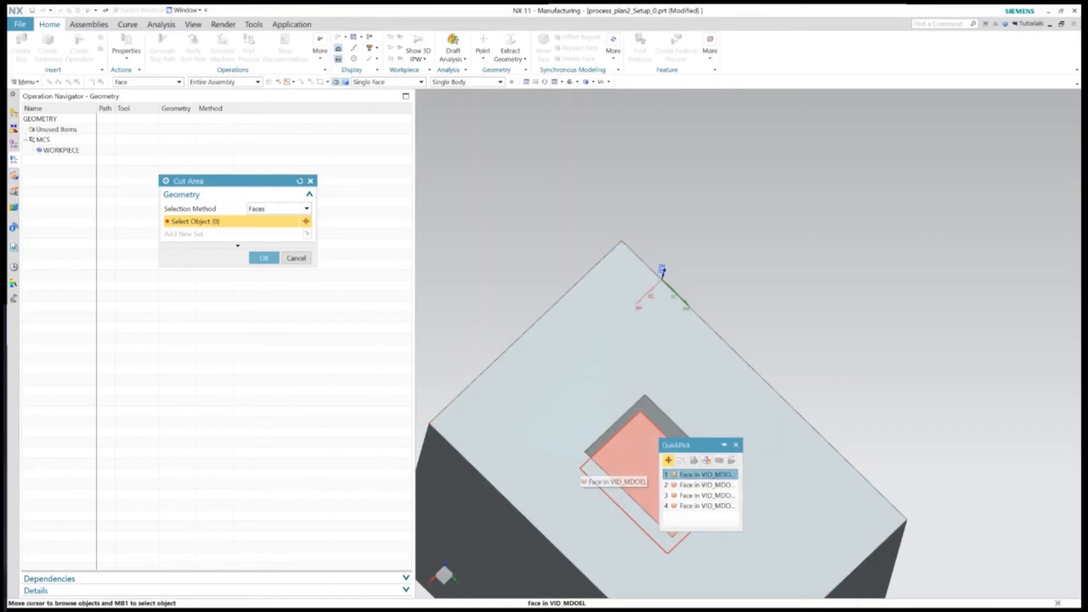
click(691, 481)
middle_drag(694, 480, 694, 424)
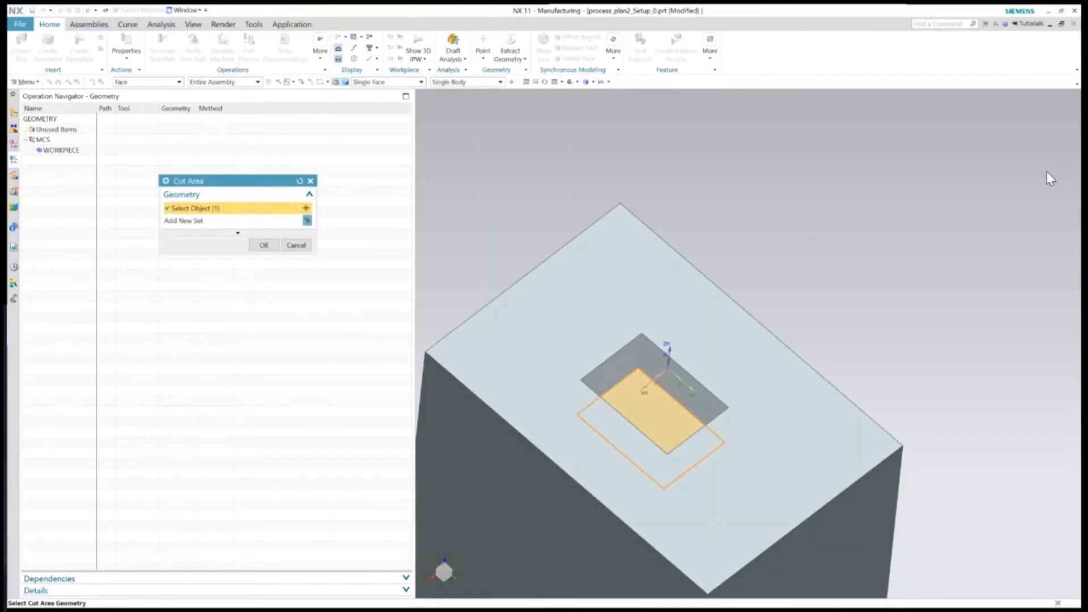
middle_click(1017, 216)
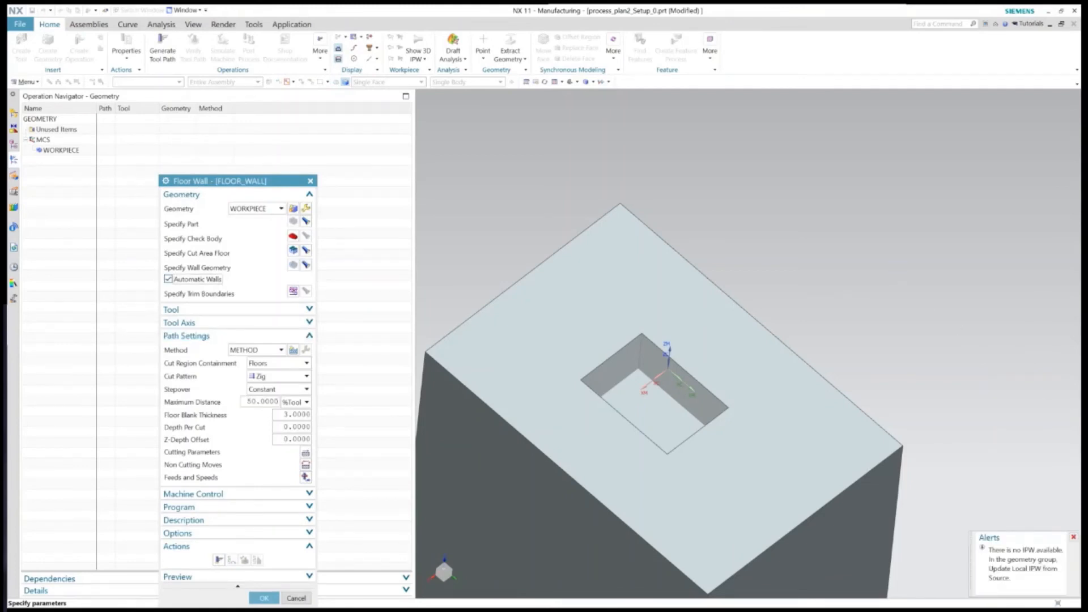
click(306, 265)
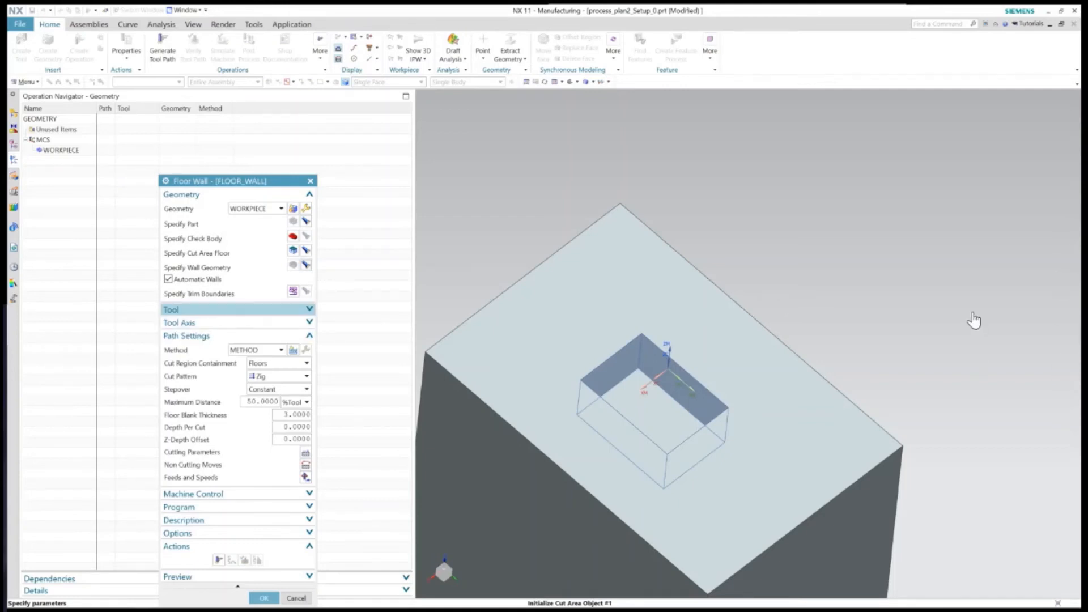
Retrieve the 8 mm end mill ugt0201_007 from the milling tool library as the tool for the FLOOR_WALL operation
click(210, 309)
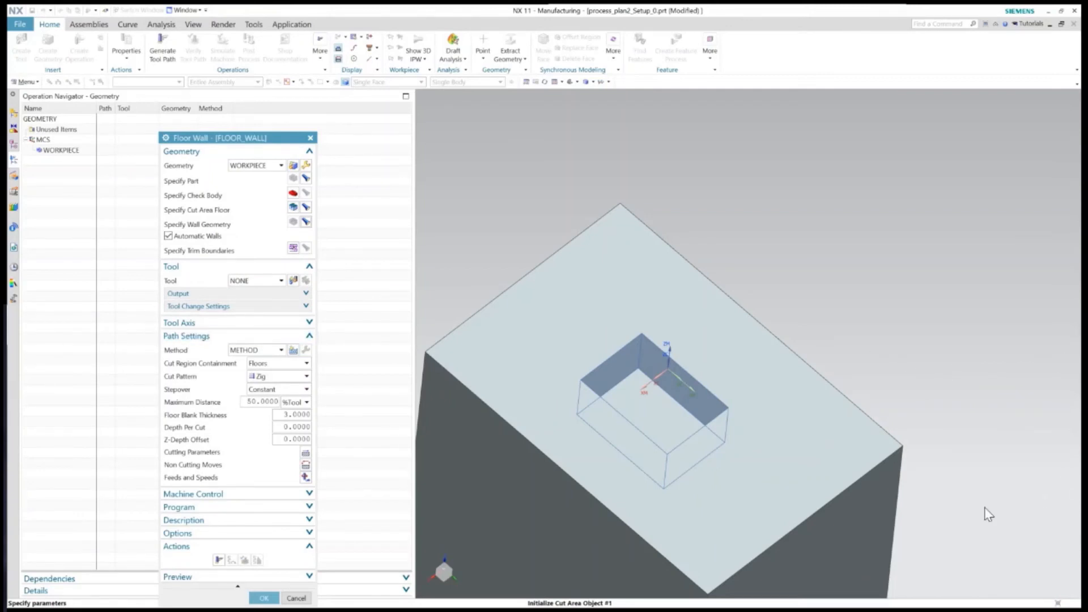
click(281, 280)
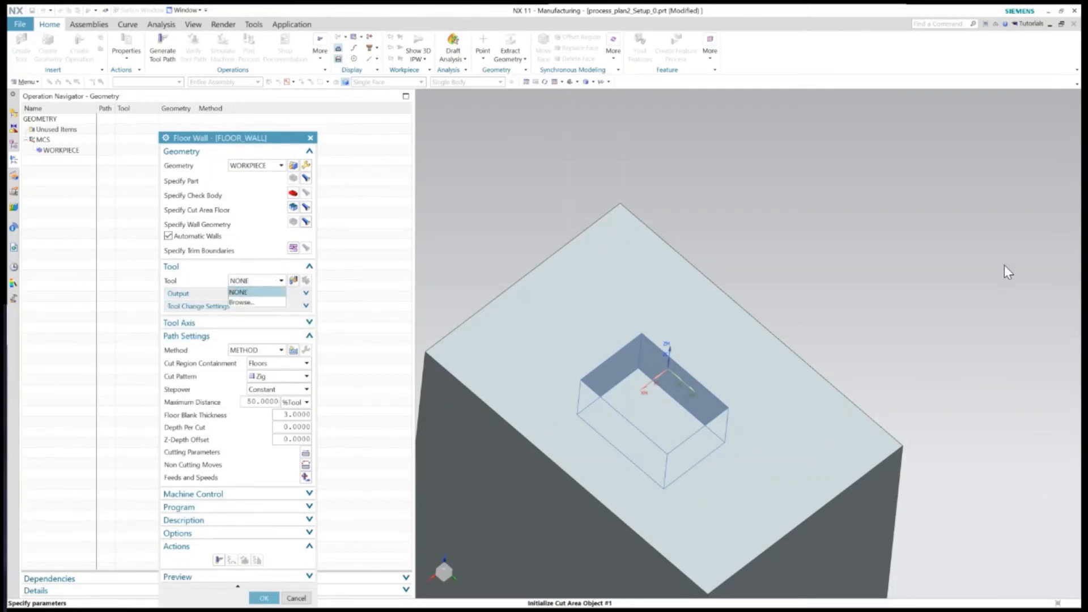
click(292, 281)
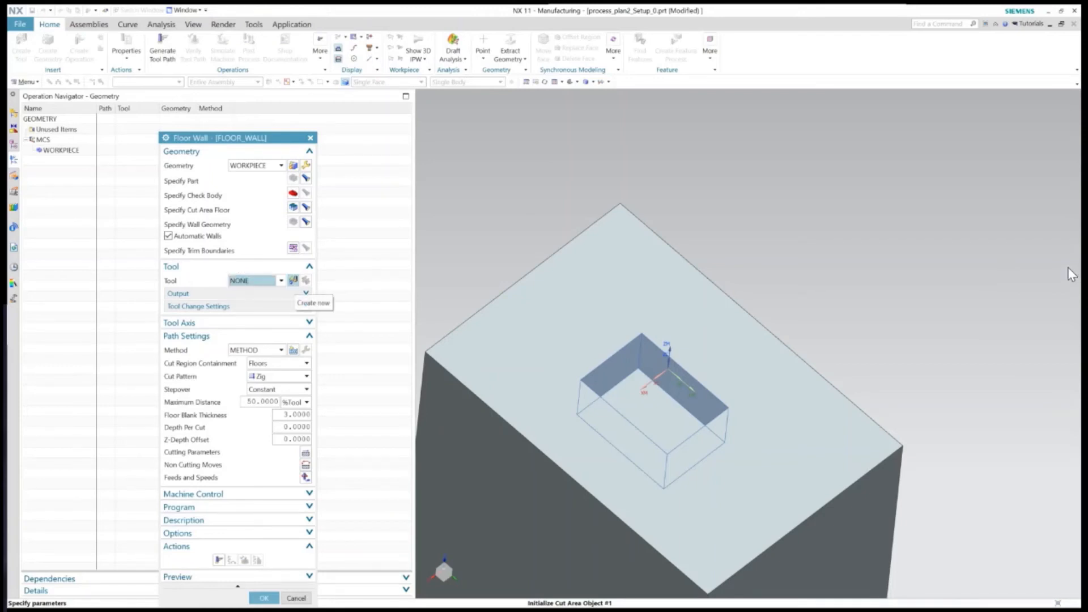
click(293, 280)
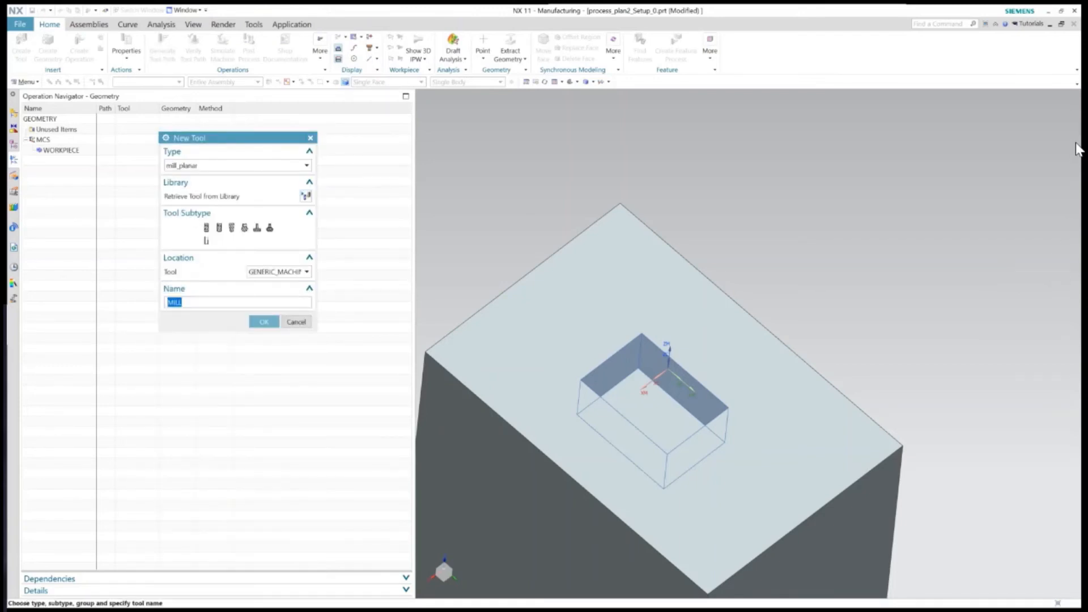
click(305, 196)
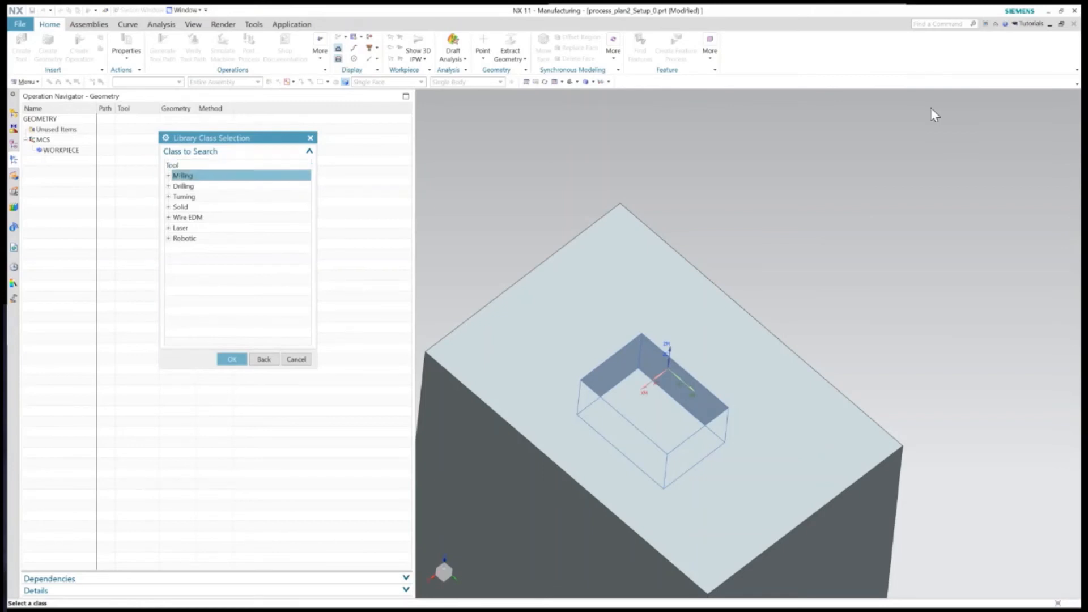
click(232, 359)
click(232, 331)
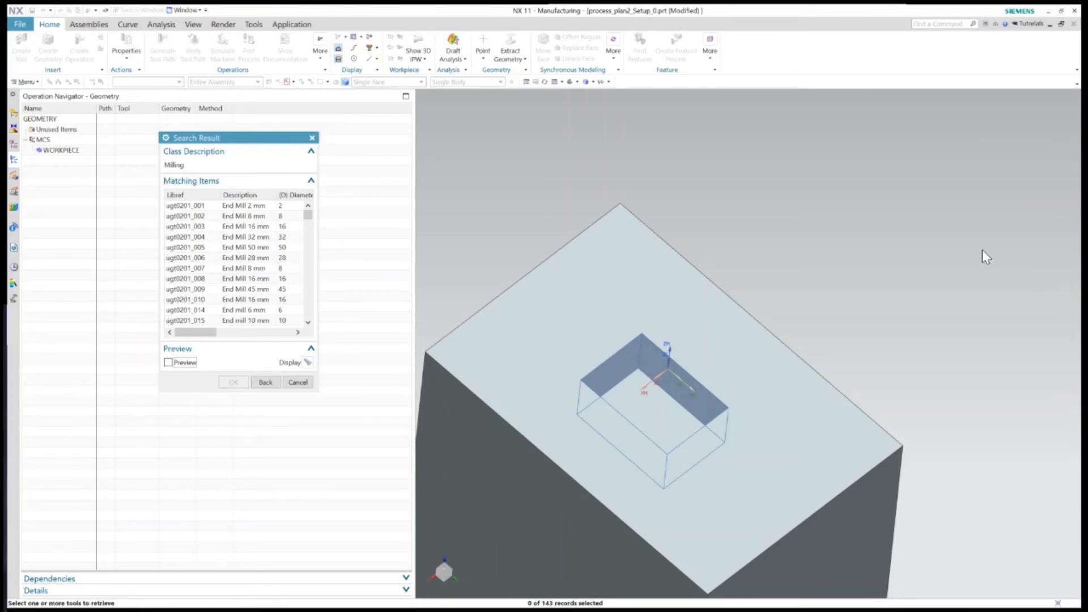
click(238, 268)
click(233, 382)
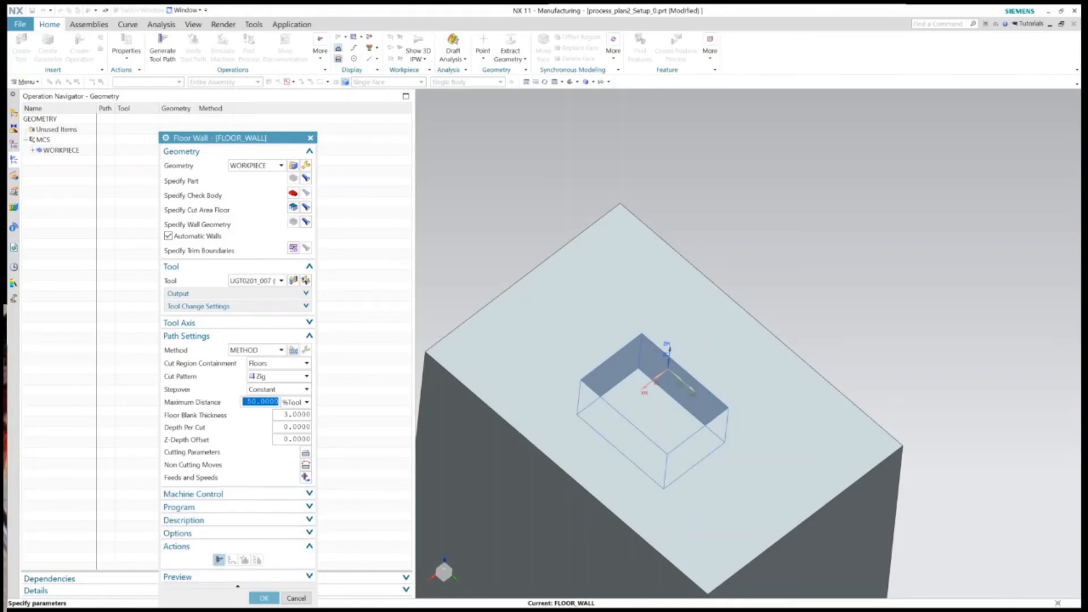
Try to generate the FLOOR_WALL tool path, display the operation's part geometry, and accept the operation
click(219, 560)
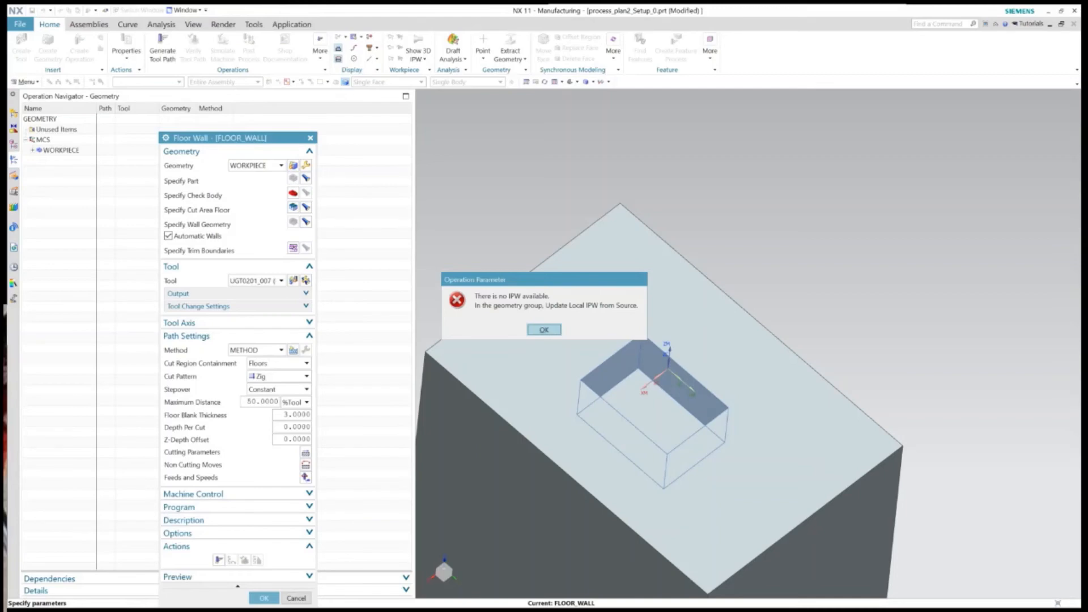
key(Return)
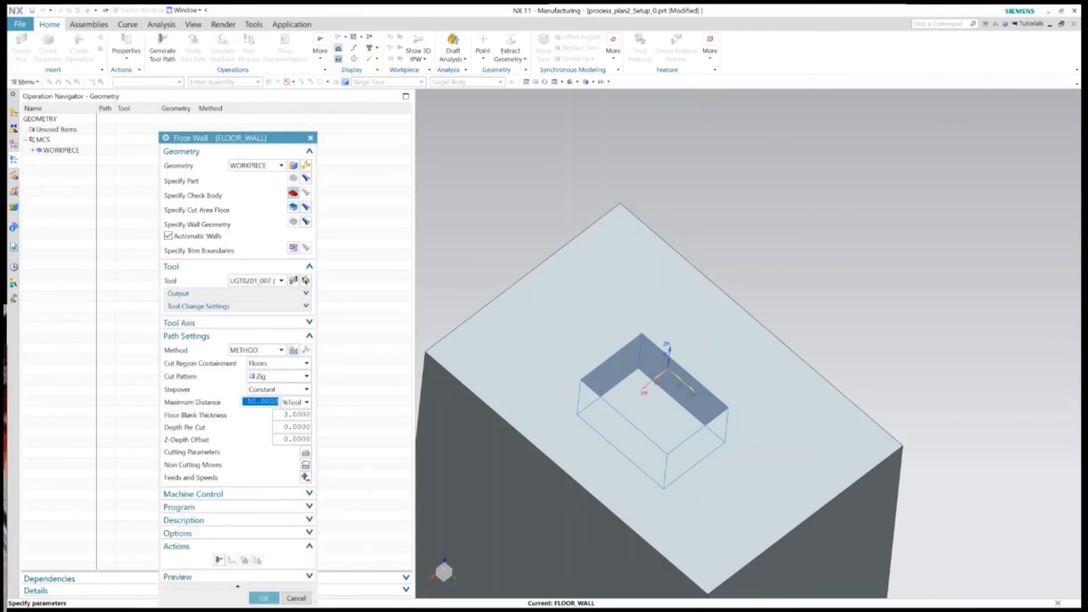
click(306, 178)
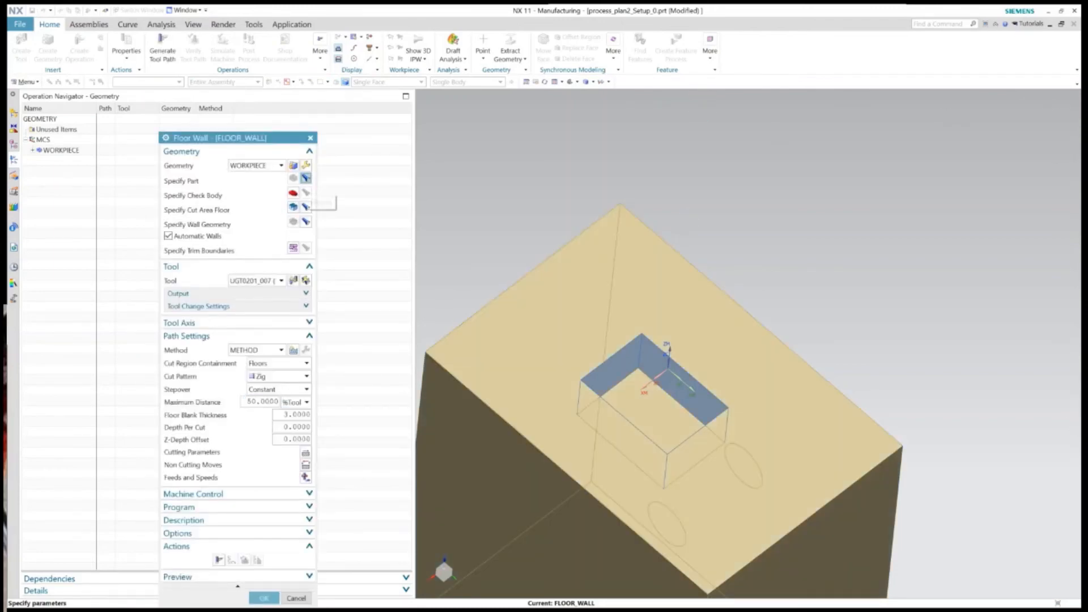
click(264, 597)
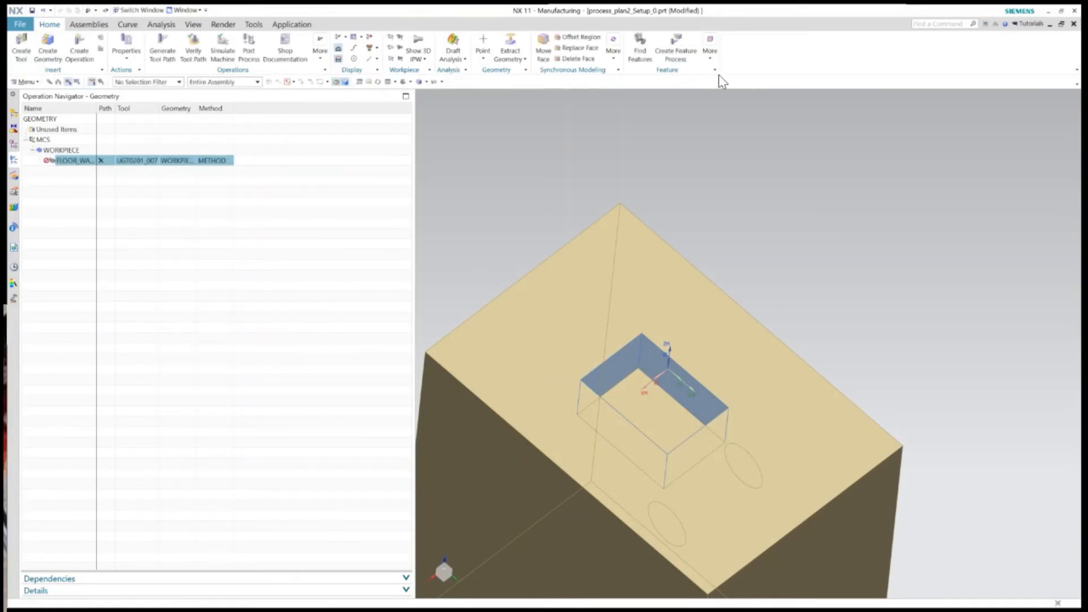
Open WORKPIECE for editing and check its part geometry and the source and update status of its IPW blank
key(Up)
key(shift+F10)
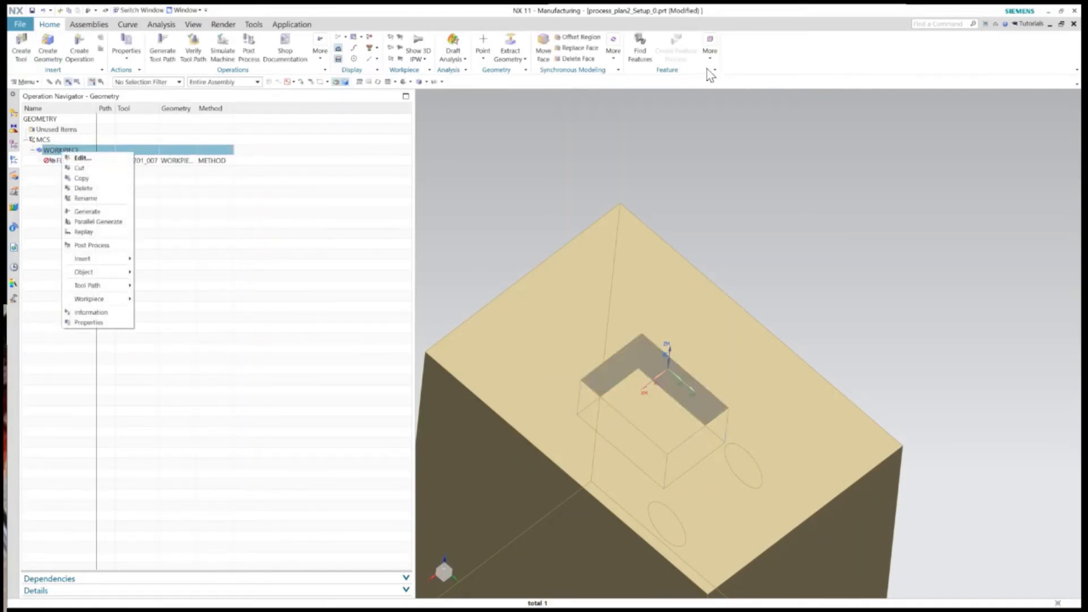
key(Down)
key(Down)
key(Down)
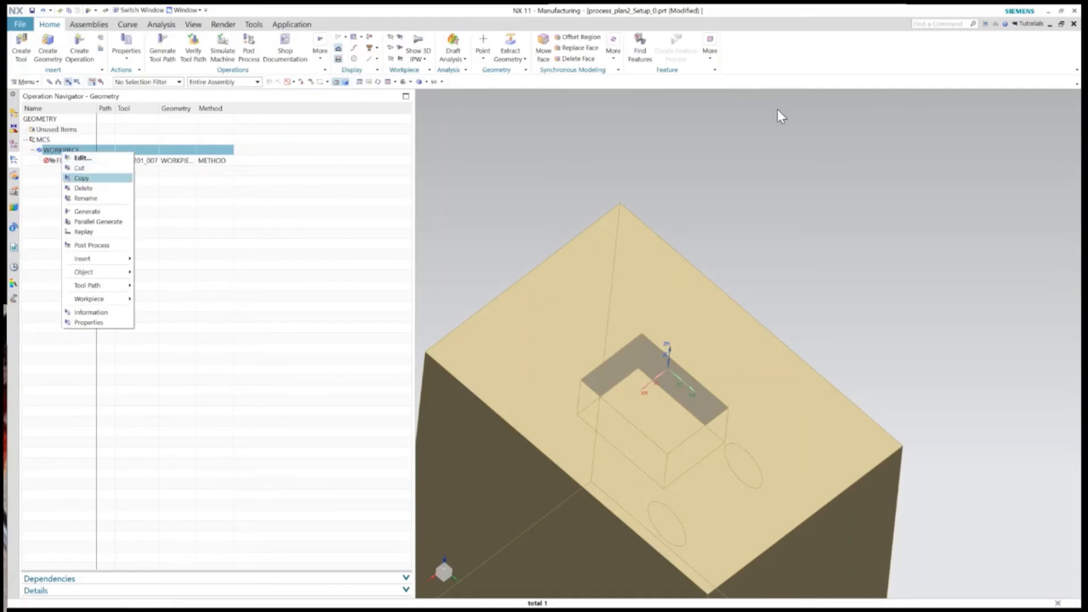
key(Up)
key(Up)
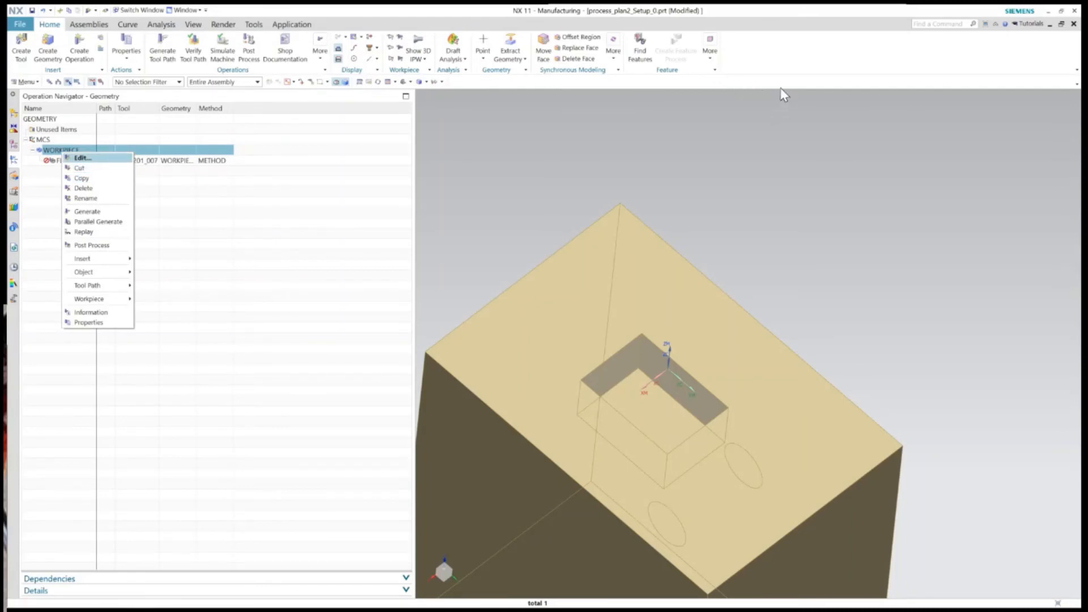
key(Return)
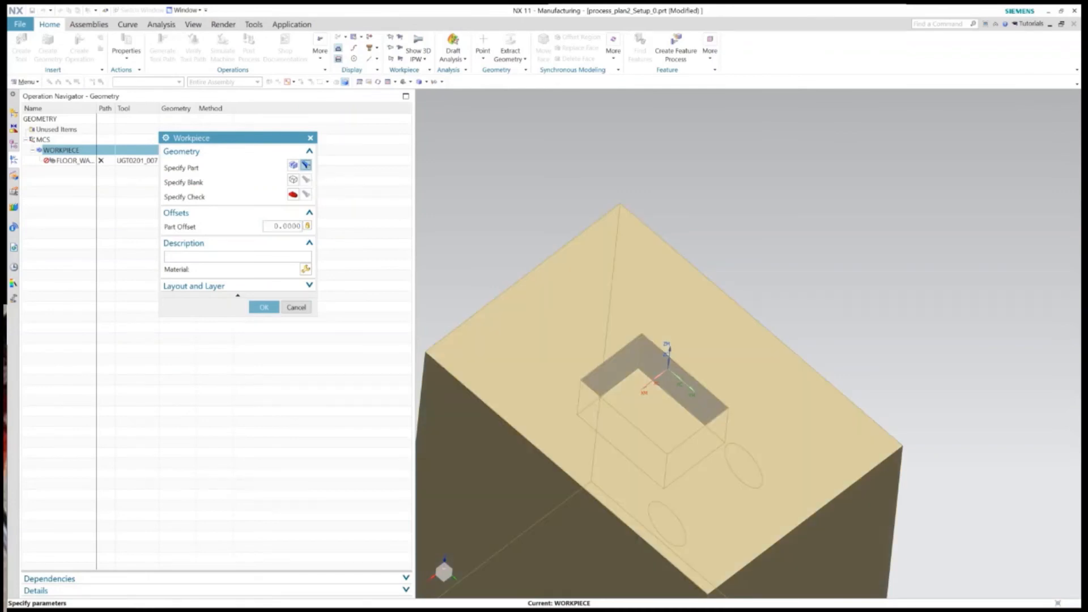
click(306, 165)
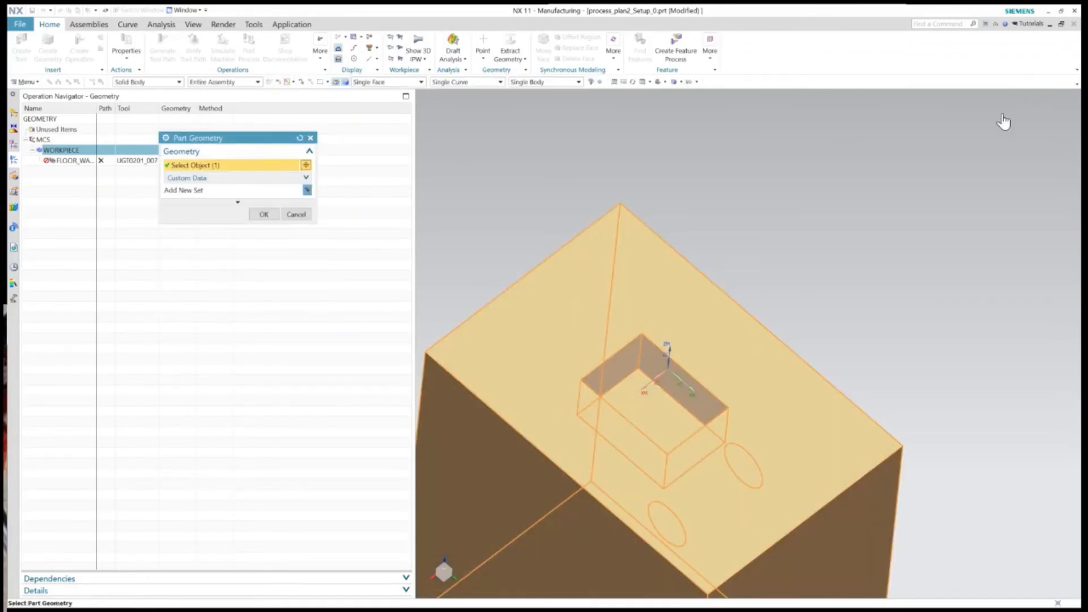
middle_click(1021, 169)
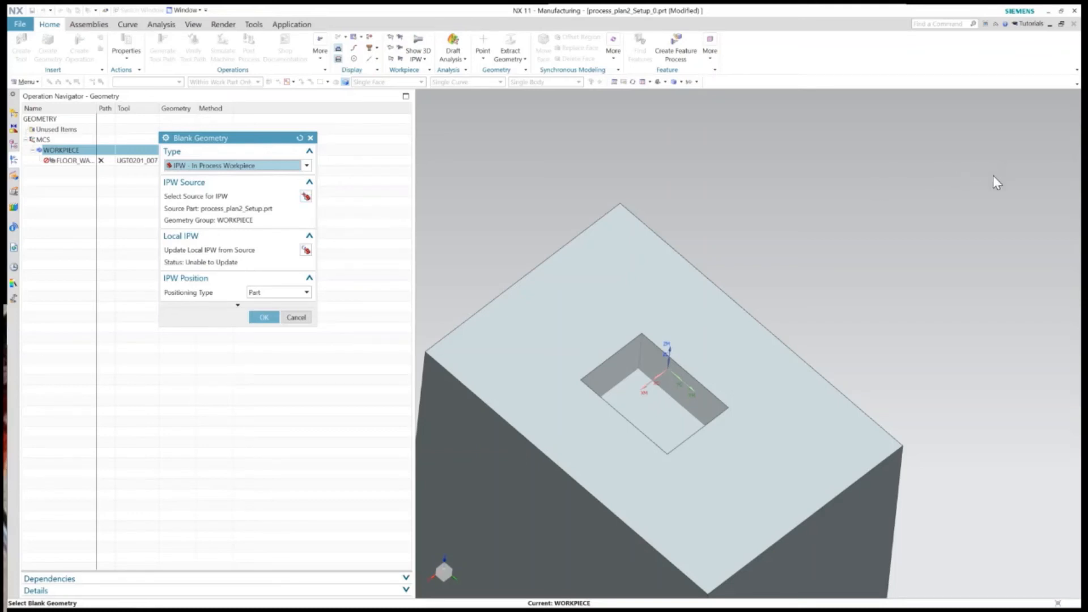
middle_click(1023, 324)
middle_click(1028, 310)
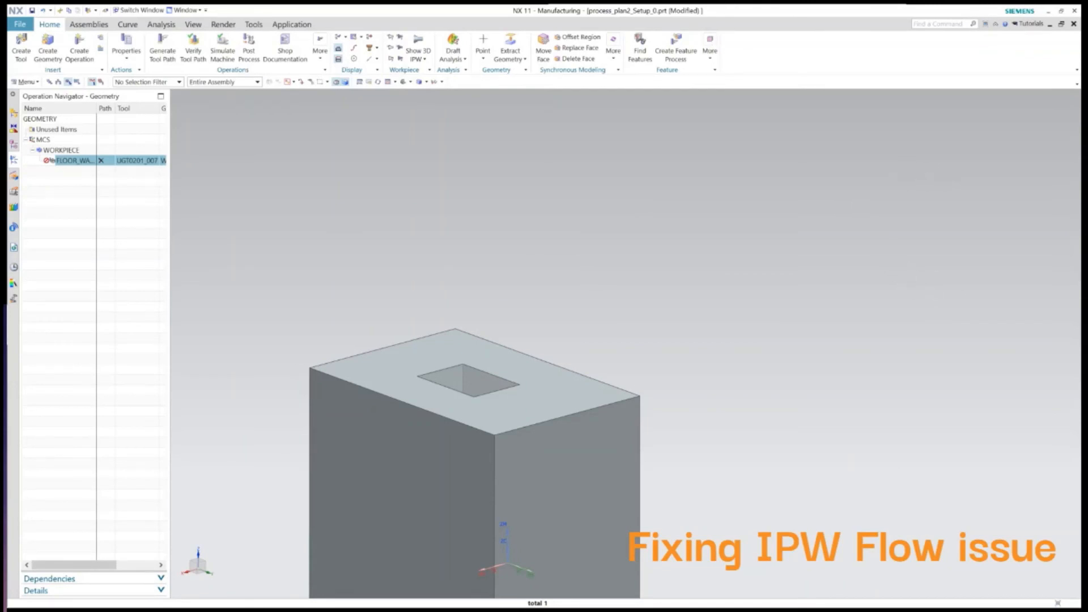
Switch to process_plan2_Setup.prt and check the geometry definition of its WORKPIECE, the source of the IPW
click(186, 11)
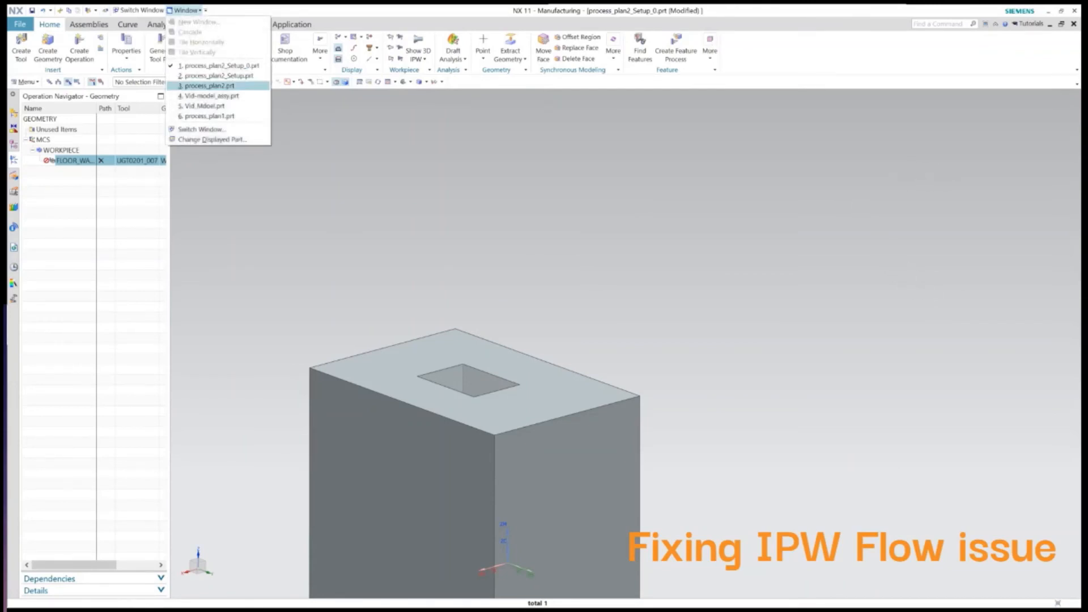
click(219, 75)
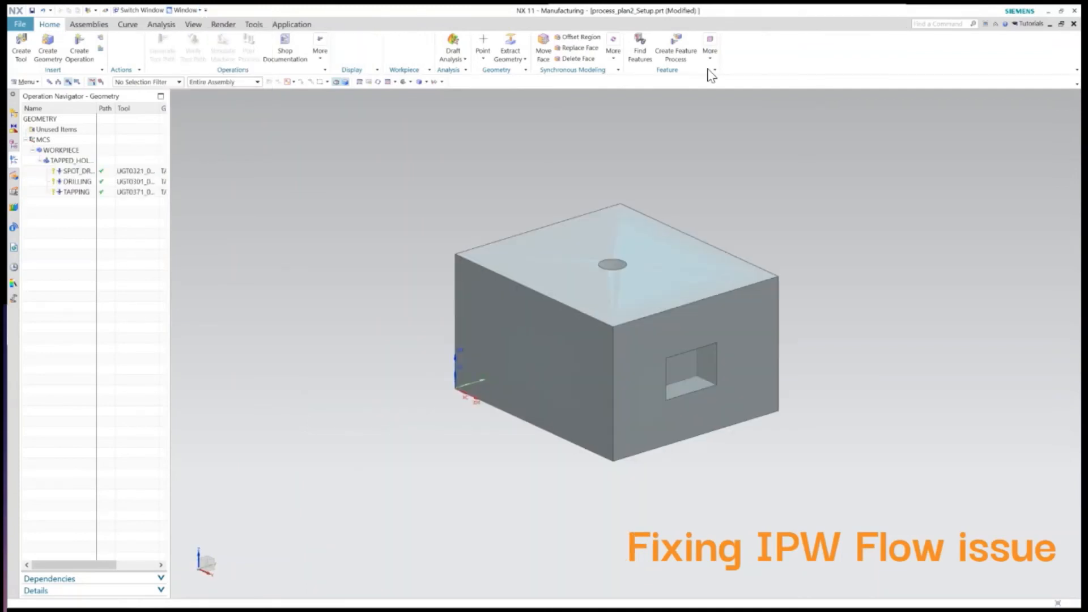
right_click(55, 150)
click(75, 154)
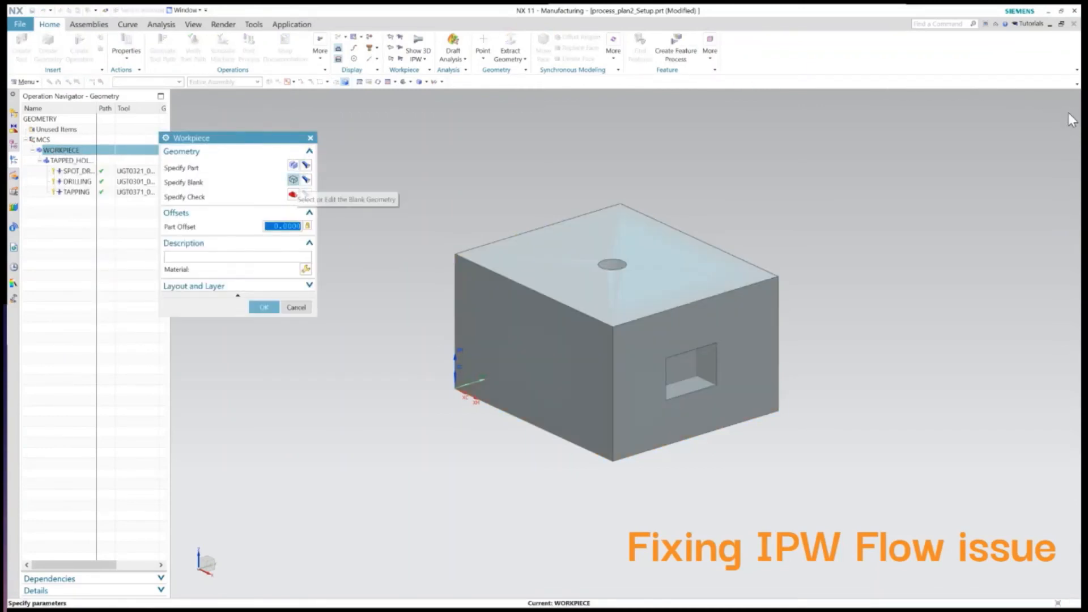
click(264, 306)
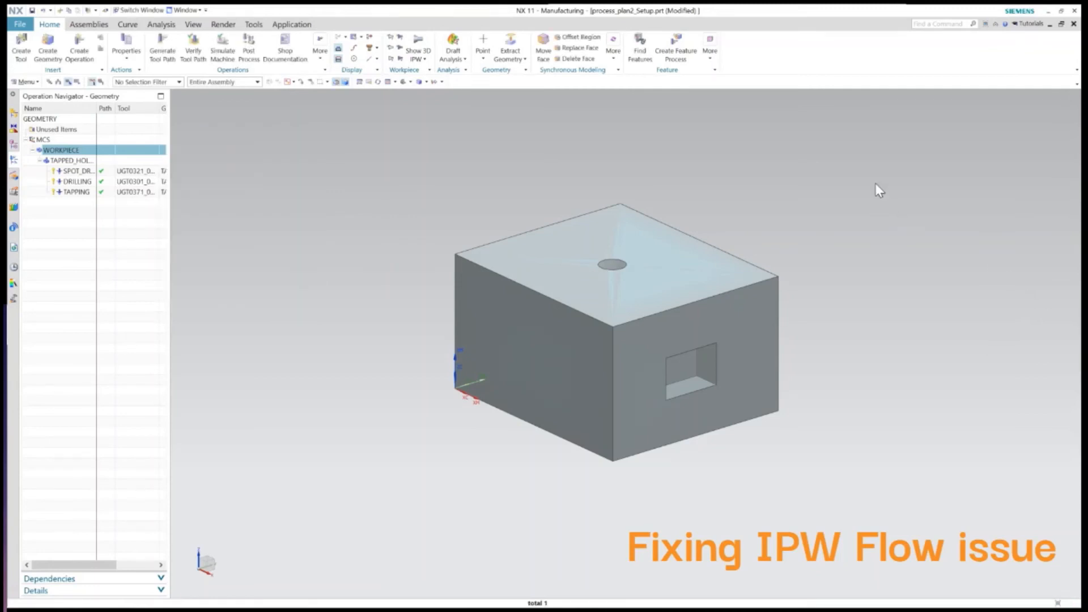
Return to process_plan2_Setup_0.prt, update the local IPW from source in WORKPIECE's blank geometry, inspect the blank, and accept it
click(185, 10)
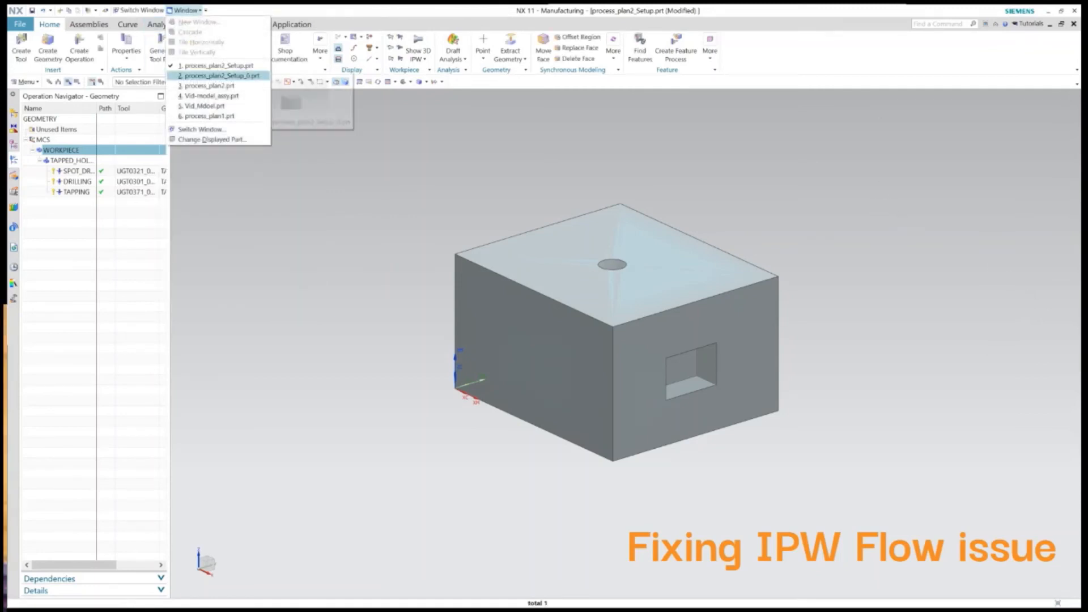
click(218, 75)
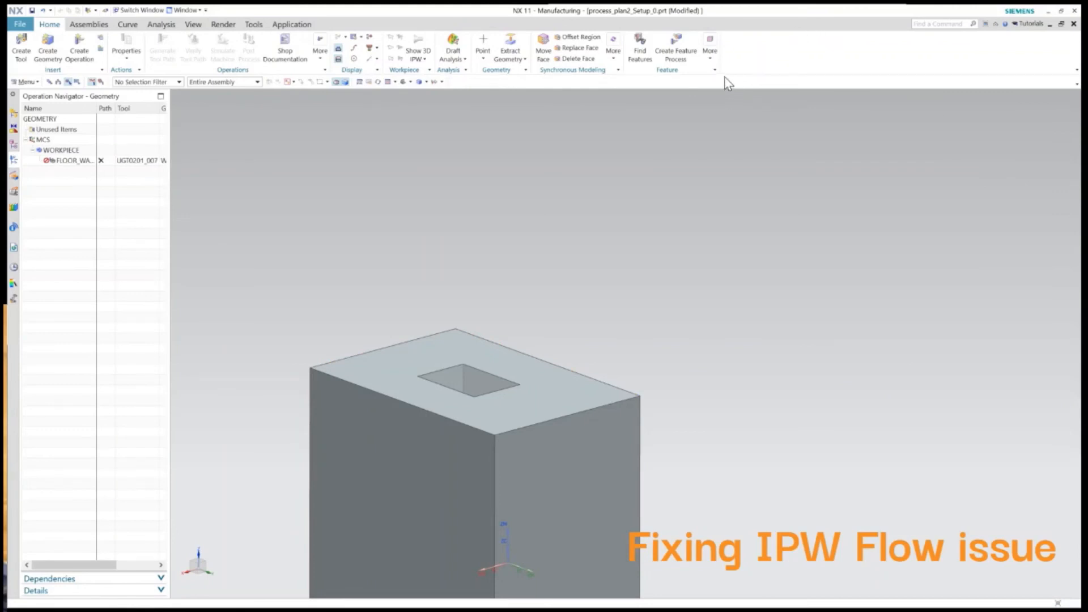
right_click(66, 150)
click(94, 158)
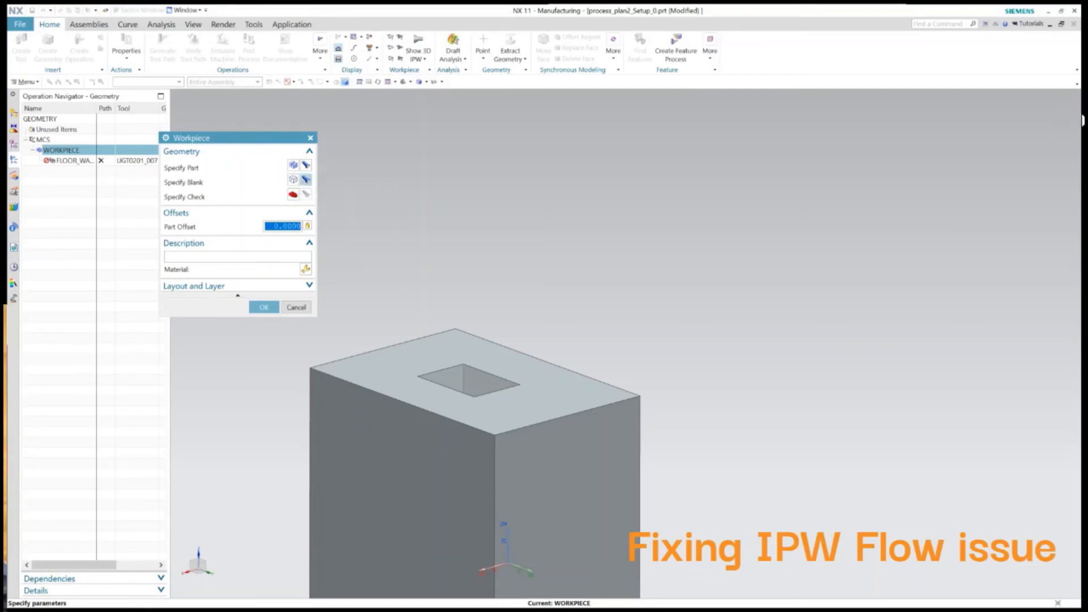
click(293, 180)
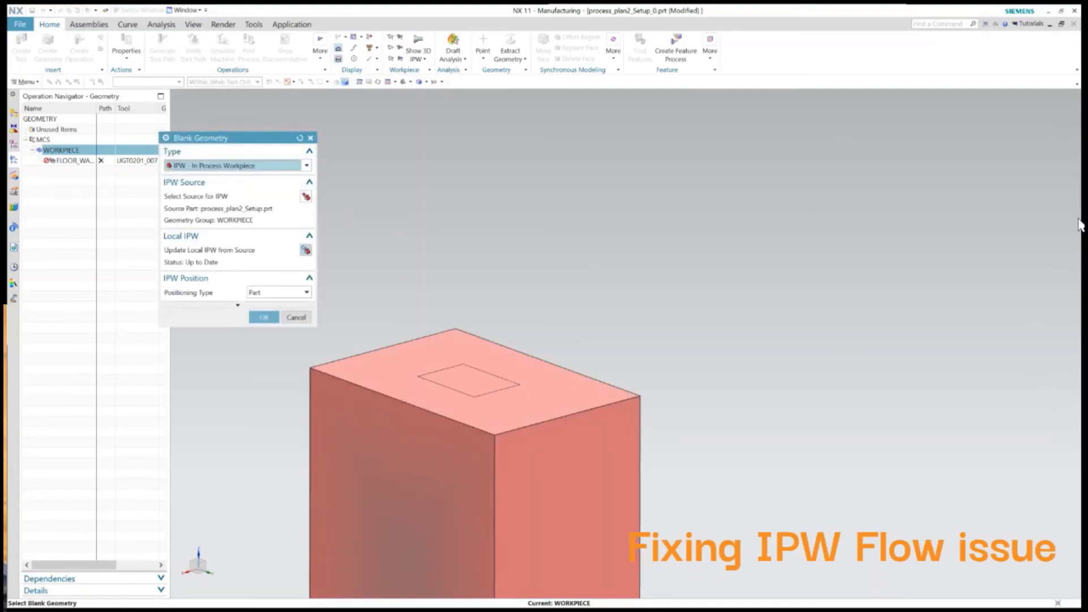
middle_click(1011, 325)
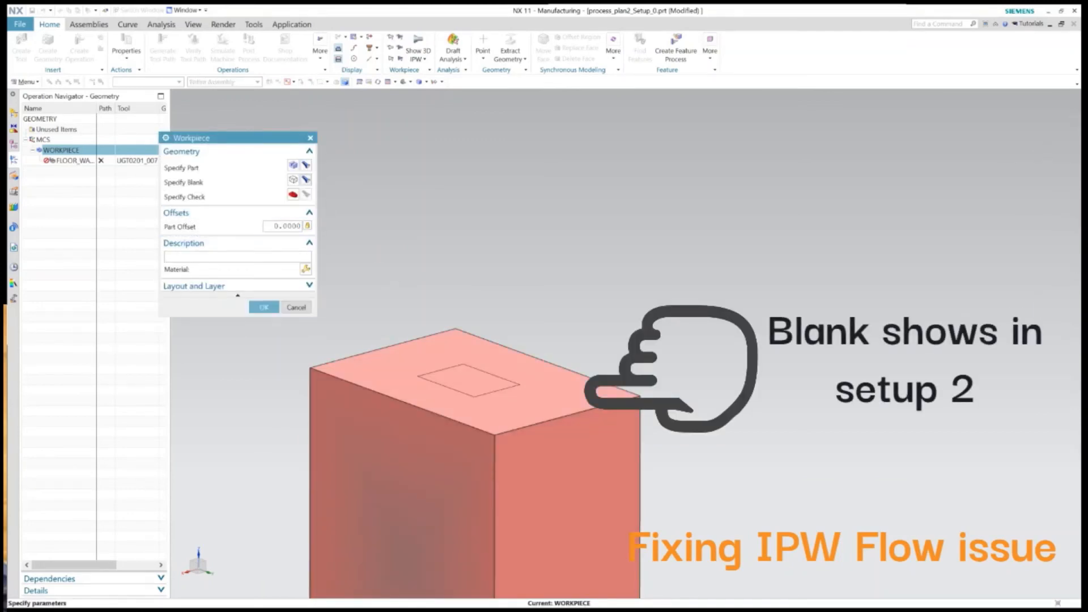
middle_drag(669, 566, 1031, 301)
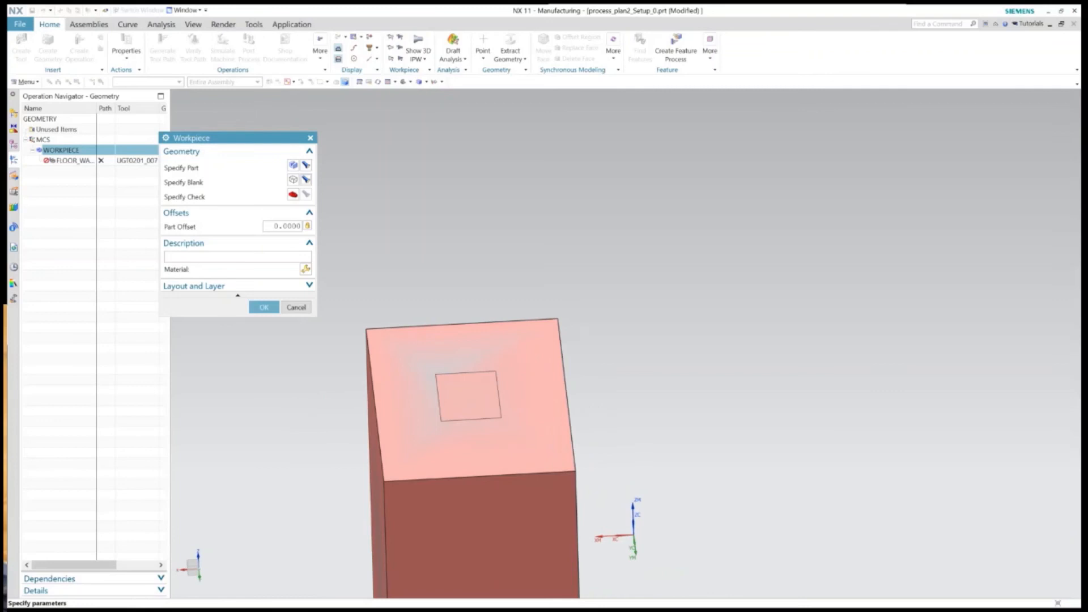
middle_click(1032, 309)
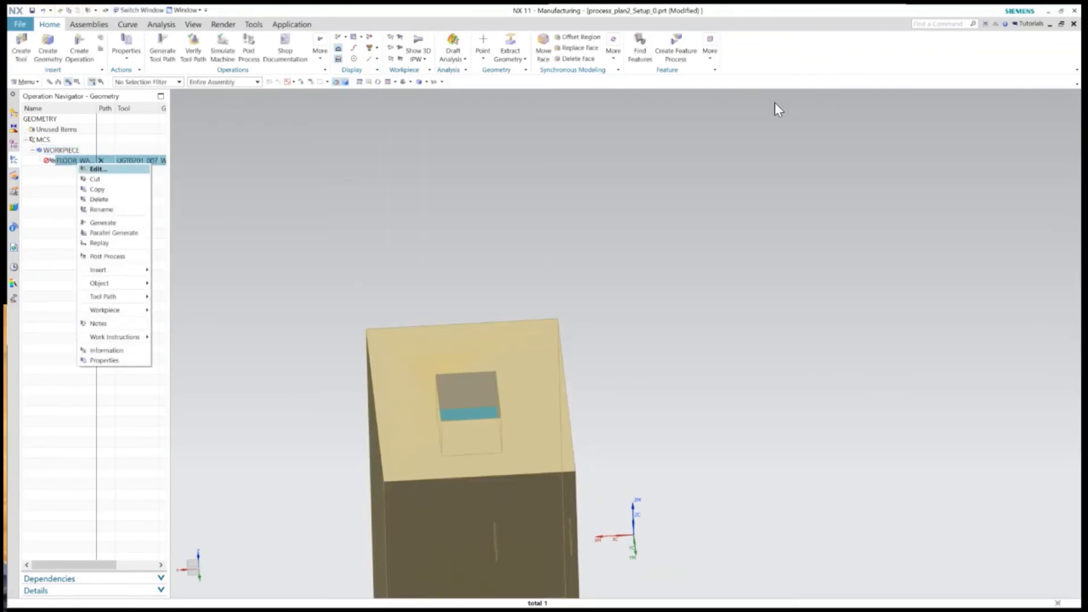
Generate the FLOOR_WALL tool path, play its 3D Dynamic material removal verification, and inspect the machined pocket up close
key(Return)
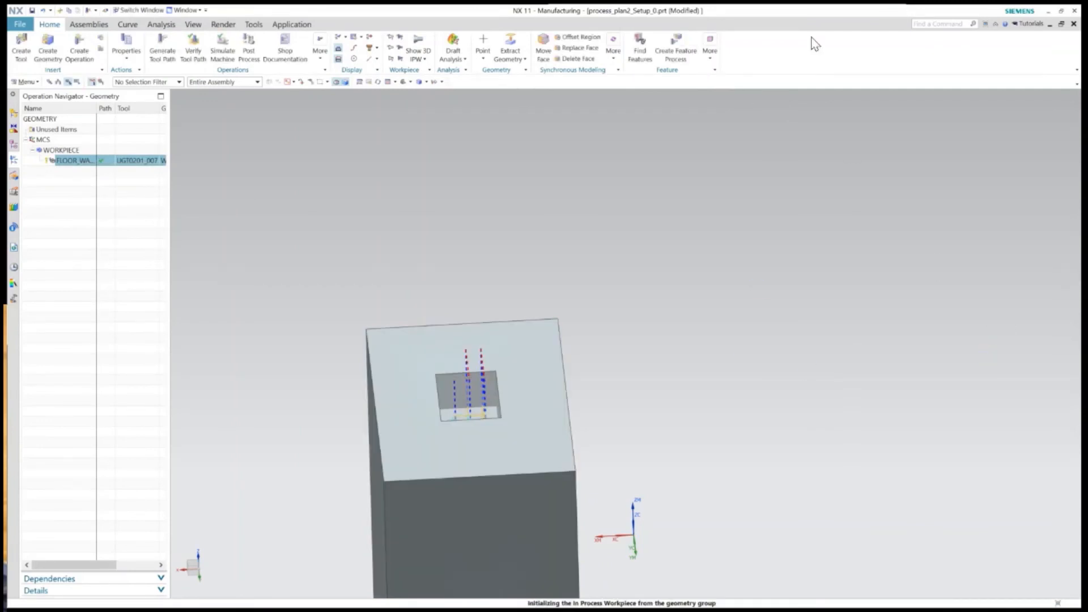
click(193, 46)
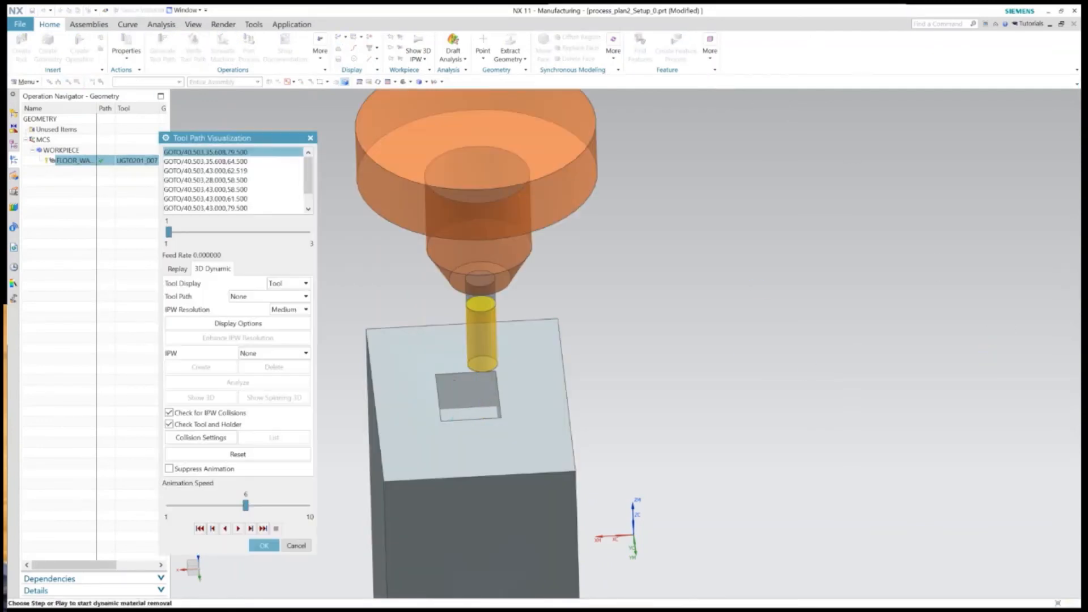
middle_drag(754, 391, 578, 394)
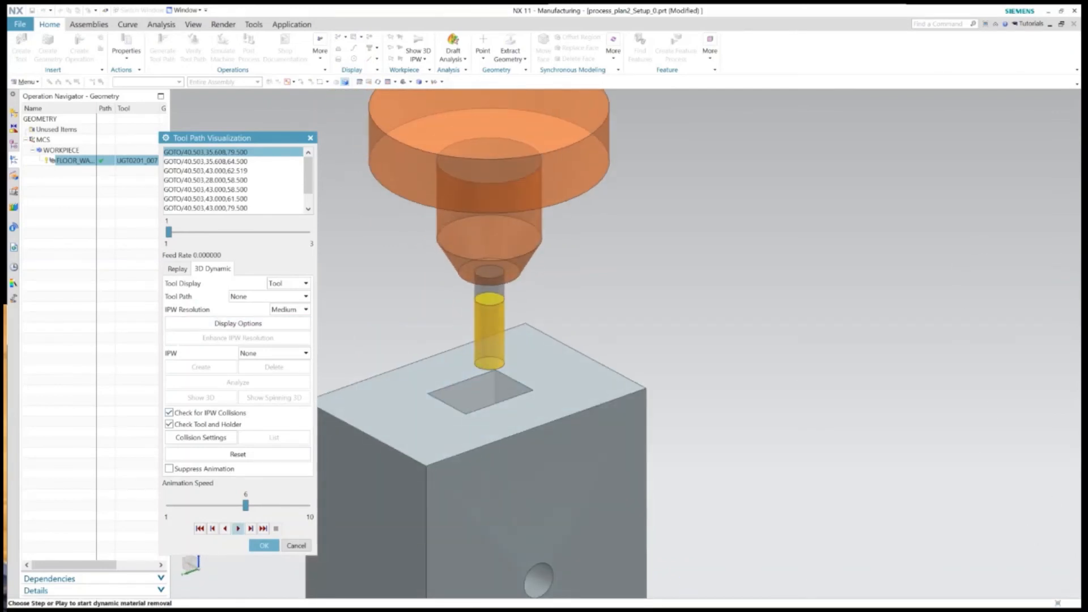
click(238, 528)
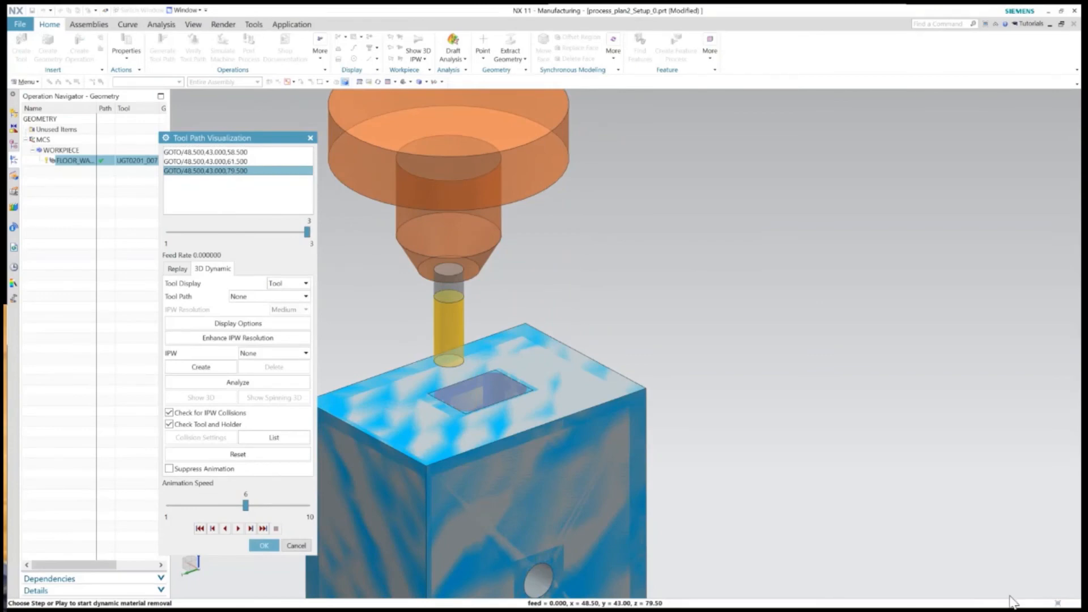
mouse_move(573, 255)
middle_down()
mouse_move(595, 362)
mouse_move(640, 453)
mouse_move(578, 481)
mouse_move(581, 252)
middle_up()
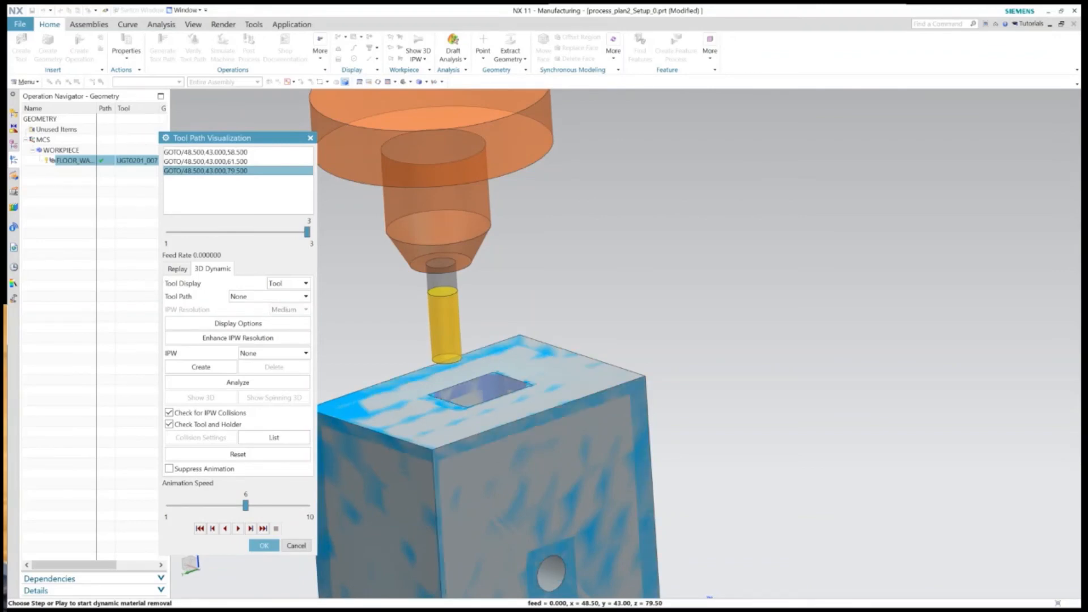
scroll(504, 385, up, 5)
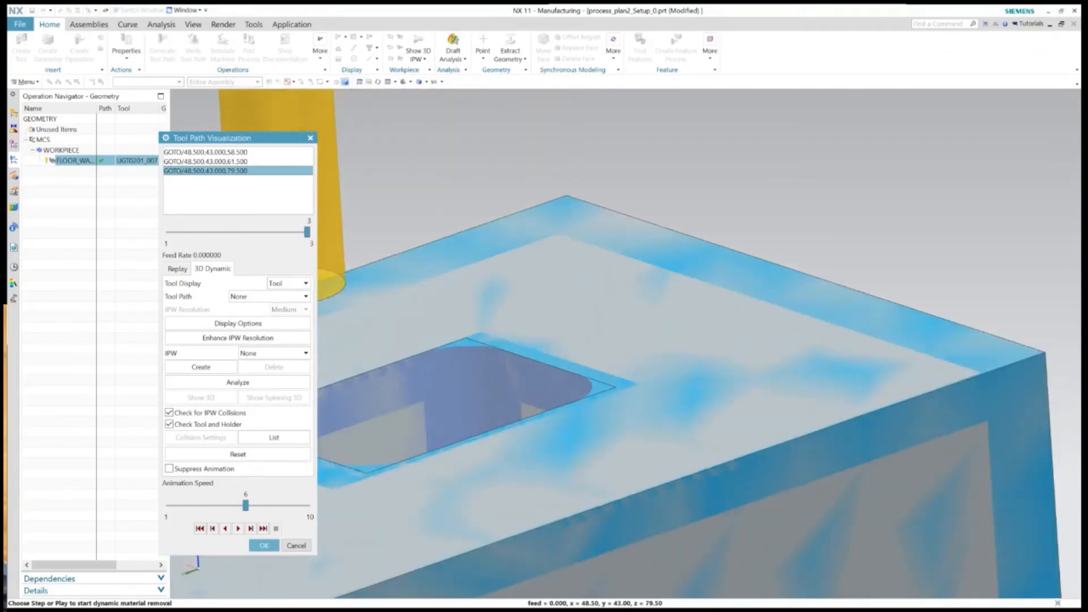
Inspect the machined pocket's corners and top face, accept the tool path visualization, and view the whole part
scroll(437, 391, up, 2)
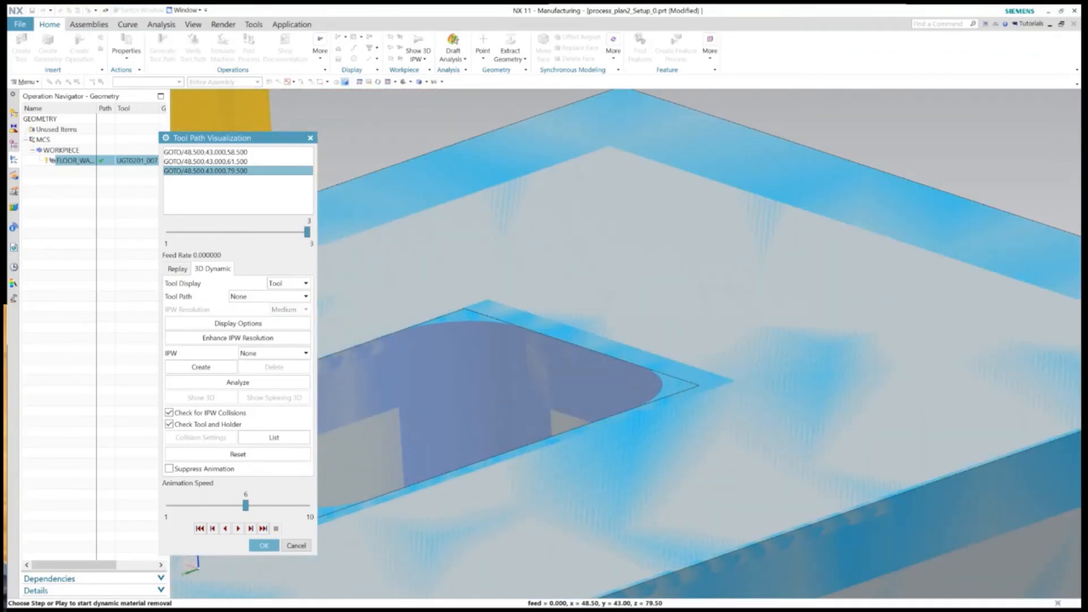
scroll(635, 448, down, 3)
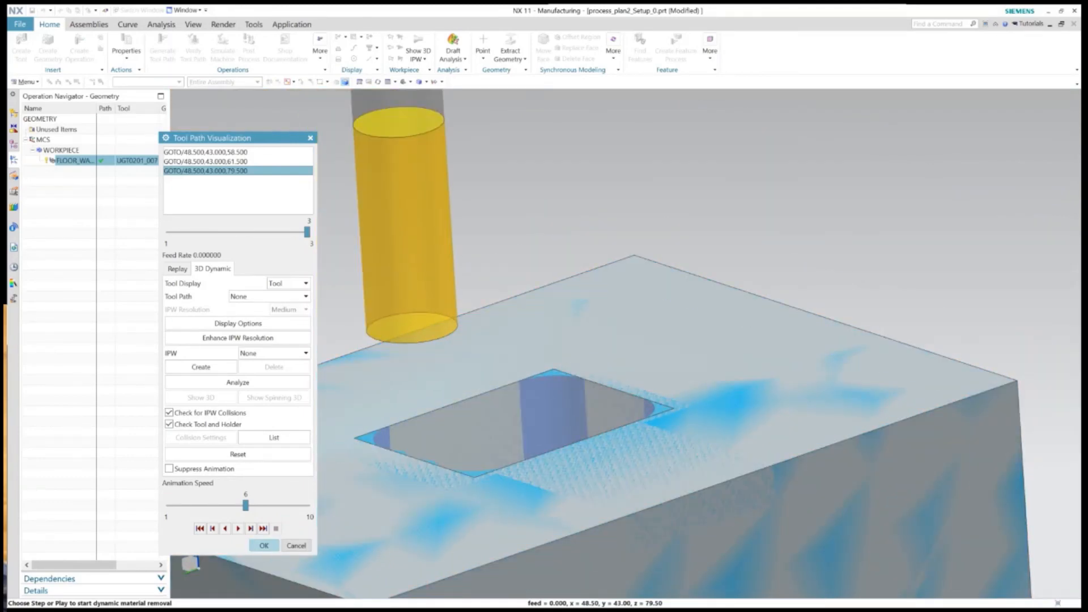
click(264, 545)
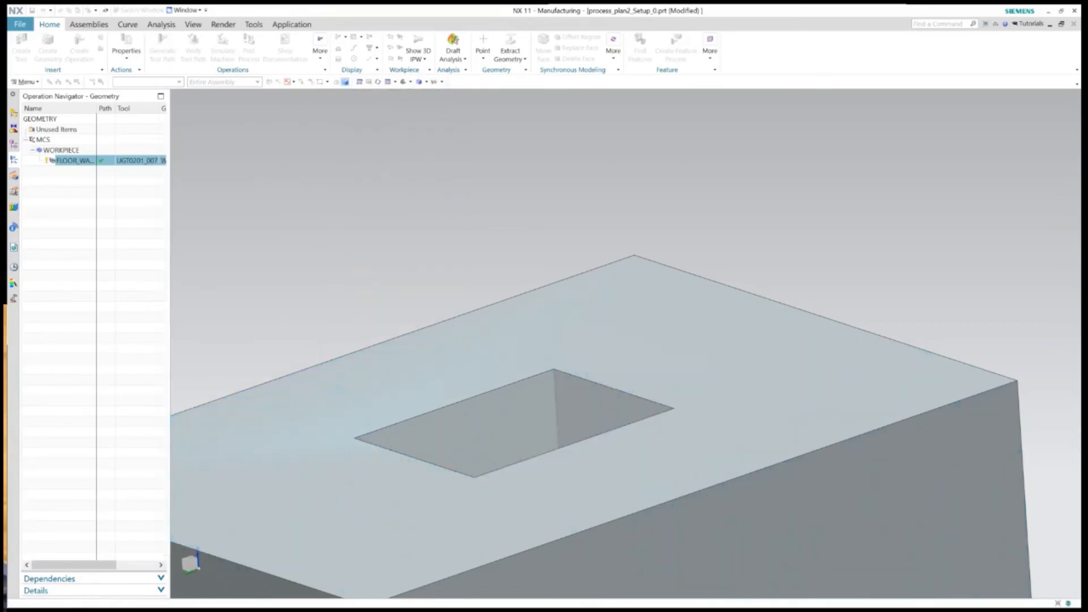
scroll(510, 431, down, 3)
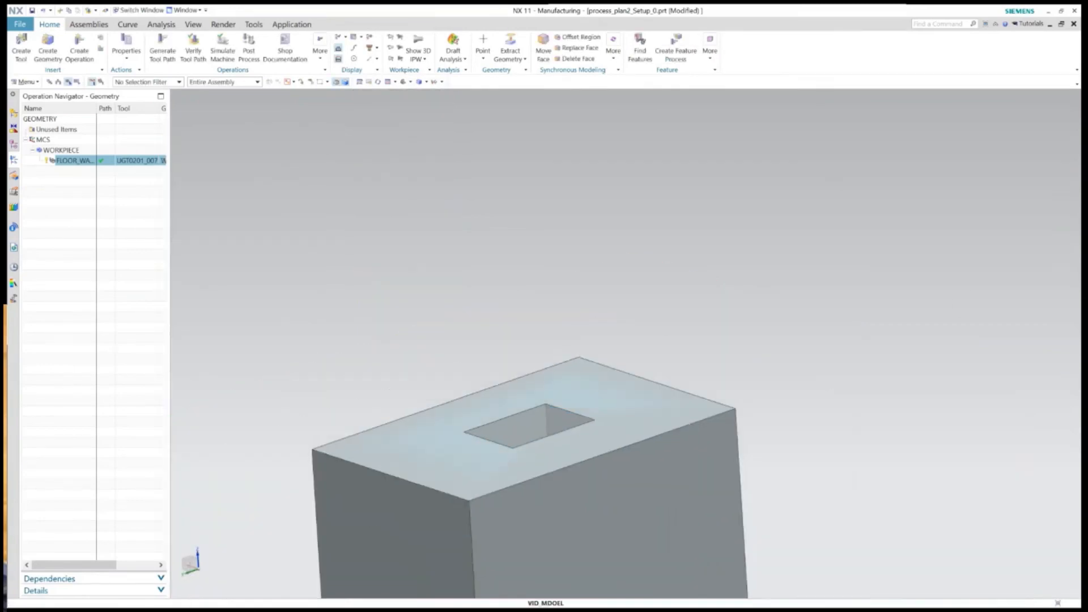
middle_drag(509, 430, 510, 407)
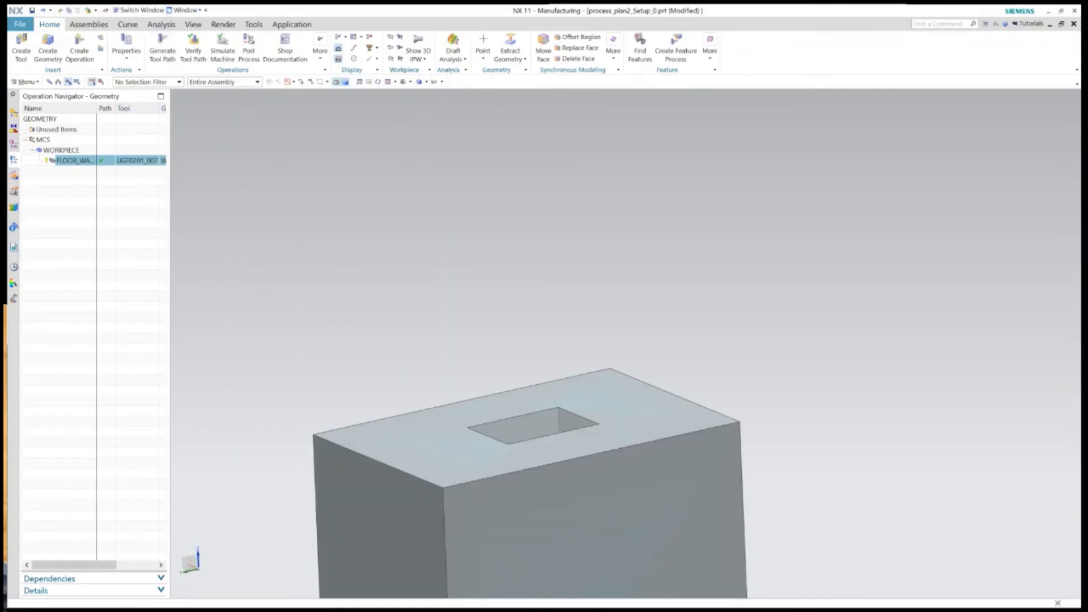
Switch to process_plan2.prt and examine the part models of Setup_1 and Setup_2 up close and side by side
click(186, 10)
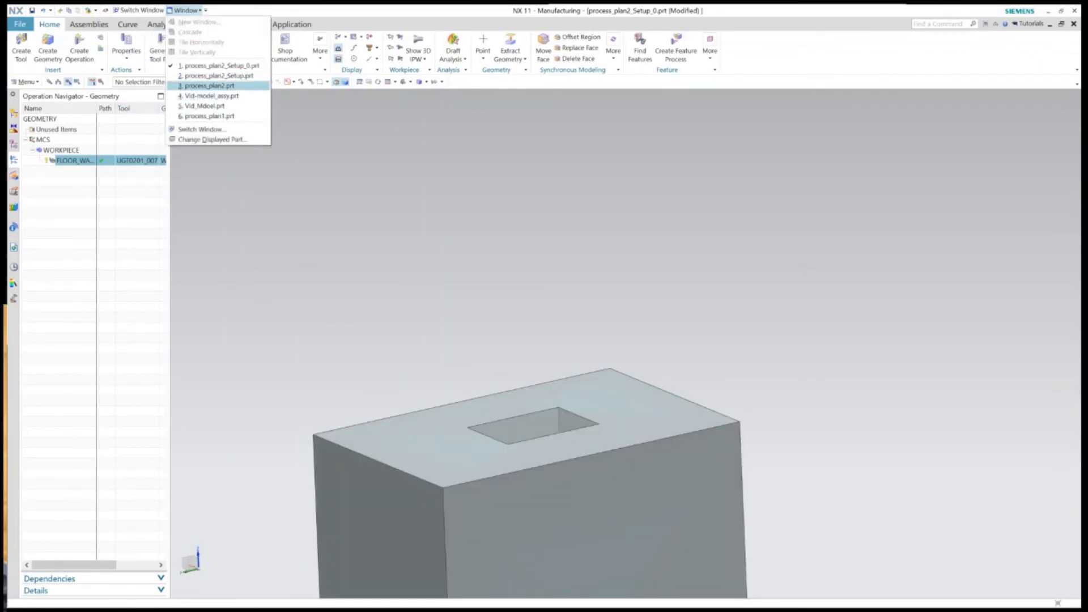
click(210, 86)
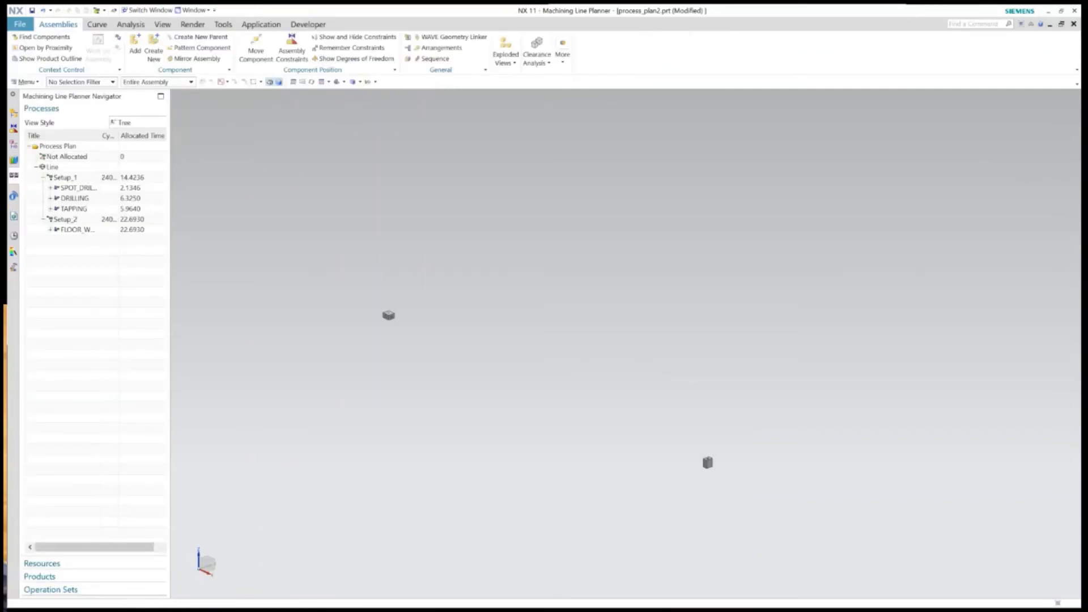
scroll(791, 200, down, 4)
scroll(1026, 199, up, 3)
middle_drag(1026, 199, 923, 160)
scroll(502, 290, up, 10)
scroll(396, 315, up, 2)
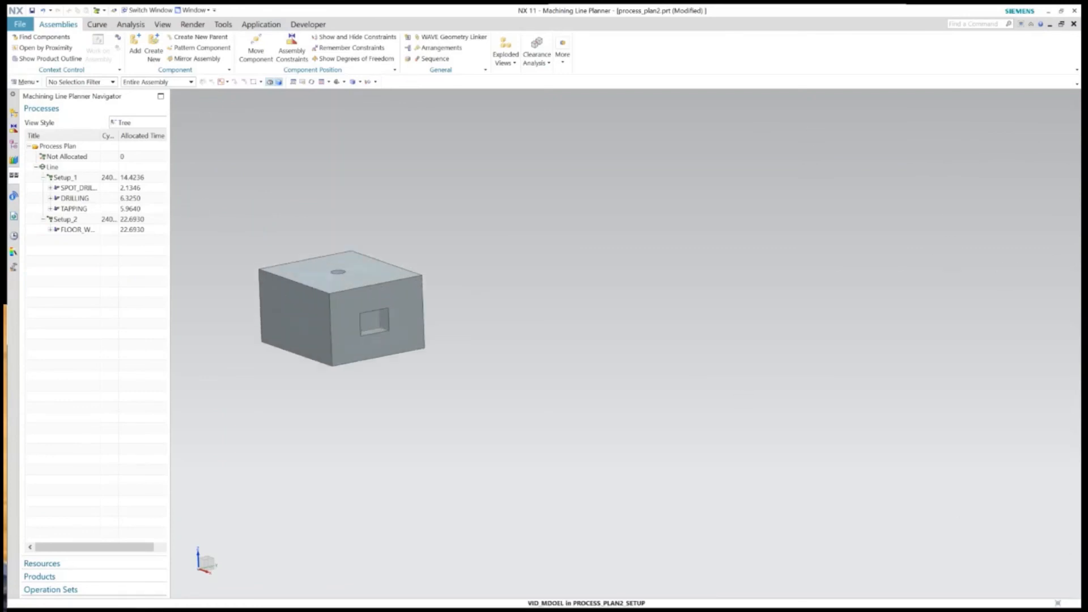
scroll(363, 303, down, 10)
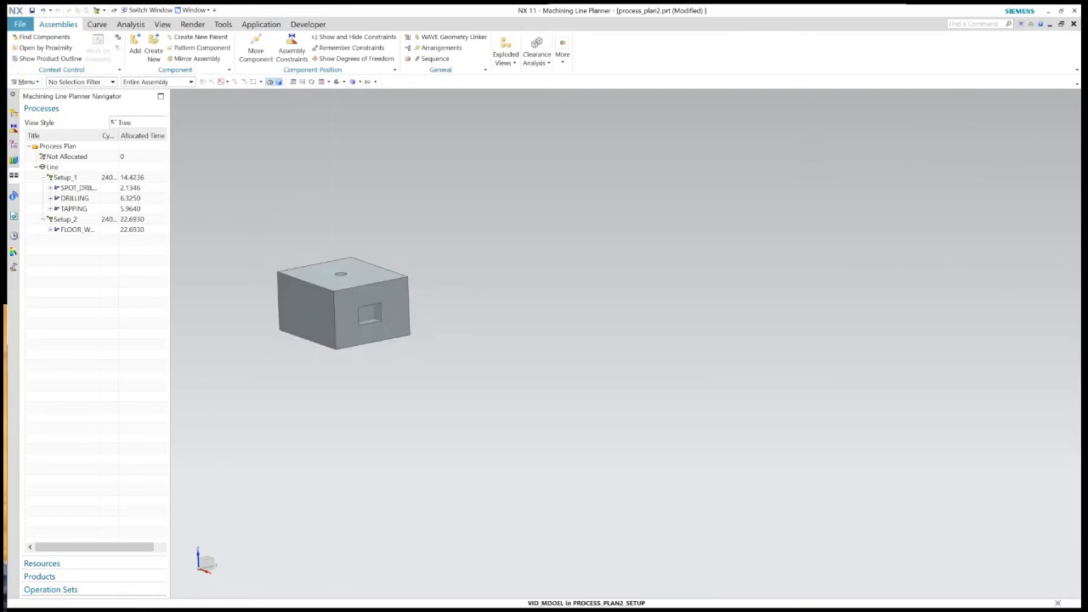
scroll(674, 403, up, 10)
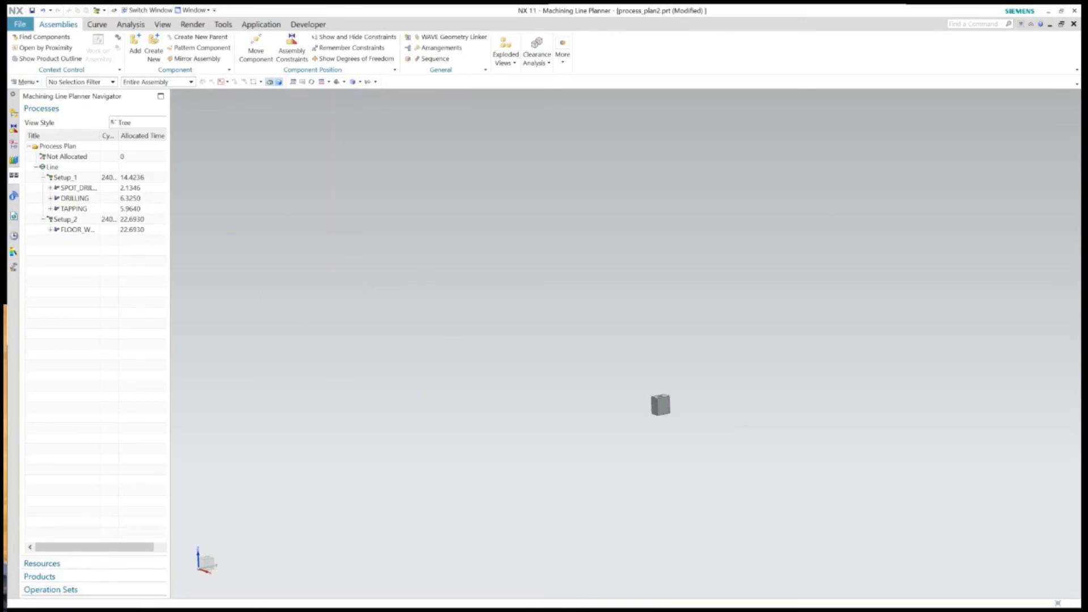
mouse_move(674, 403)
middle_down()
mouse_move(793, 369)
mouse_move(765, 408)
mouse_move(623, 411)
mouse_move(670, 407)
middle_up()
scroll(492, 379, down, 10)
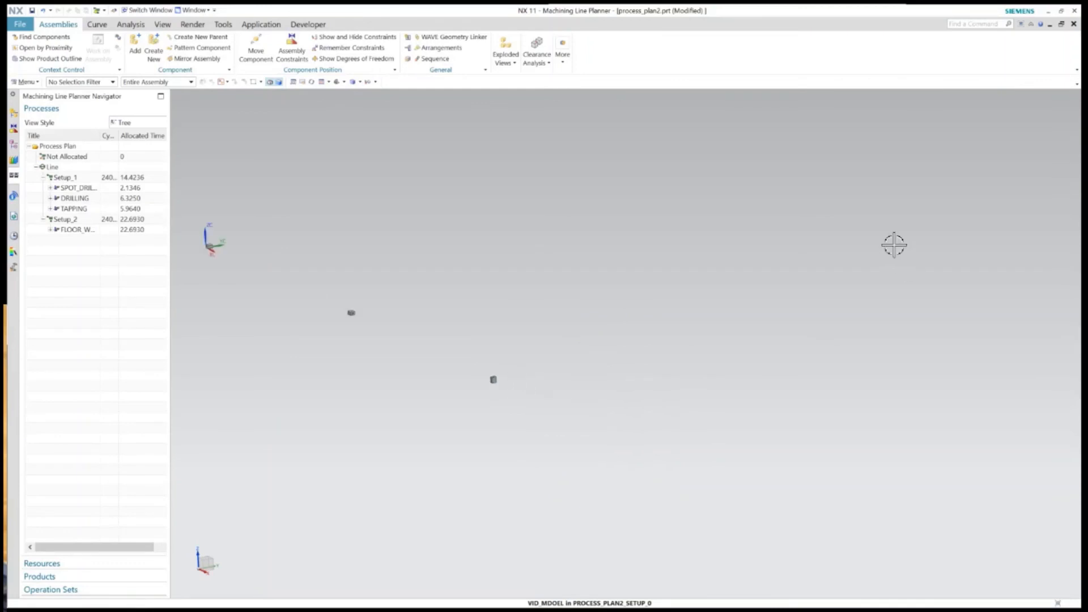
shift+middle_drag(312, 323, 465, 364)
scroll(464, 364, up, 3)
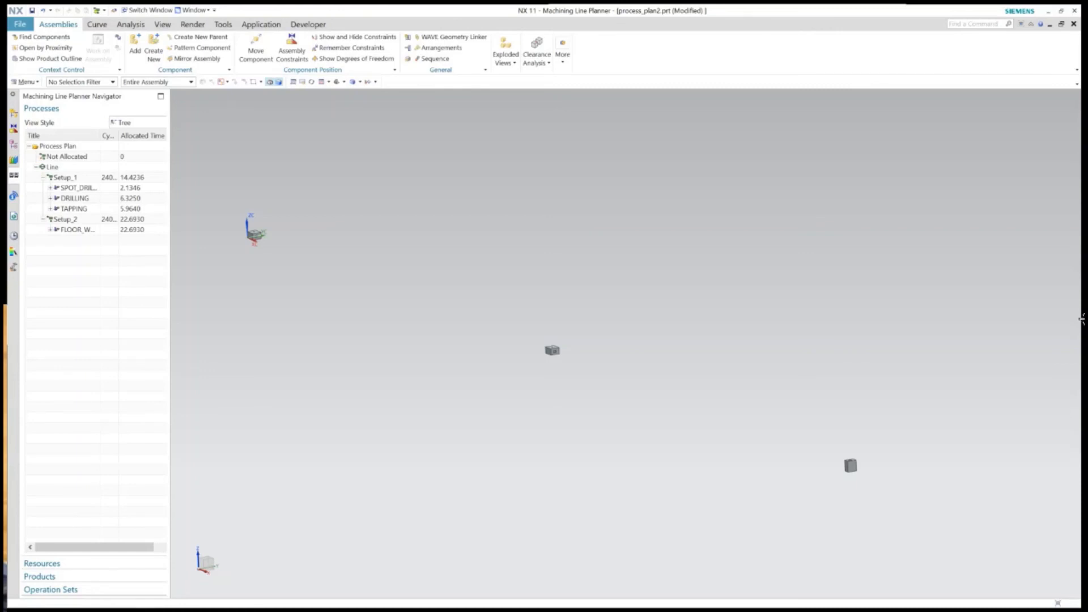
Widen the Machining Line Planner Navigator to show the source and target setups, and choose Setup_2 as the target setup
drag(170, 429, 190, 425)
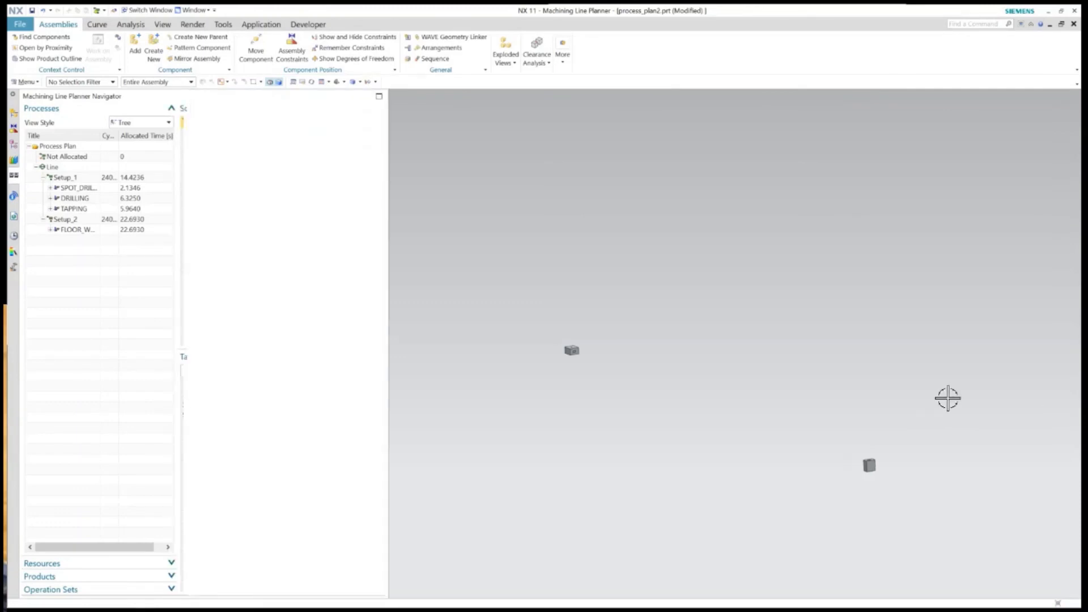
middle_drag(992, 481, 974, 540)
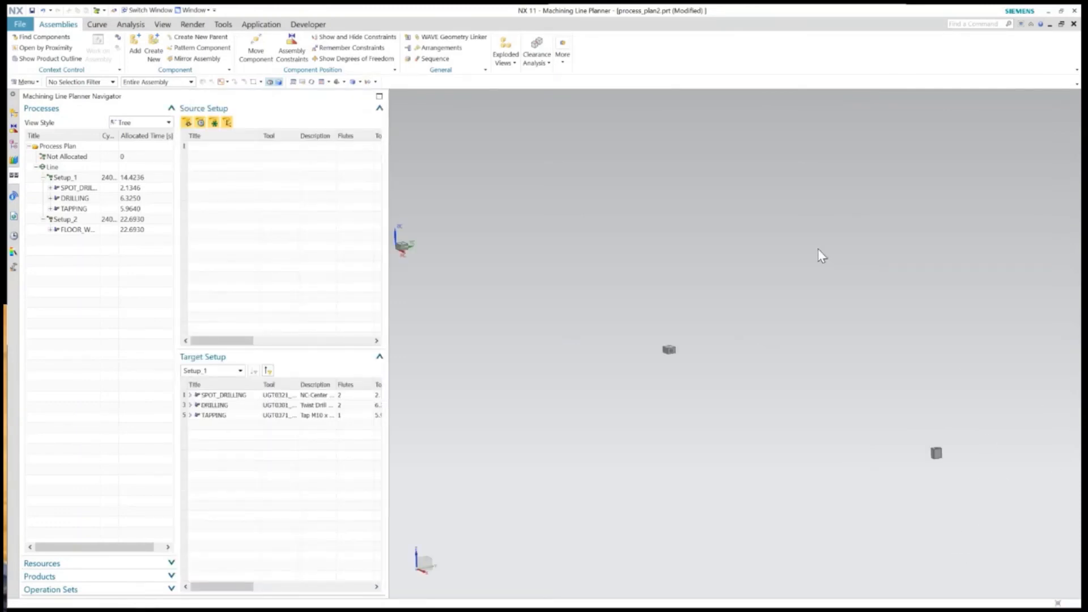
drag(227, 395, 226, 415)
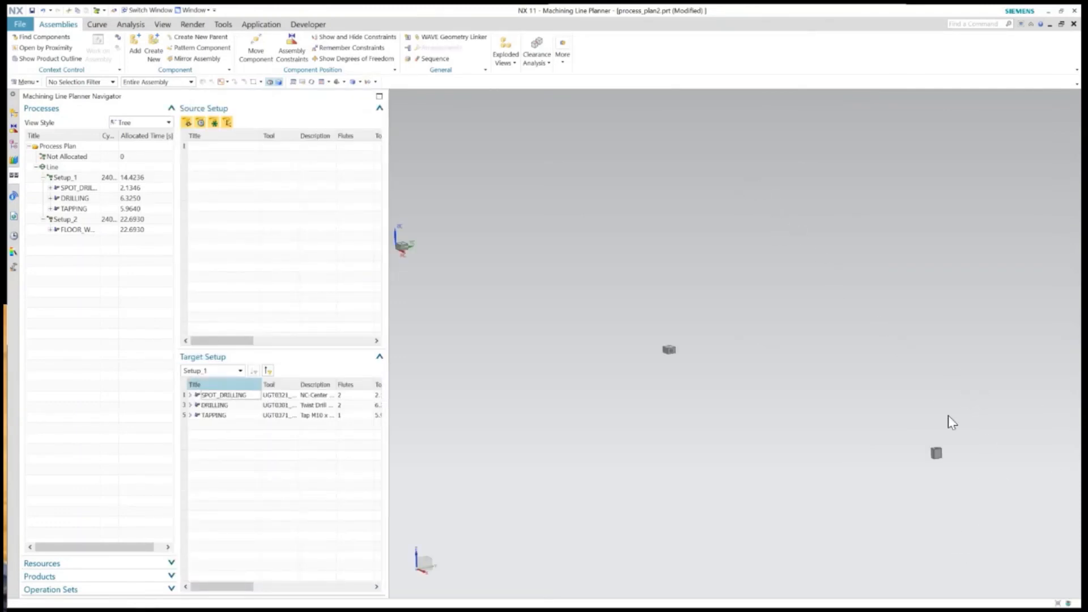
click(212, 371)
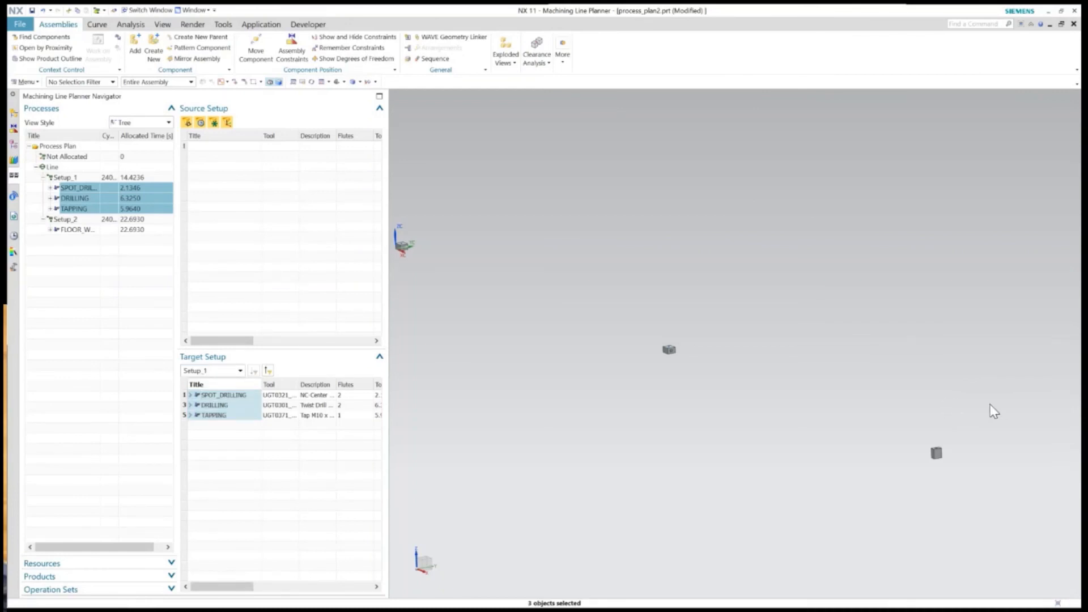
click(240, 371)
click(199, 404)
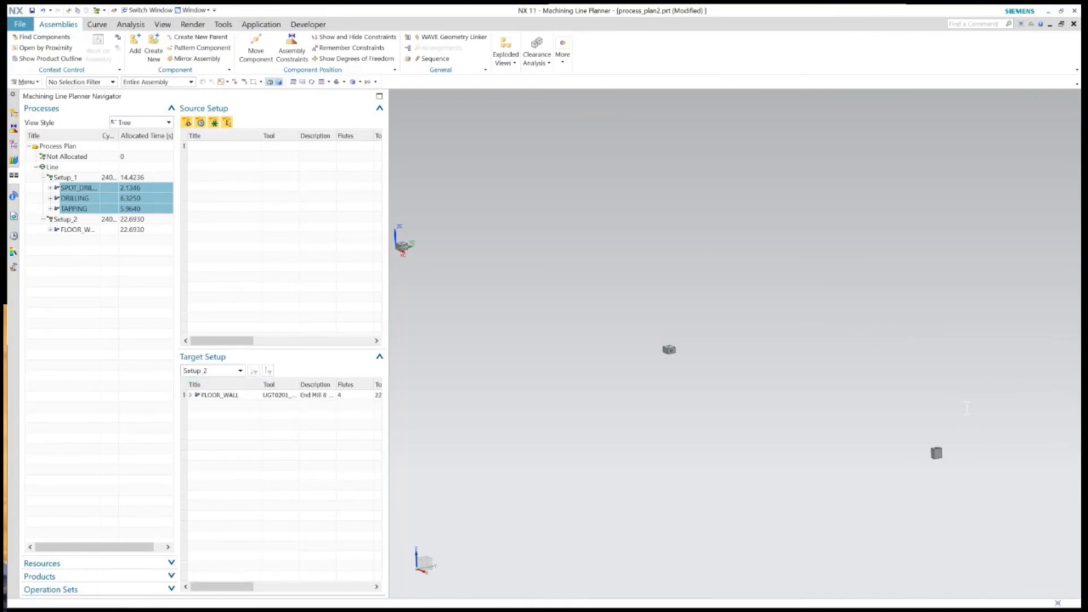
Review the Resources, Products and Operation Sets sections, and narrow the navigator with the operations deselected
click(171, 562)
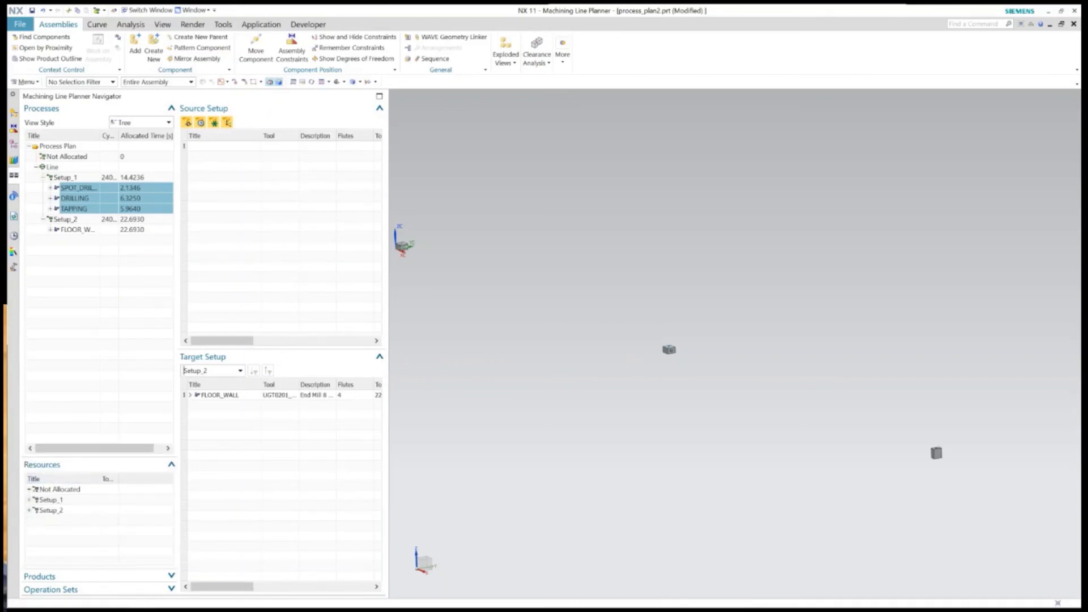
click(171, 576)
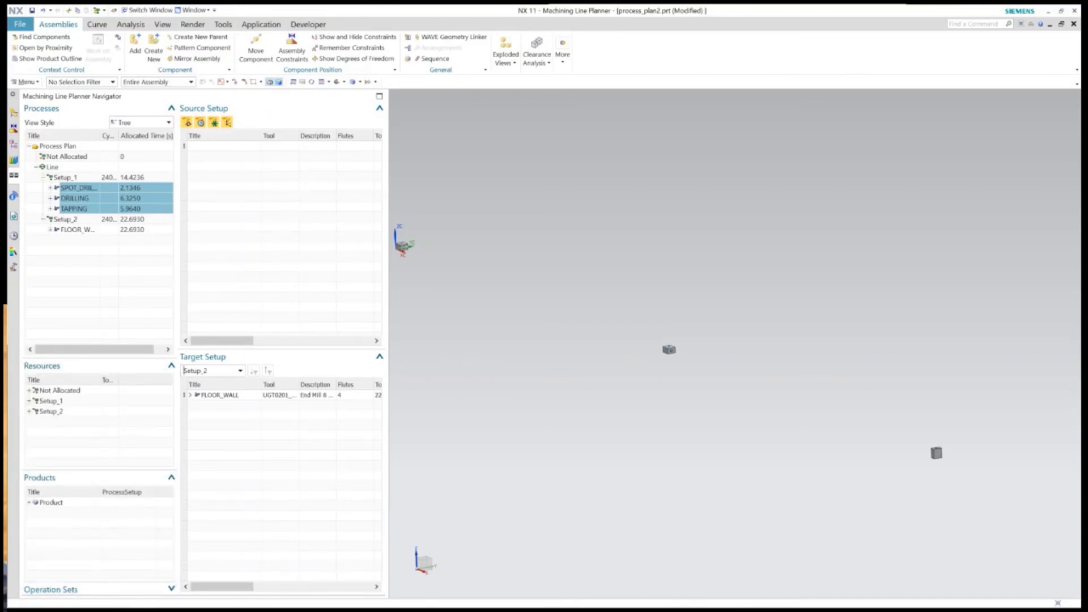
click(171, 589)
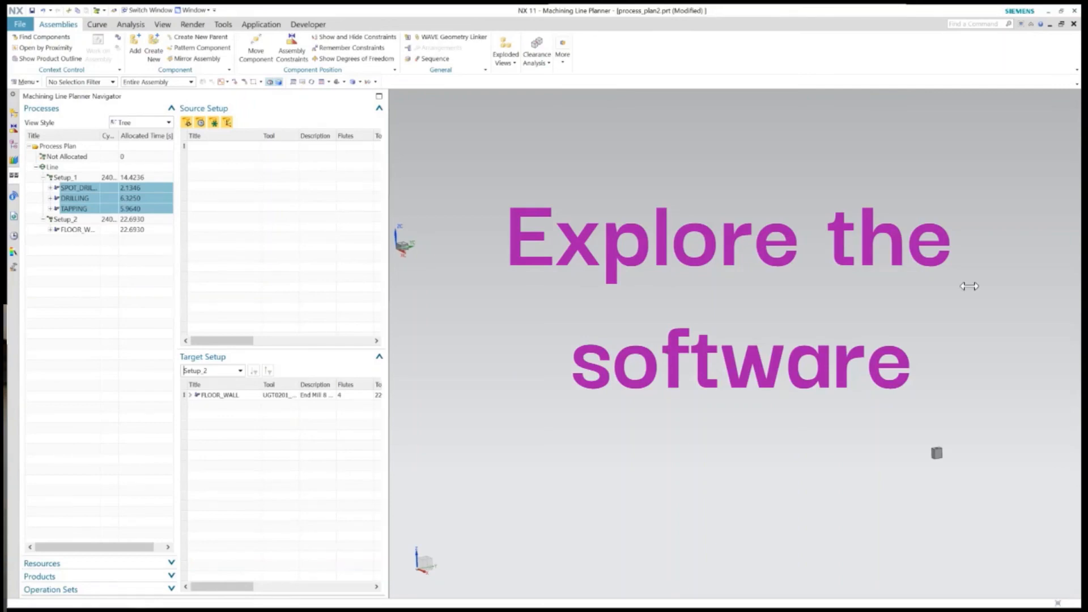
drag(388, 286, 233, 285)
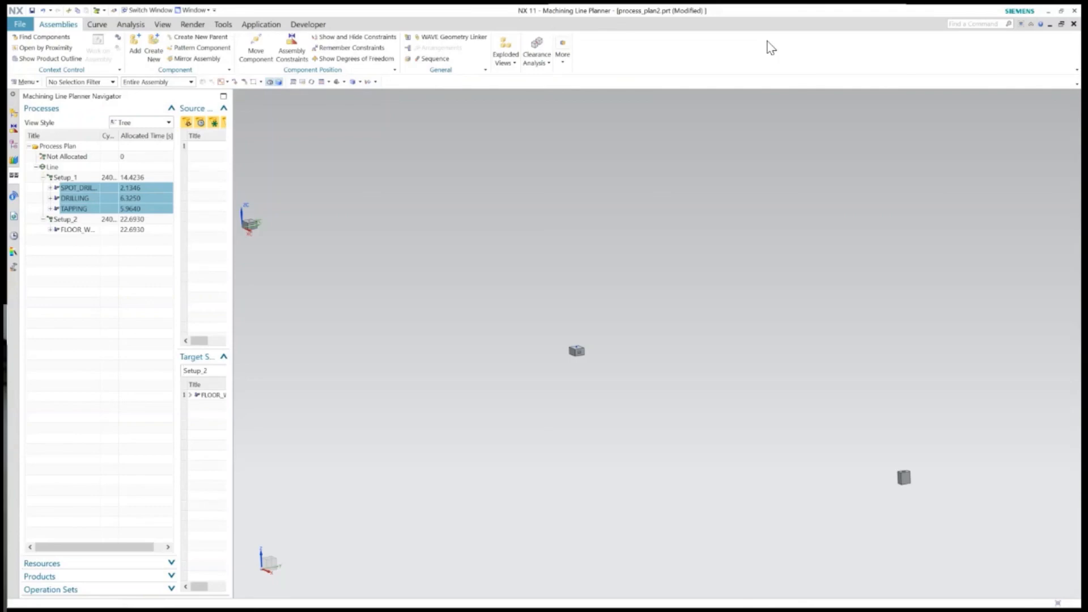
click(761, 284)
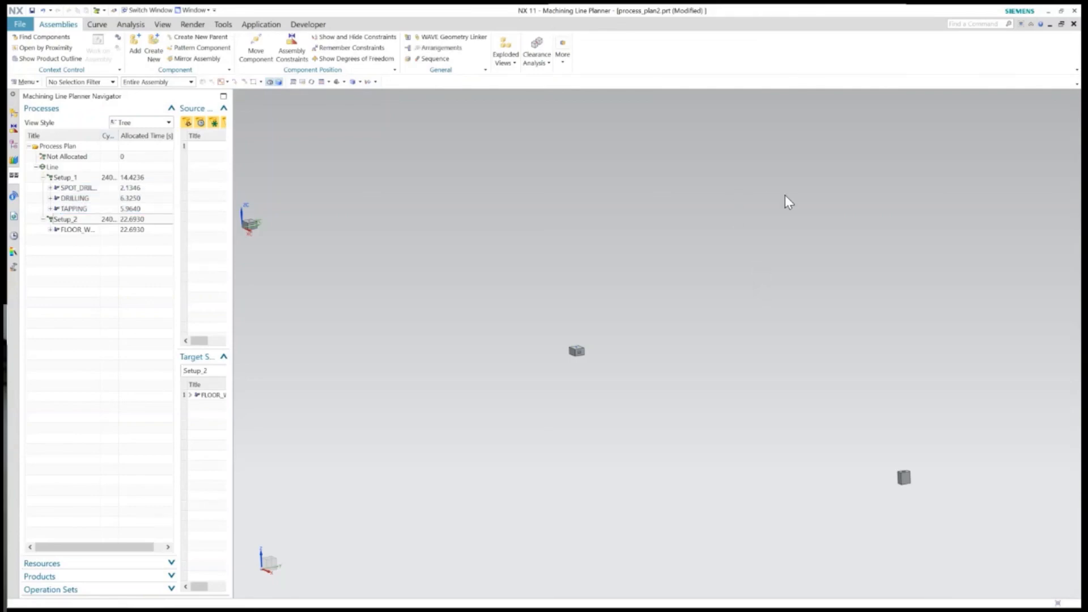
Open Setup_1's process_plan2_Setup.prt and postprocess its WORKPIECE with Wolfson_Hurco_3_axis_mill, reviewing and closing the listed NC code
click(74, 178)
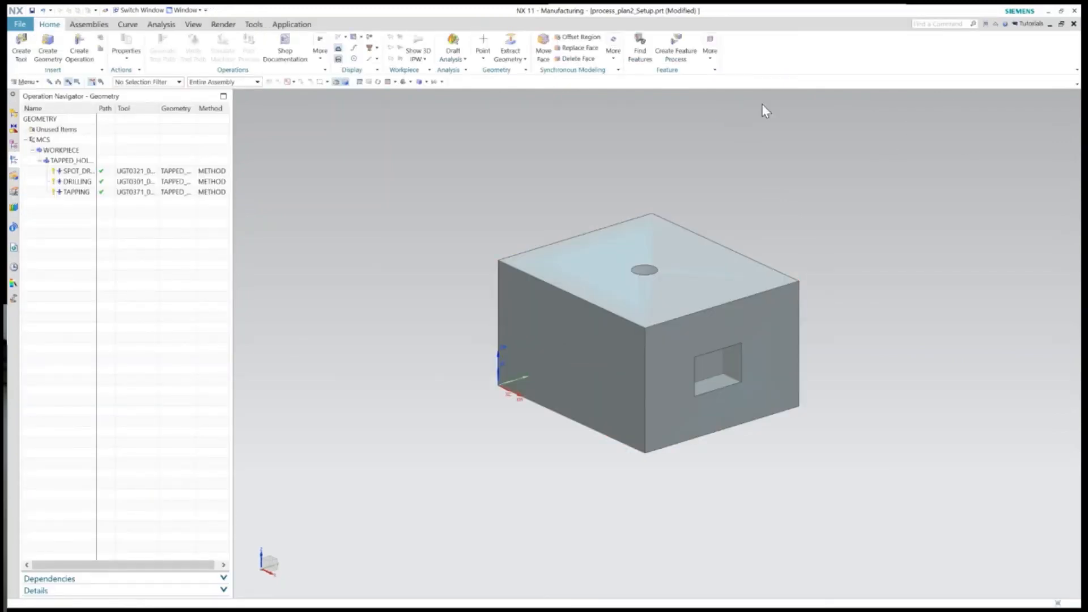
click(62, 150)
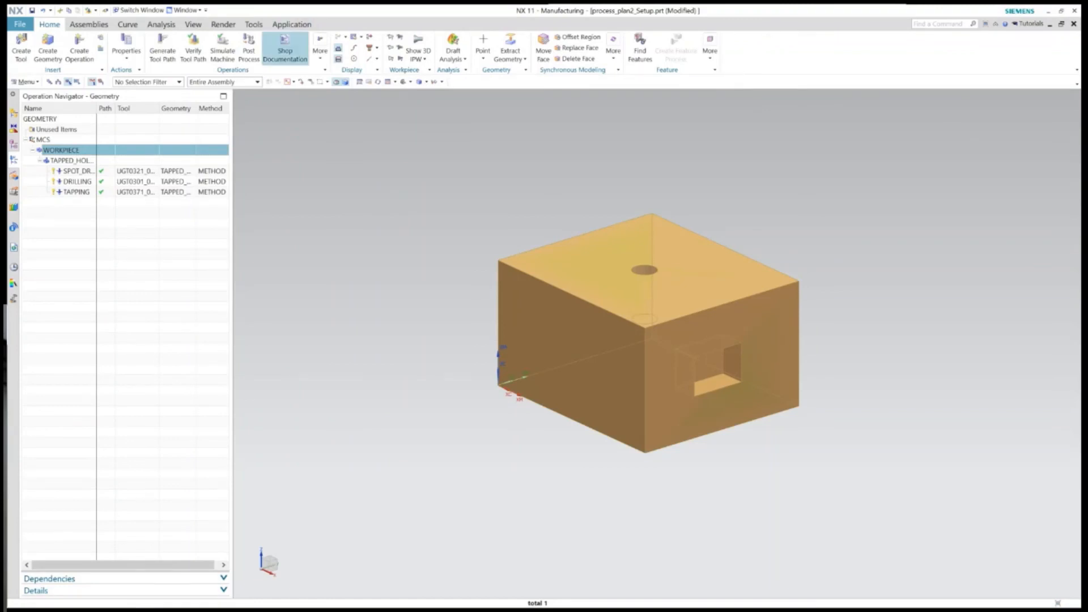
click(249, 51)
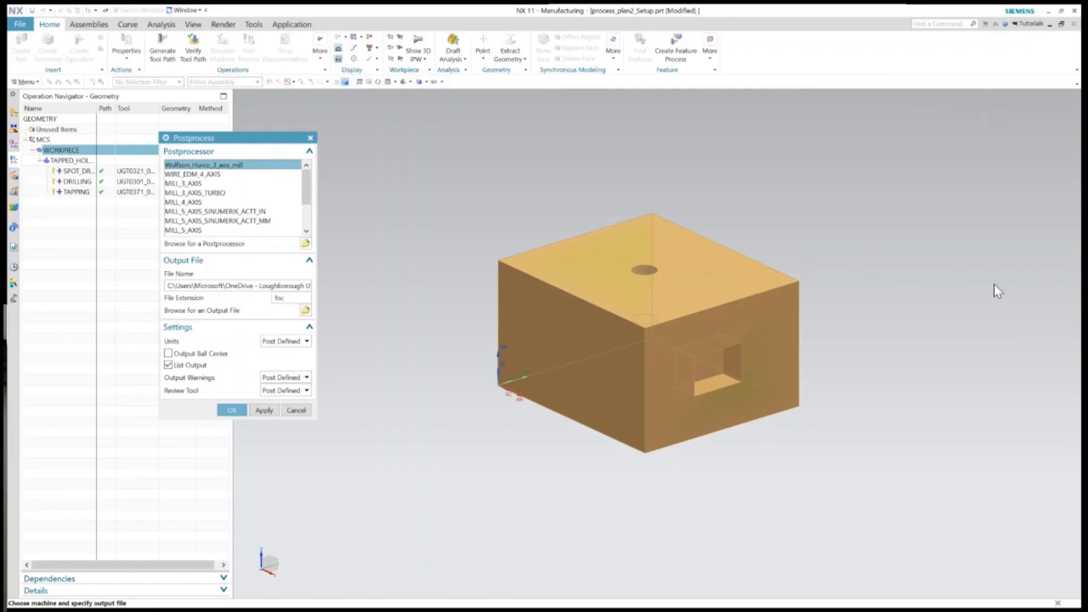
middle_click(995, 466)
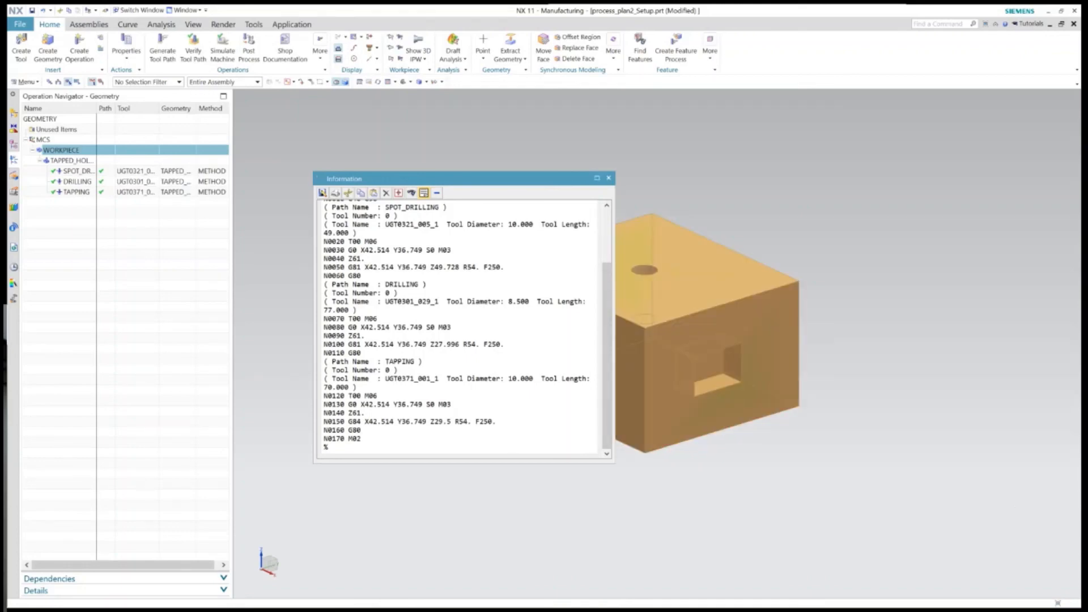
click(608, 177)
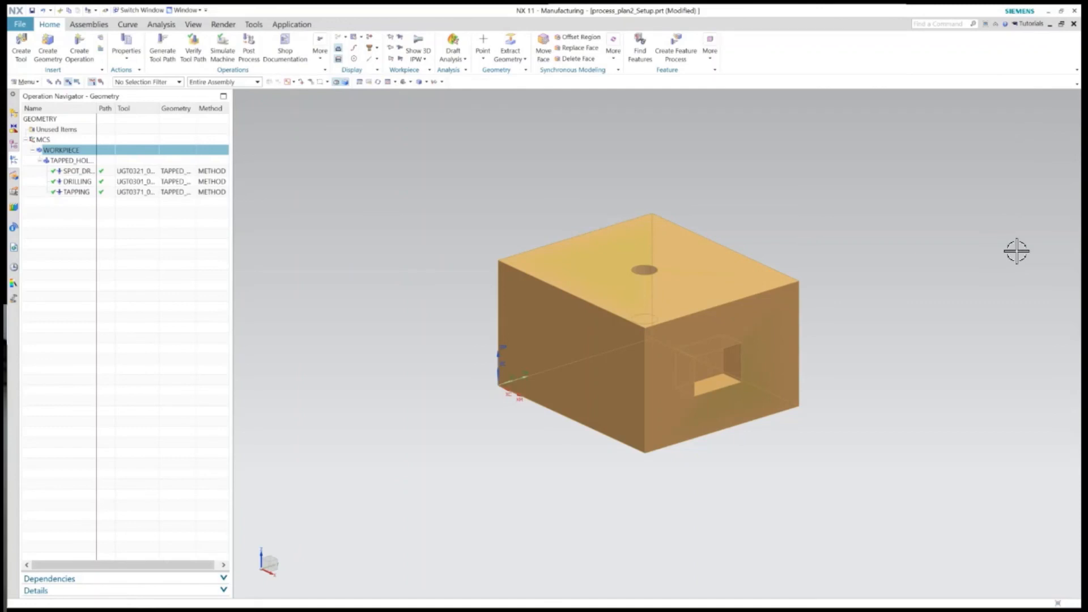
Return to process_plan2.prt and view the part models of both setups together
click(184, 10)
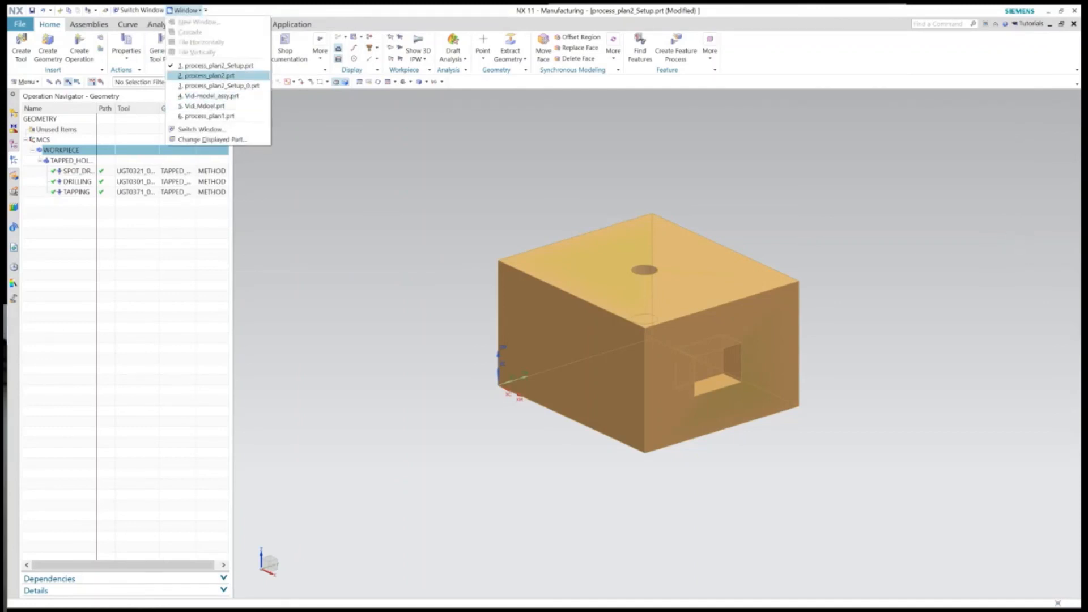
click(210, 76)
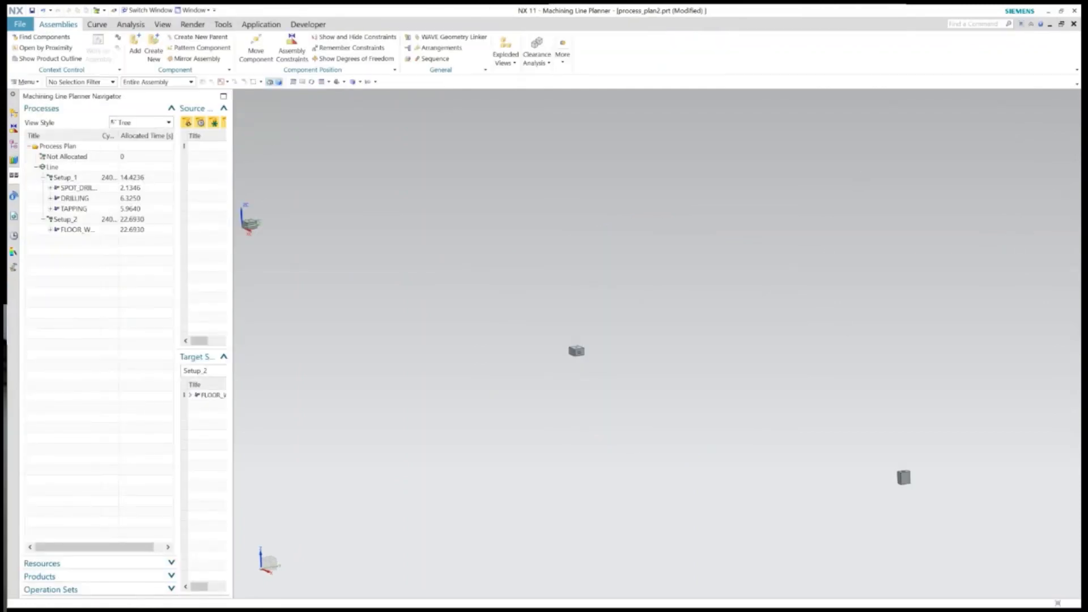
scroll(523, 377, down, 3)
scroll(554, 386, up, 2)
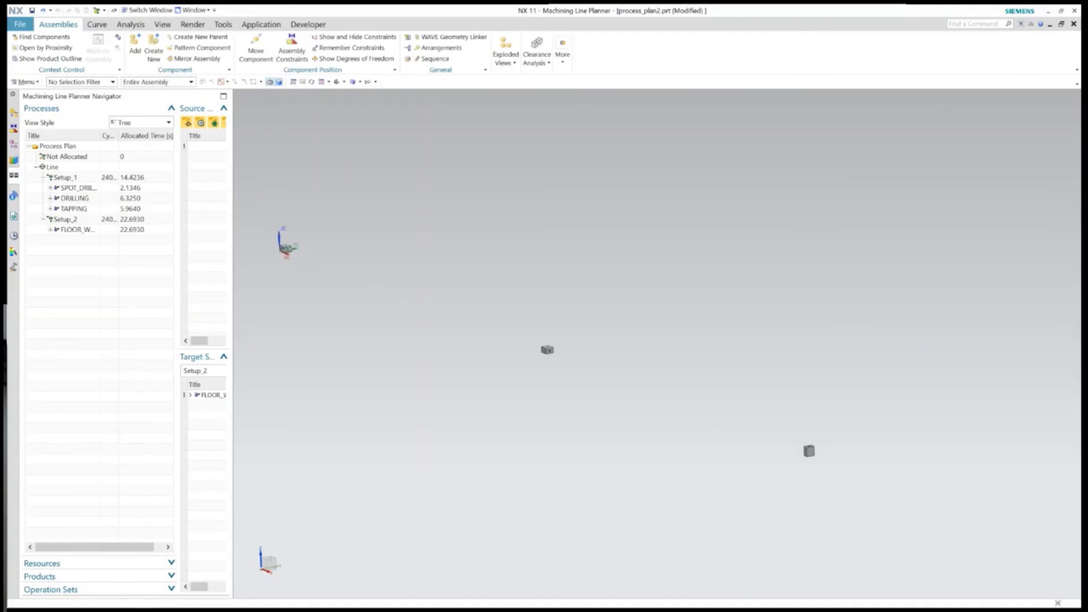